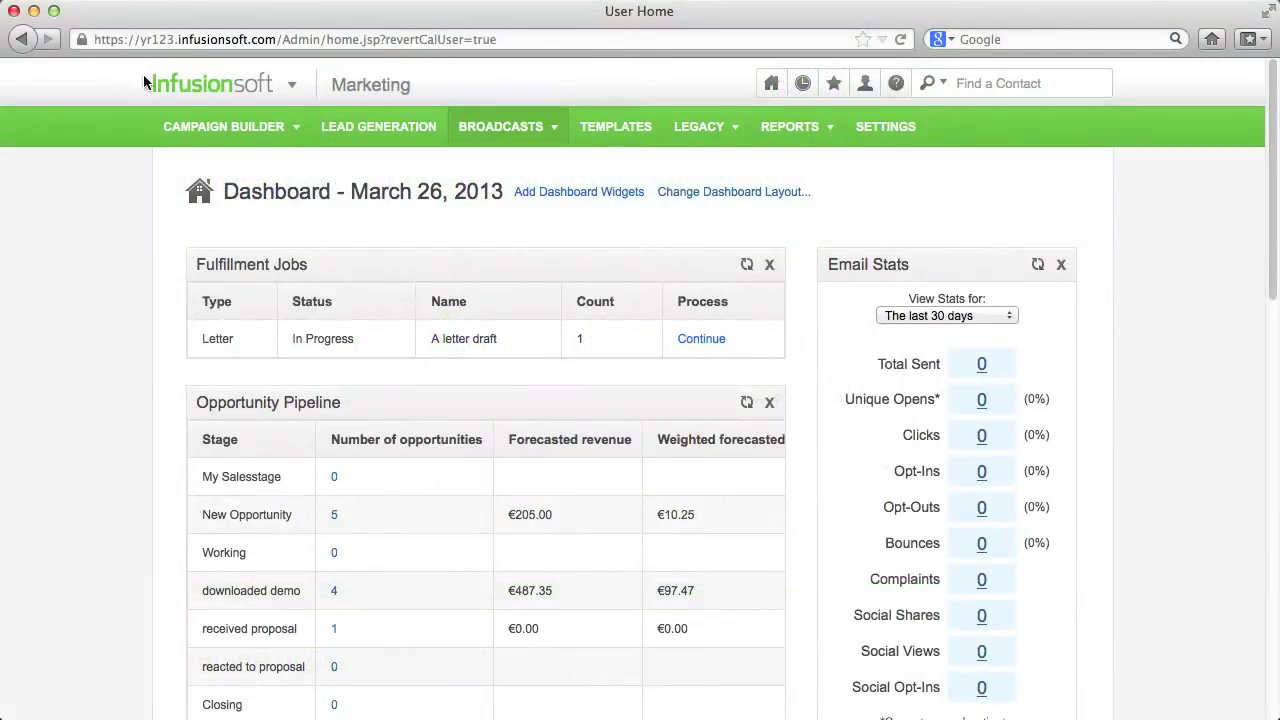
# - Add a Spotlight snippet and a 15 px spacer to the broadcast email
pyautogui.moveTo(160, 84)
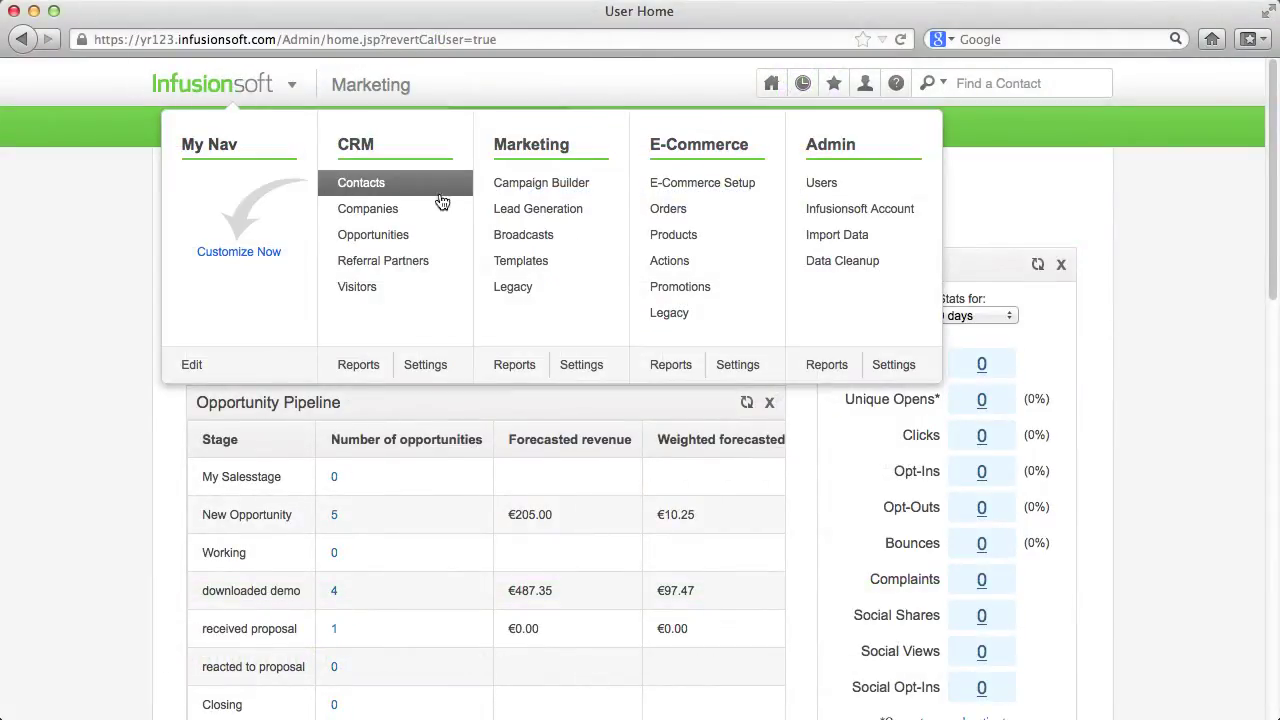
pyautogui.click(566, 240)
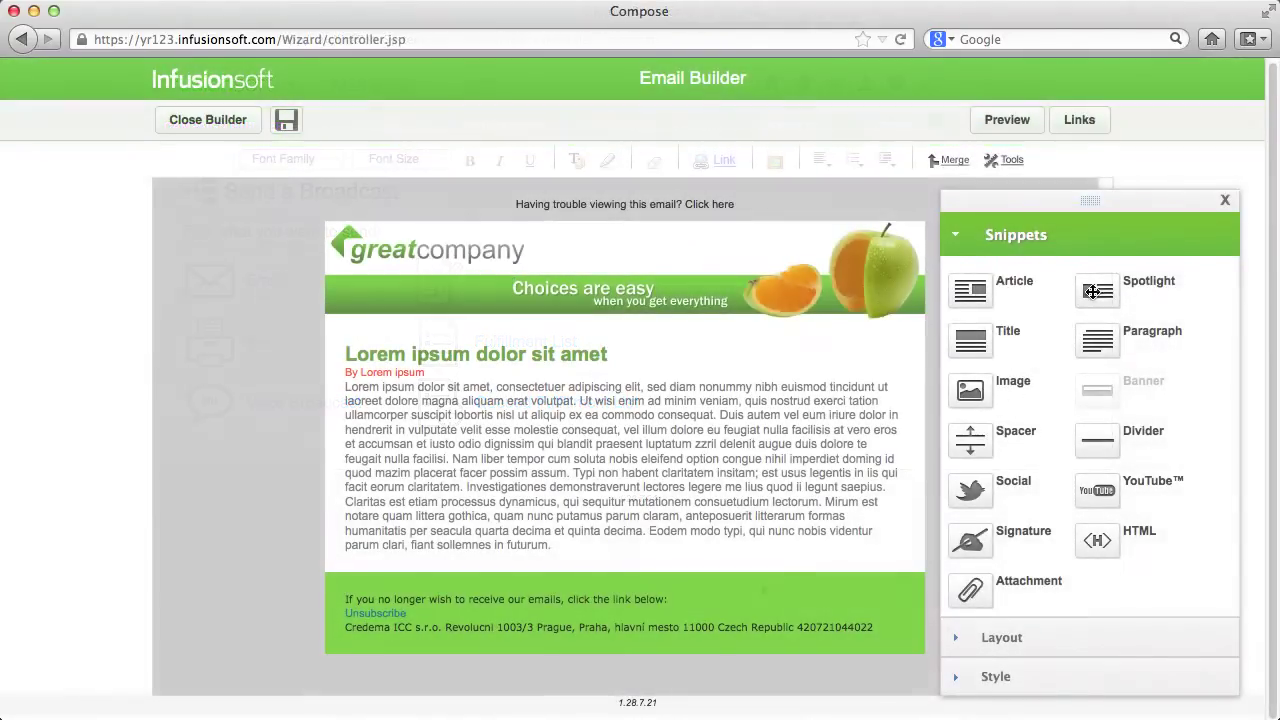
pyautogui.moveTo(1100, 290); pyautogui.dragTo(734, 547)
pyautogui.moveTo(968, 438); pyautogui.dragTo(768, 545)
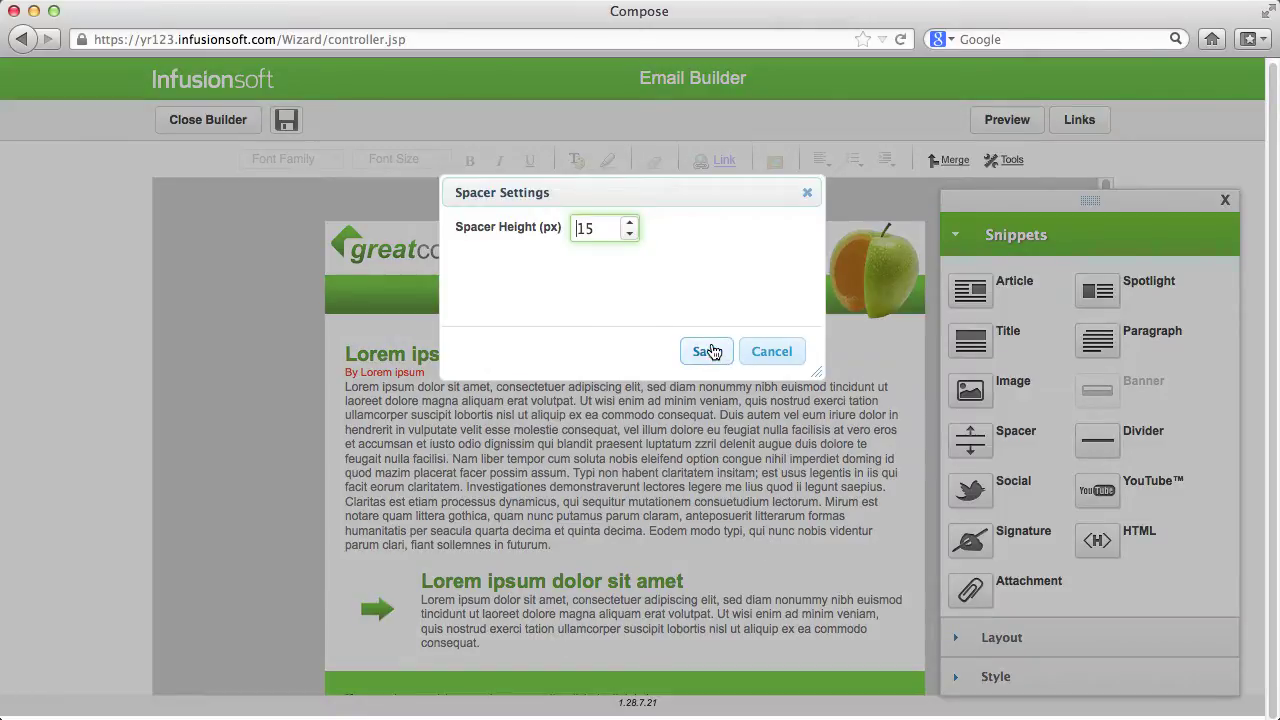
pyautogui.click(709, 351)
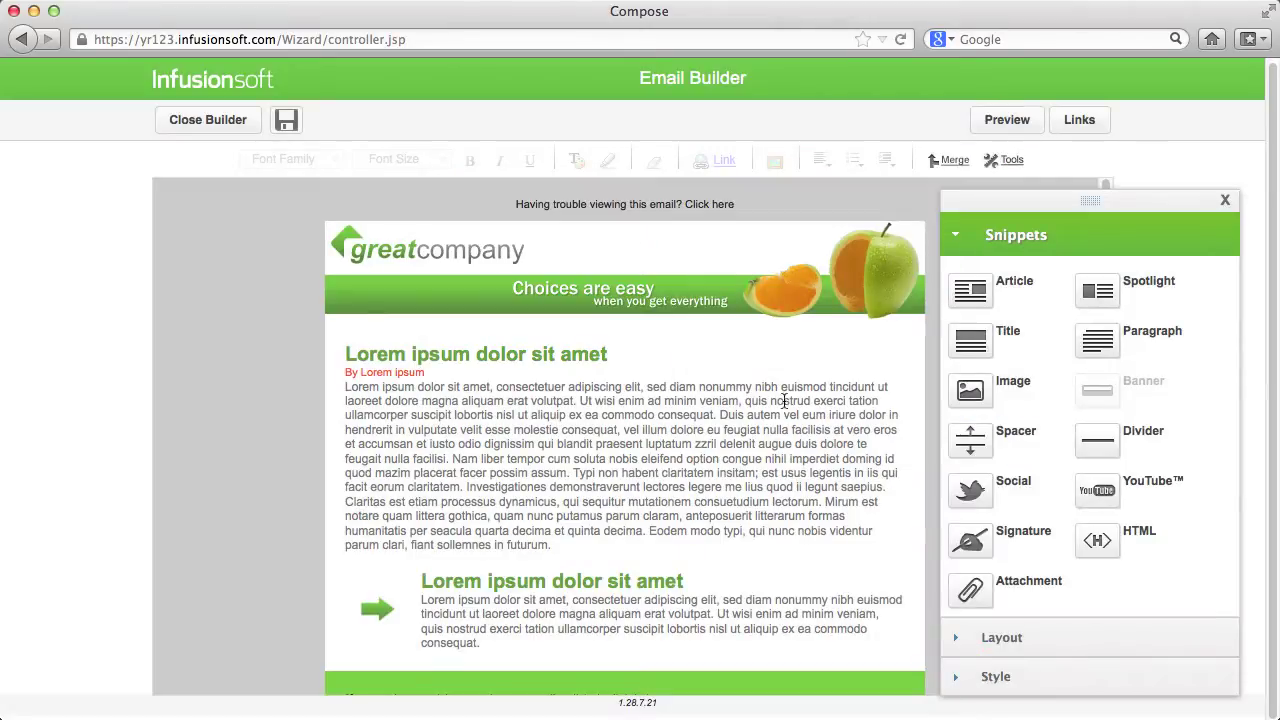
# - Try the Green and Blue colour styles, then apply Blue 2 to the email
pyautogui.click(1005, 682)
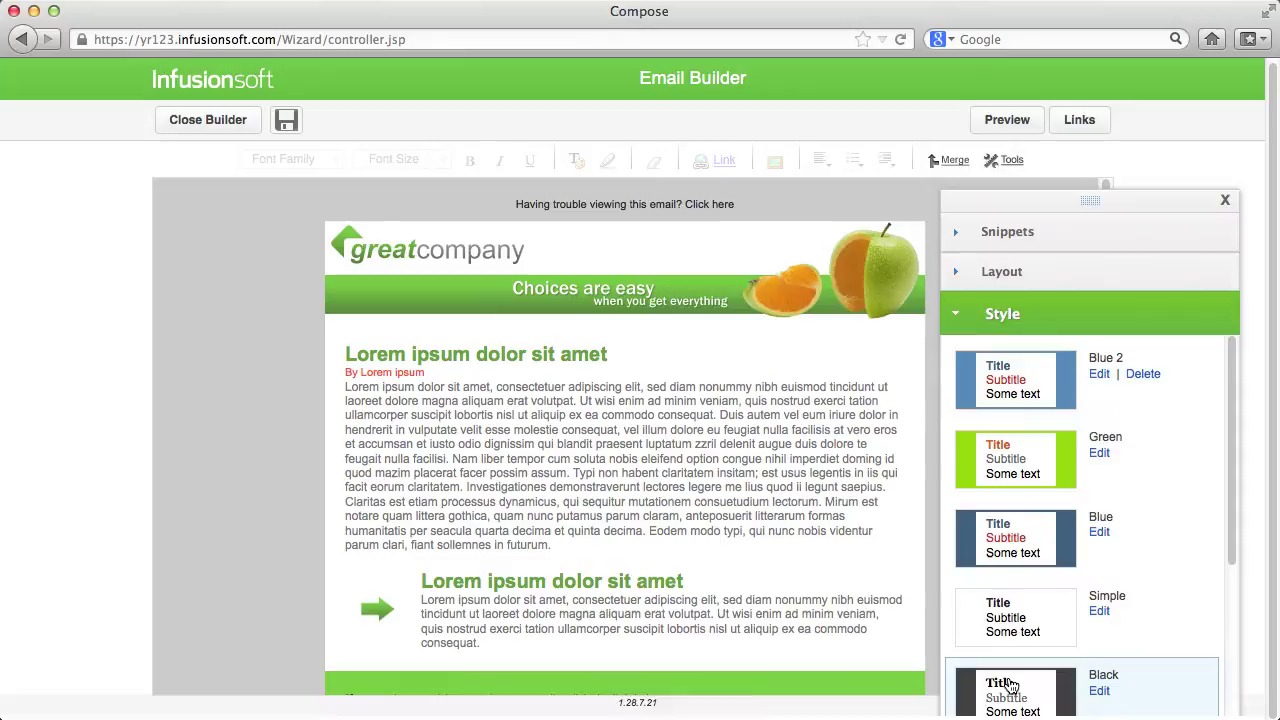
pyautogui.click(995, 470)
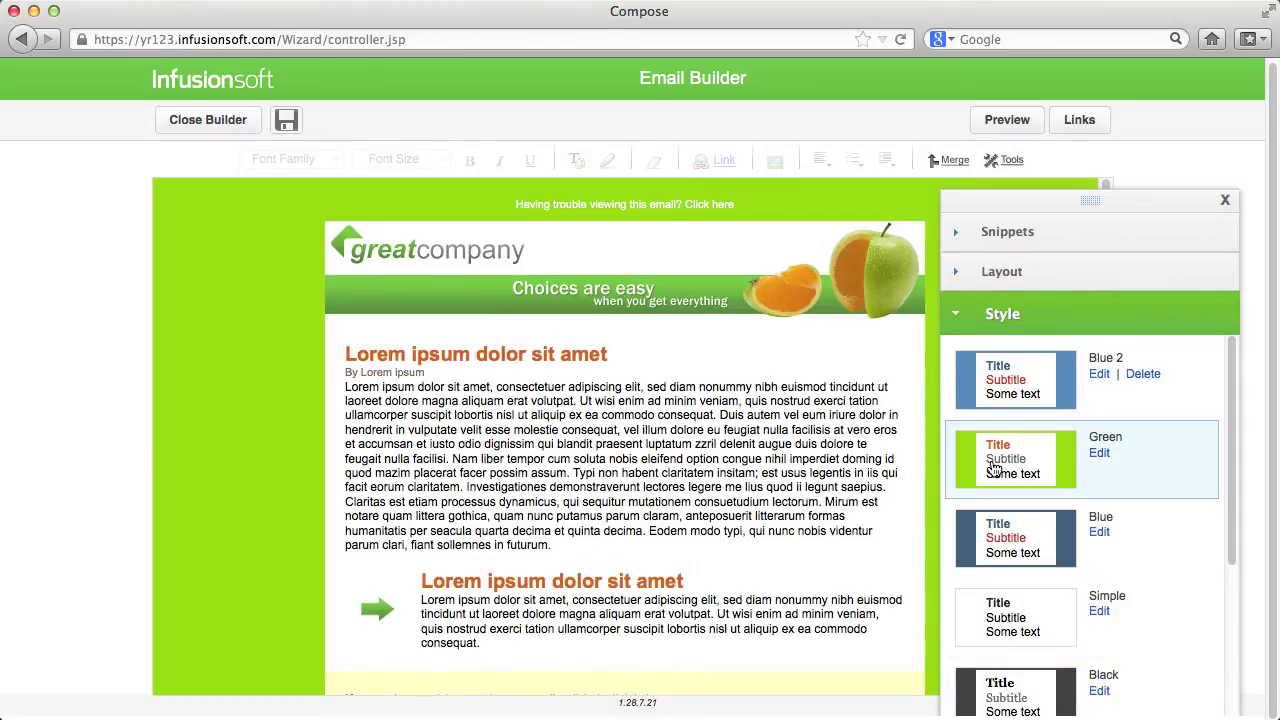
pyautogui.click(1010, 530)
pyautogui.click(1036, 369)
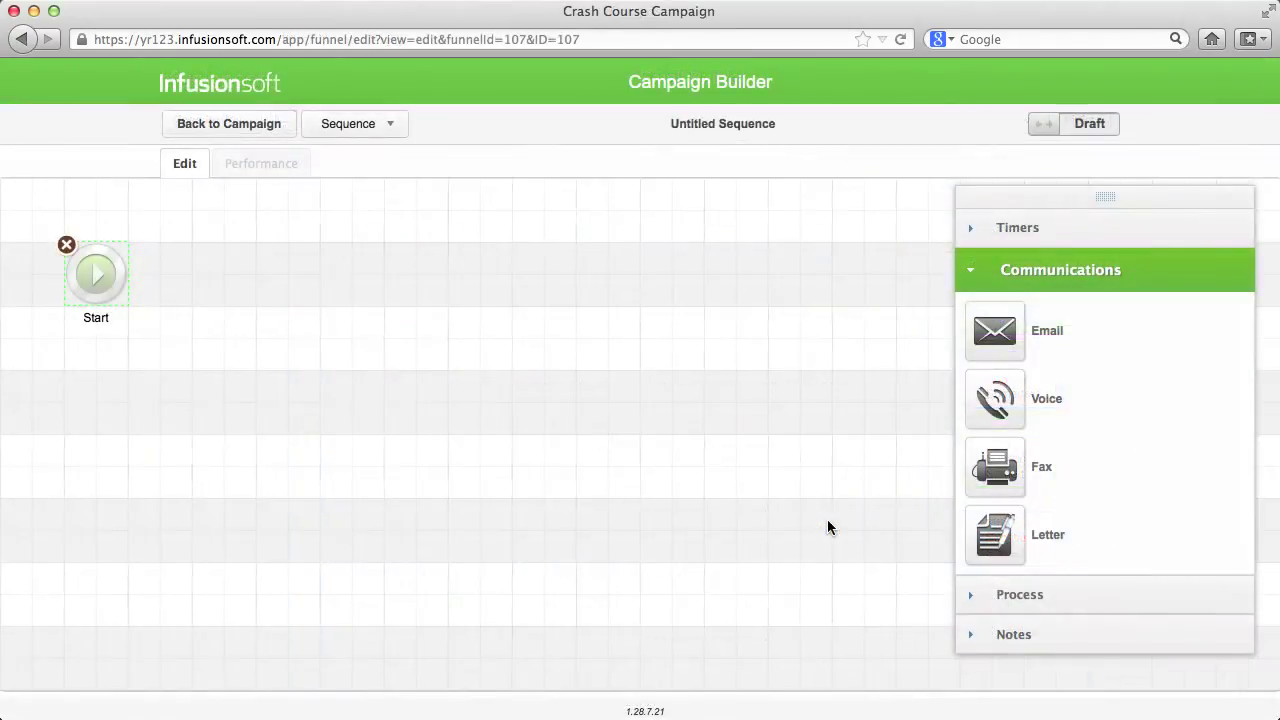
# - Add an email step after Start, then begin a new email template
pyautogui.moveTo(1006, 346); pyautogui.dragTo(264, 271)
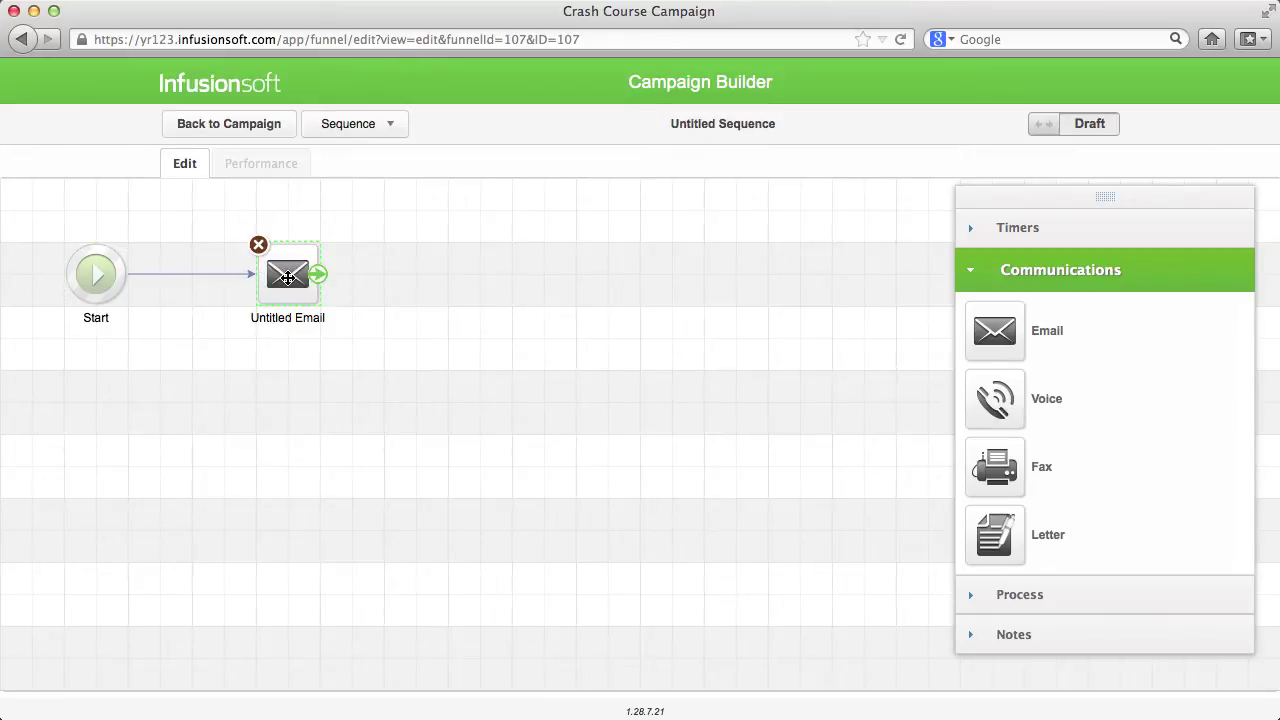
pyautogui.doubleClick(288, 277)
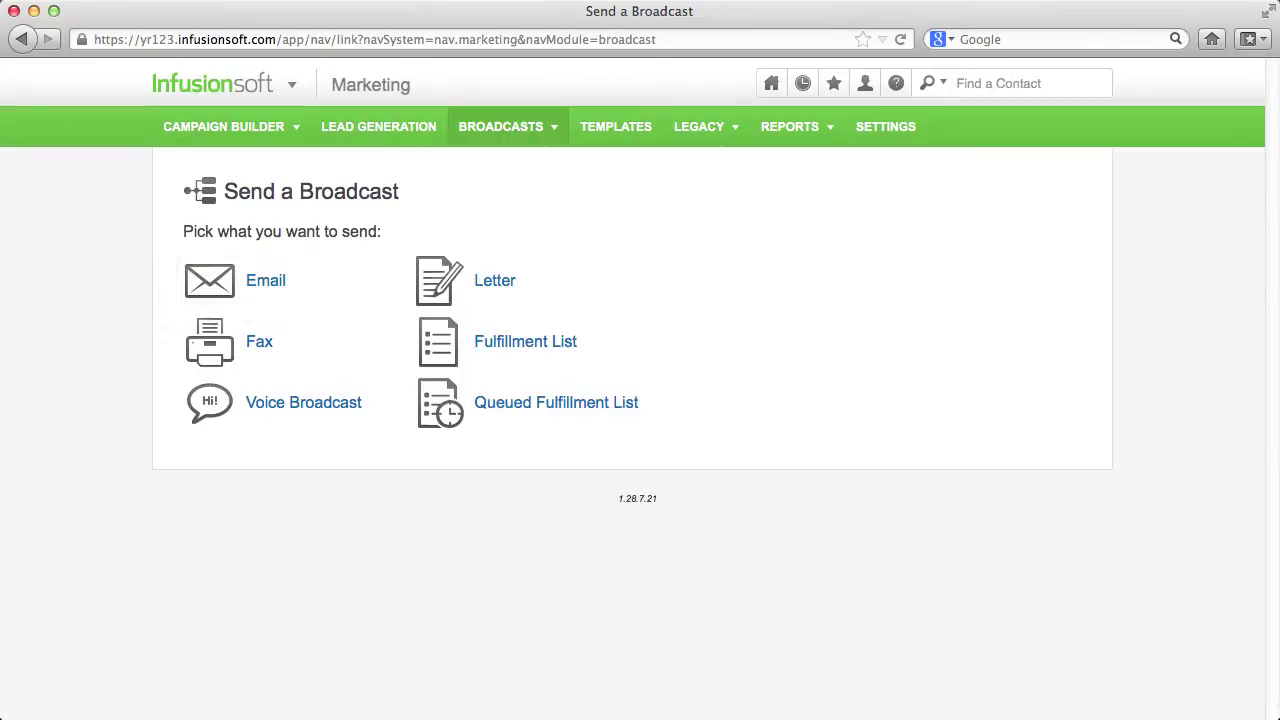
pyautogui.click(611, 126)
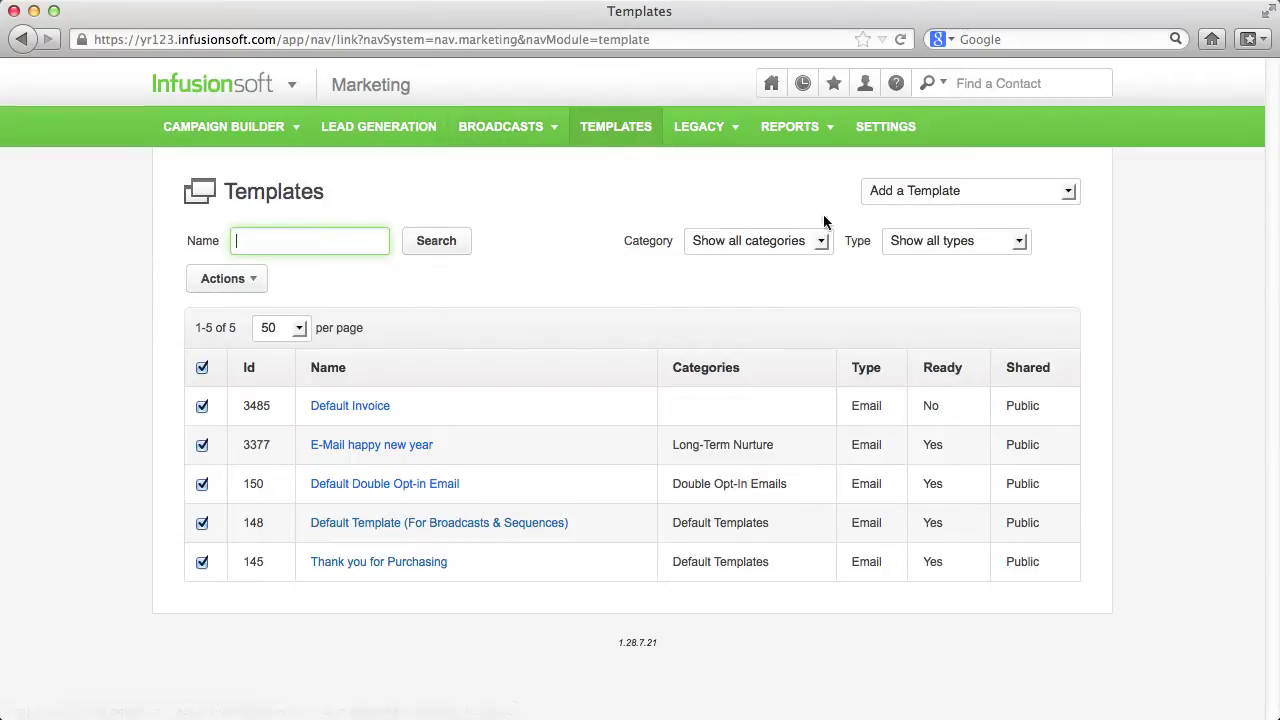
pyautogui.click(1068, 191)
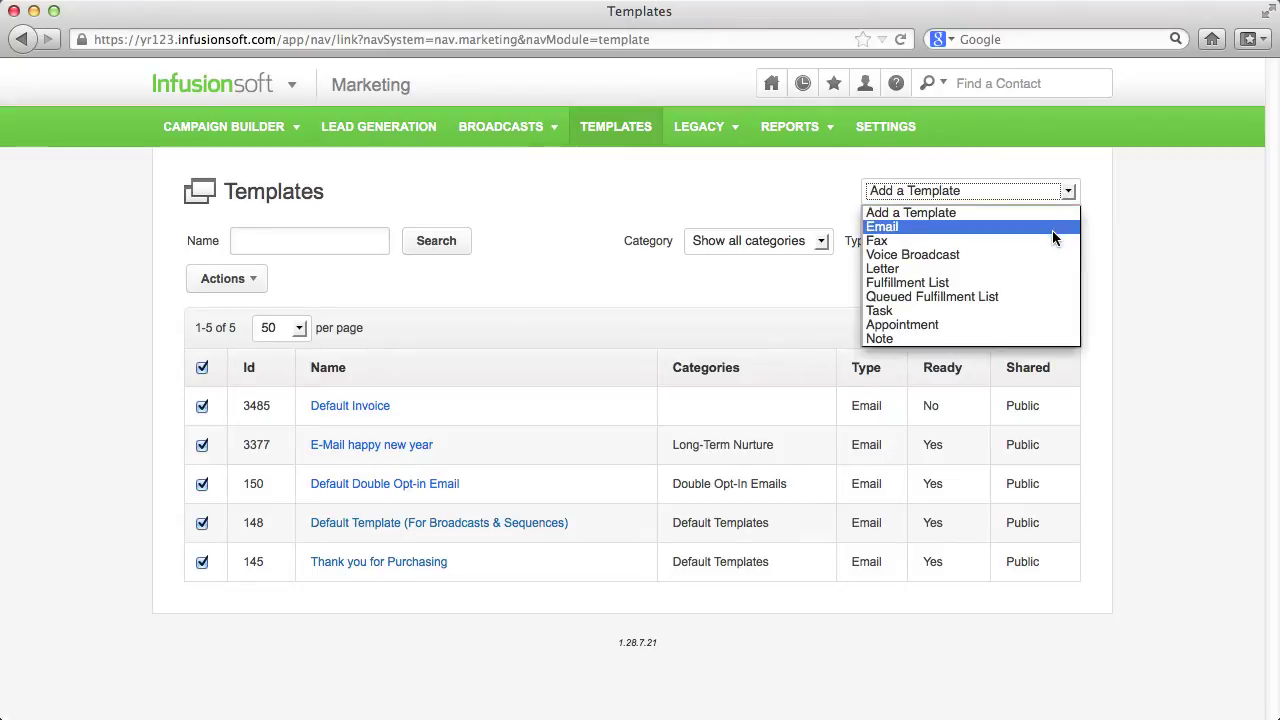
pyautogui.click(1051, 230)
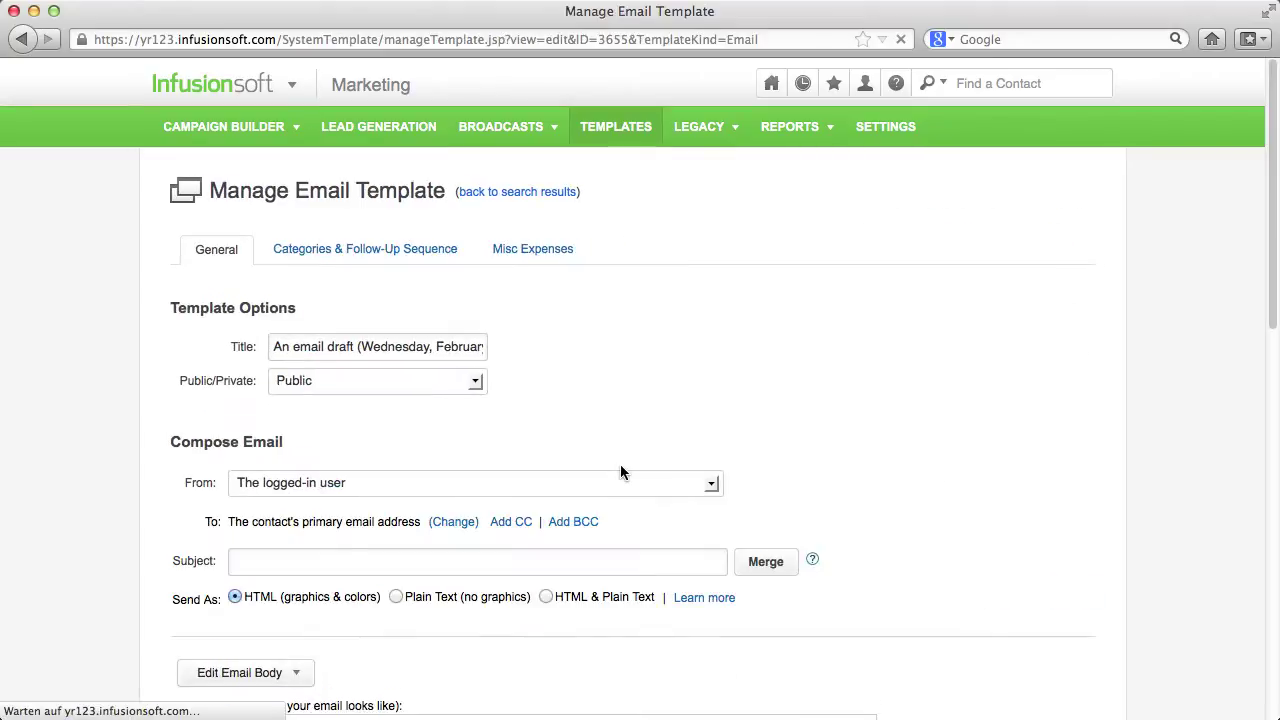
pyautogui.scroll(-5, 621, 470)
pyautogui.scroll(-5, 622, 470)
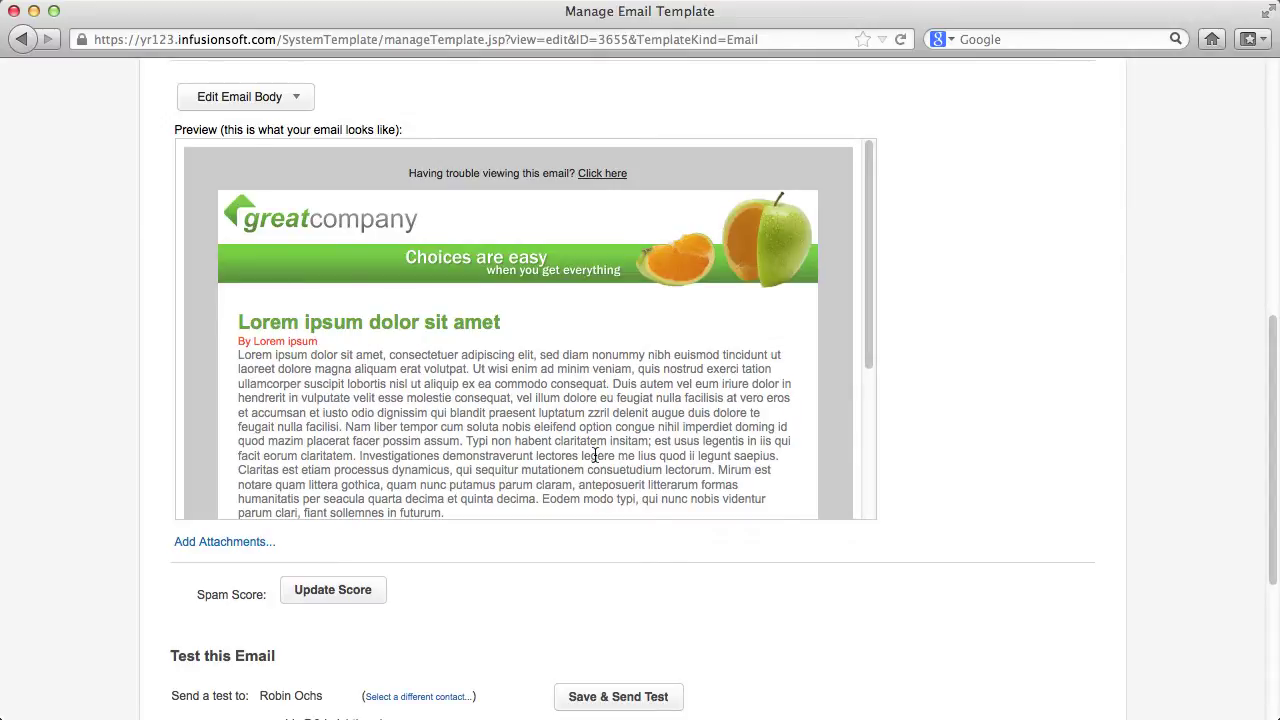
# - Reopen the Untitled Email step and choose to base it on an existing template
pyautogui.click(288, 274)
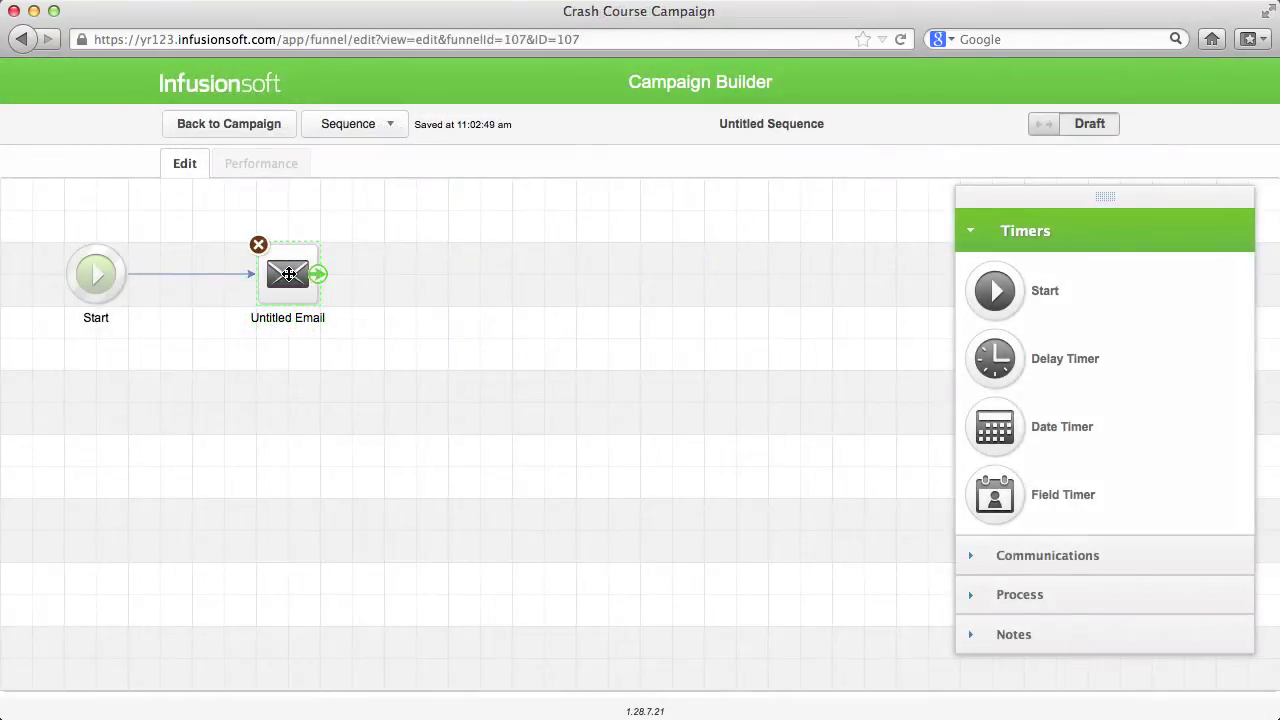
pyautogui.doubleClick(288, 274)
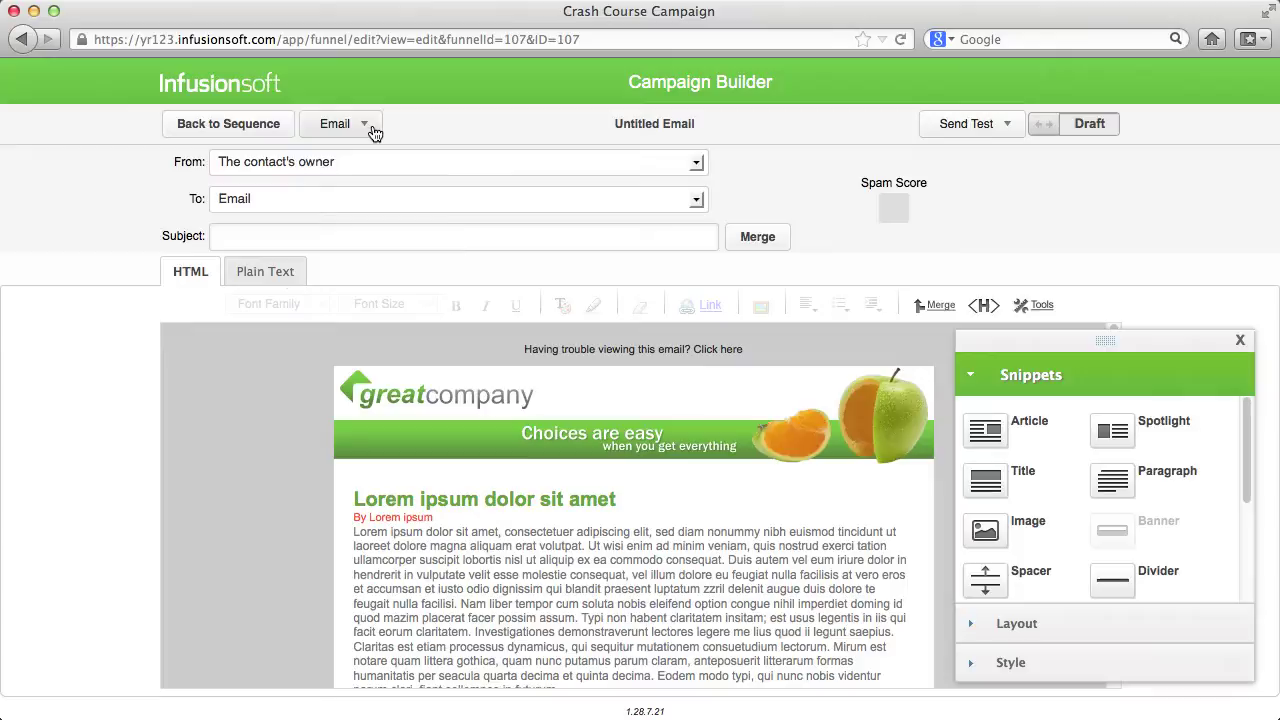
pyautogui.click(373, 133)
pyautogui.click(361, 235)
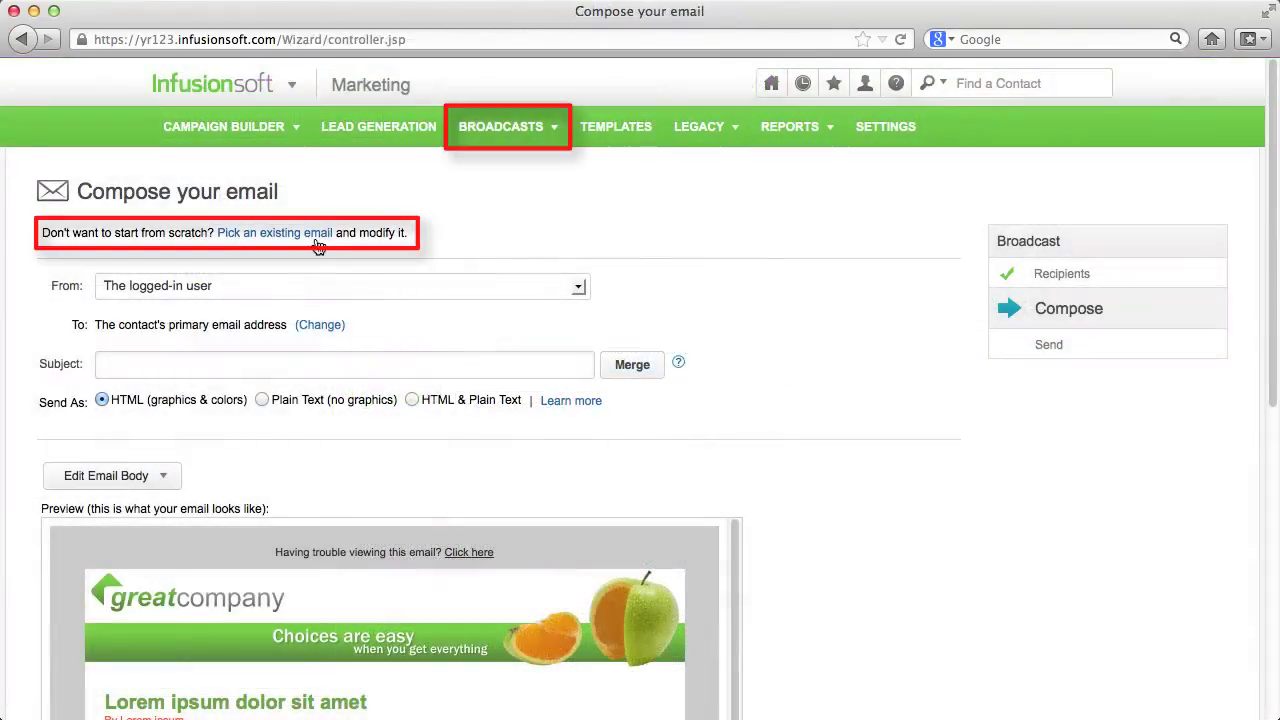
# - Pick an existing email, then start a one-off email to the contact in a smaller window
pyautogui.click(318, 240)
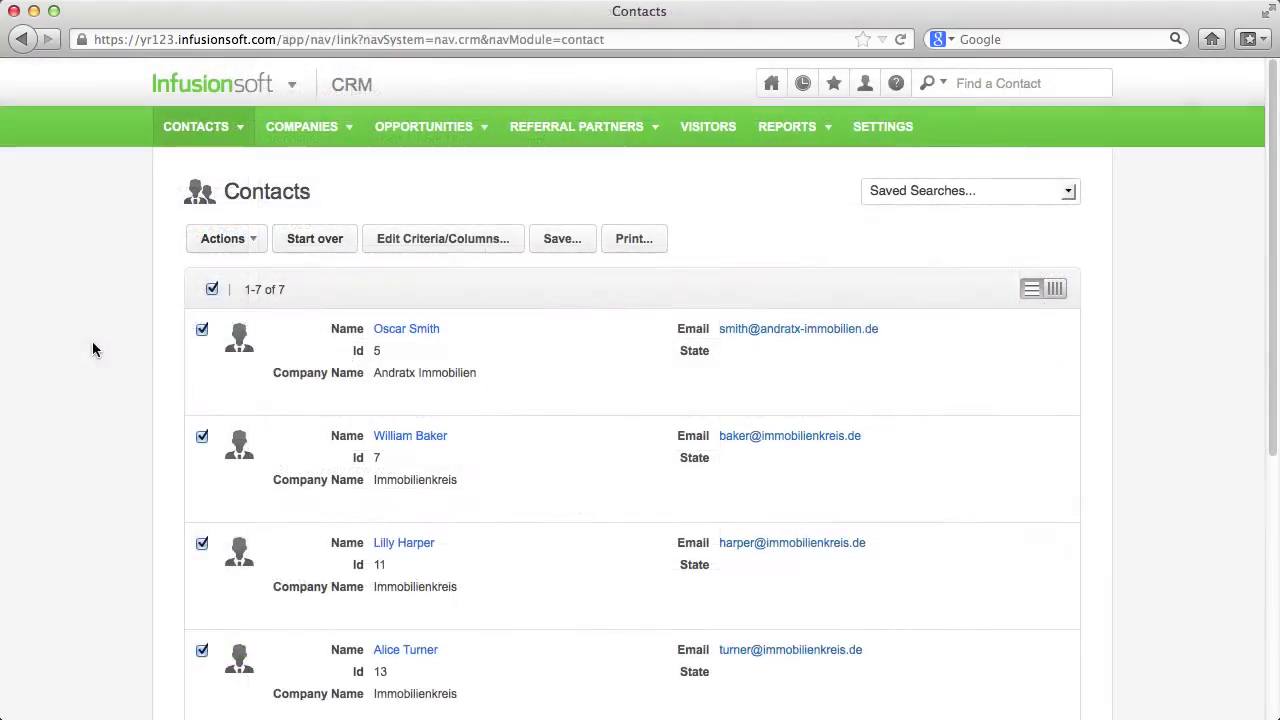
pyautogui.moveTo(393, 344)
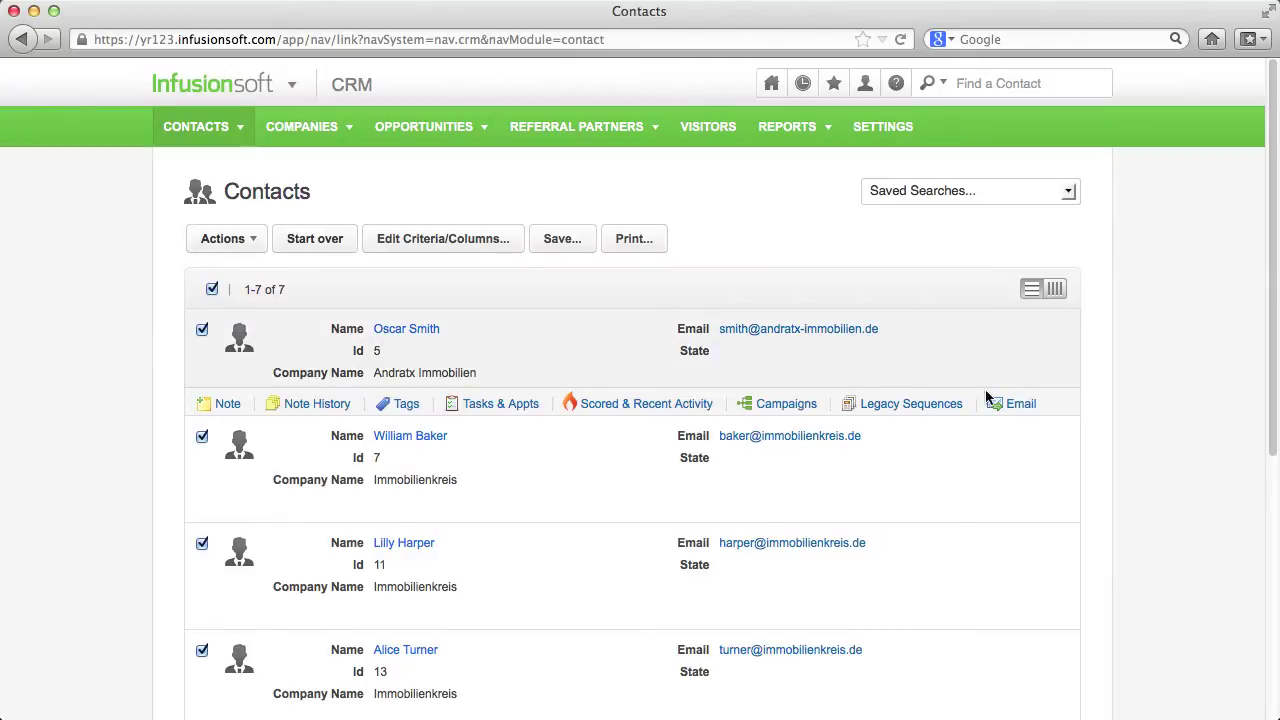
pyautogui.click(1018, 406)
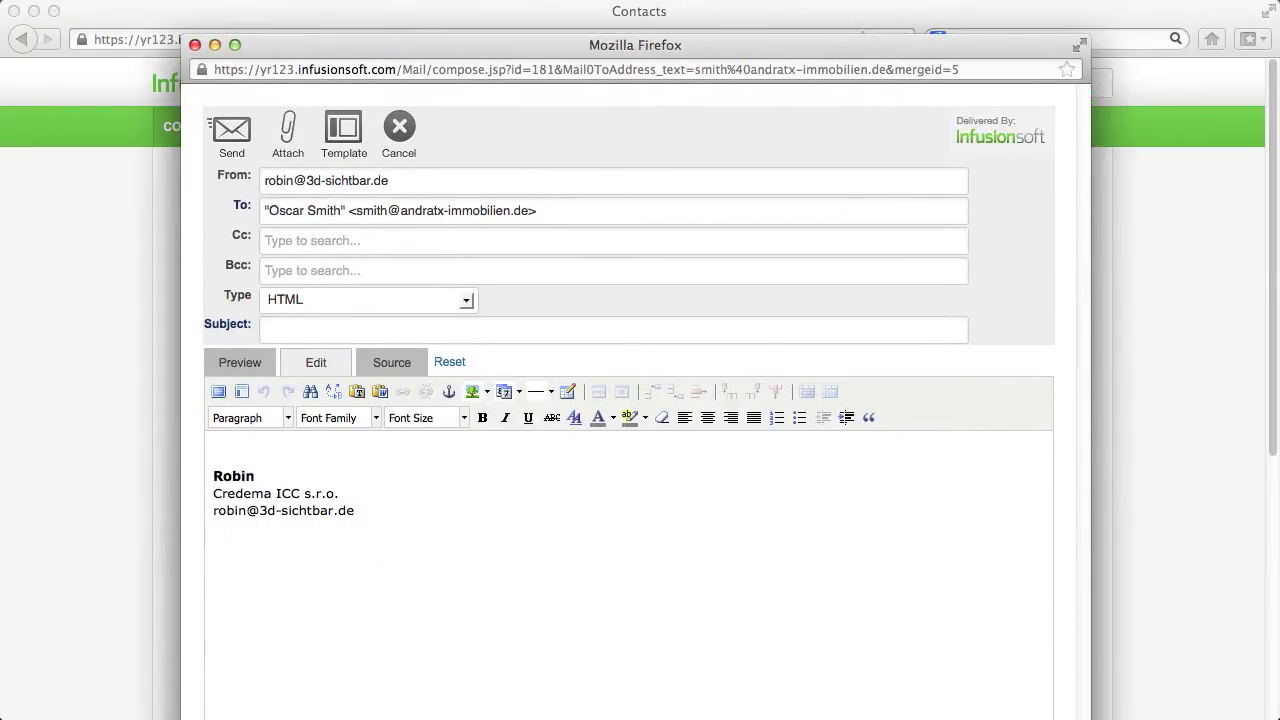
pyautogui.moveTo(1088, 718); pyautogui.dragTo(1046, 666)
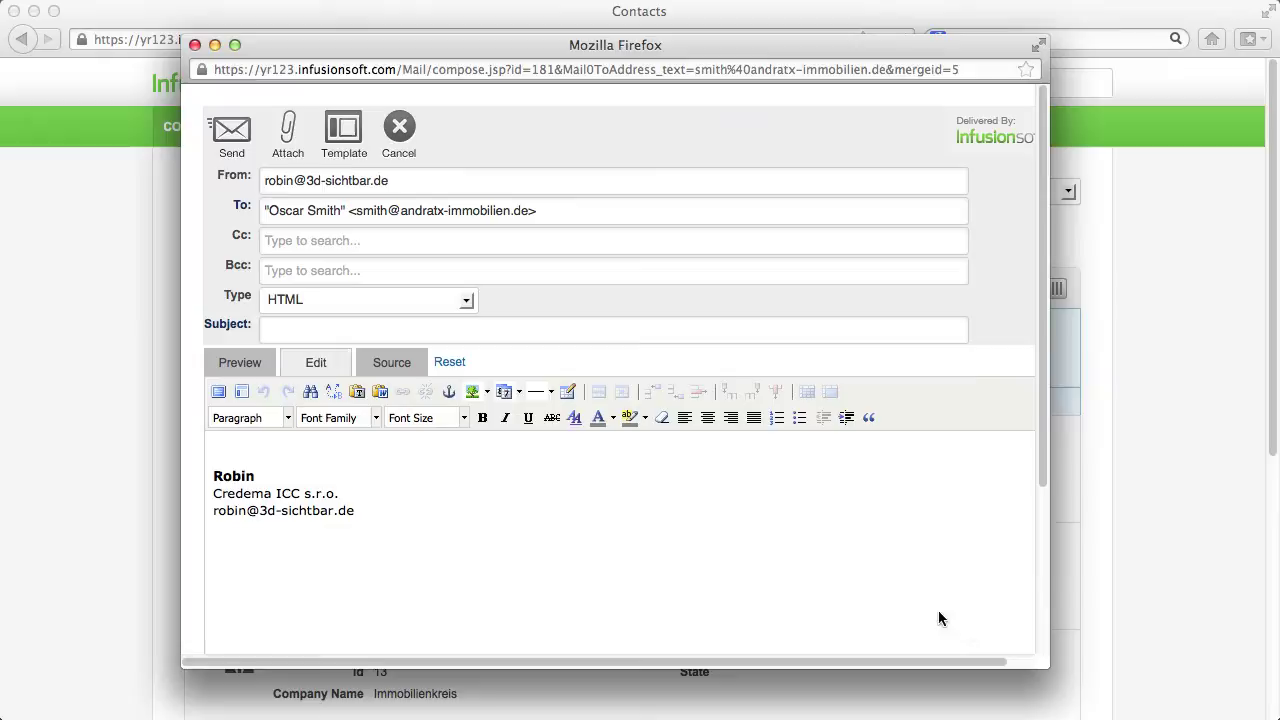
# - Load the 'E-Mail happy new year' template into the one-off email
pyautogui.click(343, 135)
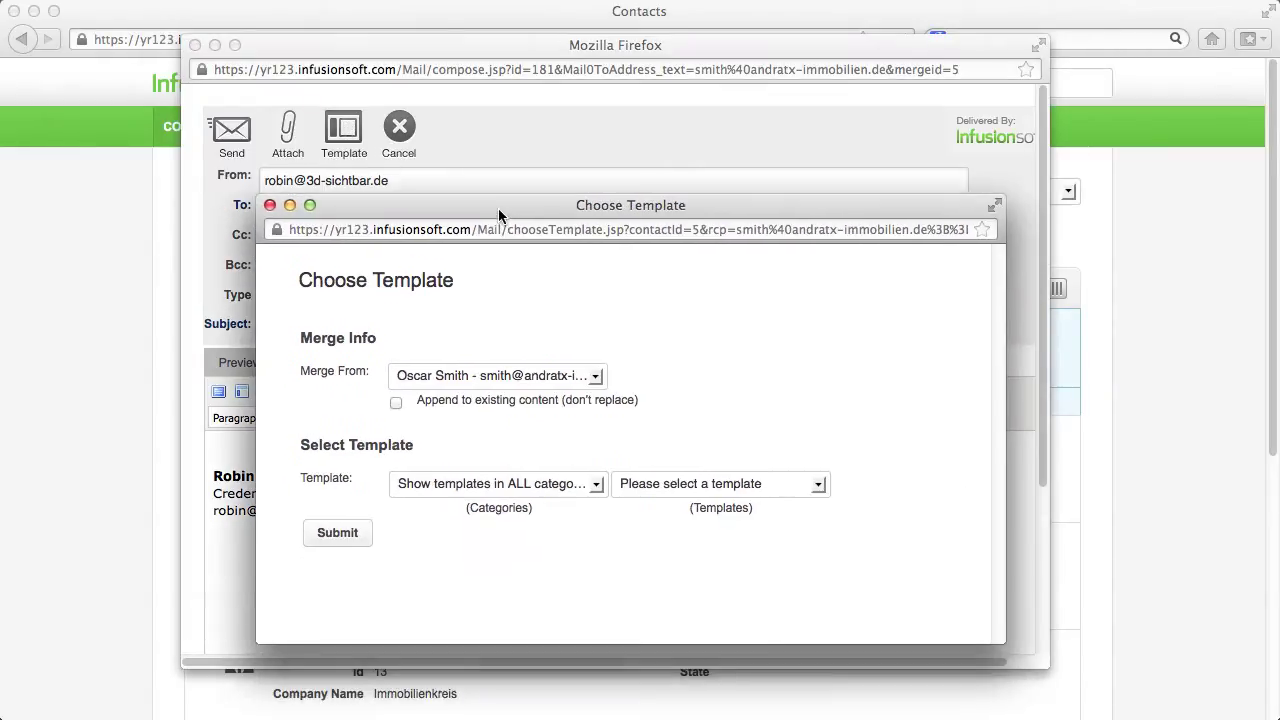
pyautogui.click(818, 485)
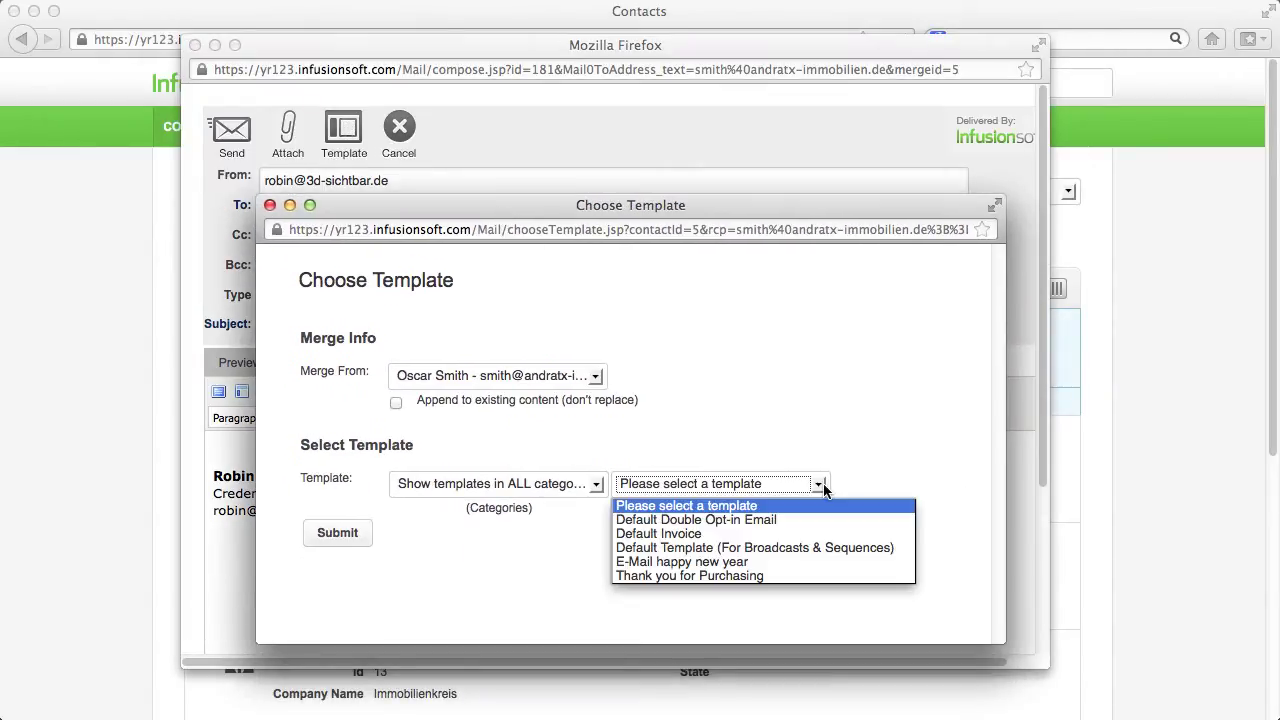
pyautogui.click(812, 563)
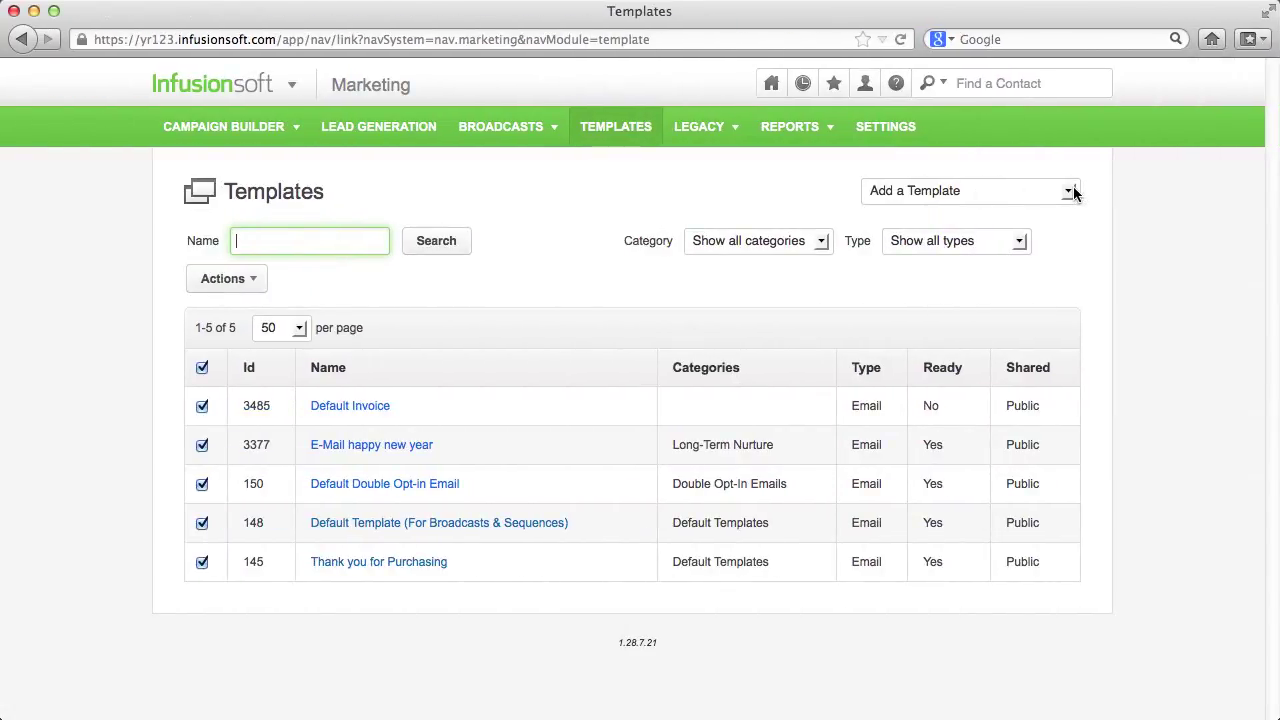
# - Start a new email template titled 'Newsletter Template'
pyautogui.click(1073, 187)
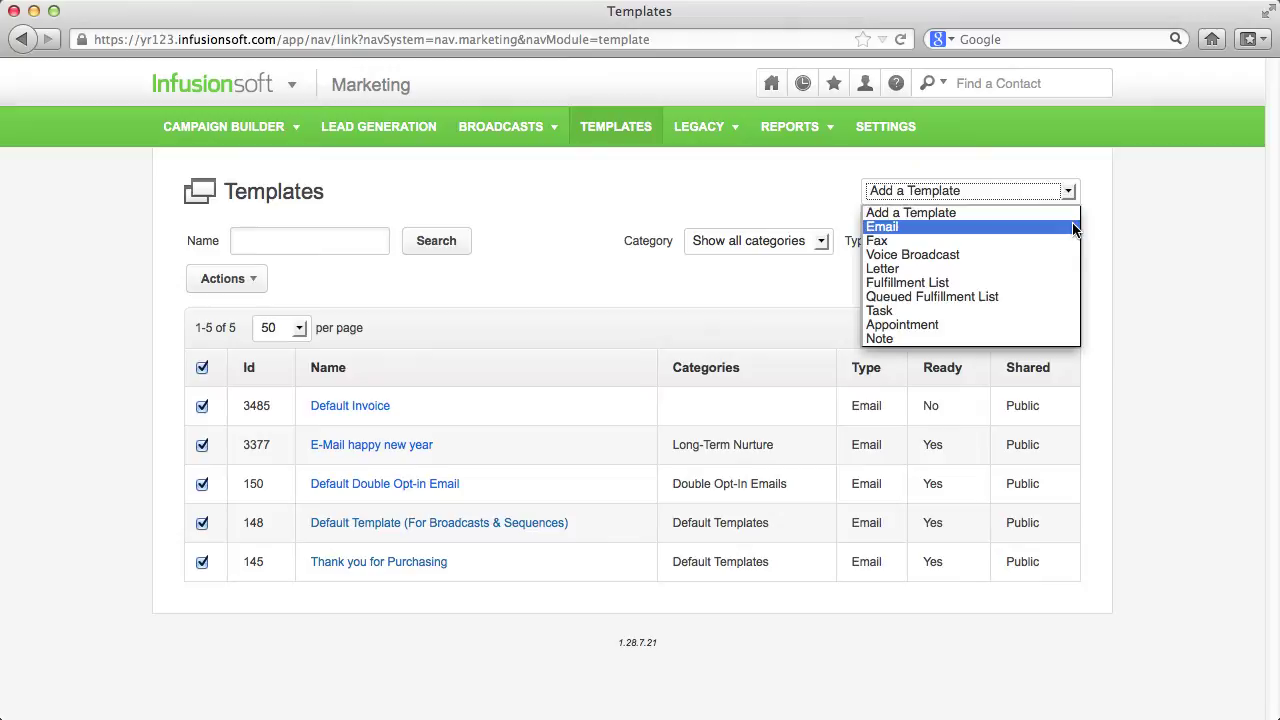
pyautogui.click(1073, 229)
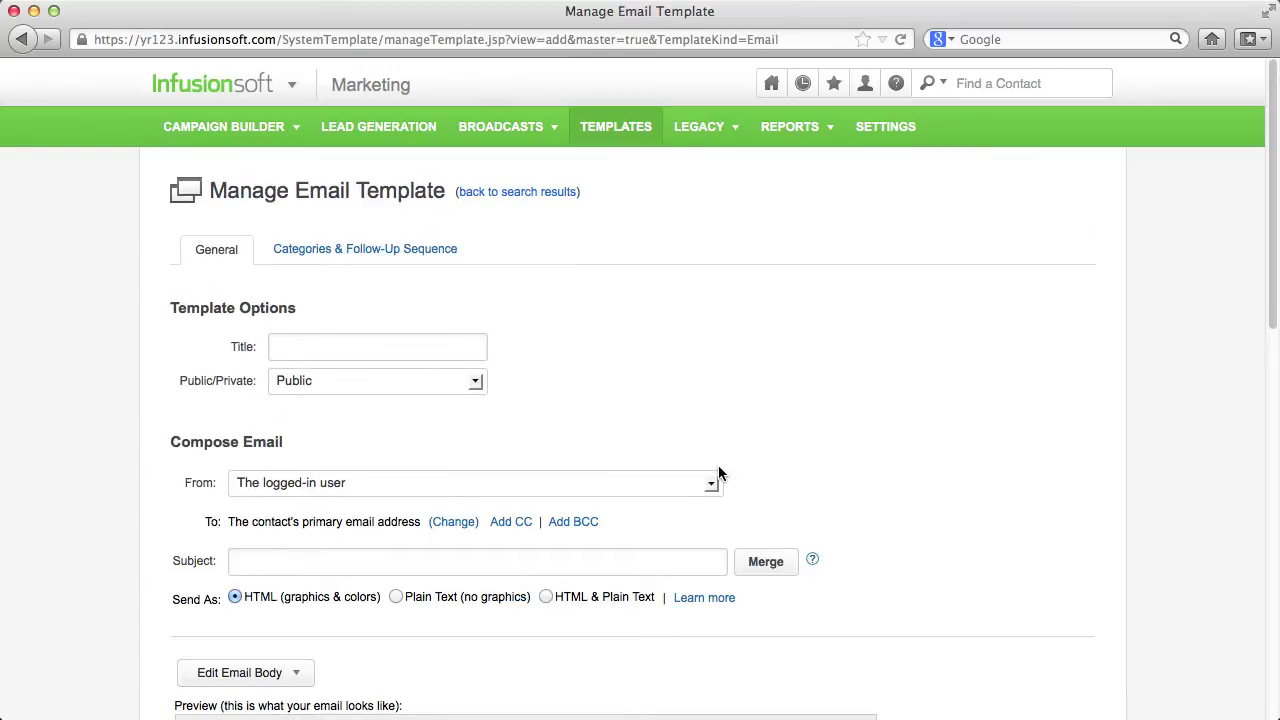
pyautogui.click(318, 349)
pyautogui.write('Newslett')
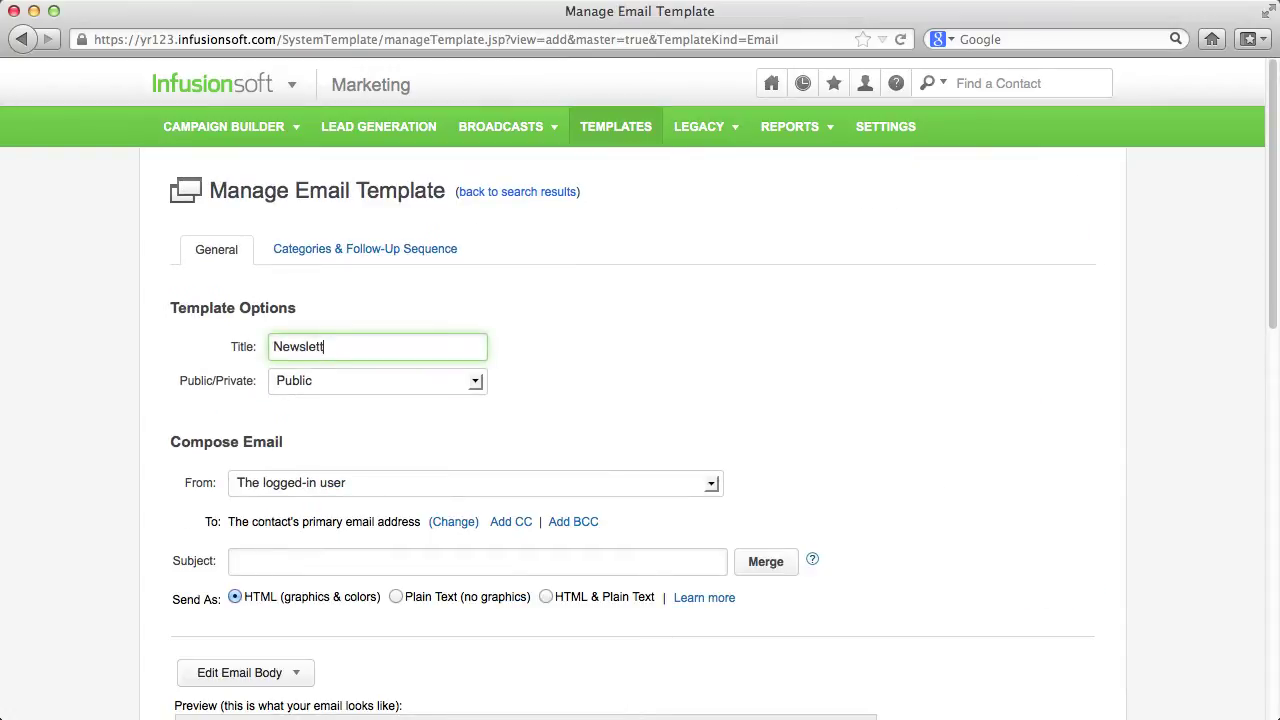
pyautogui.write('er Template')
# - Set the subject to 'Hot News' and open the visual snippet builder for the body
pyautogui.click(312, 561)
pyautogui.write('Hot Ne')
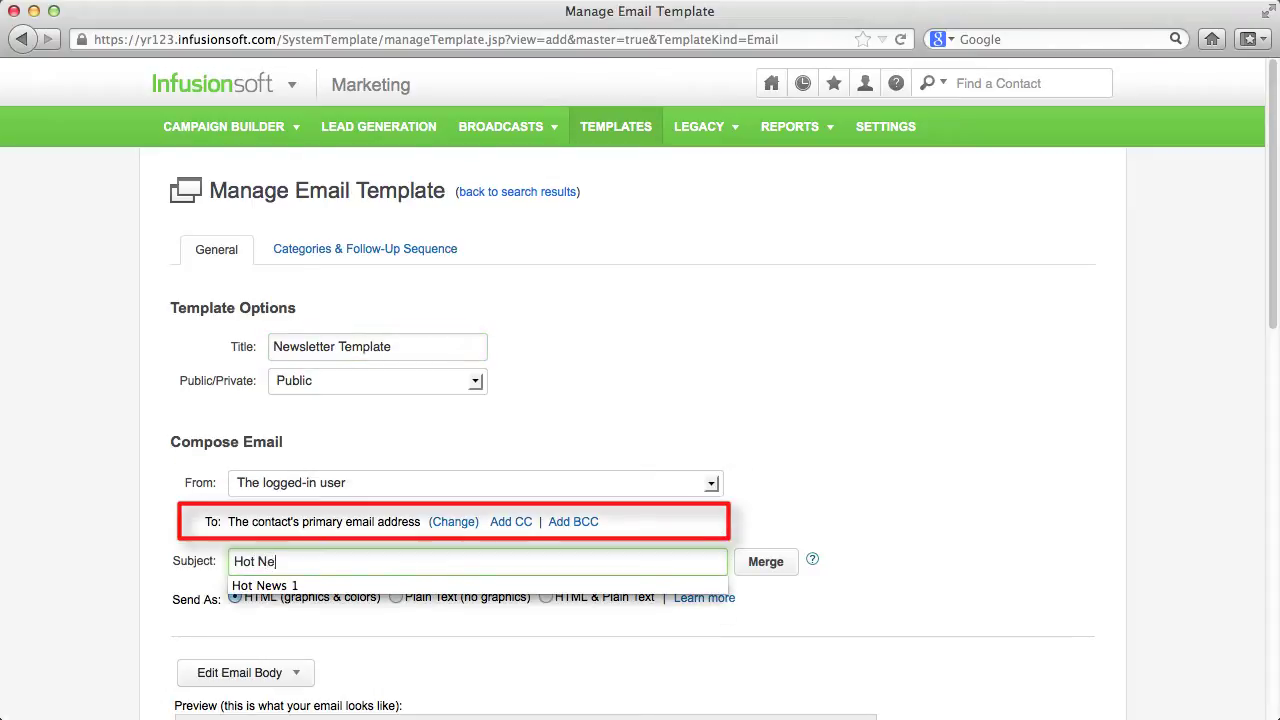
pyautogui.write('ws')
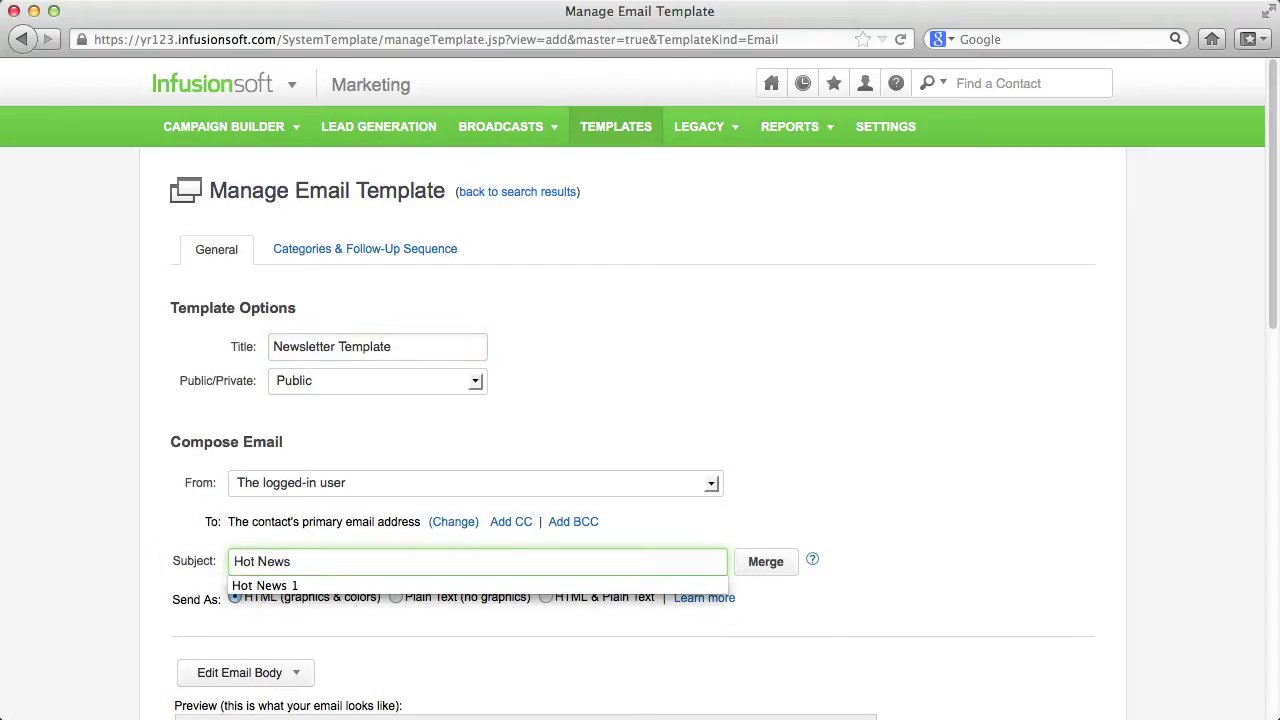
pyautogui.press('Tab')
pyautogui.scroll(-5, 386, 500)
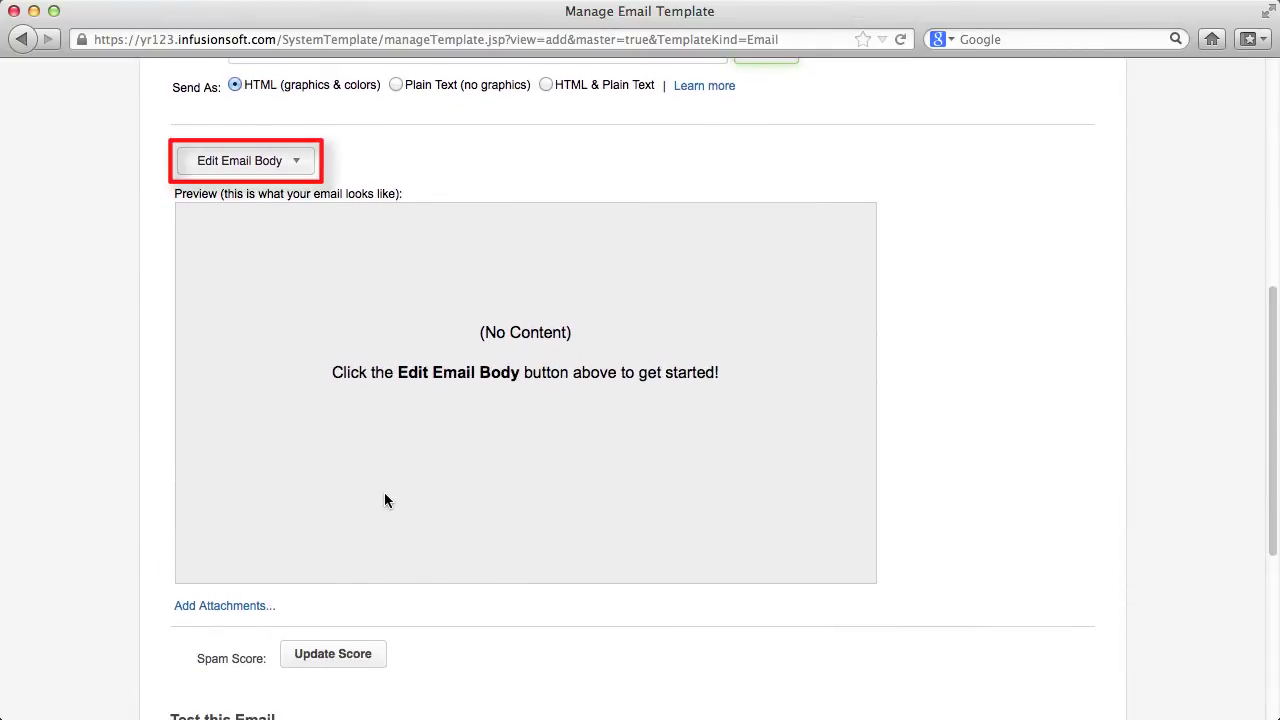
pyautogui.click(309, 166)
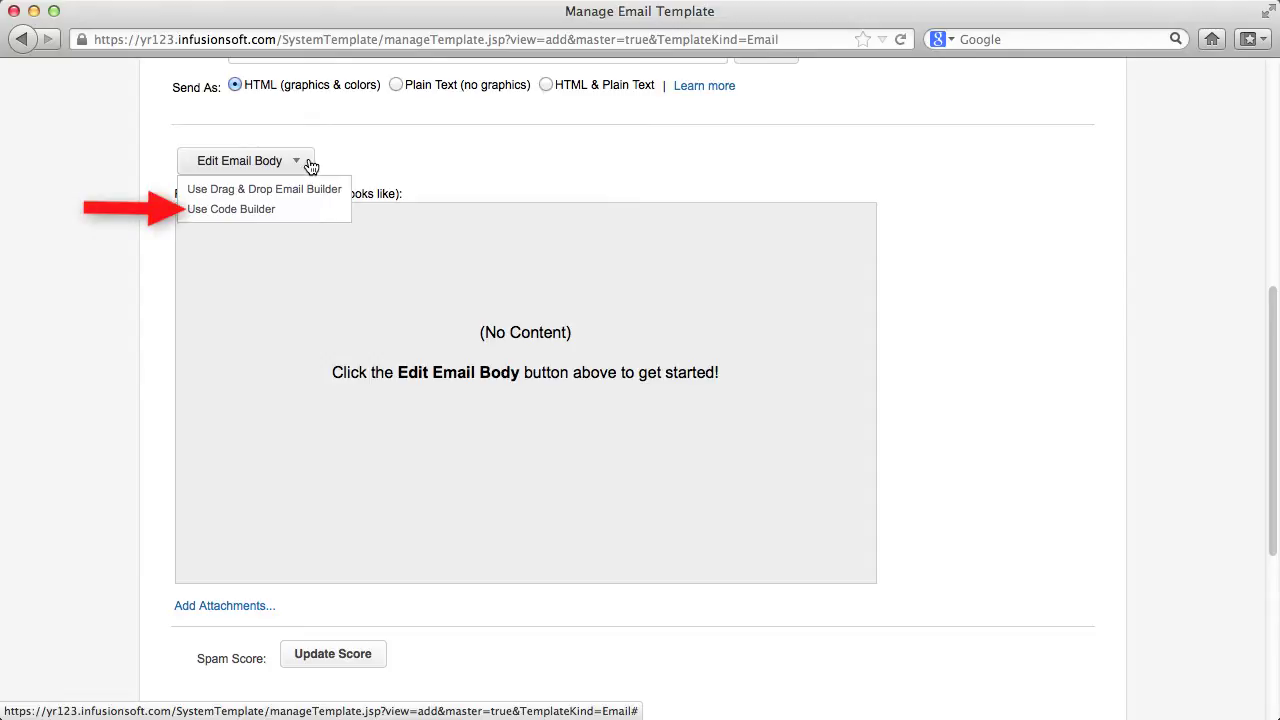
pyautogui.click(236, 162)
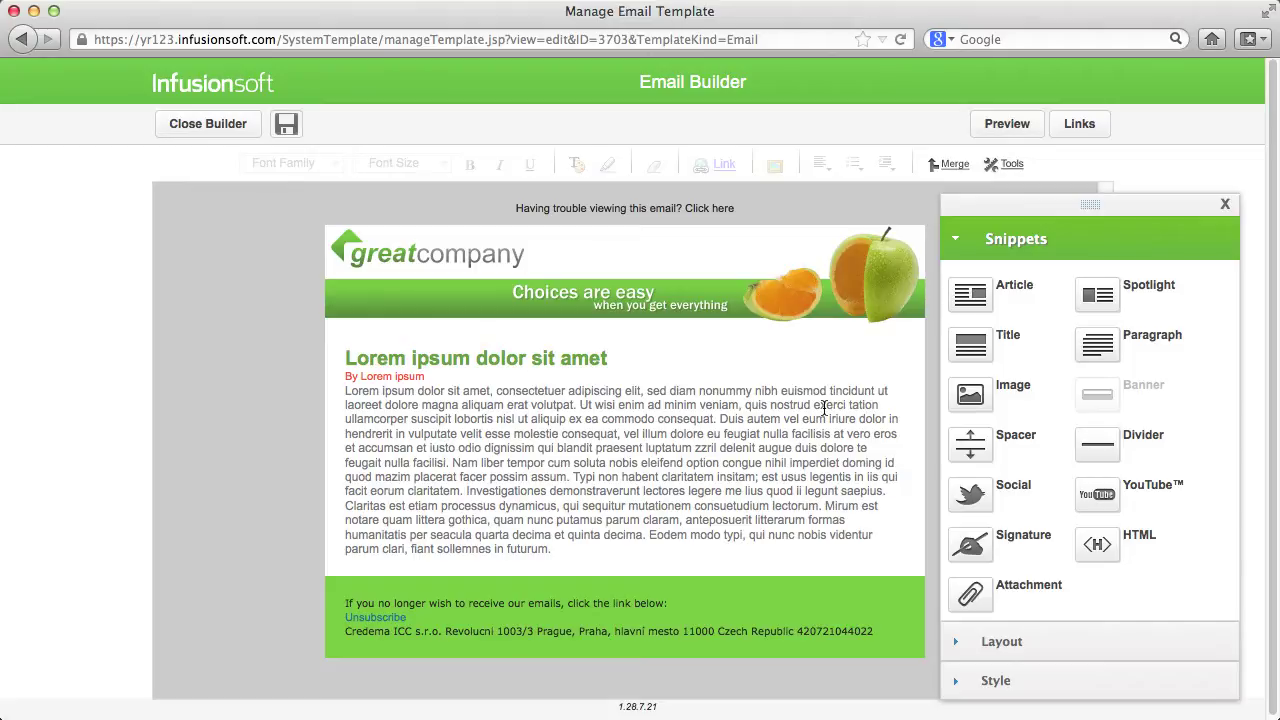
# - Swap the old article for a new Article block under the banner and add a 15 px spacer
pyautogui.moveTo(823, 402)
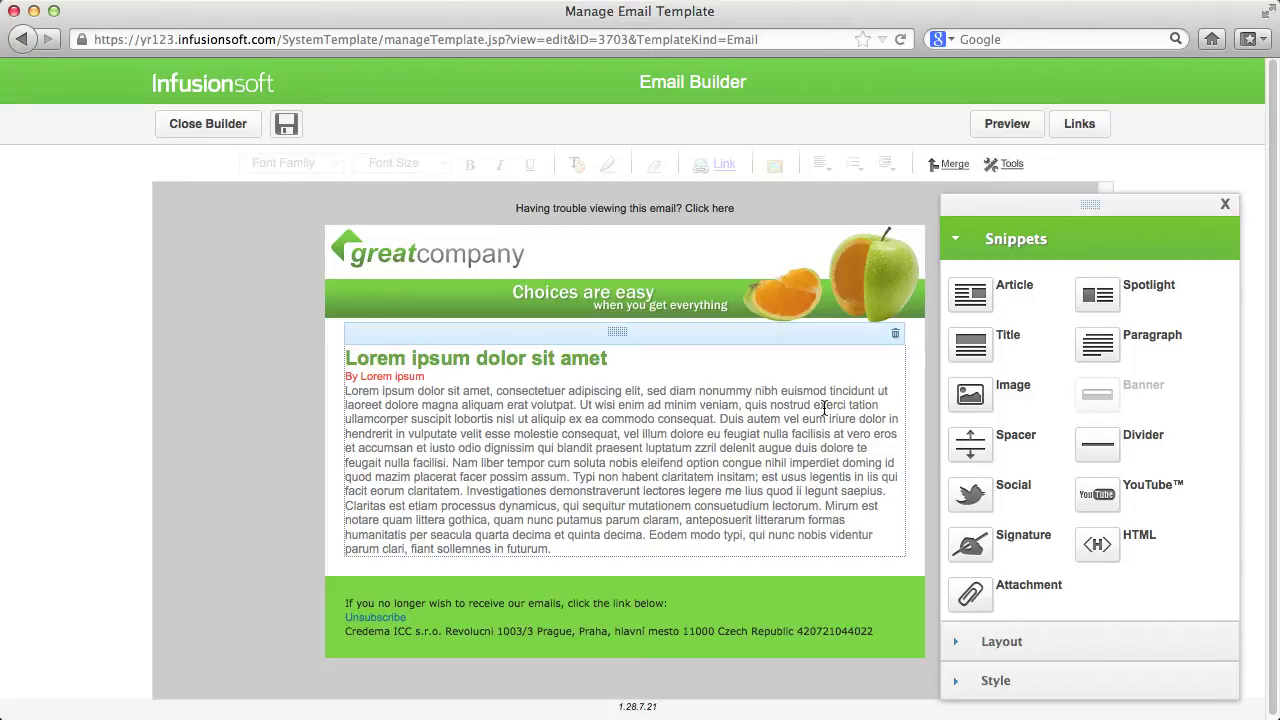
pyautogui.click(895, 335)
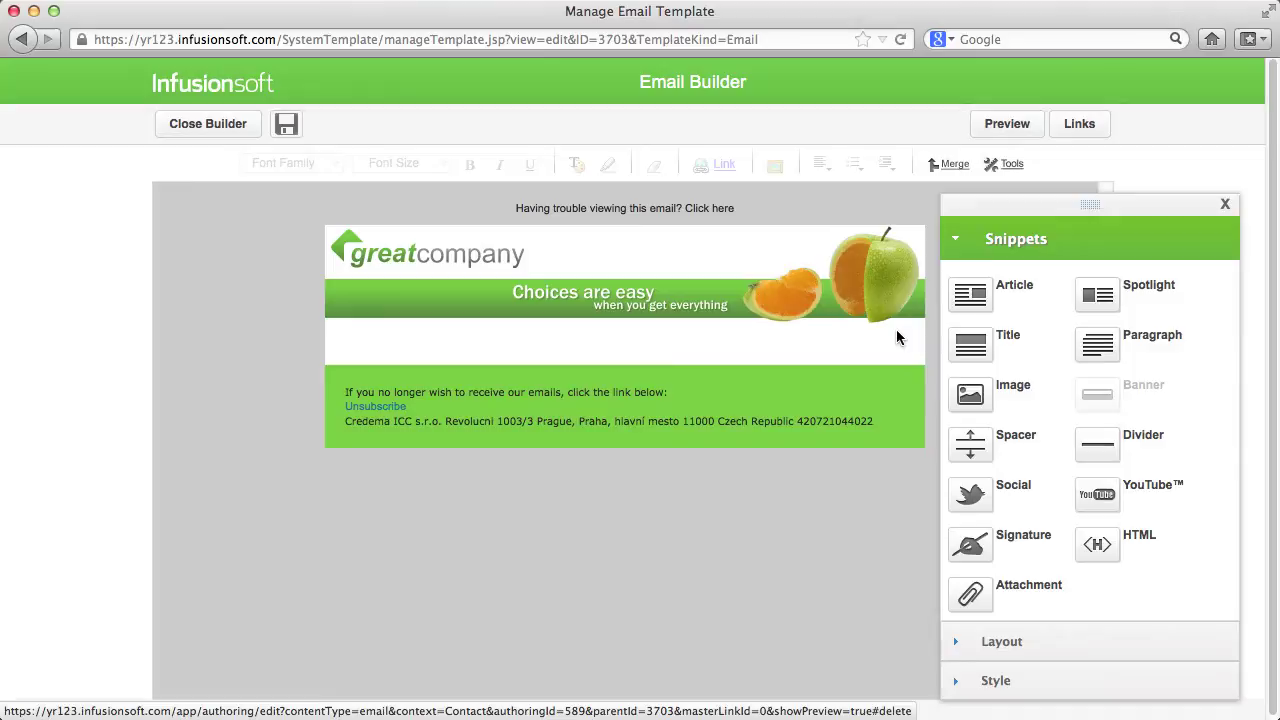
pyautogui.moveTo(970, 293); pyautogui.dragTo(852, 368)
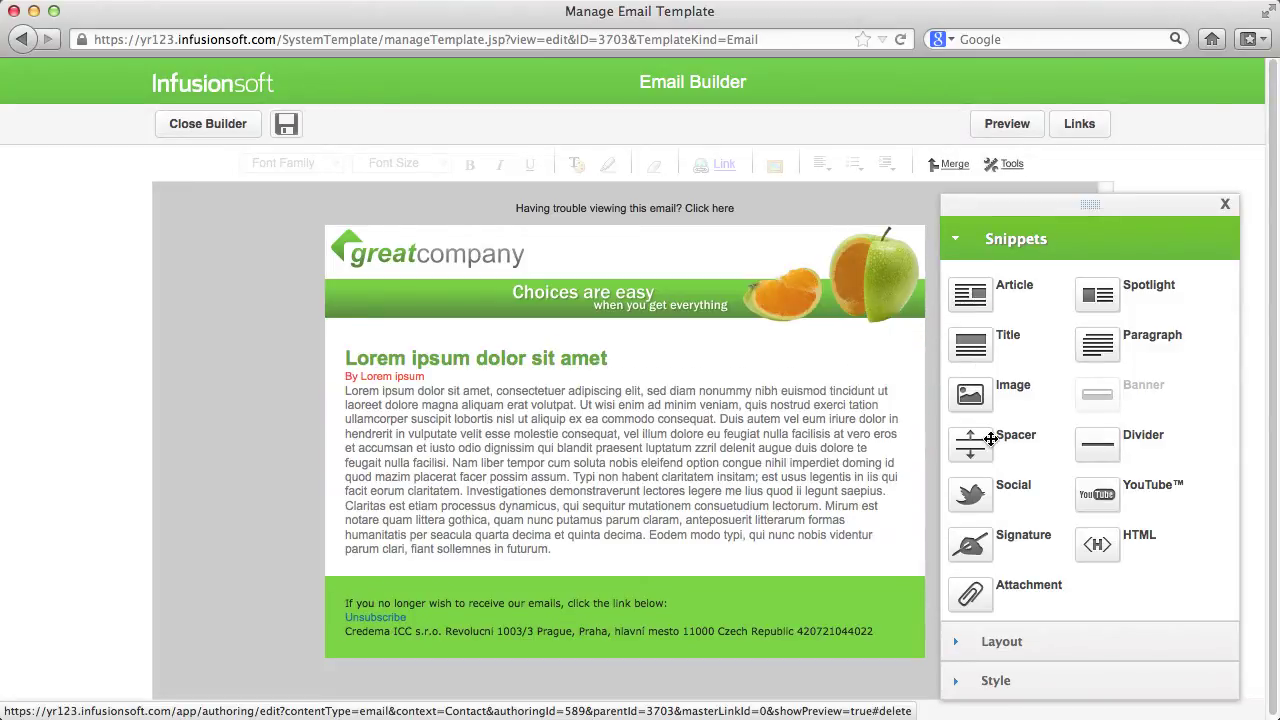
pyautogui.moveTo(988, 438); pyautogui.dragTo(822, 515)
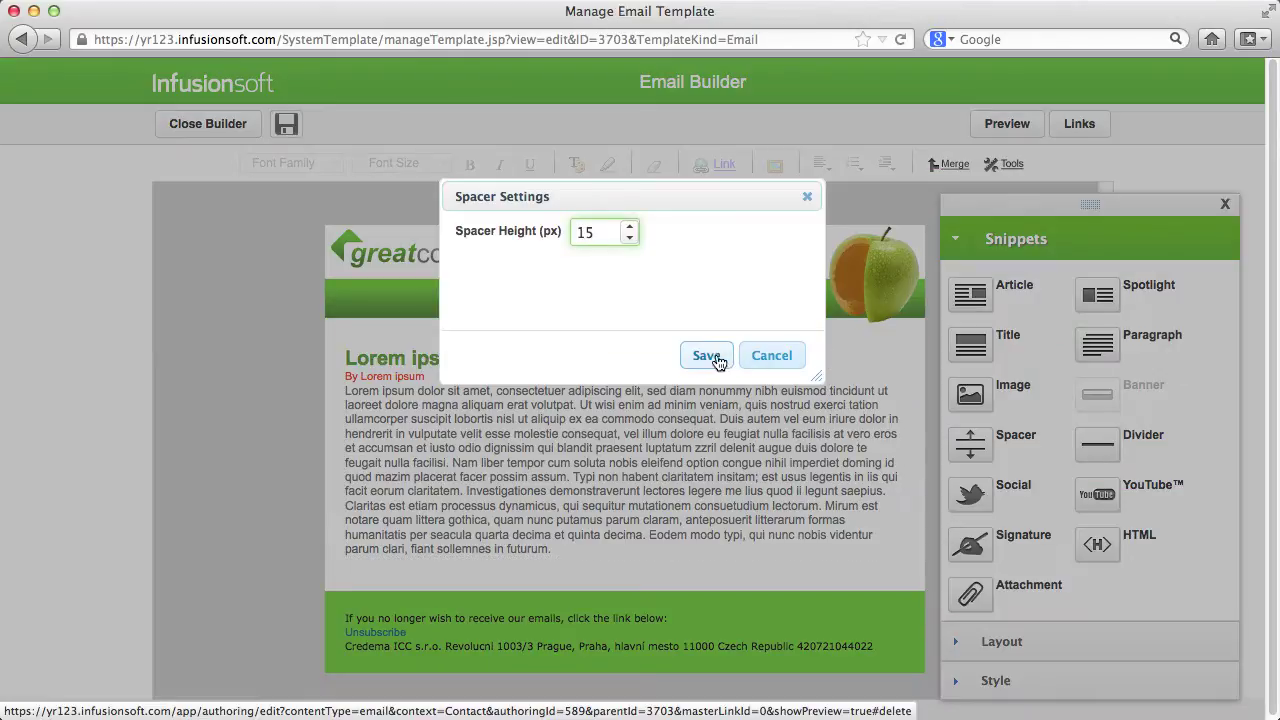
pyautogui.click(706, 356)
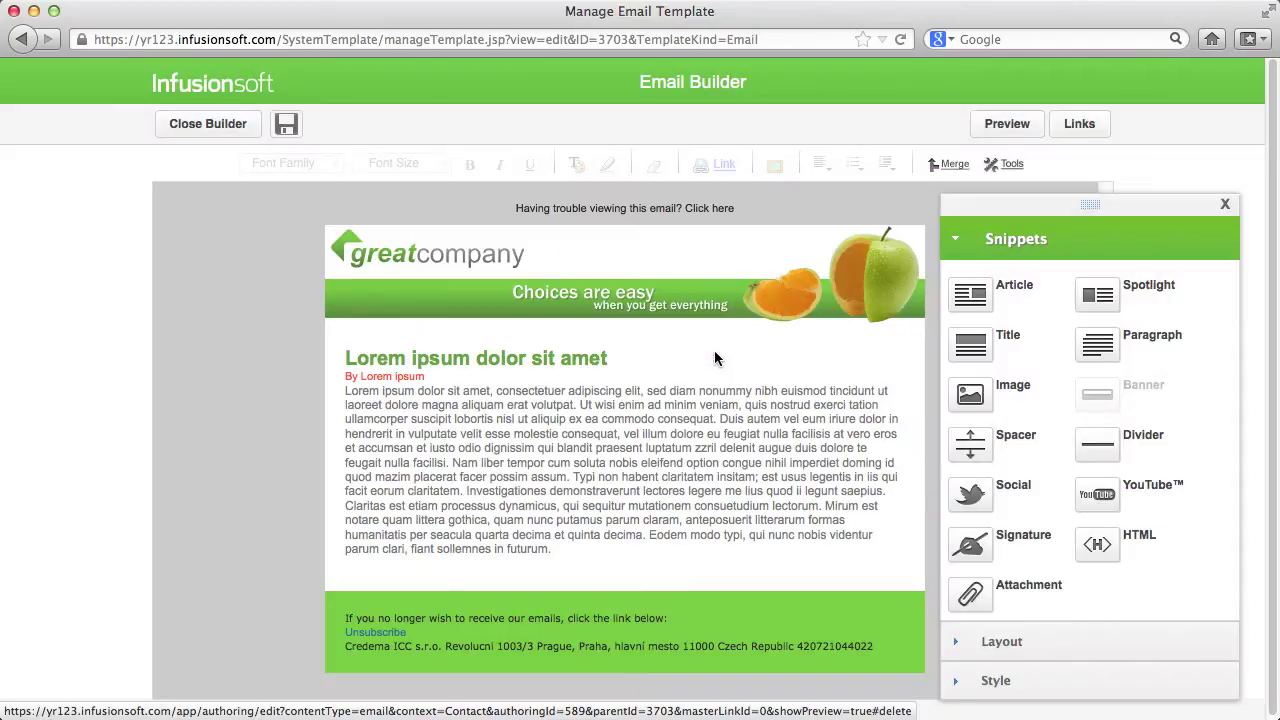
pyautogui.click(1013, 164)
pyautogui.click(1013, 164)
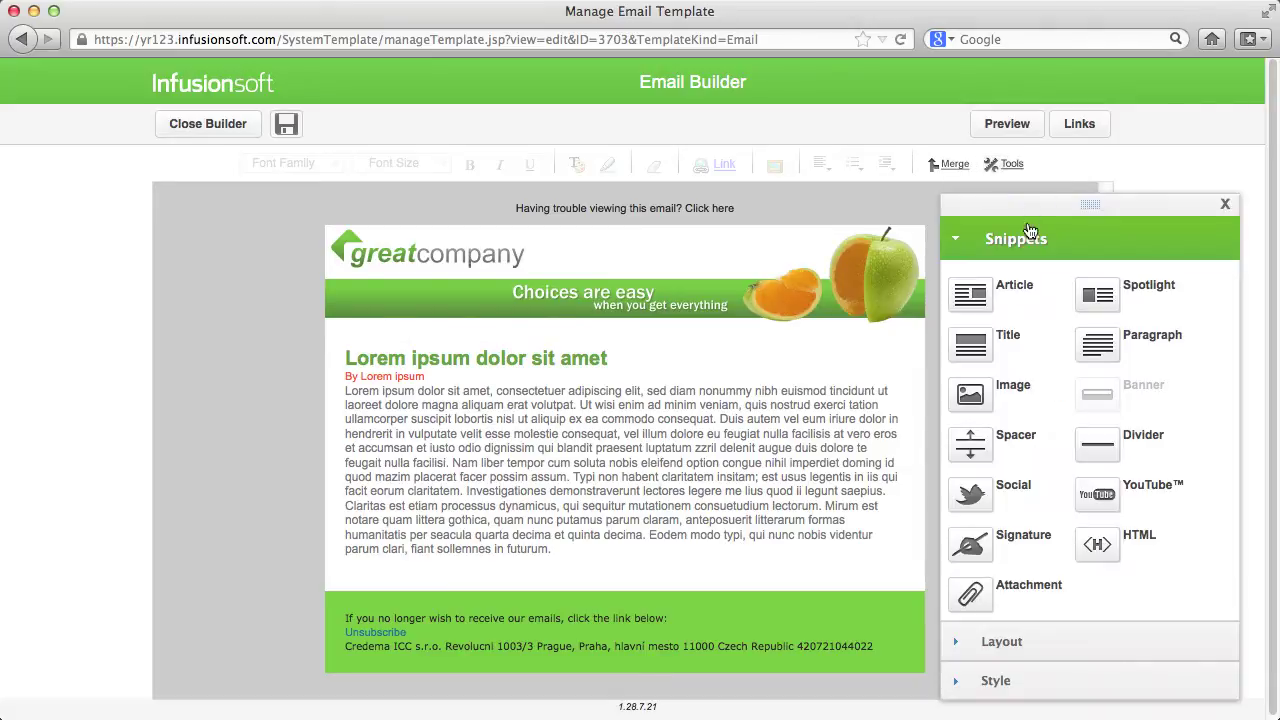
pyautogui.click(1017, 640)
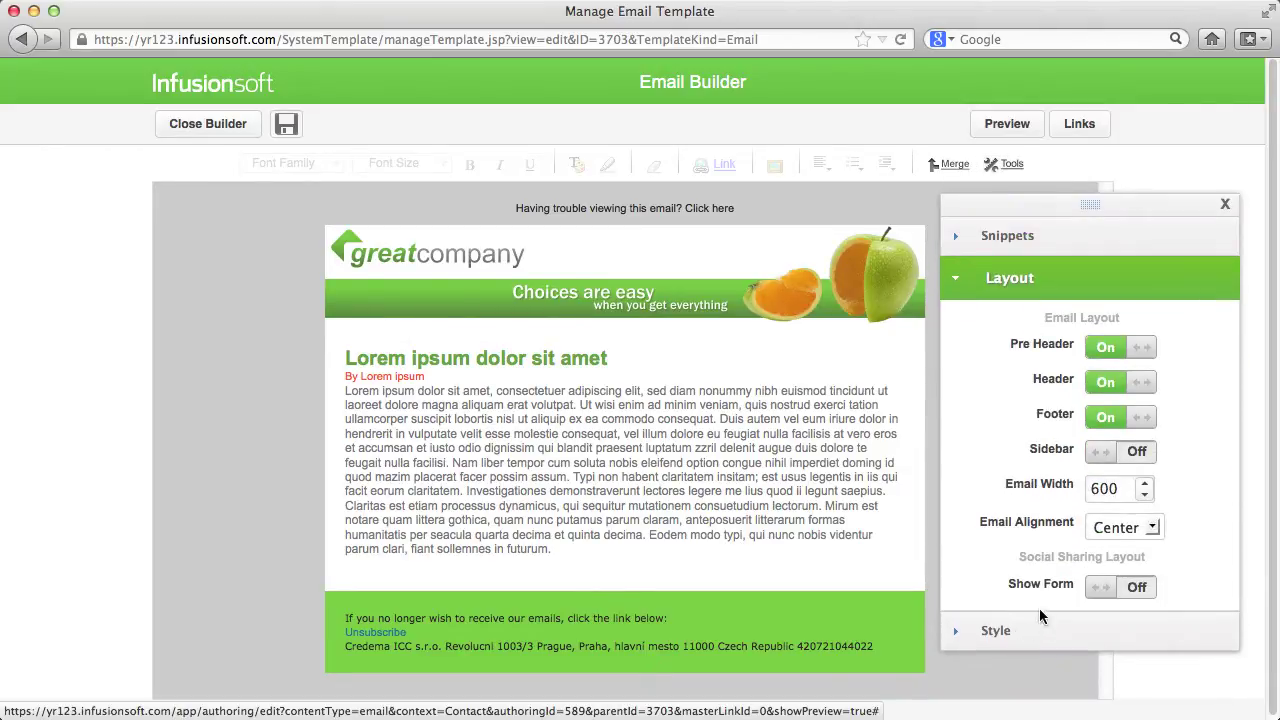
pyautogui.click(1123, 455)
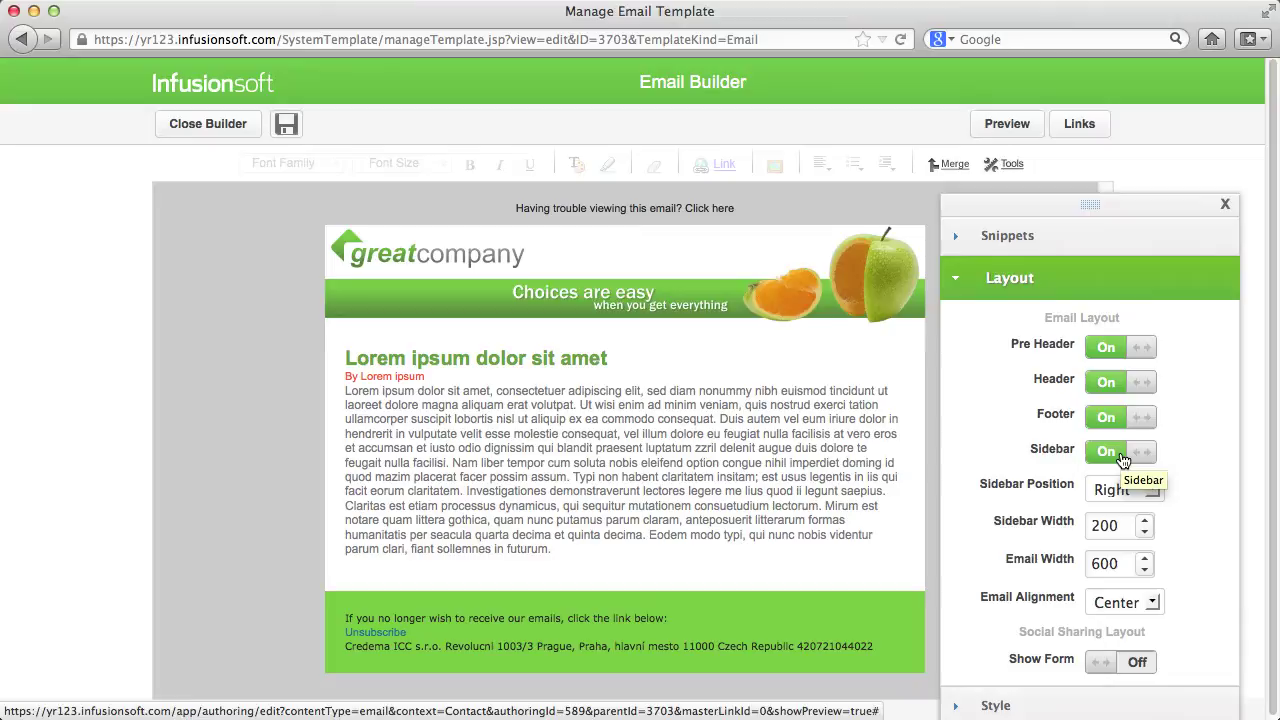
pyautogui.doubleClick(1121, 528)
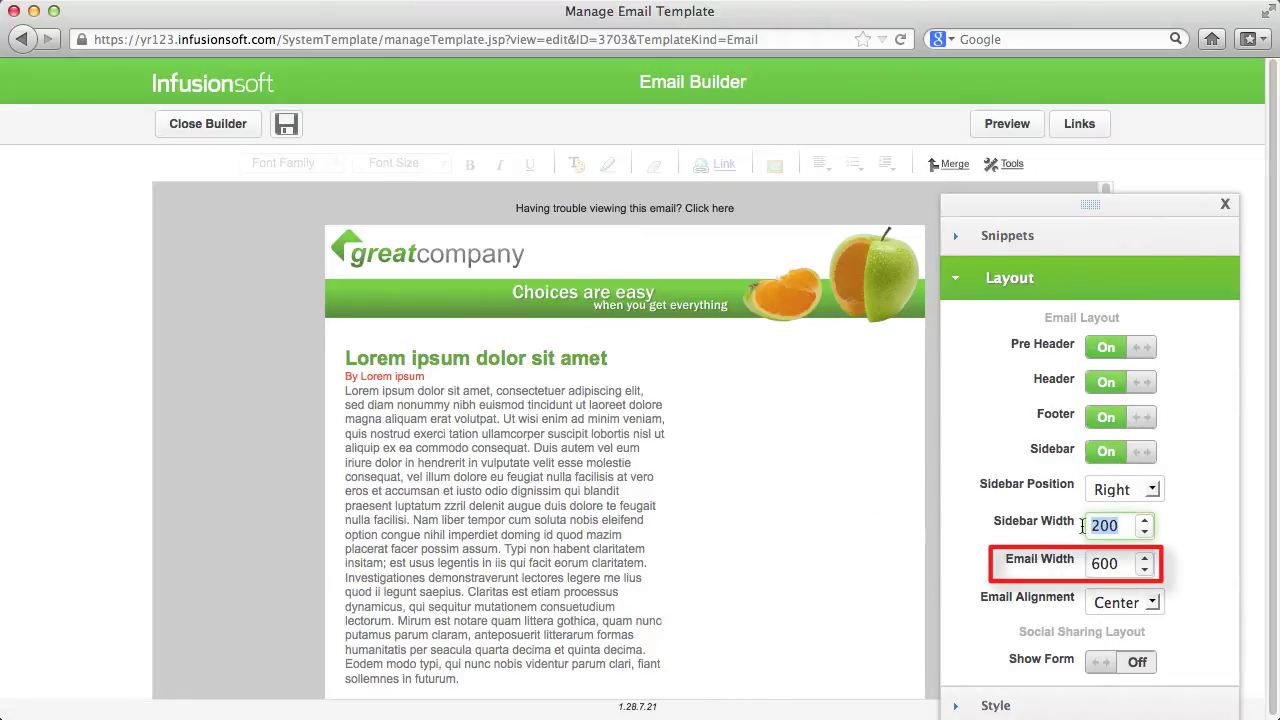
pyautogui.write('300')
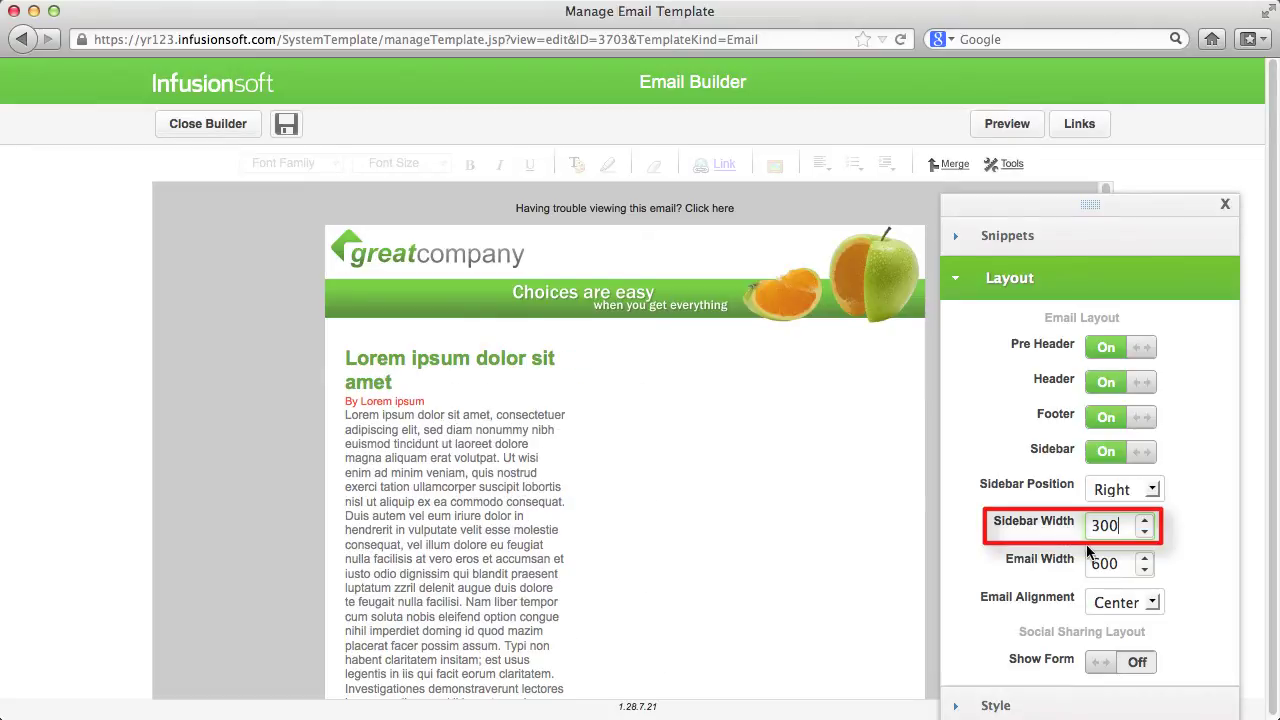
pyautogui.click(1012, 240)
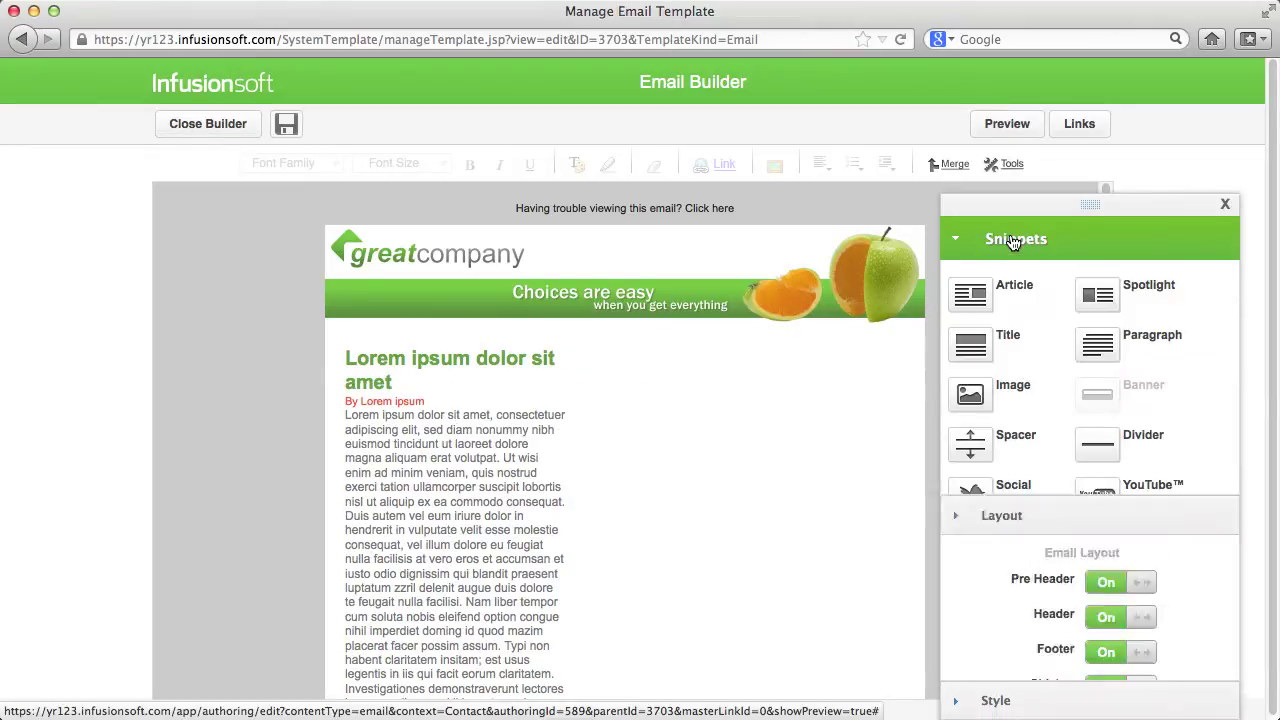
pyautogui.moveTo(1097, 345); pyautogui.dragTo(889, 337)
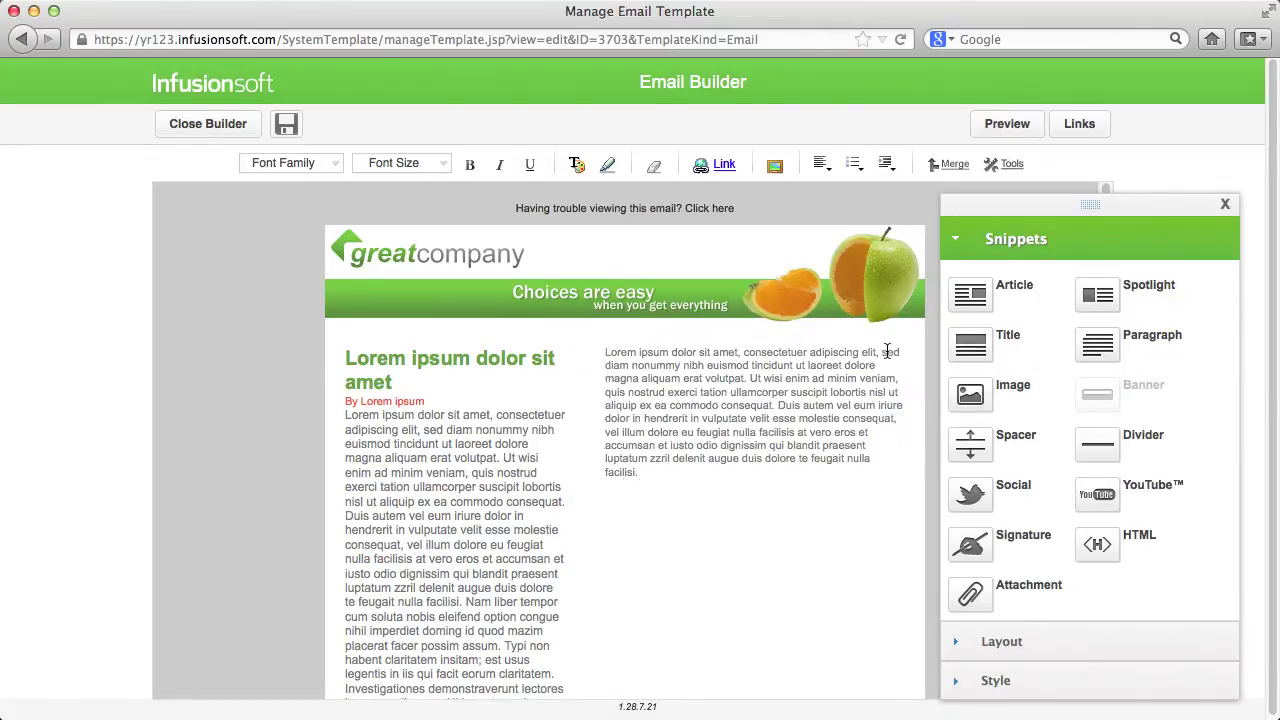
pyautogui.click(905, 343)
pyautogui.click(965, 641)
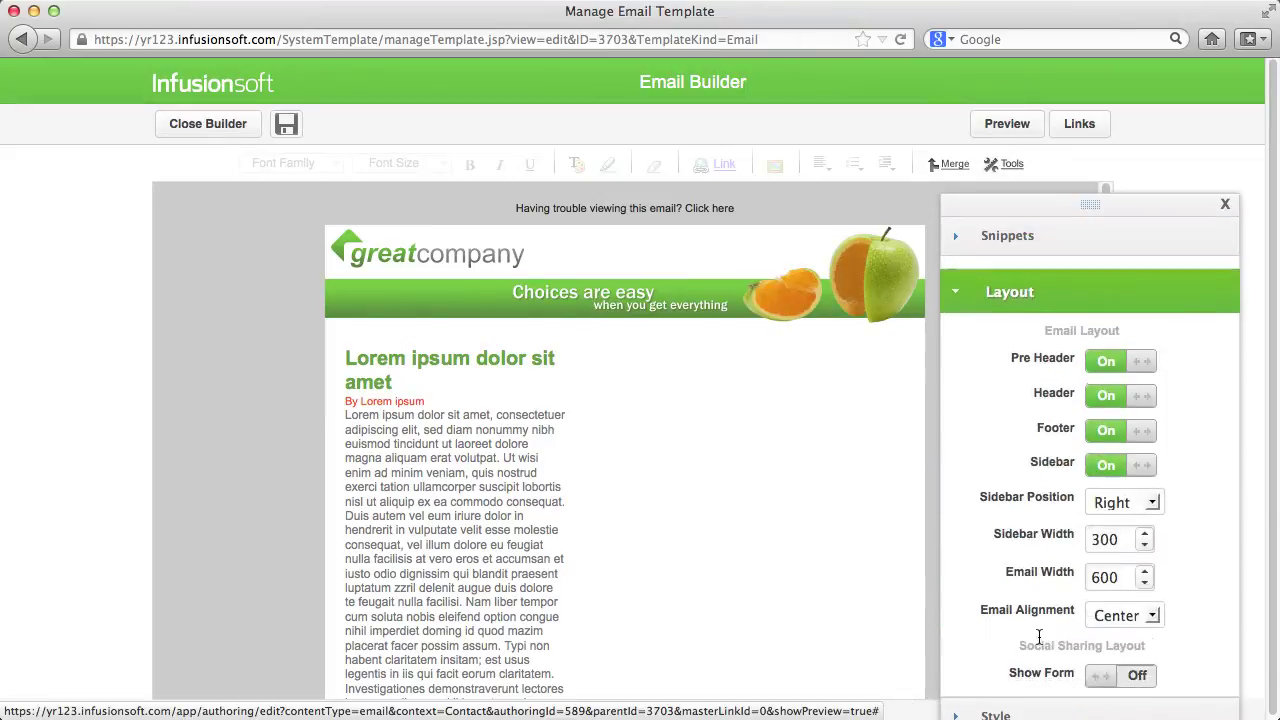
pyautogui.click(1115, 455)
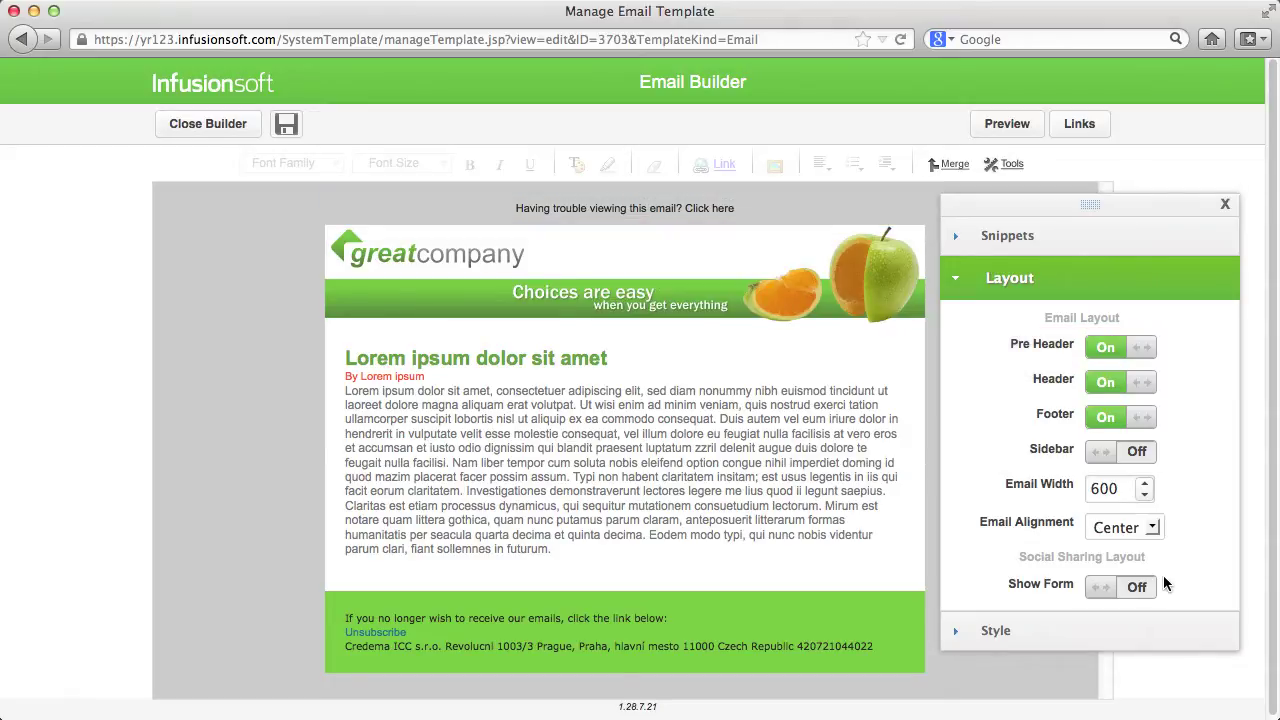
# - Try the Request information form on the right, then turn the sharing form off and show Snippets
pyautogui.click(1141, 589)
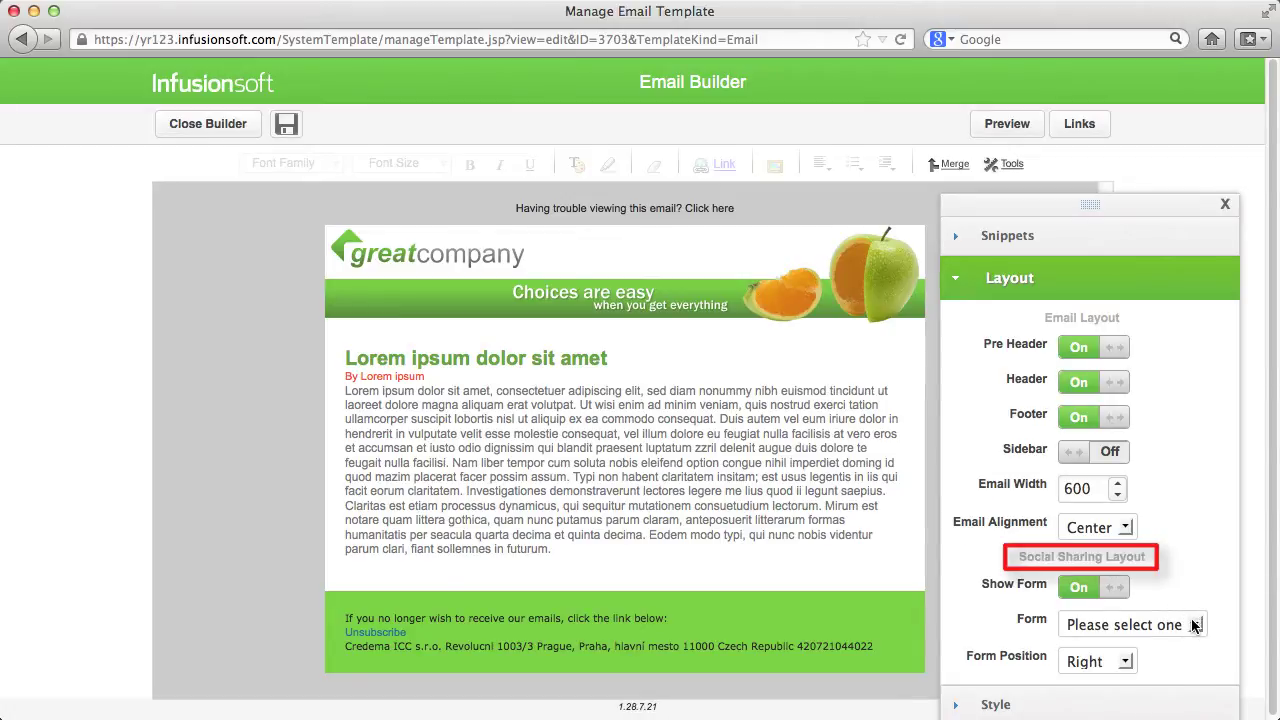
pyautogui.click(1200, 624)
pyautogui.press('Escape')
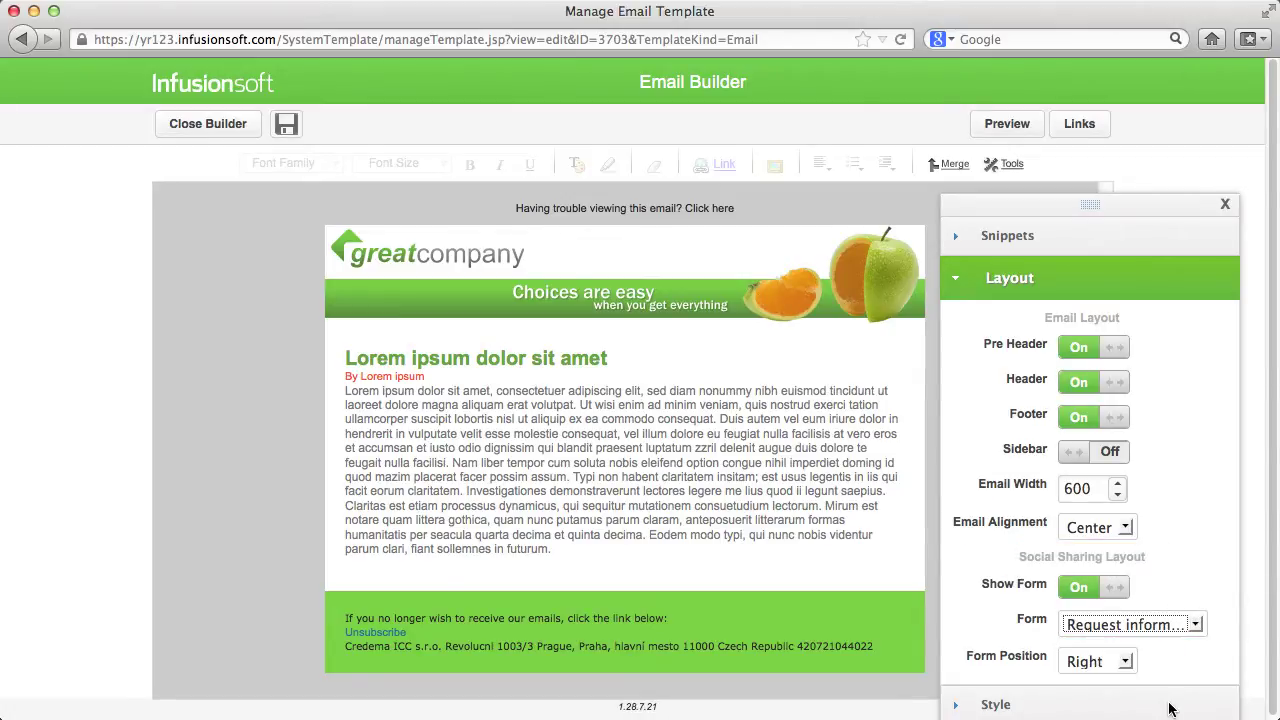
pyautogui.click(1127, 663)
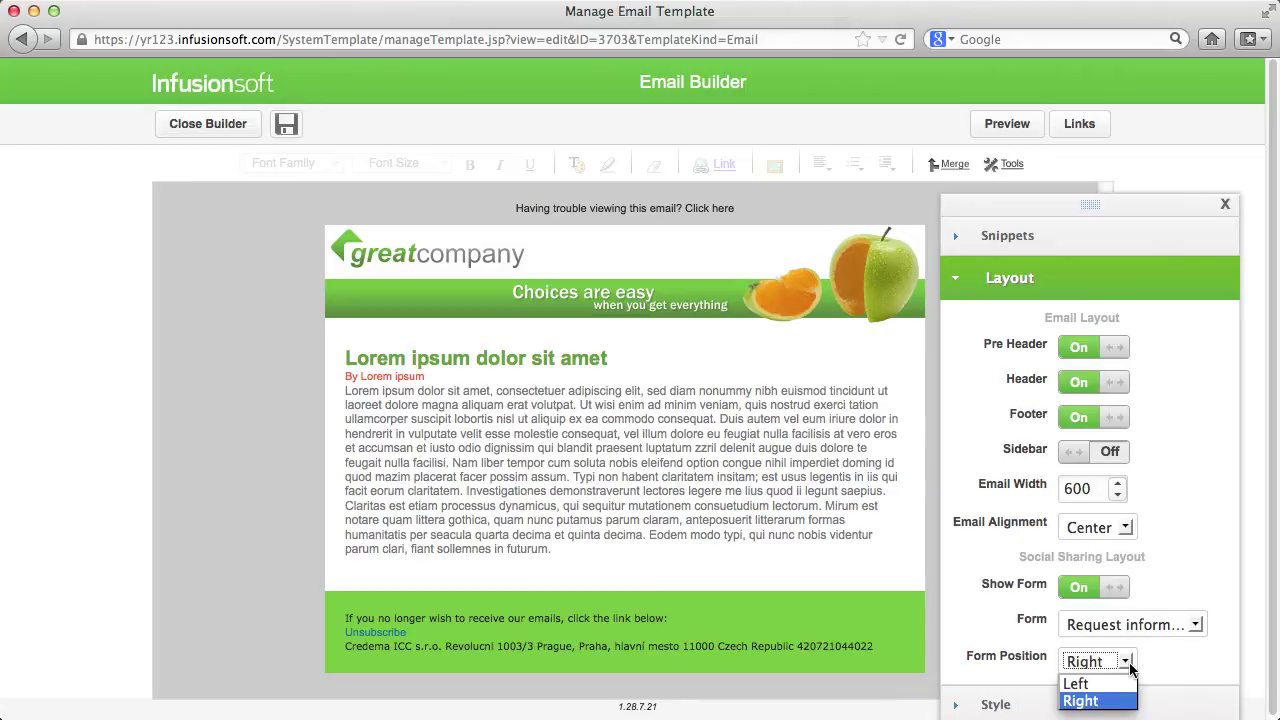
pyautogui.click(1128, 664)
pyautogui.click(1081, 588)
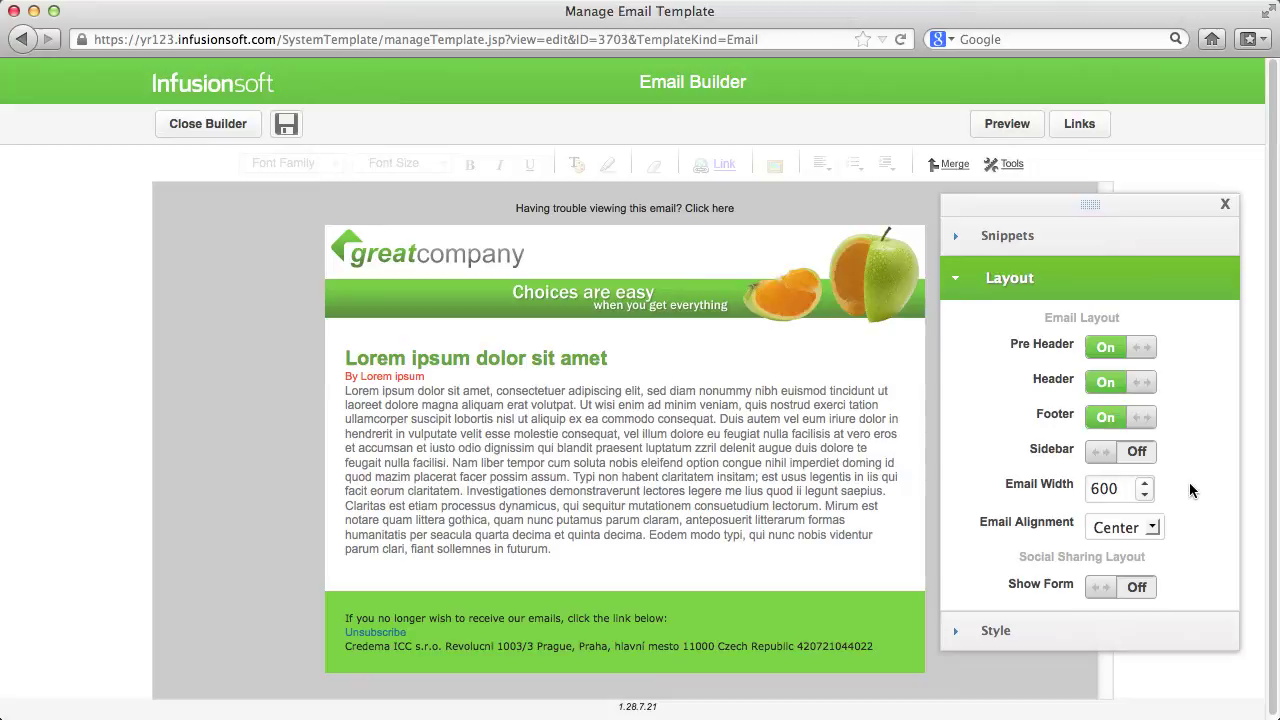
pyautogui.click(1035, 237)
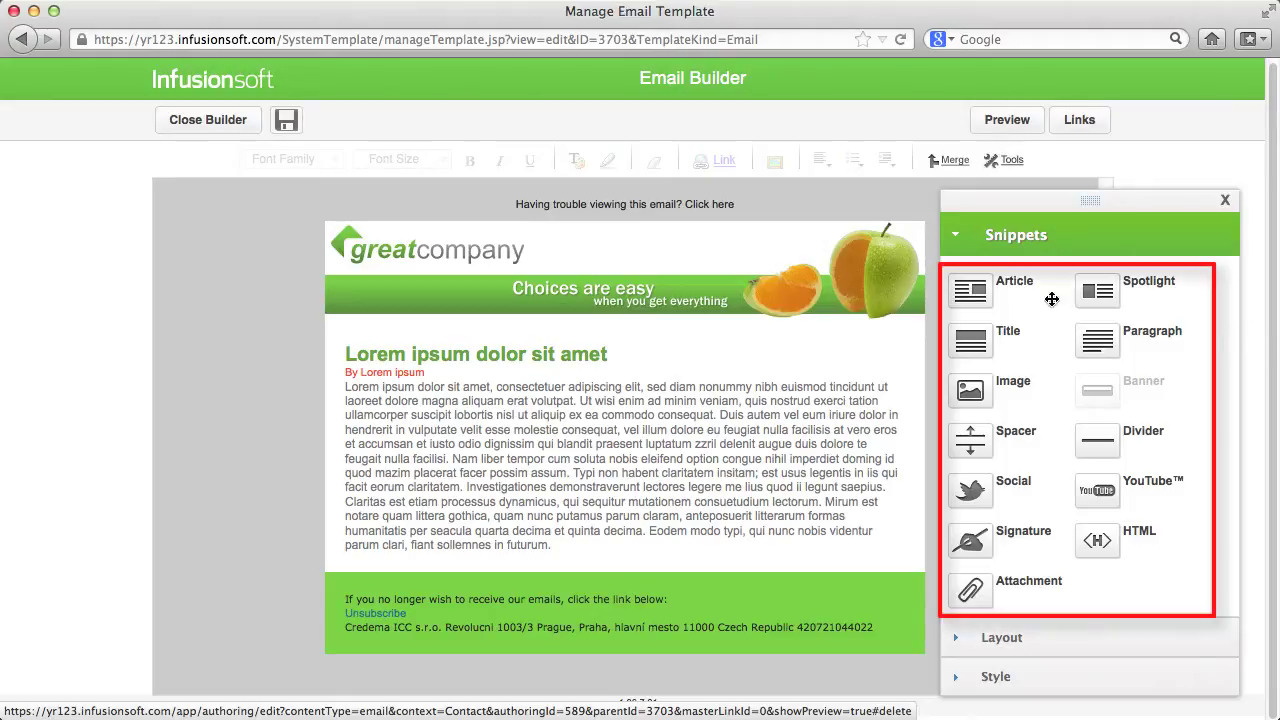
# - Place Title, Paragraph and Image snippets above the first article heading
pyautogui.moveTo(1051, 299); pyautogui.dragTo(623, 357)
pyautogui.moveTo(968, 340); pyautogui.dragTo(548, 360)
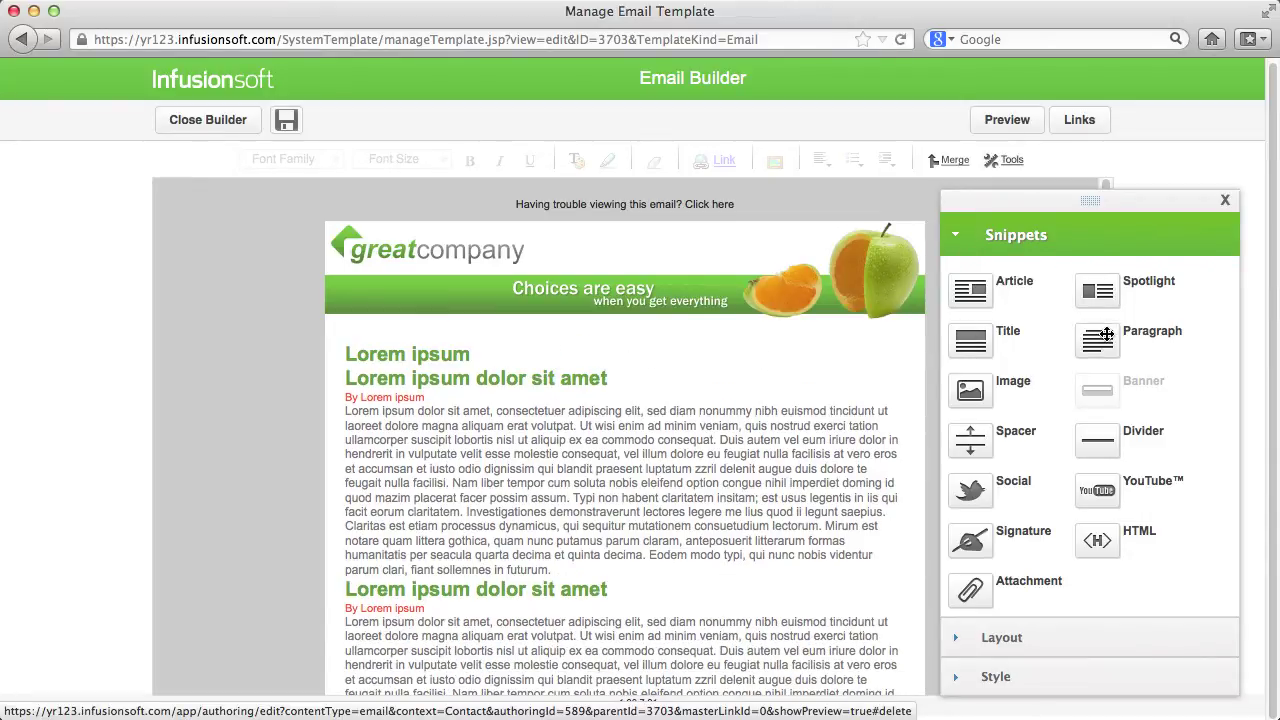
pyautogui.moveTo(1100, 338); pyautogui.dragTo(475, 380)
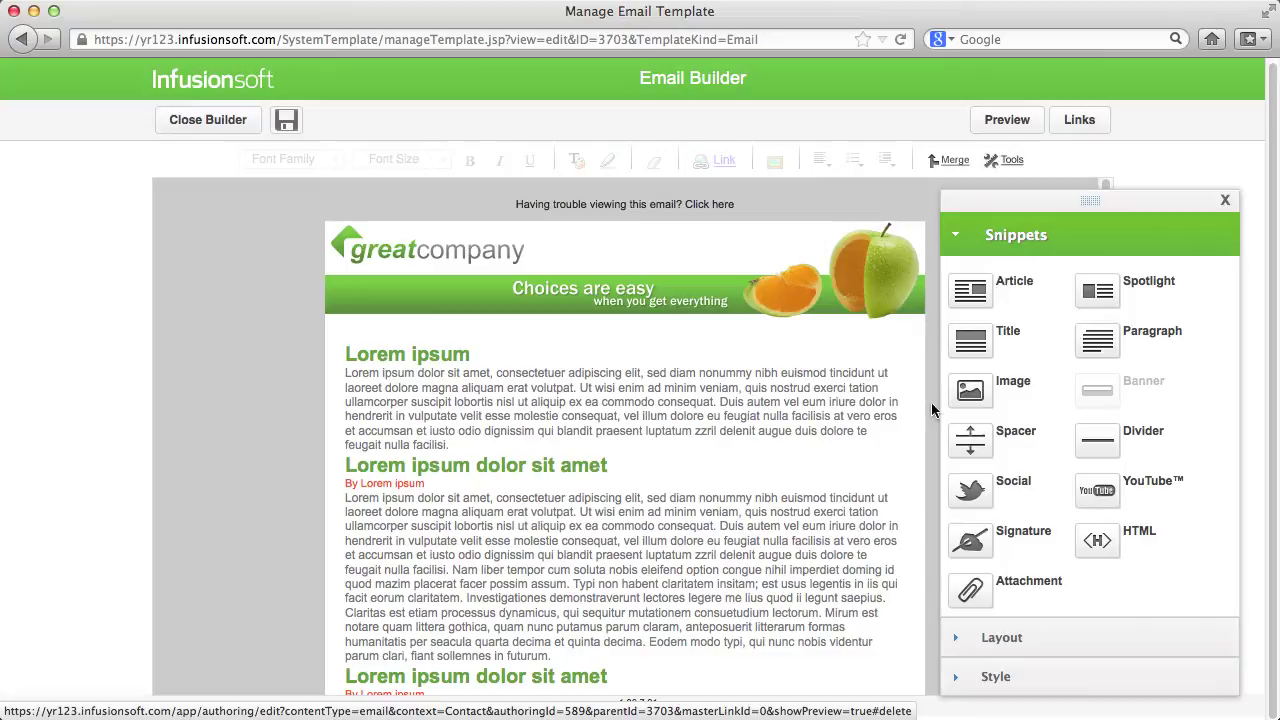
pyautogui.moveTo(969, 390); pyautogui.dragTo(735, 423)
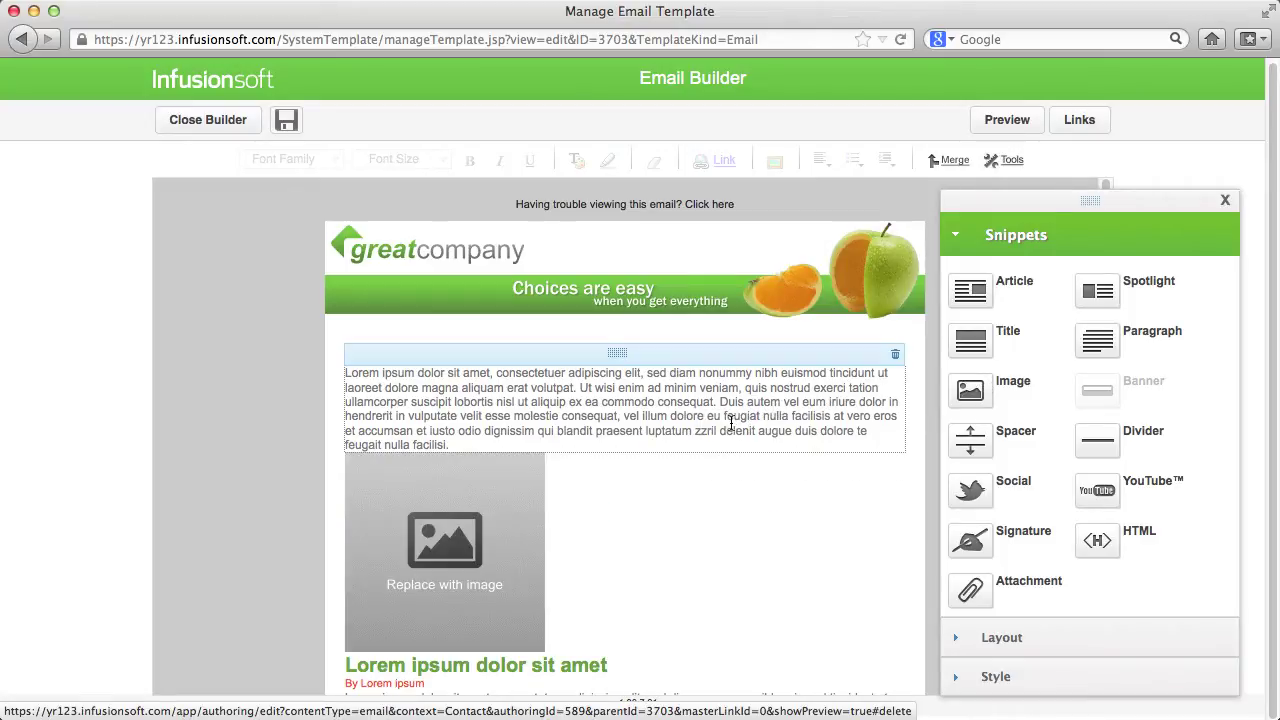
# - Start an image in the new paragraph and upload render_box2.jpg
pyautogui.click(350, 373)
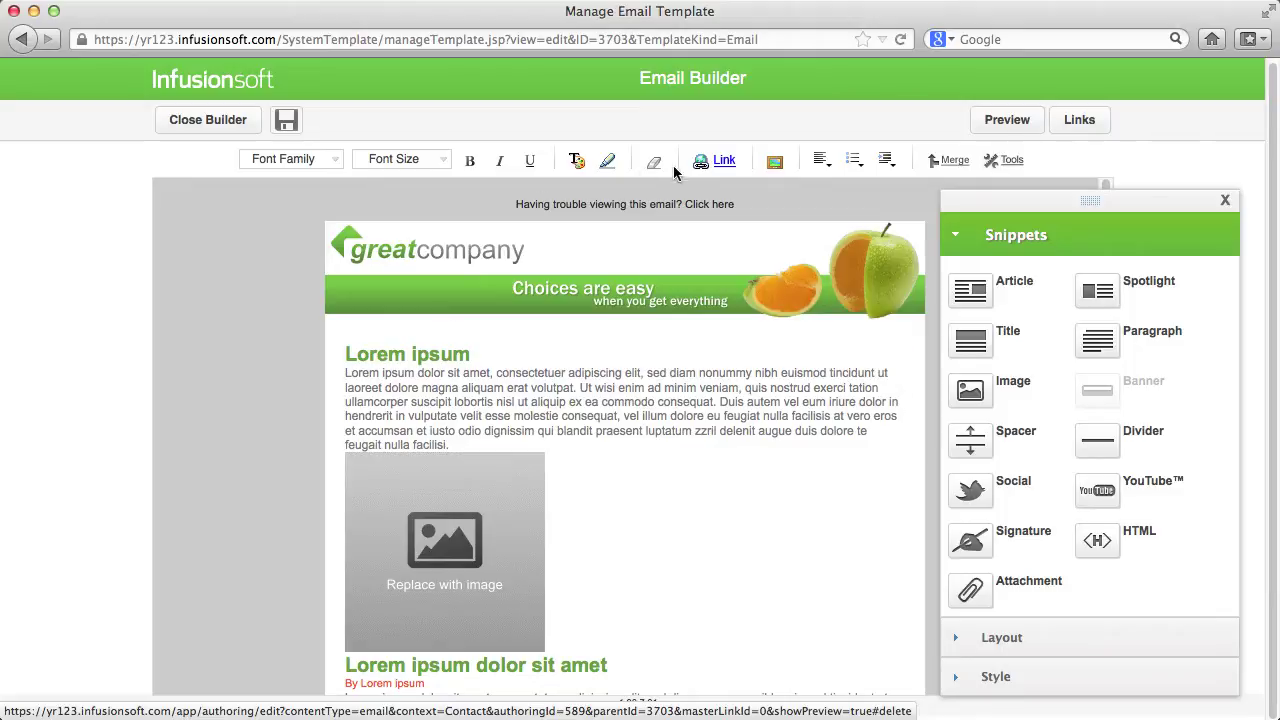
pyautogui.click(774, 162)
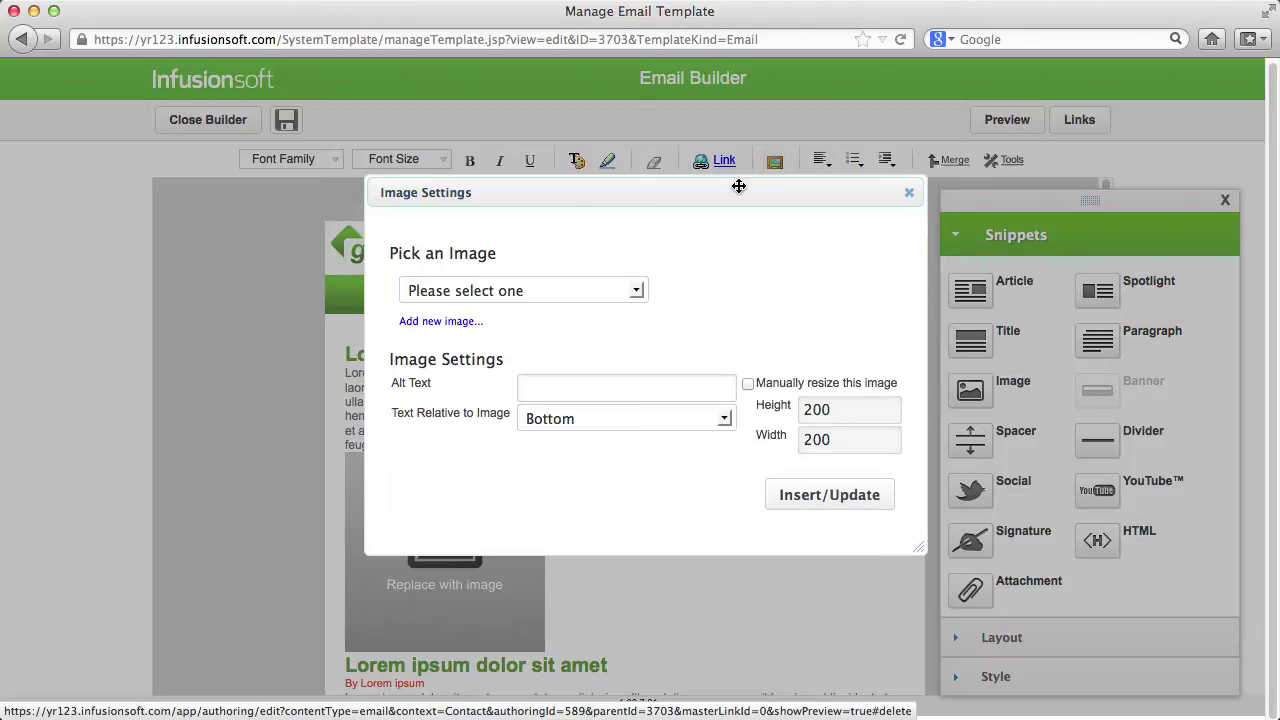
pyautogui.click(447, 321)
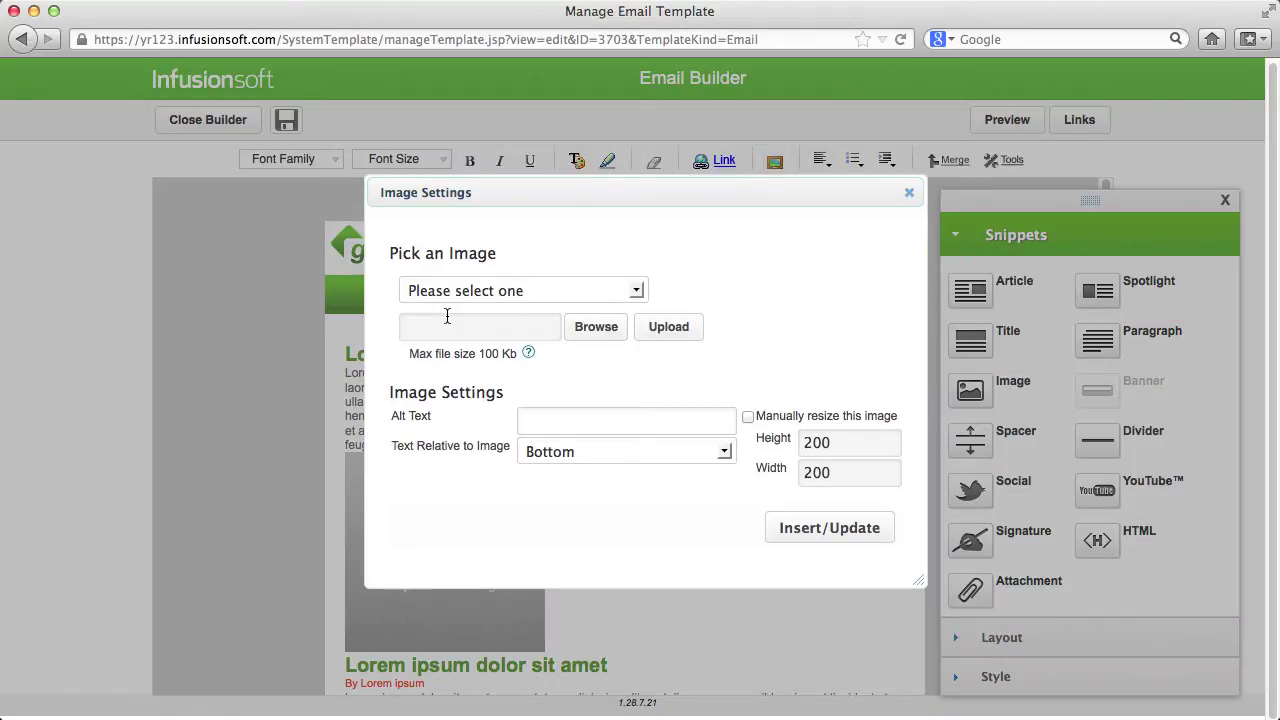
pyautogui.click(597, 327)
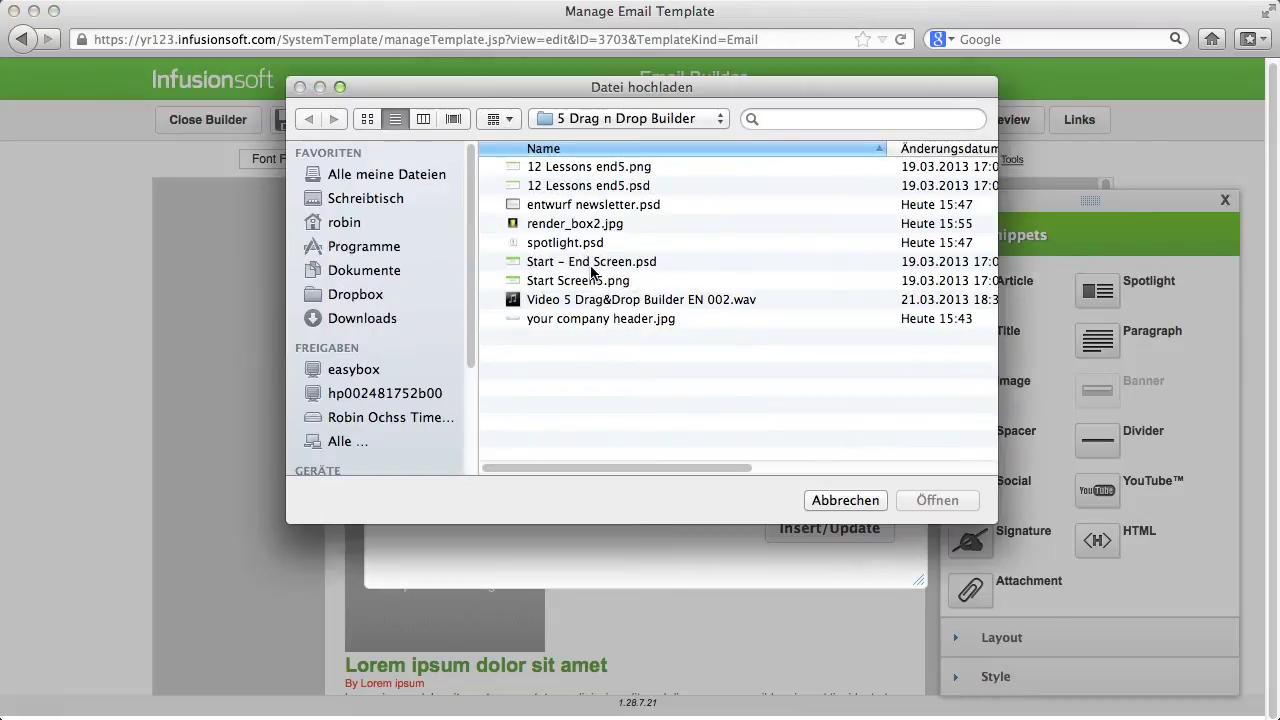
pyautogui.doubleClick(588, 231)
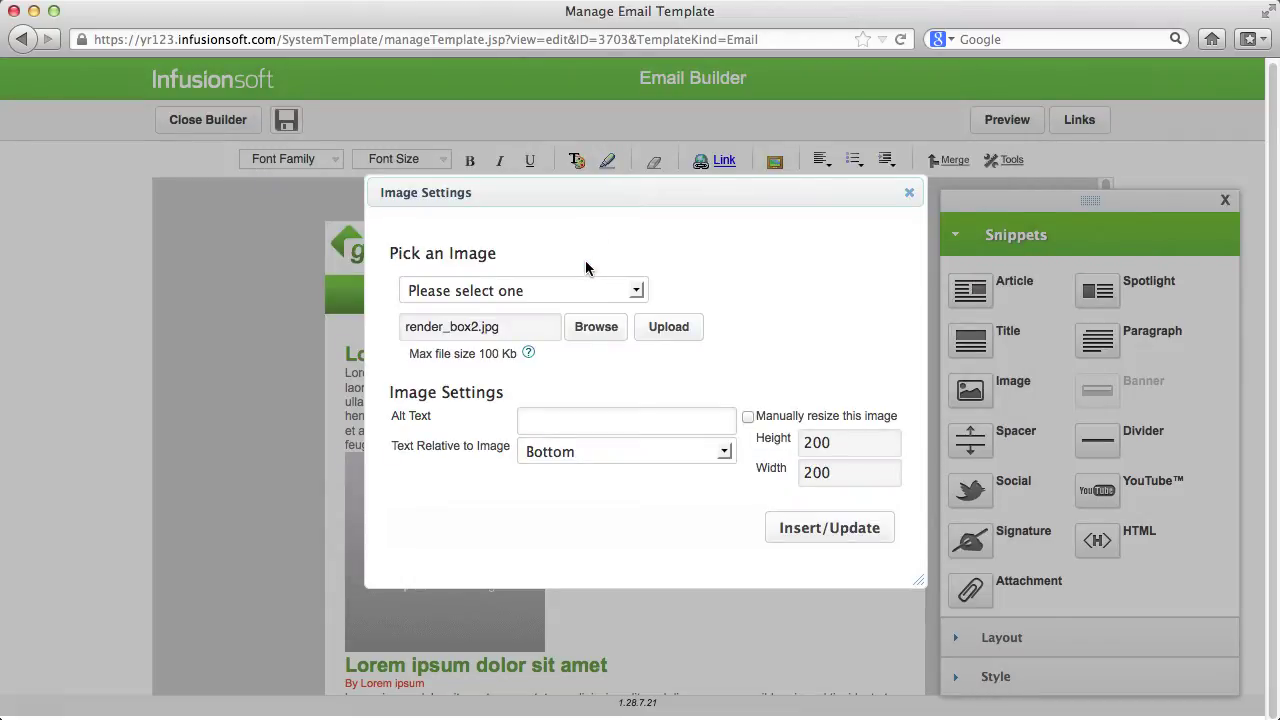
pyautogui.click(695, 327)
# - Give the image alt text 'Product 2', set text to its right, and insert it
pyautogui.click(555, 606)
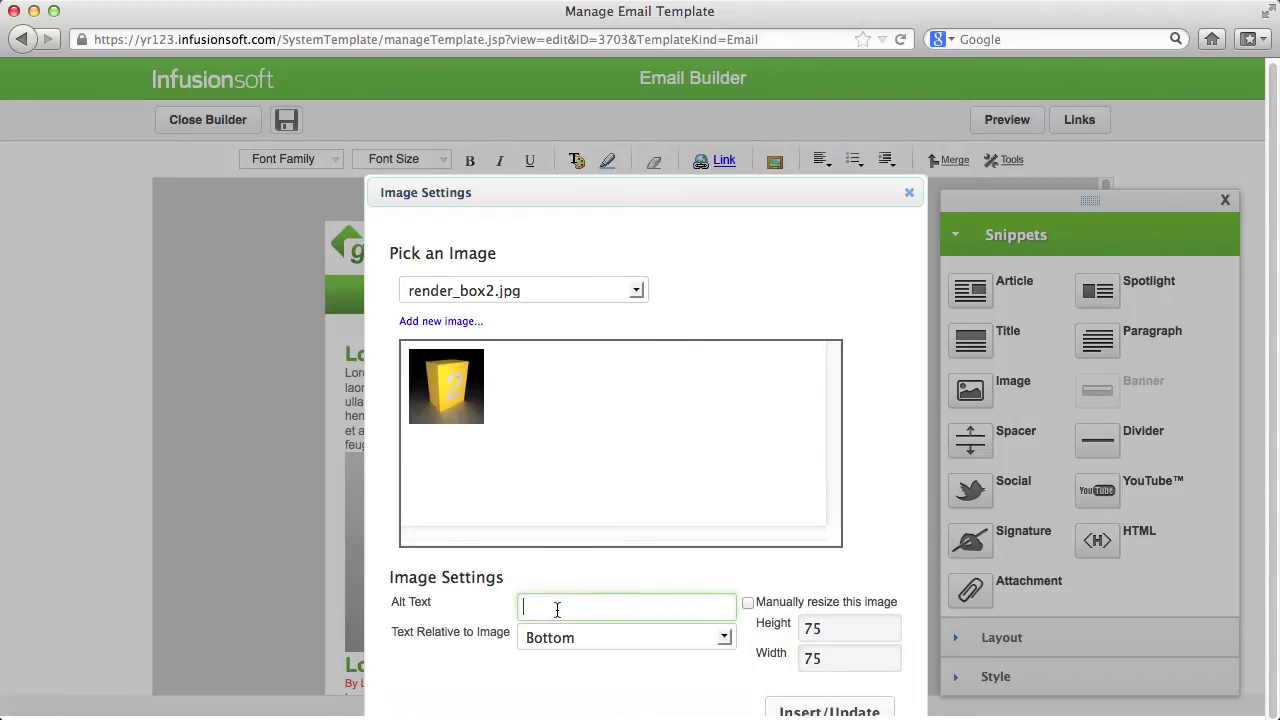
pyautogui.write('Product')
pyautogui.click(560, 631)
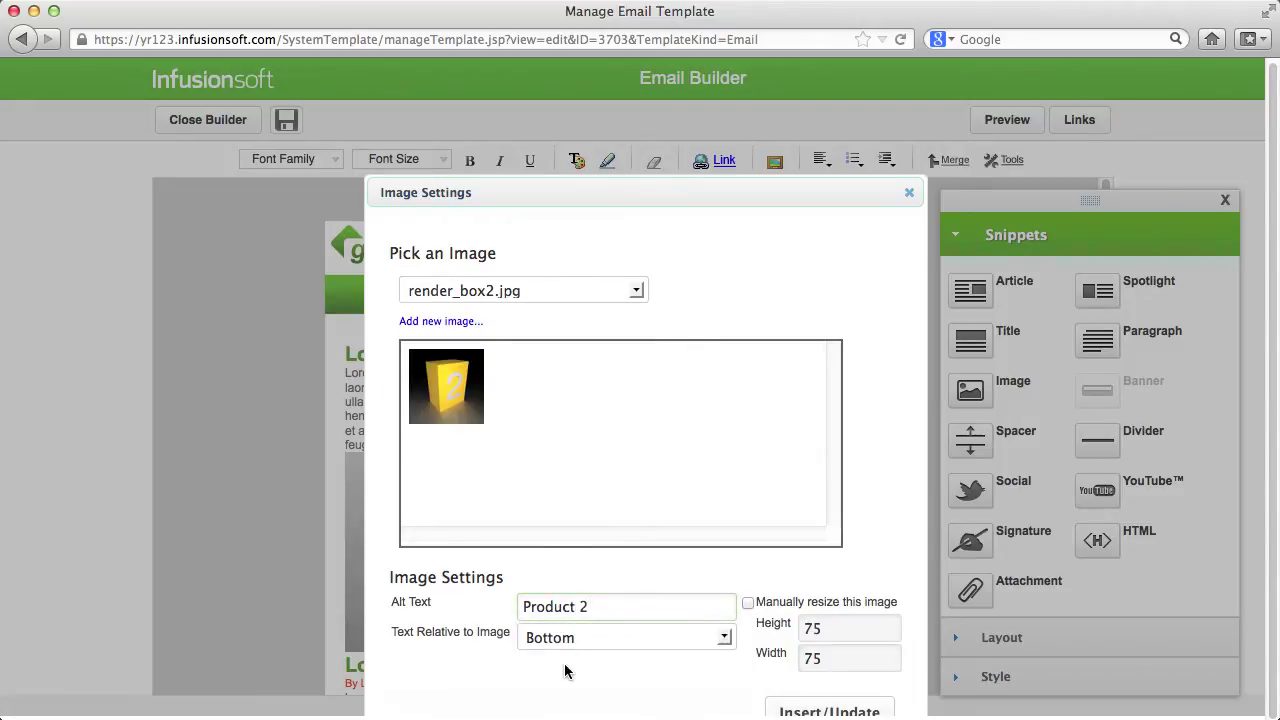
pyautogui.click(736, 636)
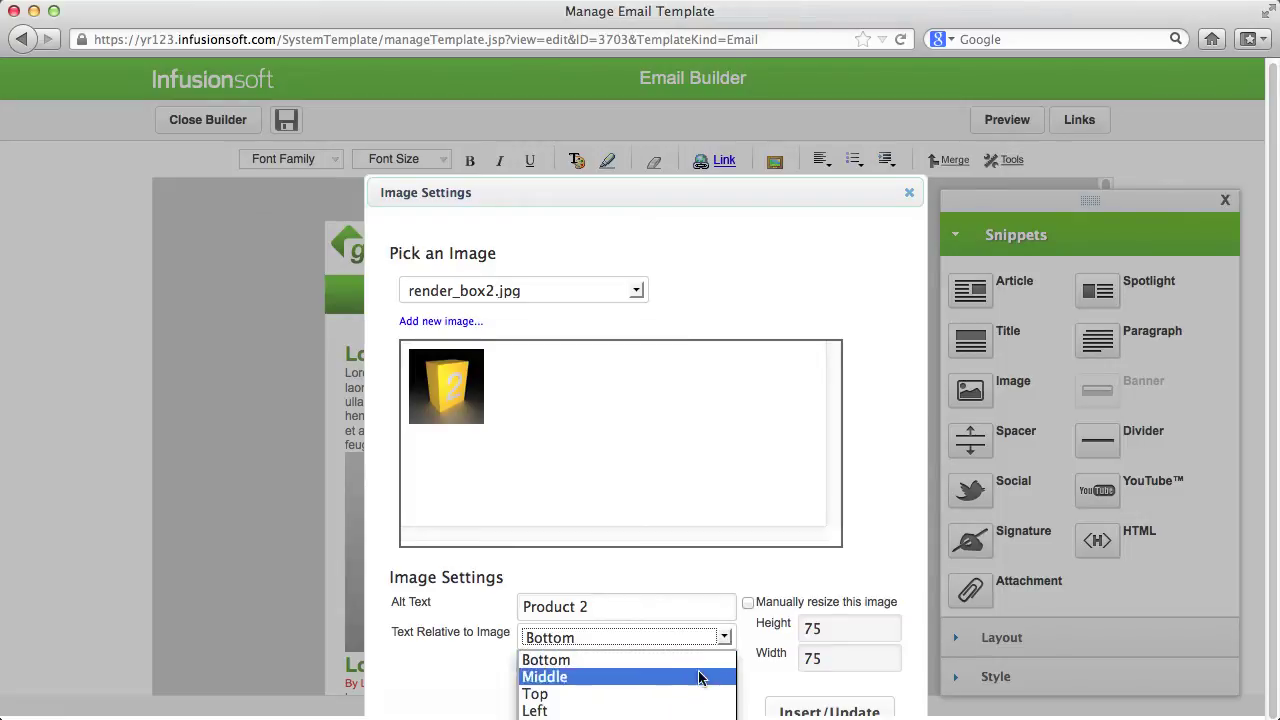
pyautogui.click(650, 717)
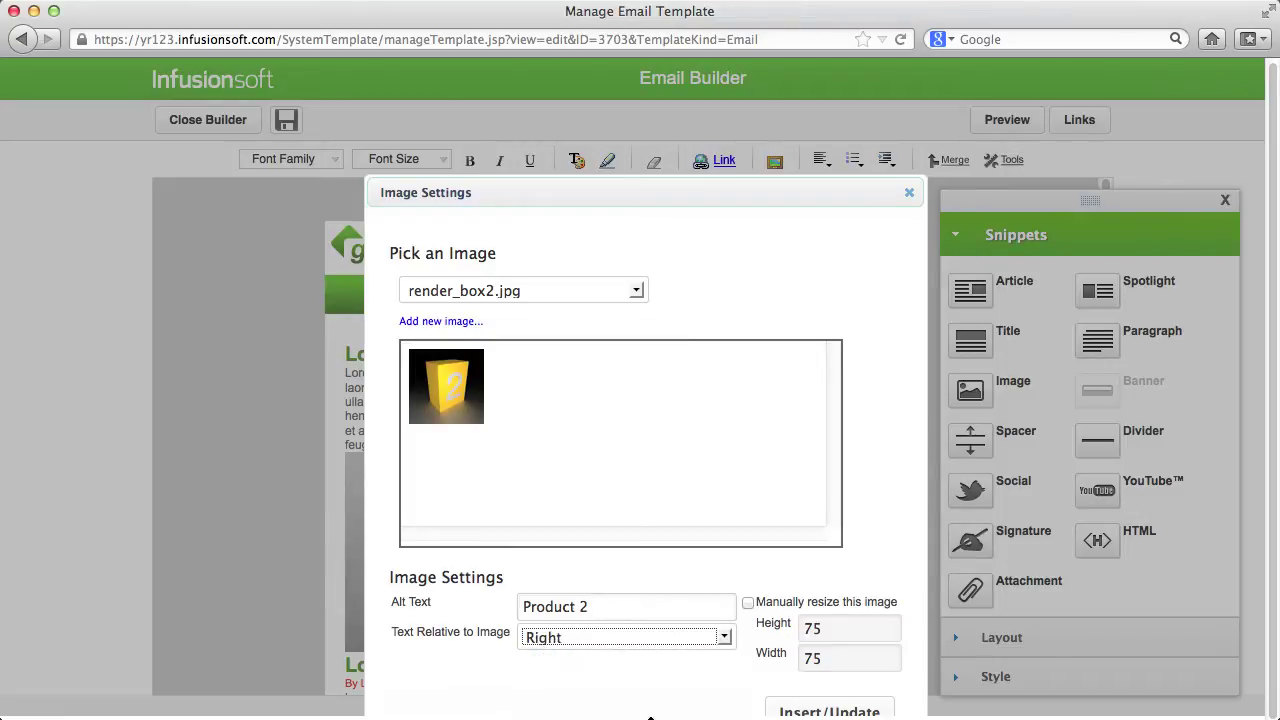
pyautogui.click(806, 712)
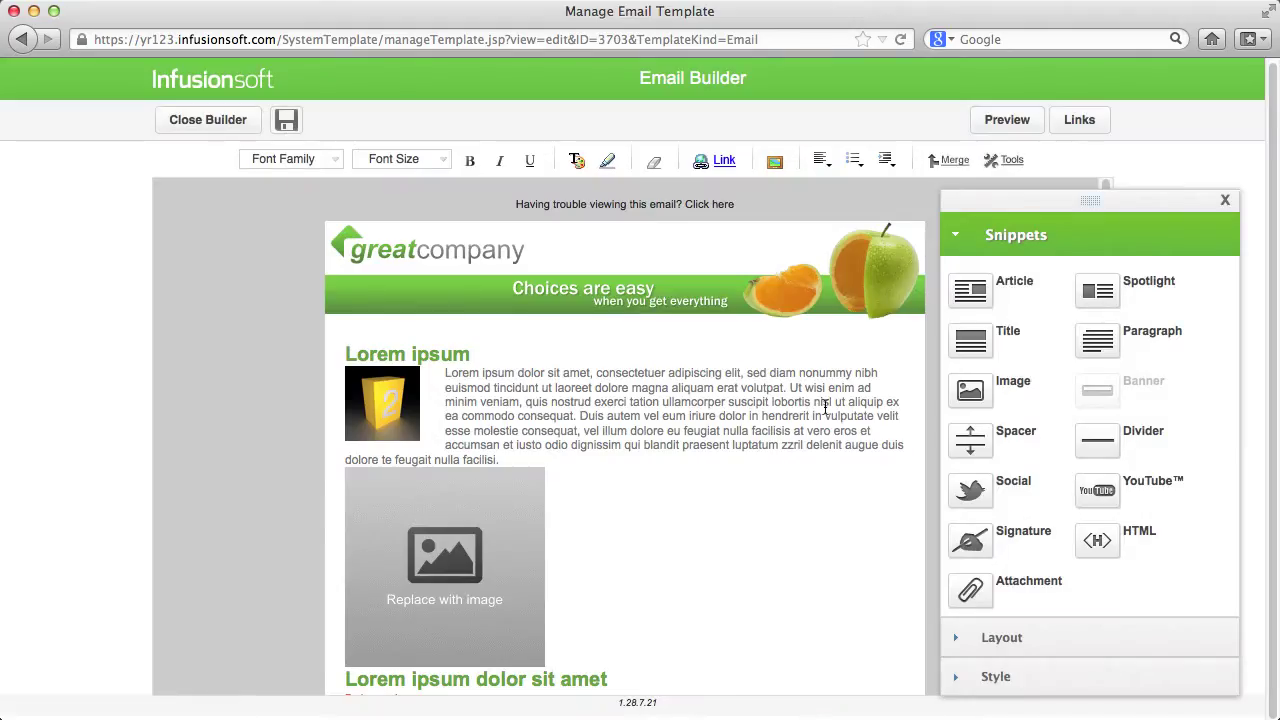
# - Delete the header banner and put a fresh Banner block back at the top
pyautogui.click(822, 275)
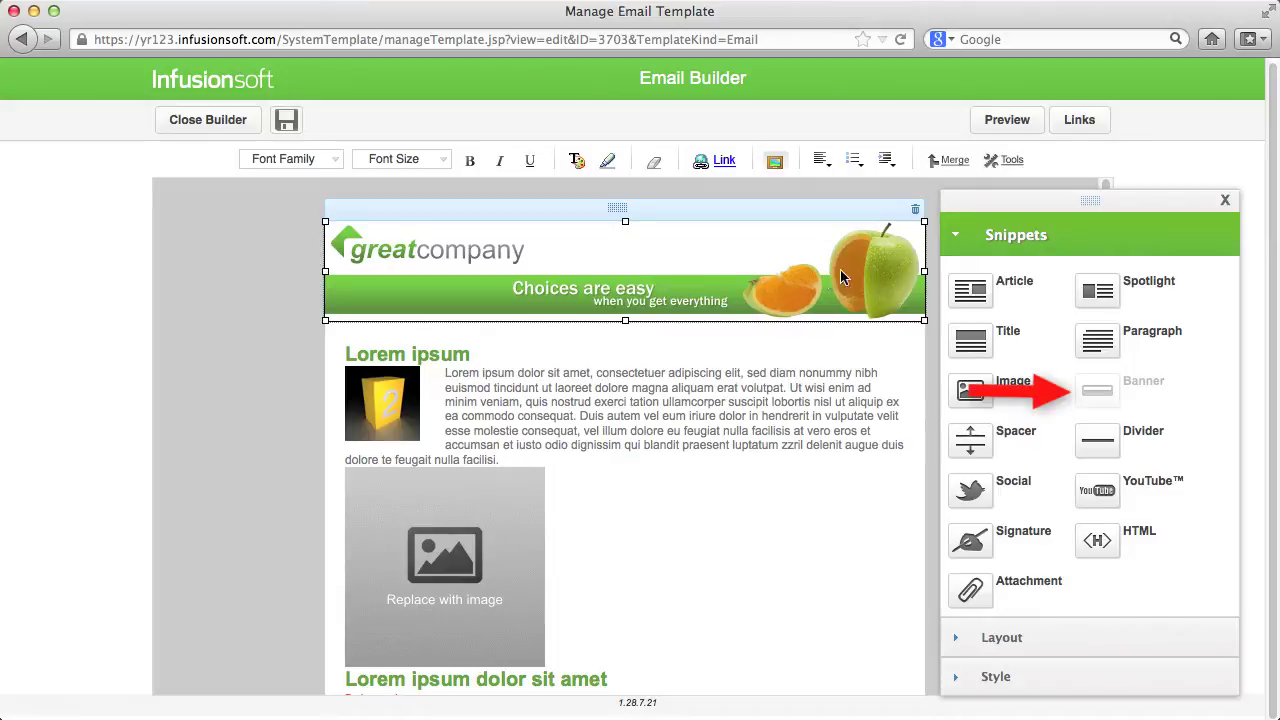
pyautogui.click(916, 211)
pyautogui.moveTo(1097, 402); pyautogui.dragTo(726, 241)
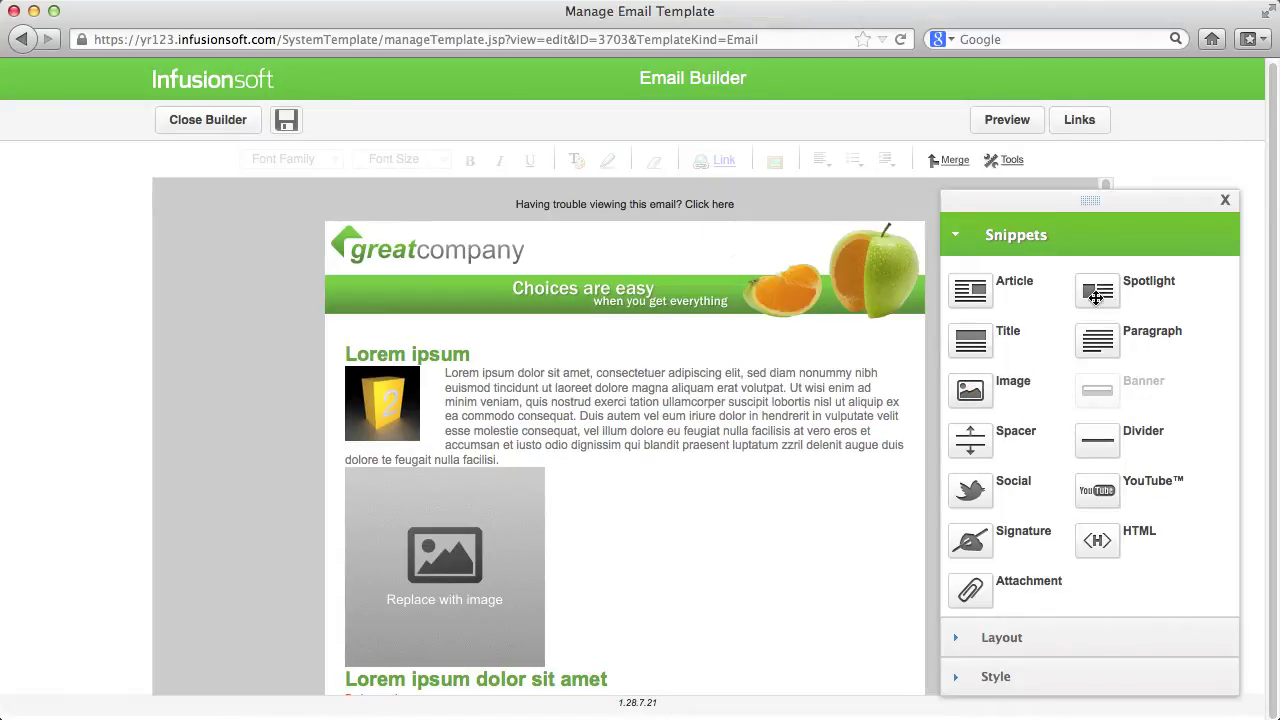
# - Add a Spotlight block below the first article and upload spotlight.jpg for its image
pyautogui.moveTo(1097, 291); pyautogui.dragTo(587, 470)
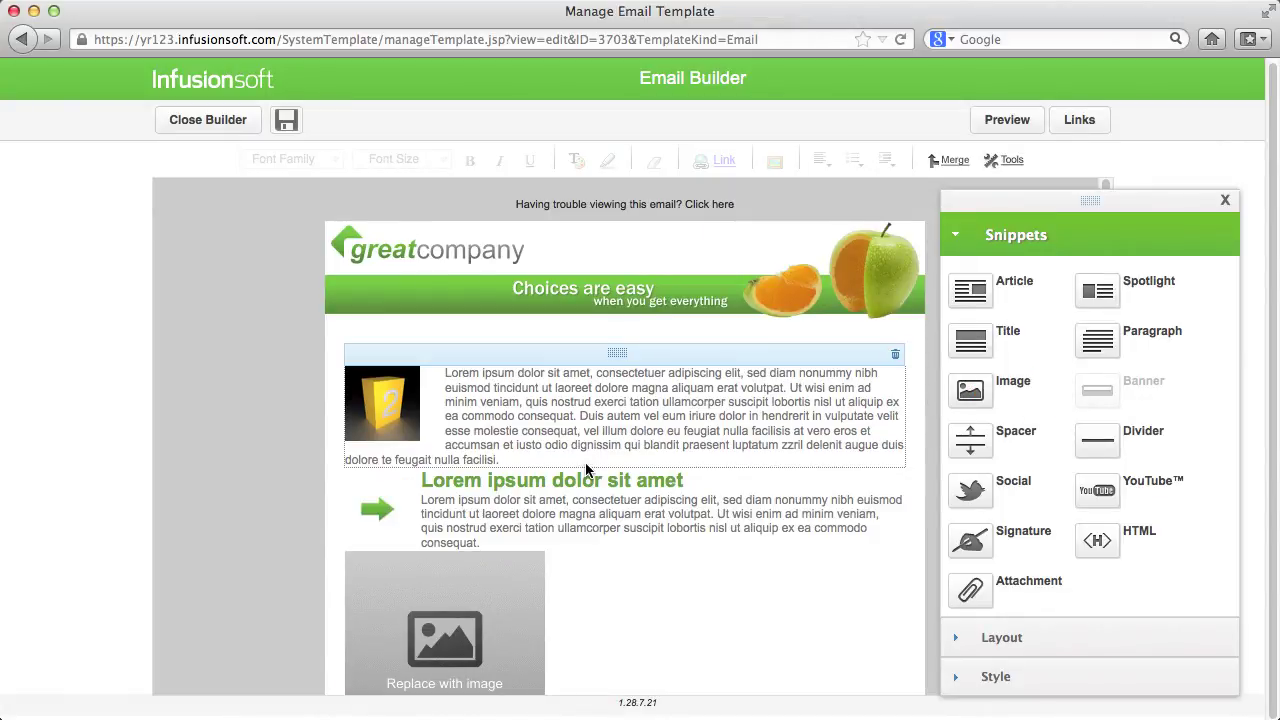
pyautogui.doubleClick(380, 510)
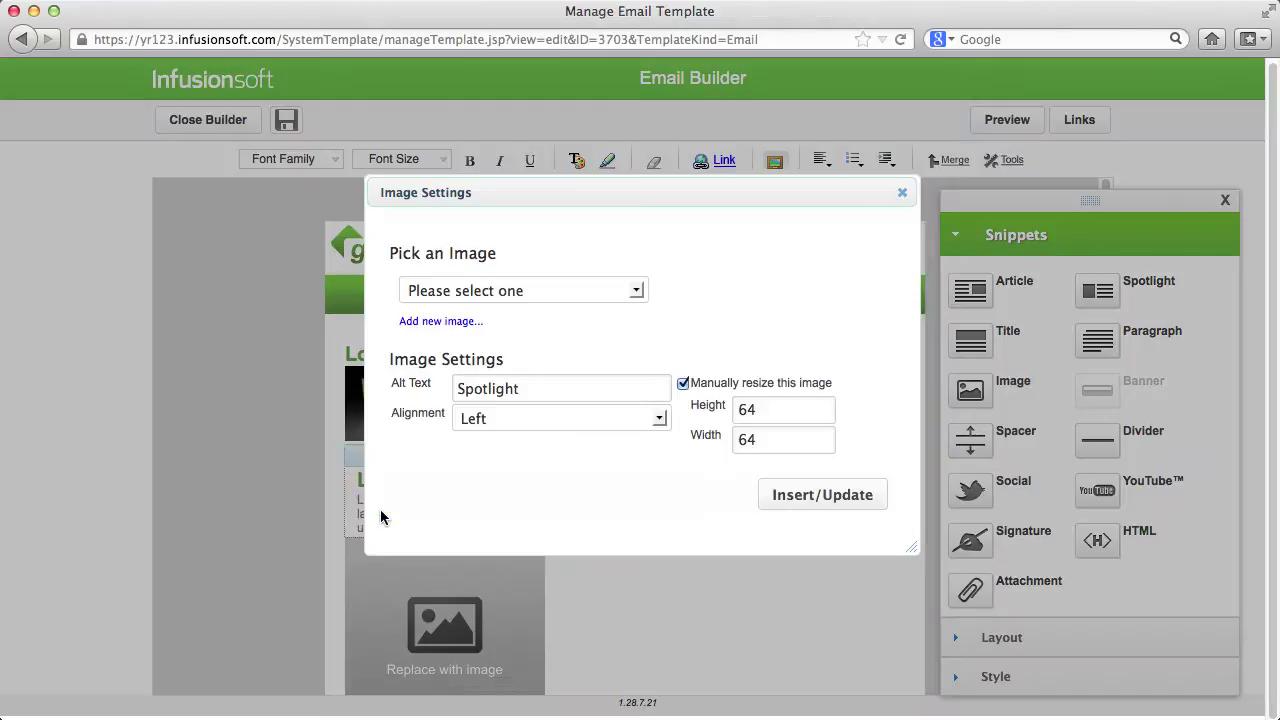
pyautogui.click(462, 321)
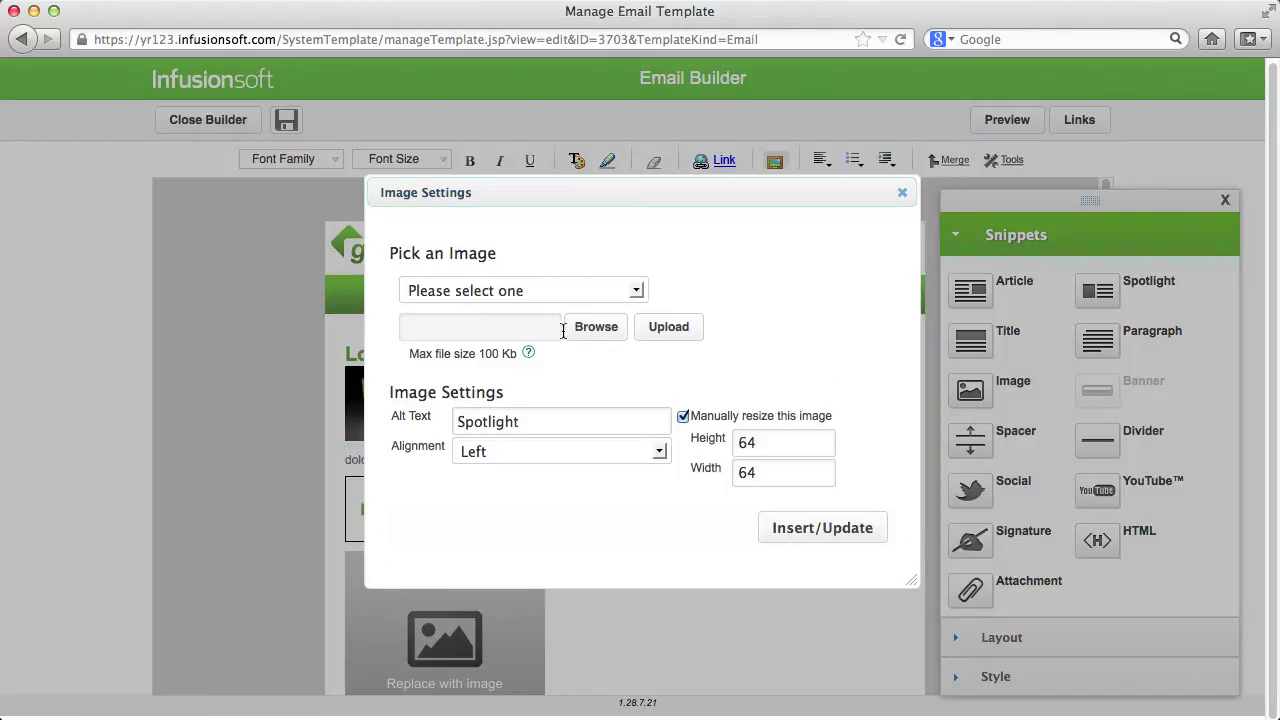
pyautogui.click(606, 323)
pyautogui.doubleClick(593, 243)
pyautogui.click(657, 327)
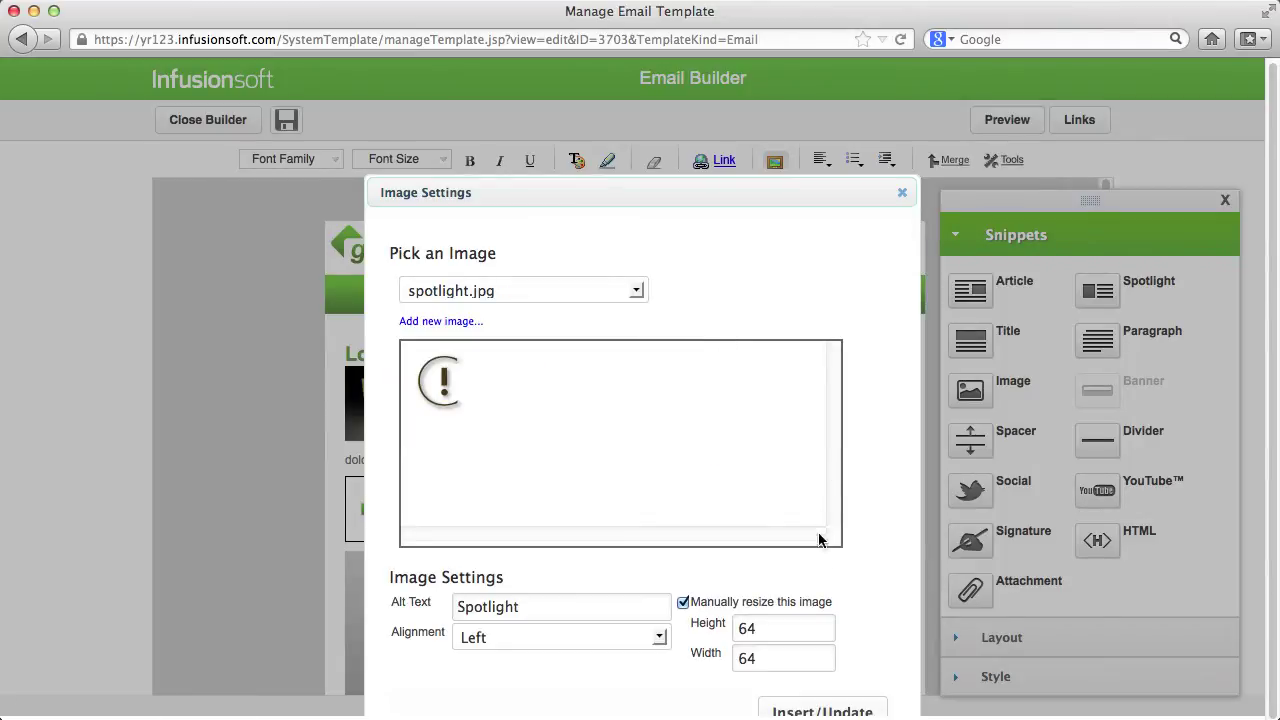
# - Insert the exclamation picture in the spotlight, then make 'your company header.jpg' the header image
pyautogui.click(803, 712)
pyautogui.doubleClick(666, 280)
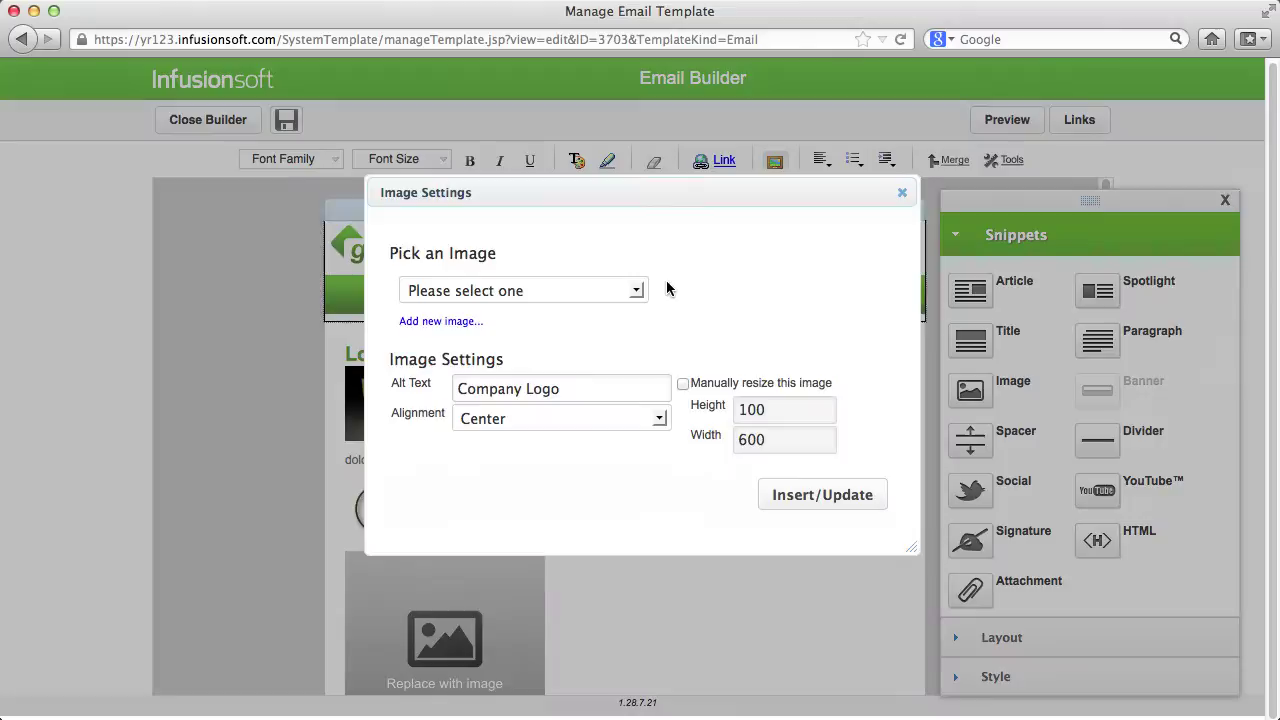
pyautogui.click(428, 326)
pyautogui.click(600, 324)
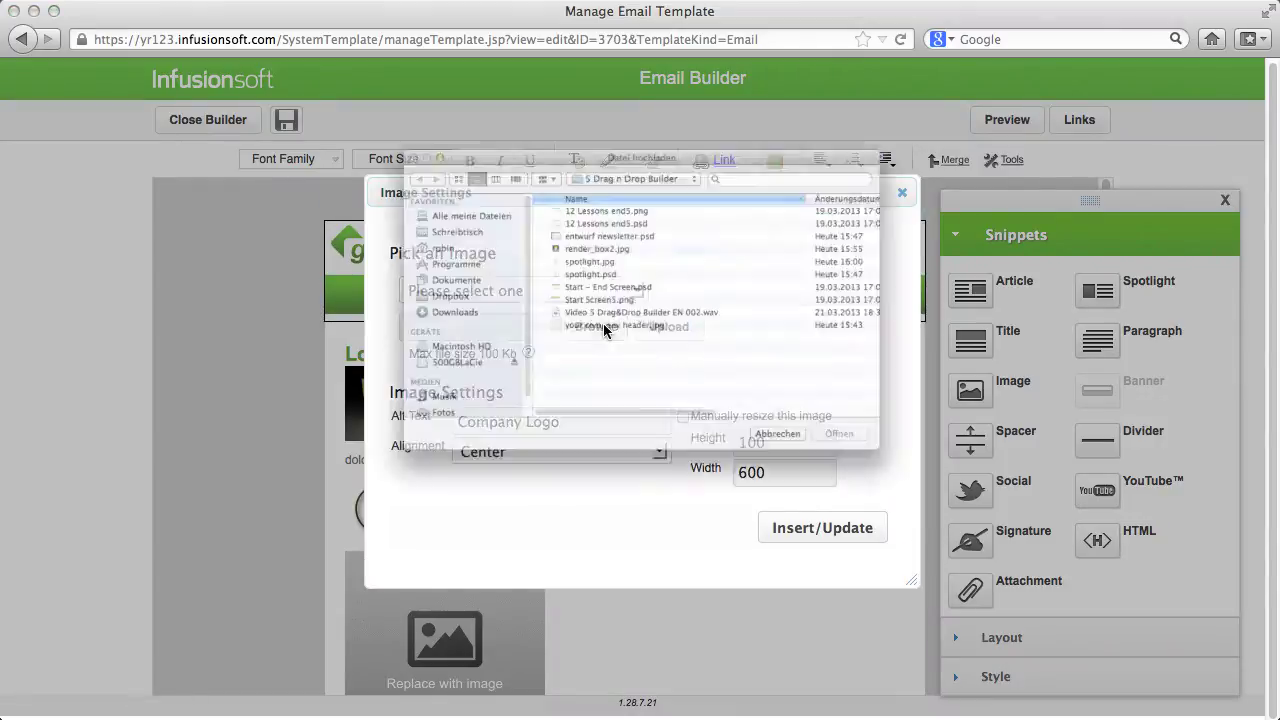
pyautogui.click(604, 337)
pyautogui.doubleClick(604, 337)
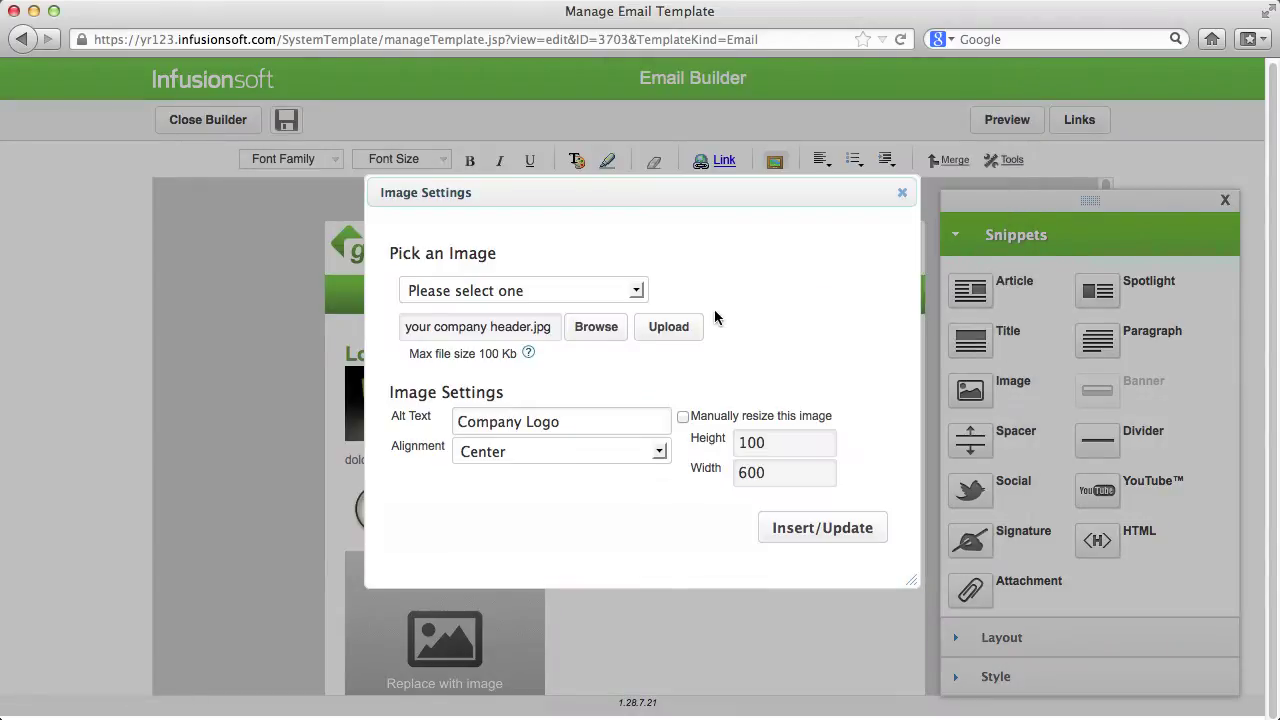
pyautogui.click(685, 333)
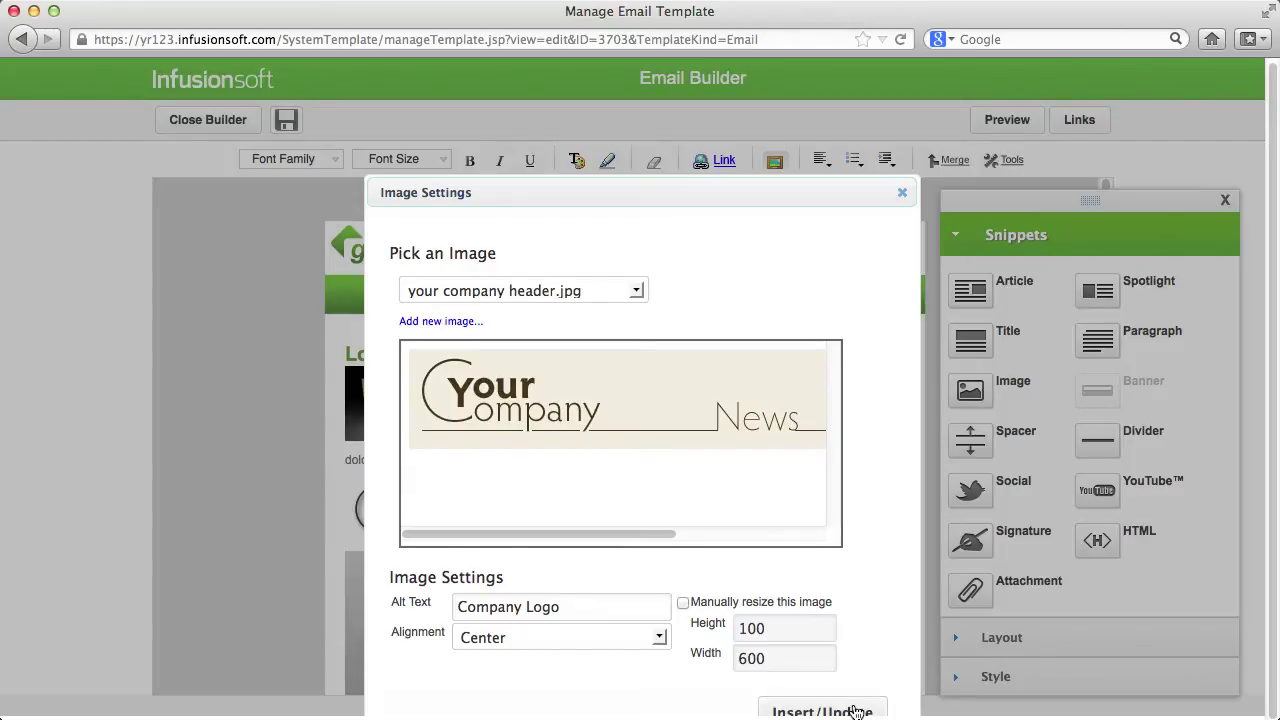
pyautogui.click(856, 711)
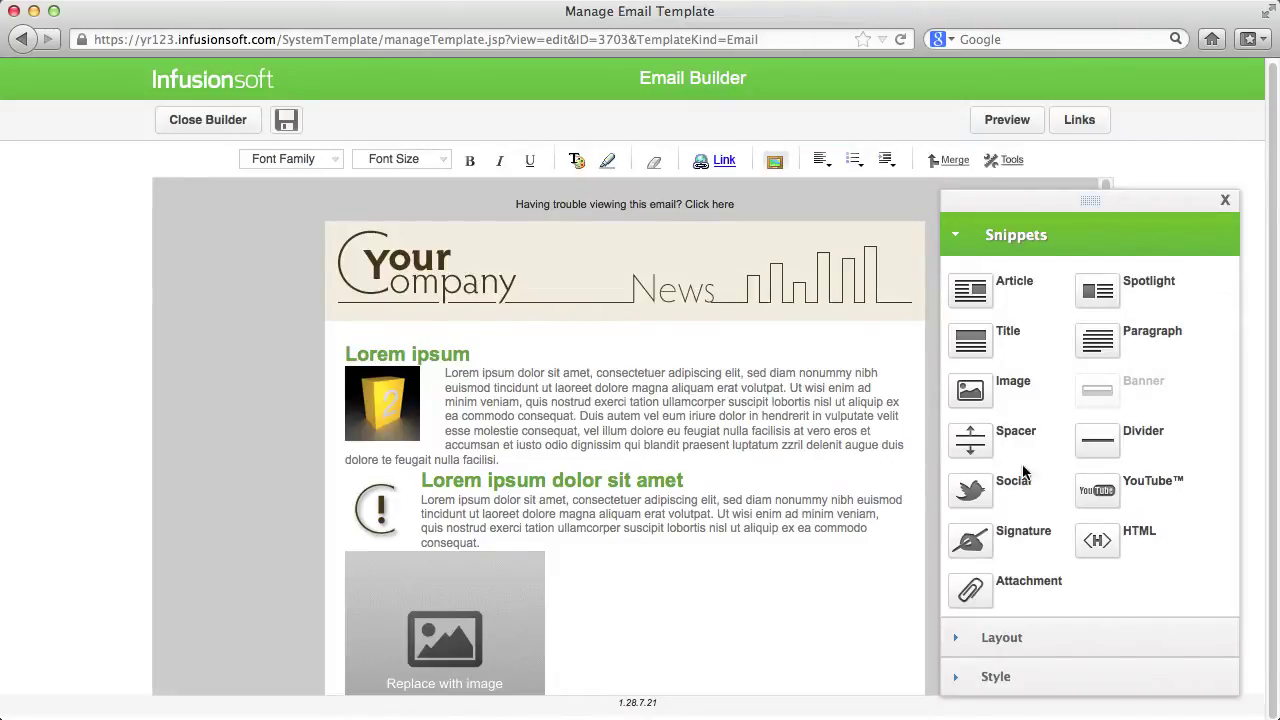
# - Add a divider line and a spacer below the second article
pyautogui.moveTo(1097, 440); pyautogui.dragTo(664, 560)
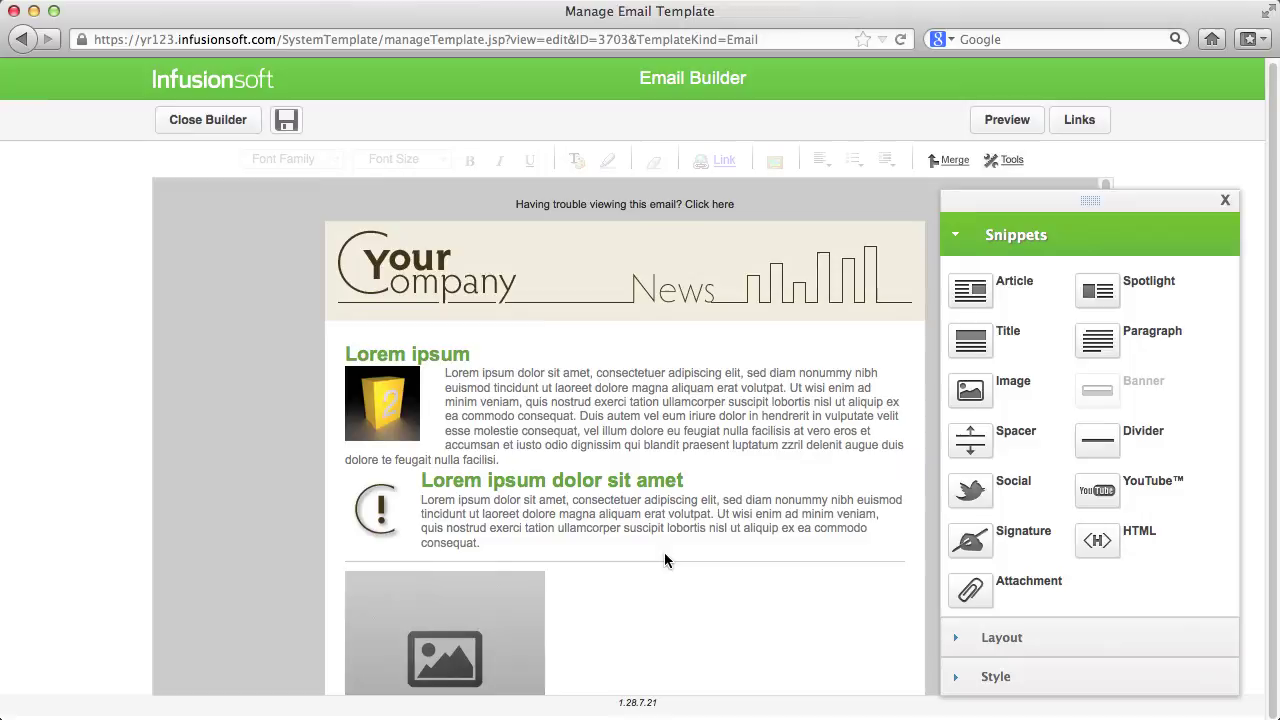
pyautogui.moveTo(953, 437); pyautogui.dragTo(609, 589)
pyautogui.click(713, 343)
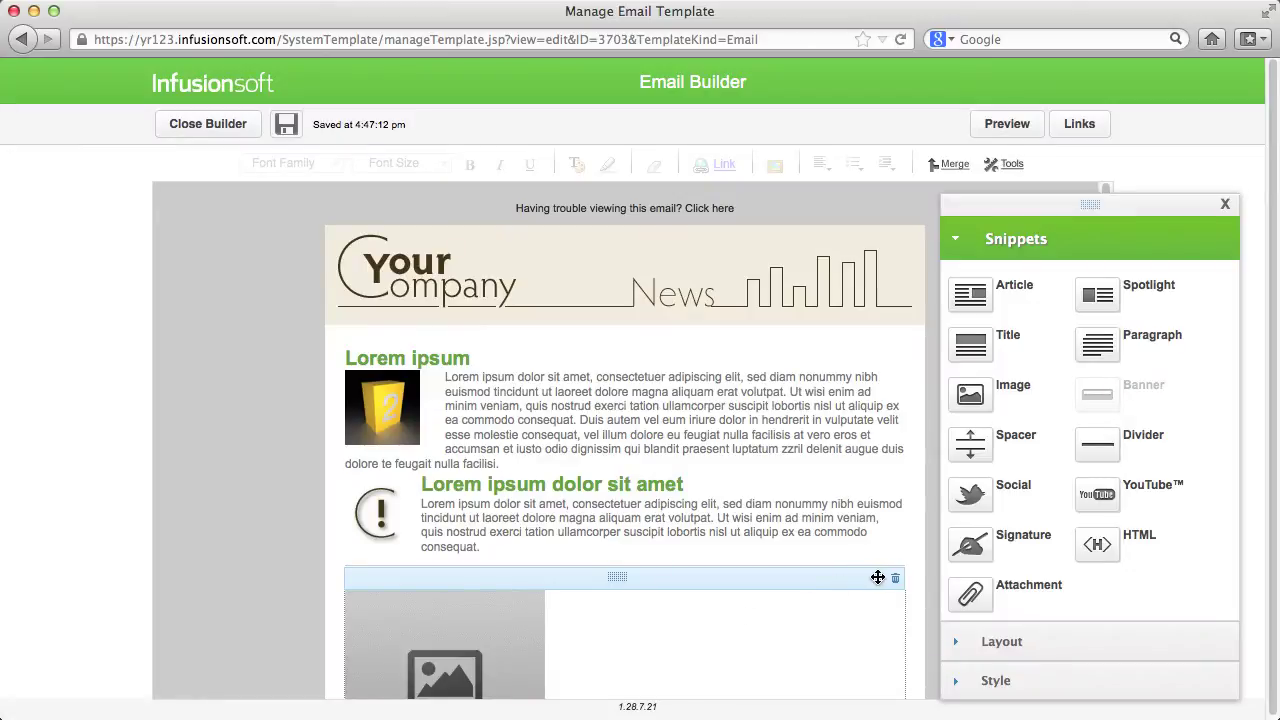
# - Replace the image placeholder with YouTube video Js9dyU_bv-4, tagging viewers 'likes green'
pyautogui.click(895, 578)
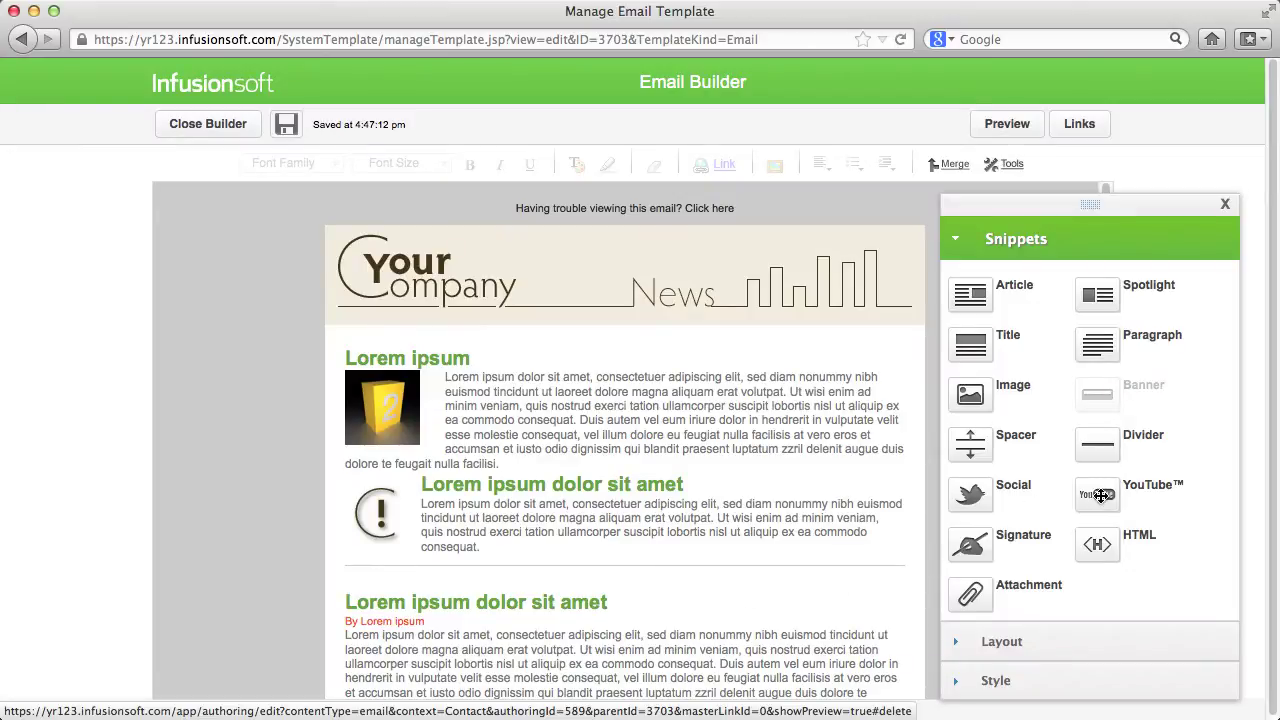
pyautogui.moveTo(1100, 495); pyautogui.dragTo(775, 604)
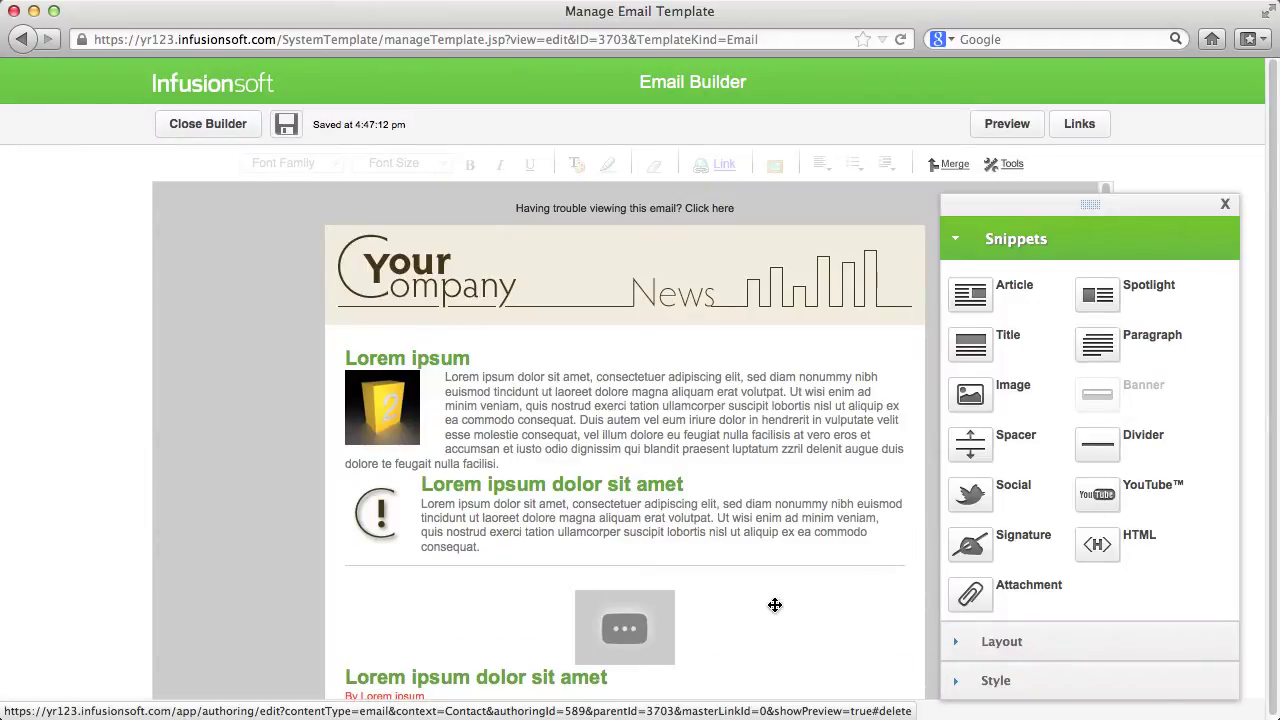
pyautogui.write('Js9dyU_bv-4')
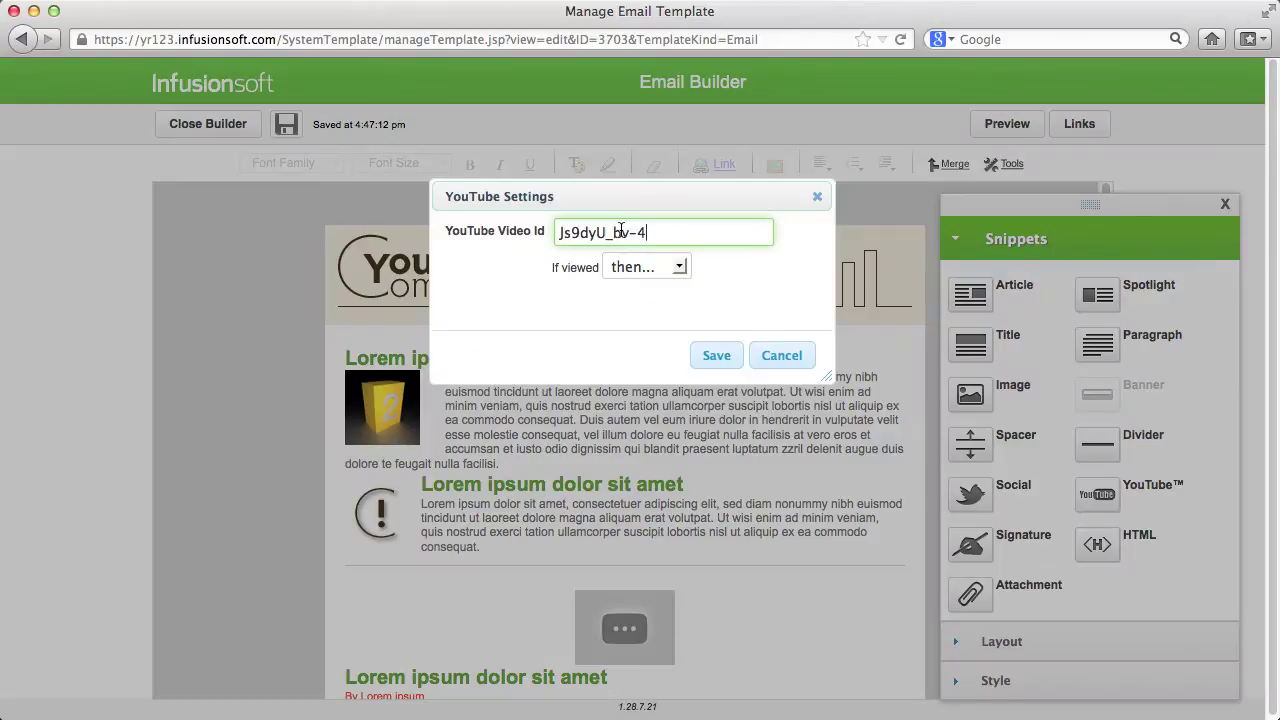
pyautogui.click(679, 267)
pyautogui.click(736, 306)
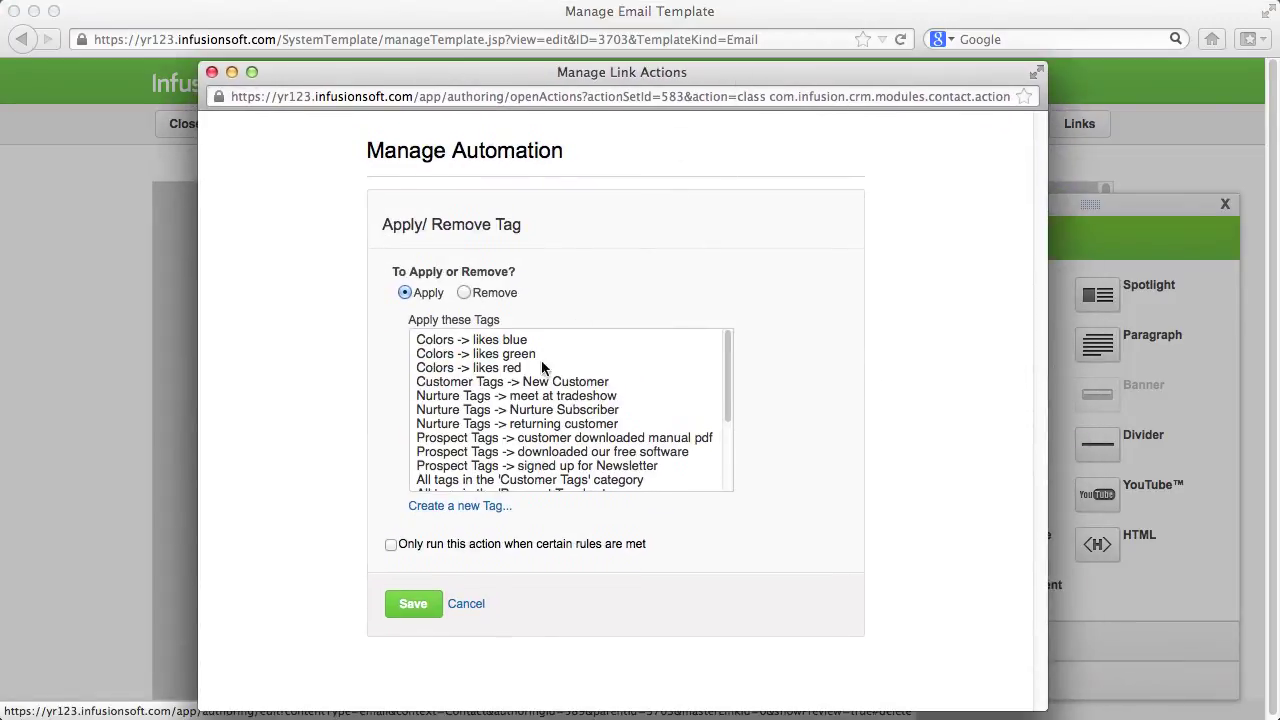
pyautogui.click(541, 357)
pyautogui.click(420, 608)
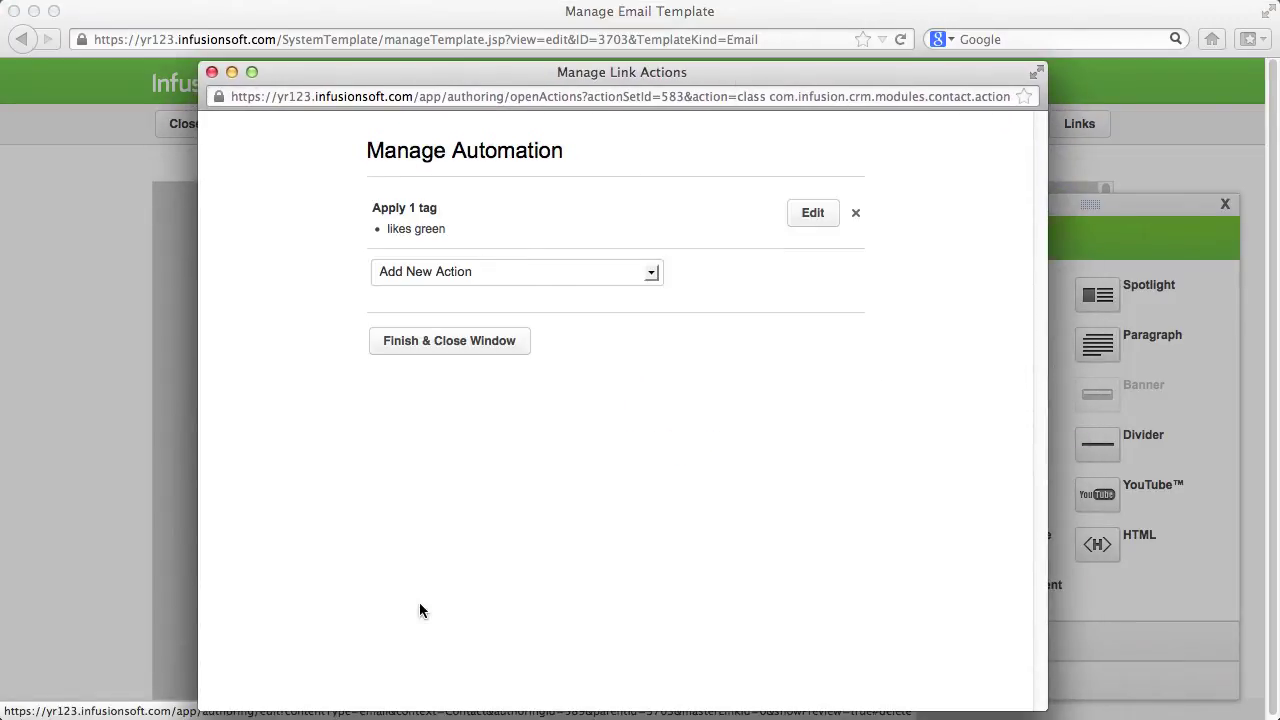
pyautogui.click(443, 350)
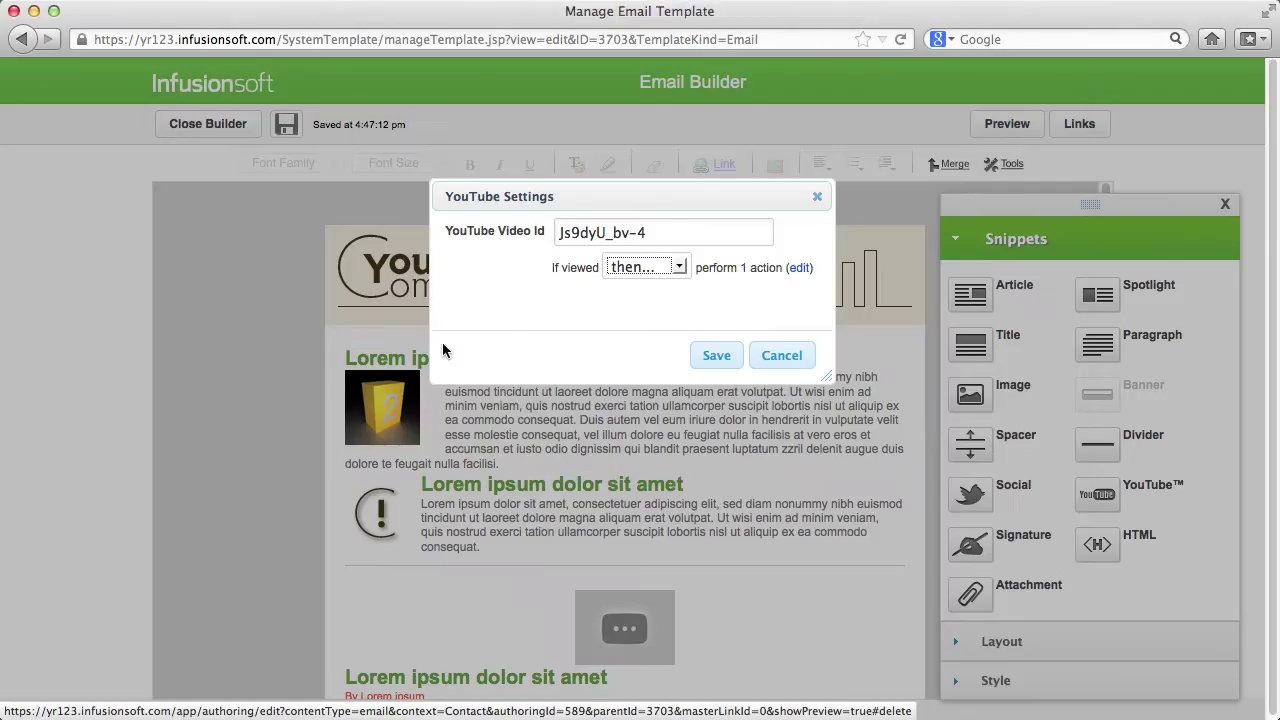
pyautogui.click(714, 355)
# - Place the Social snippet below the final article, with Like clicks applying the Facebook Fan tag
pyautogui.scroll(-10, 706, 359)
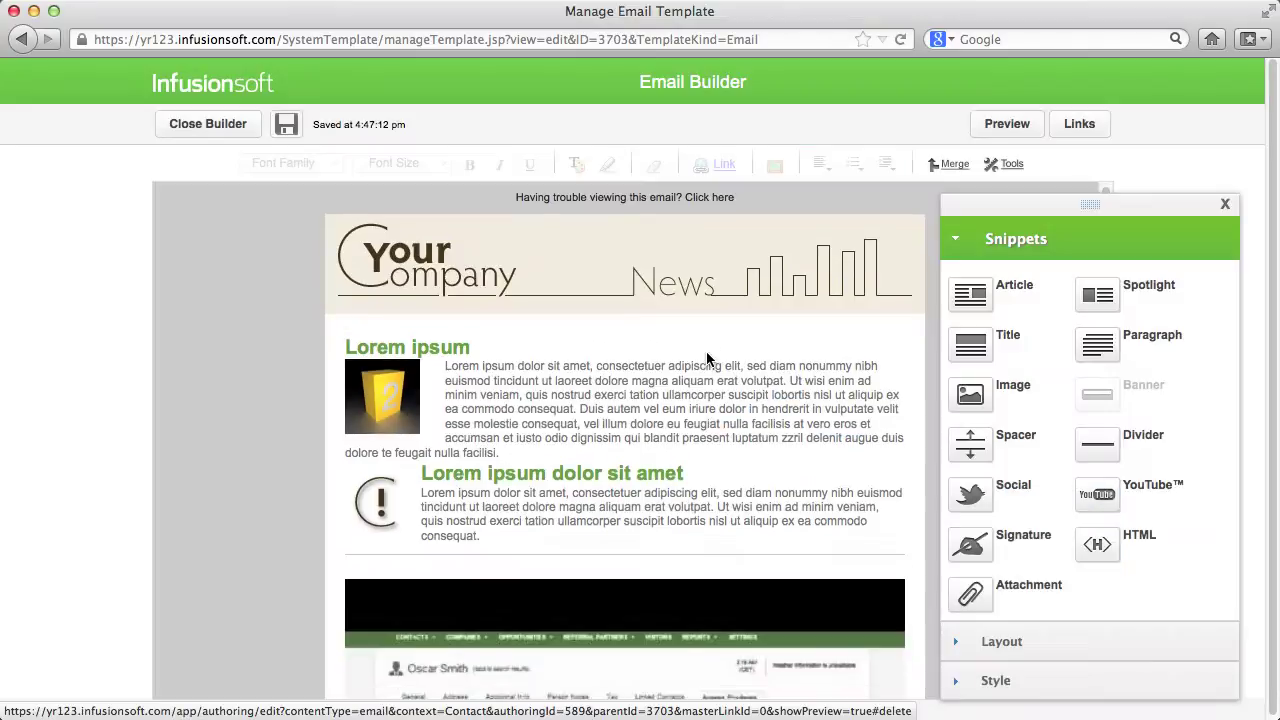
pyautogui.scroll(-6, 778, 563)
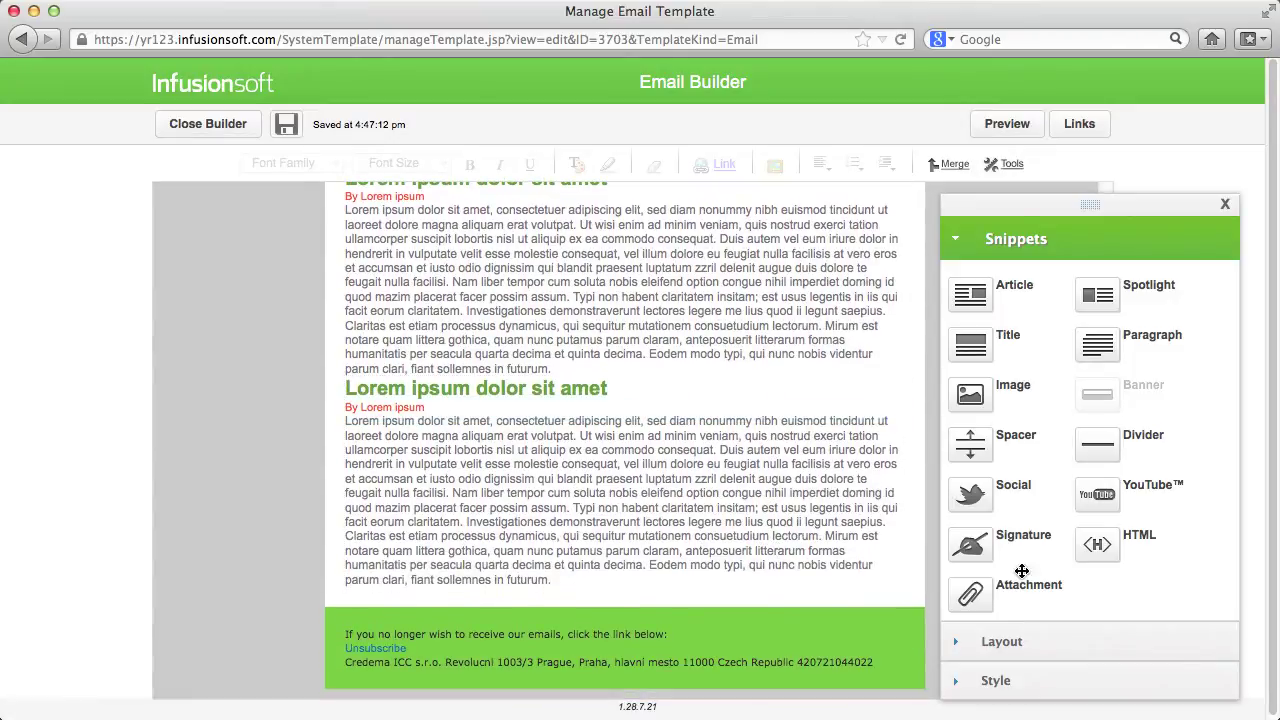
pyautogui.moveTo(988, 488); pyautogui.dragTo(865, 556)
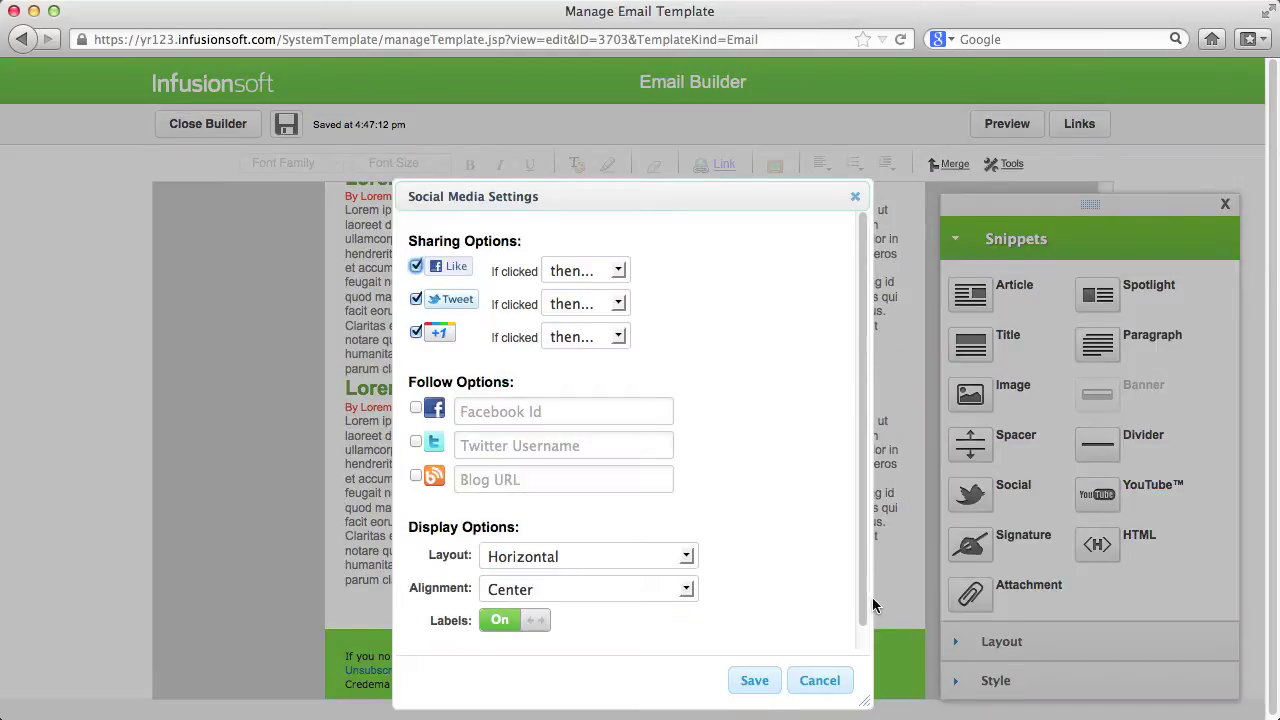
pyautogui.click(618, 270)
pyautogui.click(618, 268)
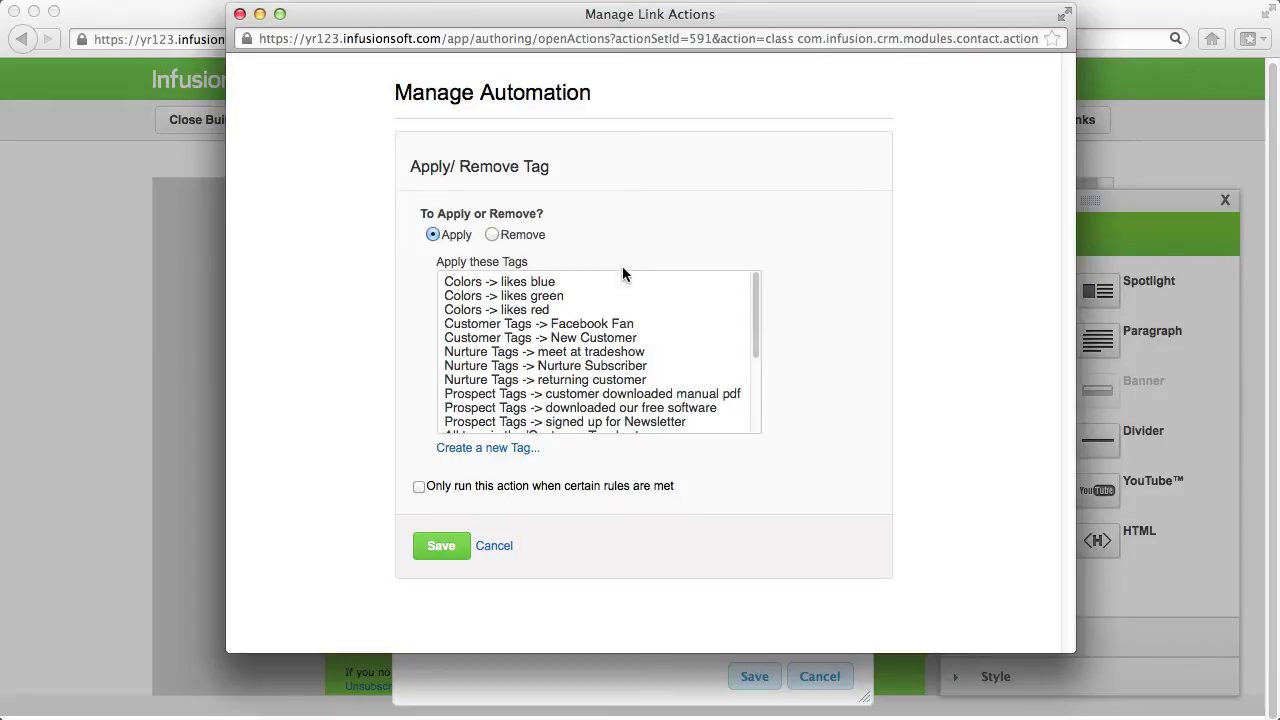
pyautogui.click(614, 323)
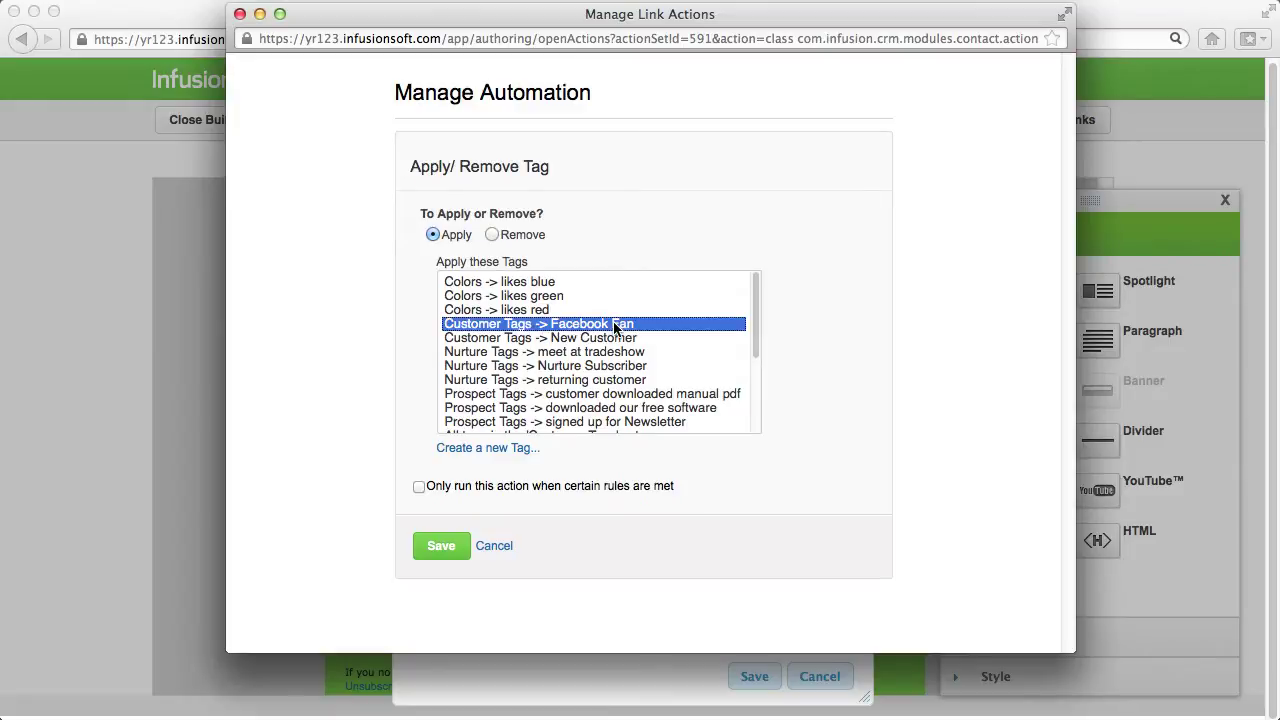
pyautogui.click(443, 546)
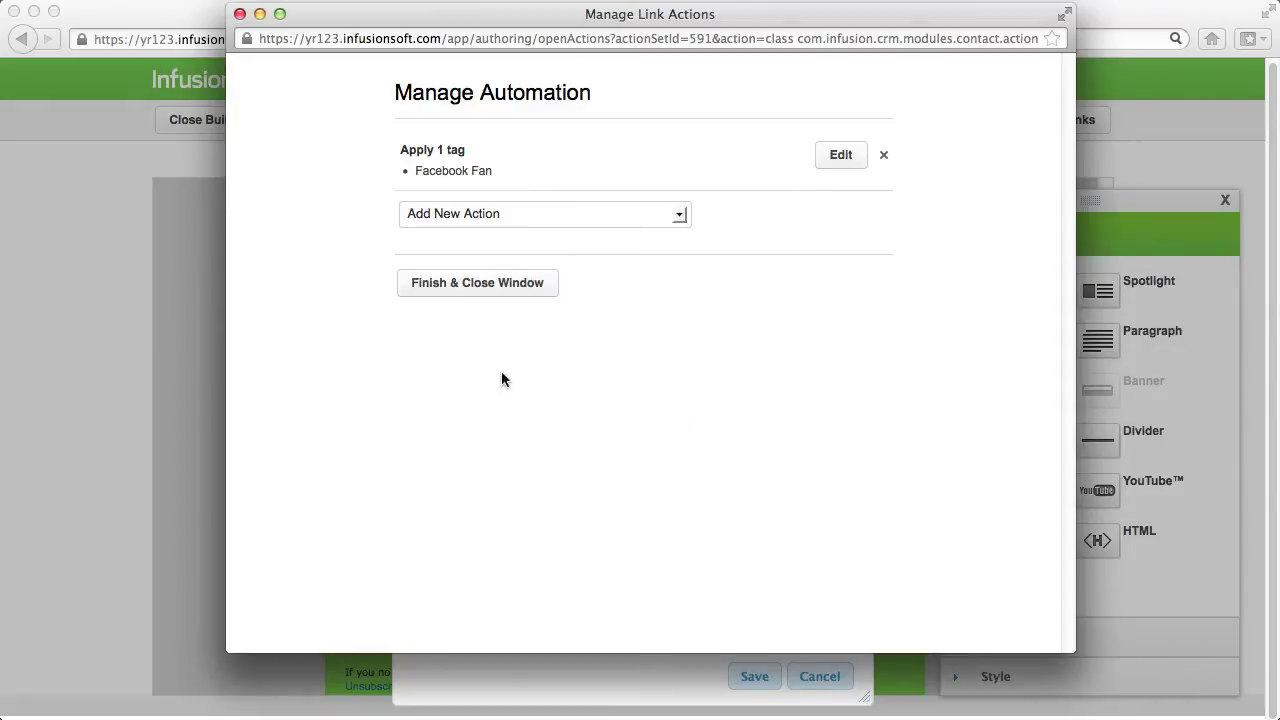
pyautogui.click(490, 284)
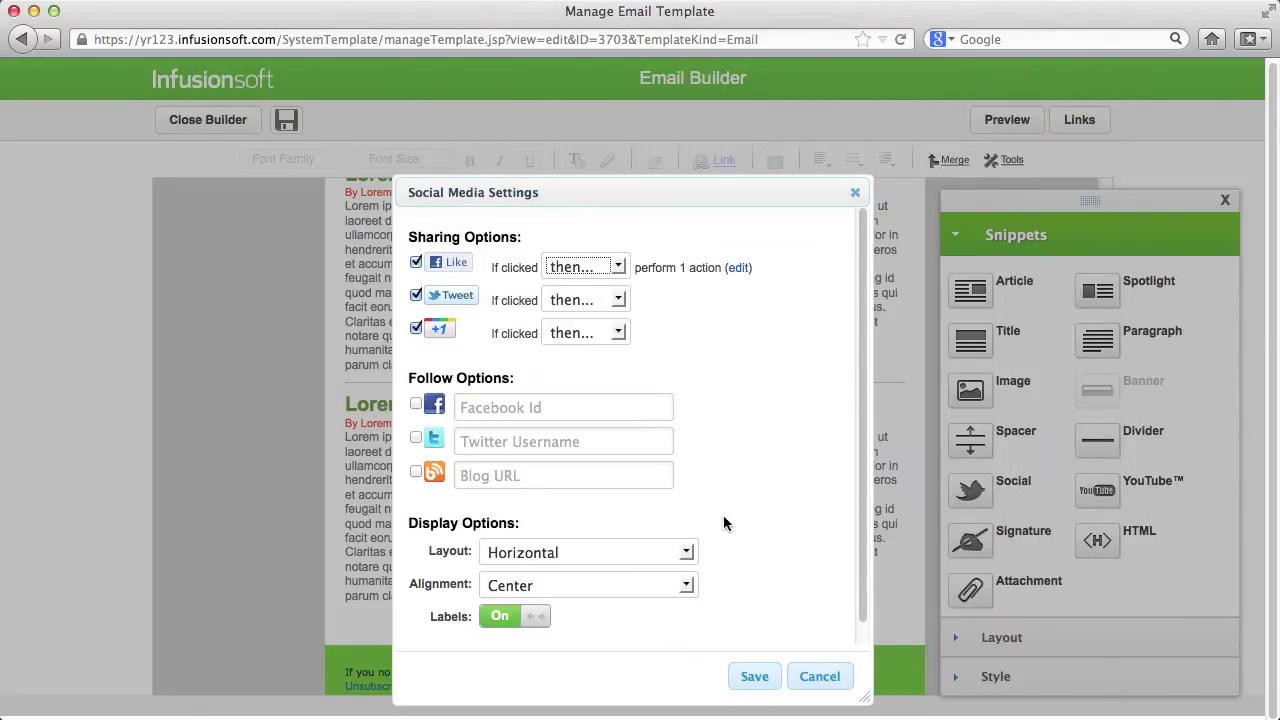
pyautogui.click(753, 677)
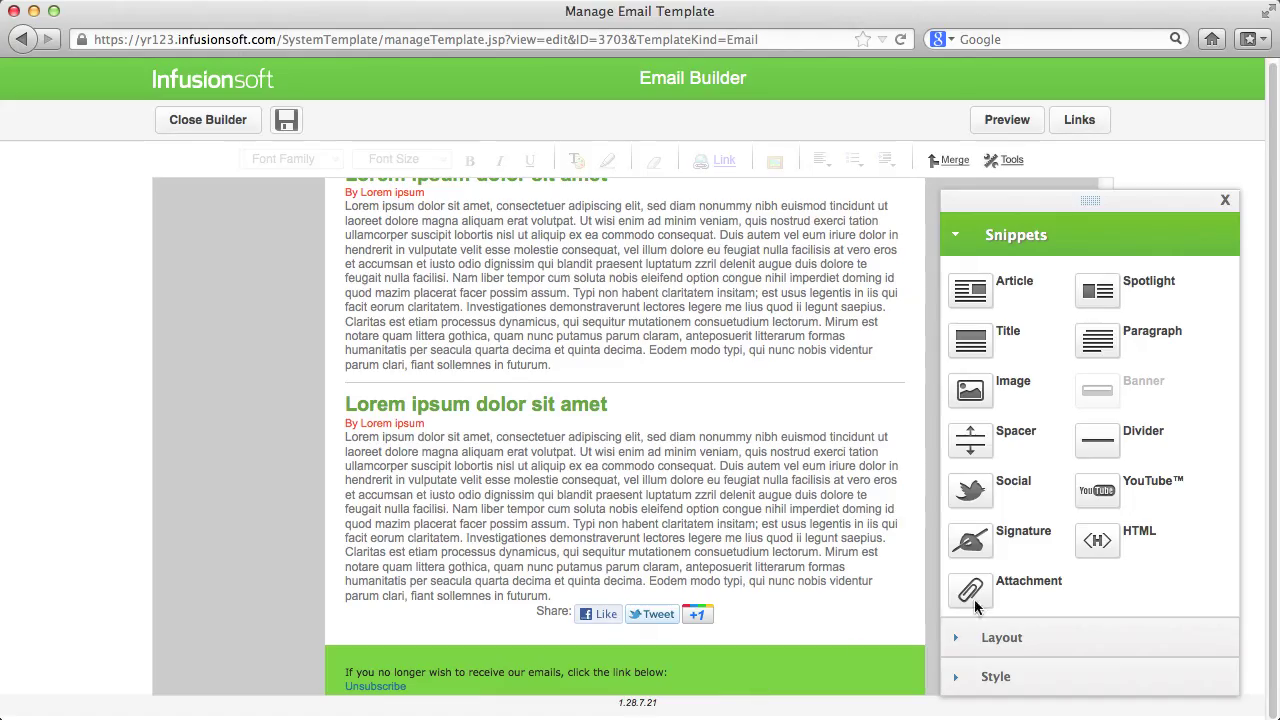
# - Insert an HTML block with the 'Headline HTML snippet' content above the share buttons
pyautogui.moveTo(1097, 540); pyautogui.dragTo(667, 599)
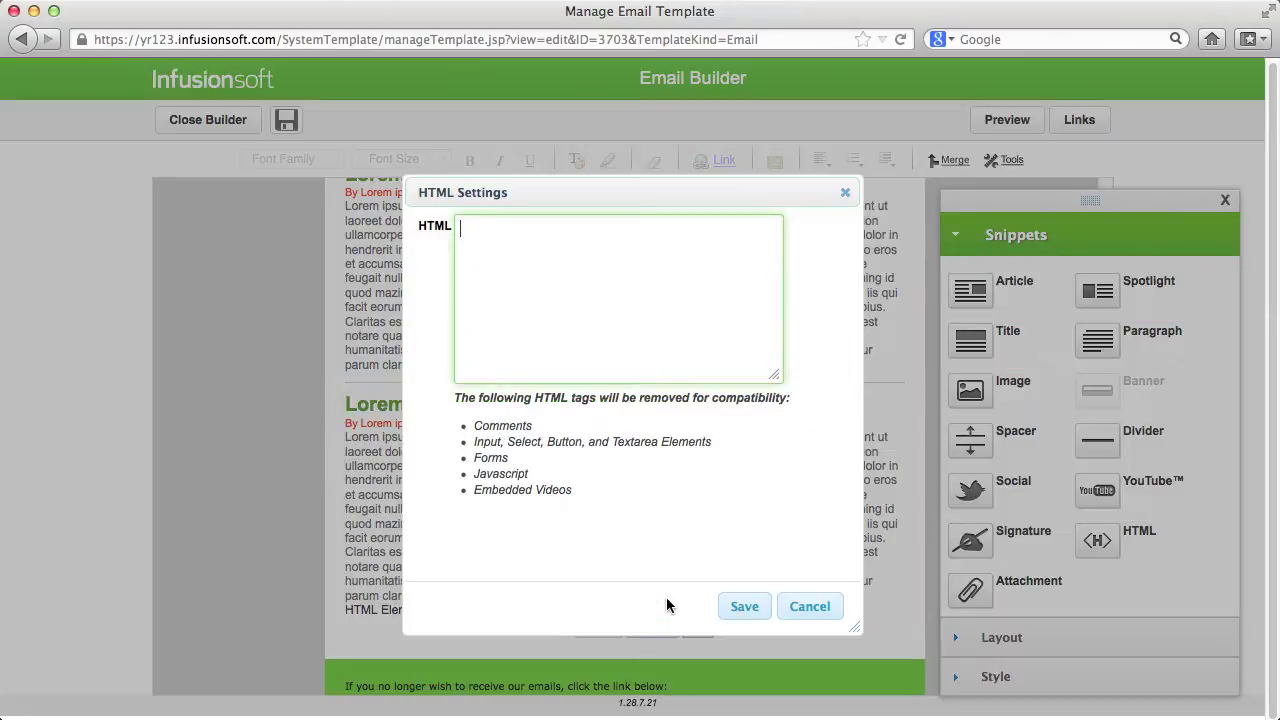
pyautogui.write('<h1>Headline HTML snippet</h1> <p>Lorem ipsum dolor sit amet, consetetur sadipscing elitr, sed diam nonumy eirmod tempor invidunt ut labore et dolore magna aliquyam erat, sed diam voluptua. At vero eos et accusam et justo duo dolores et ea rebum. </p> <h2>End of the HTML snippet</h2>')
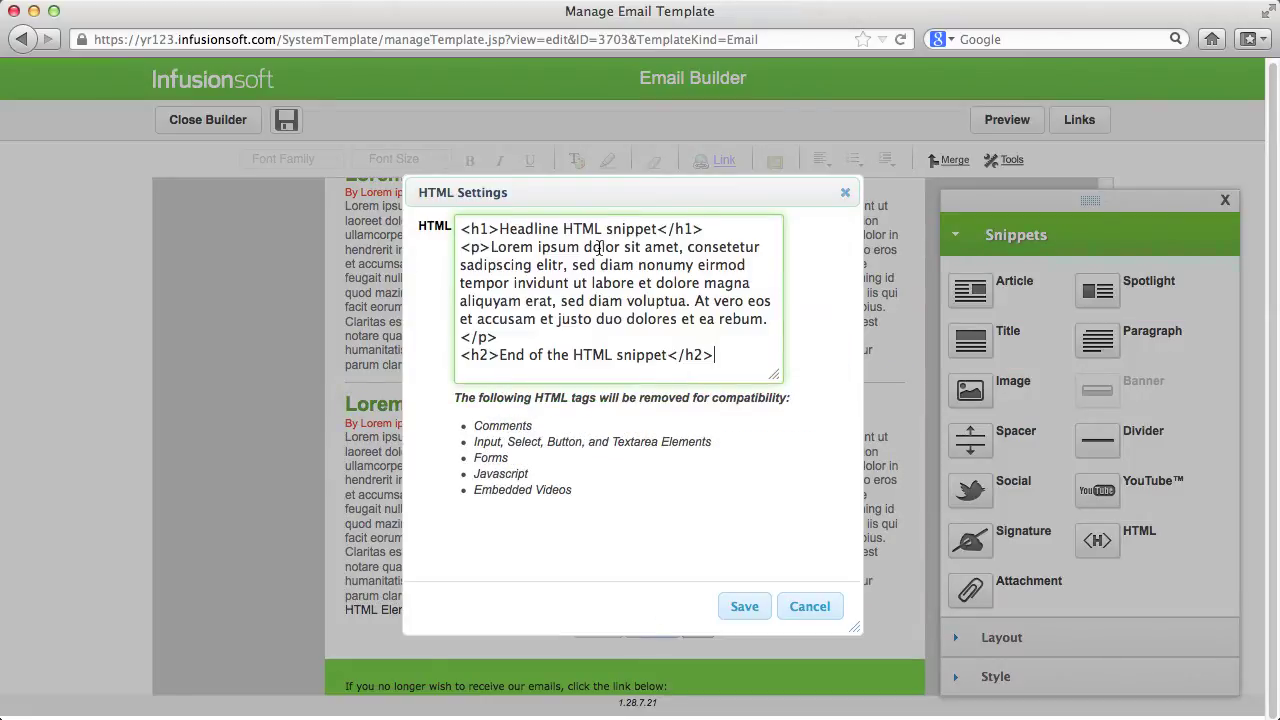
pyautogui.click(744, 610)
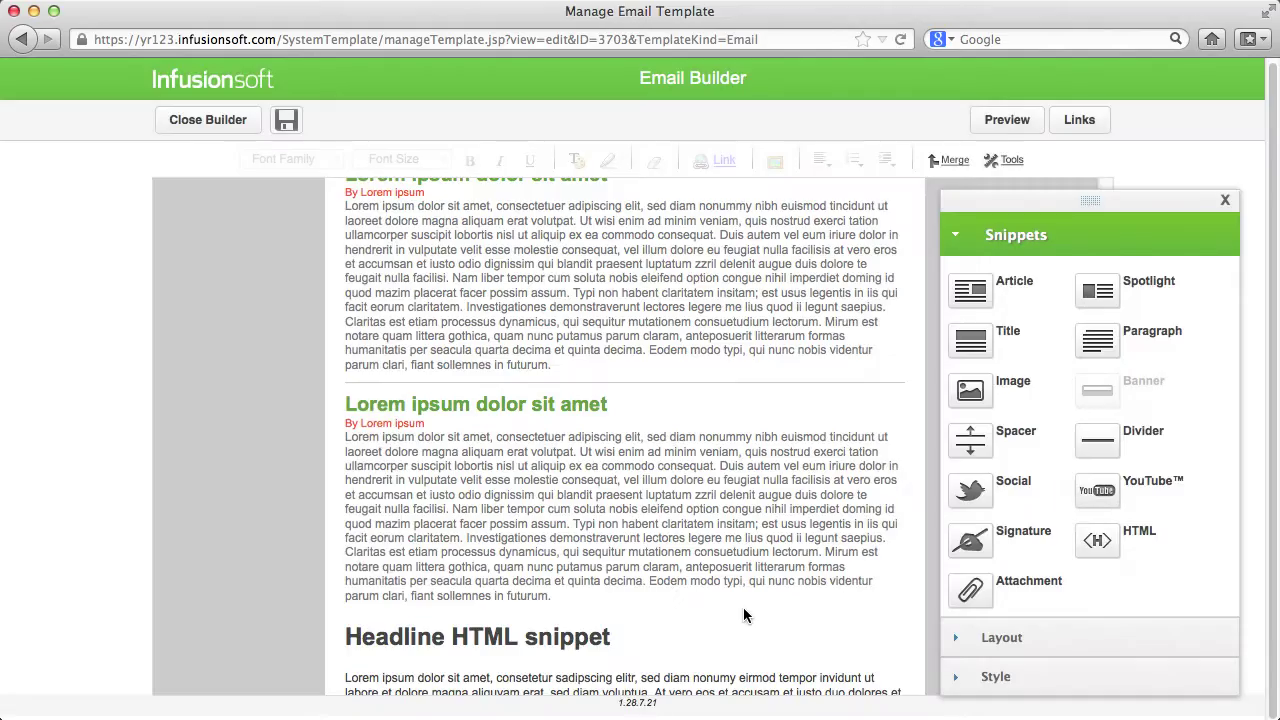
pyautogui.scroll(-3, 743, 607)
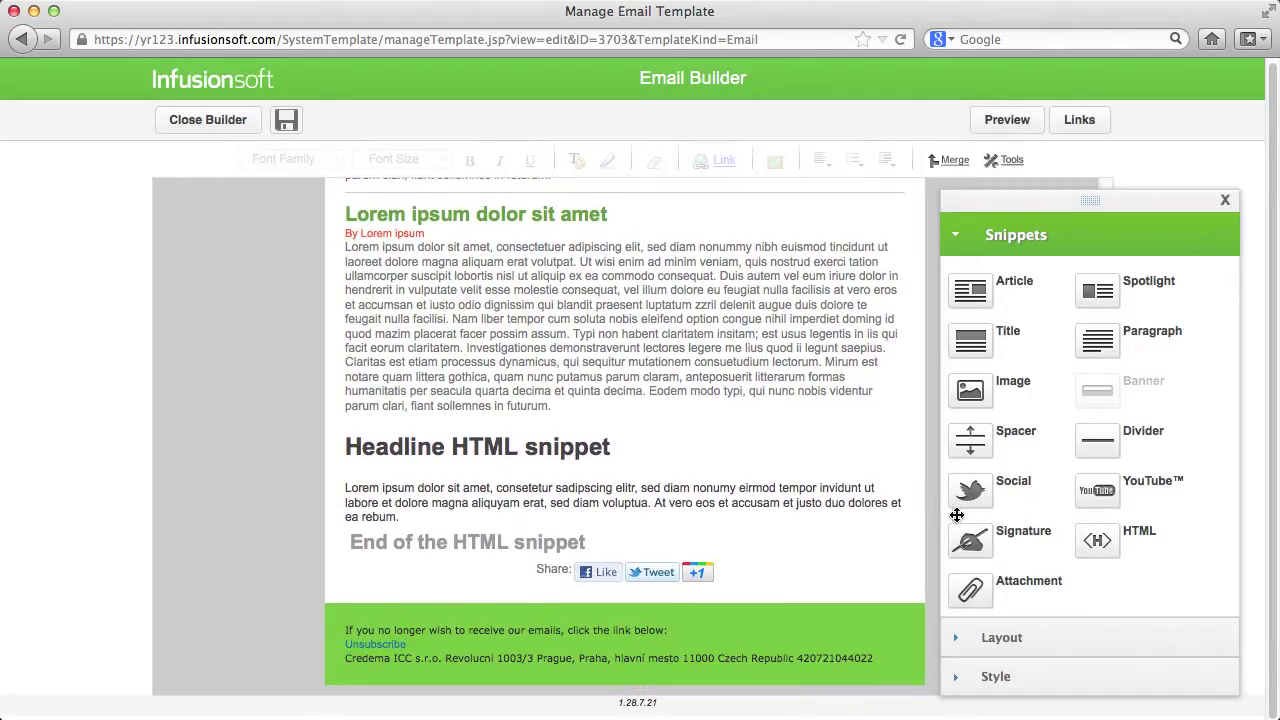
# - Add an attachment link that uploads and delivers Crash Course Document.pdf
pyautogui.moveTo(970, 590); pyautogui.dragTo(885, 587)
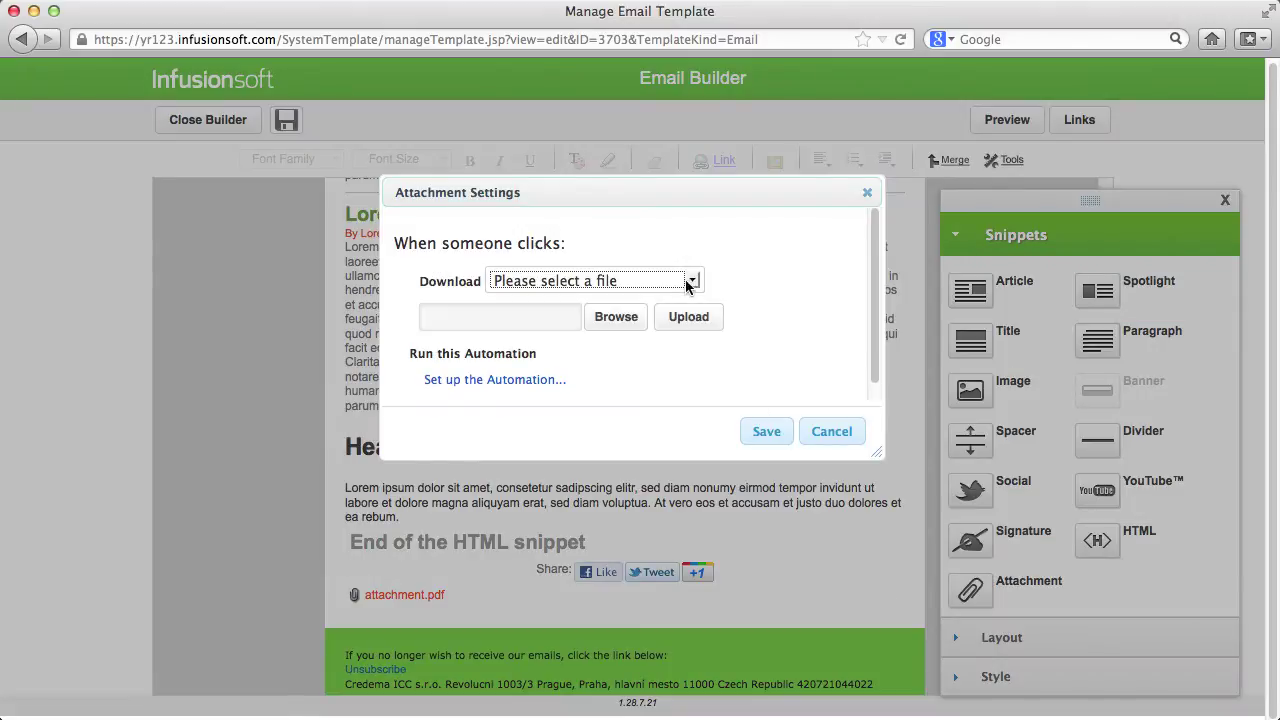
pyautogui.click(614, 316)
pyautogui.doubleClick(601, 204)
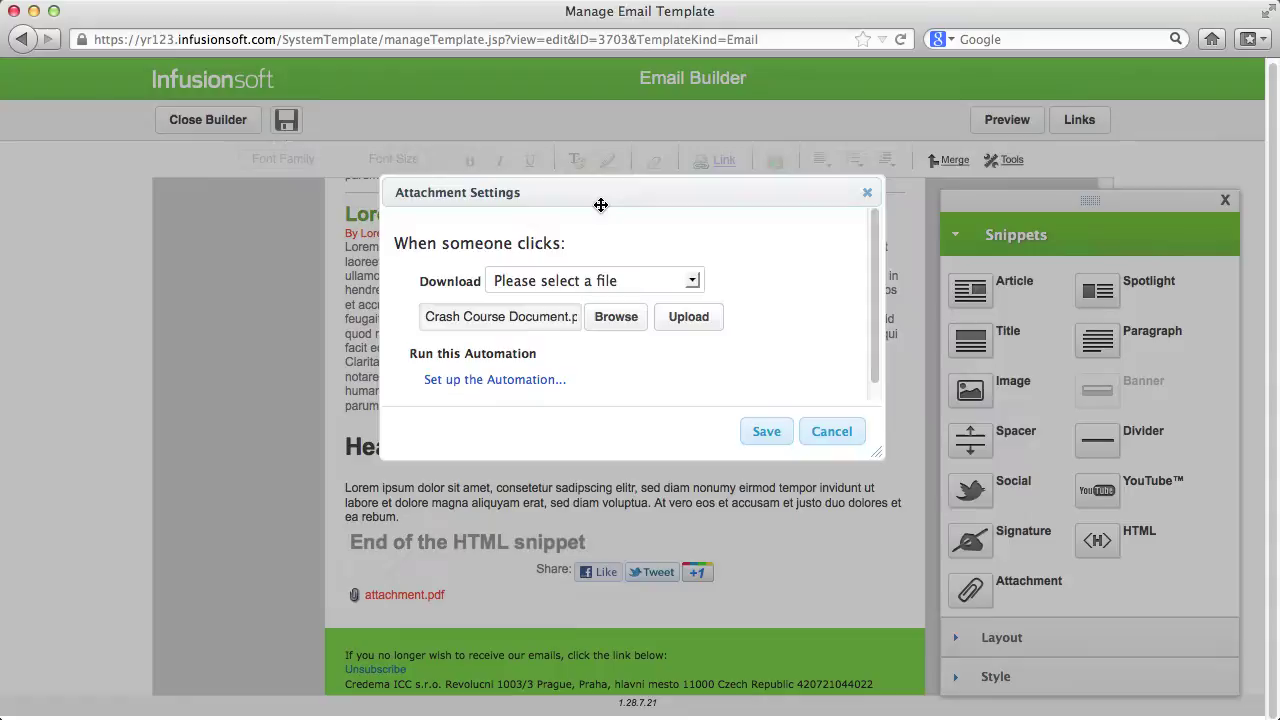
pyautogui.click(705, 316)
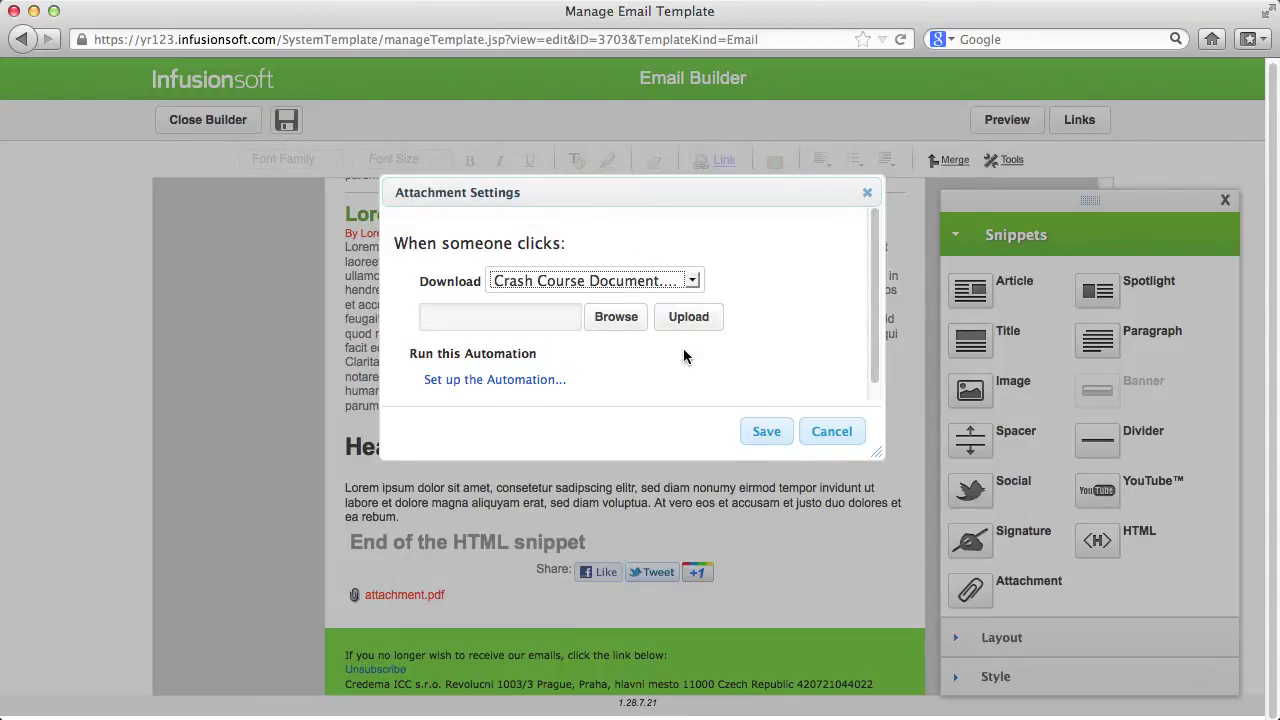
pyautogui.click(766, 434)
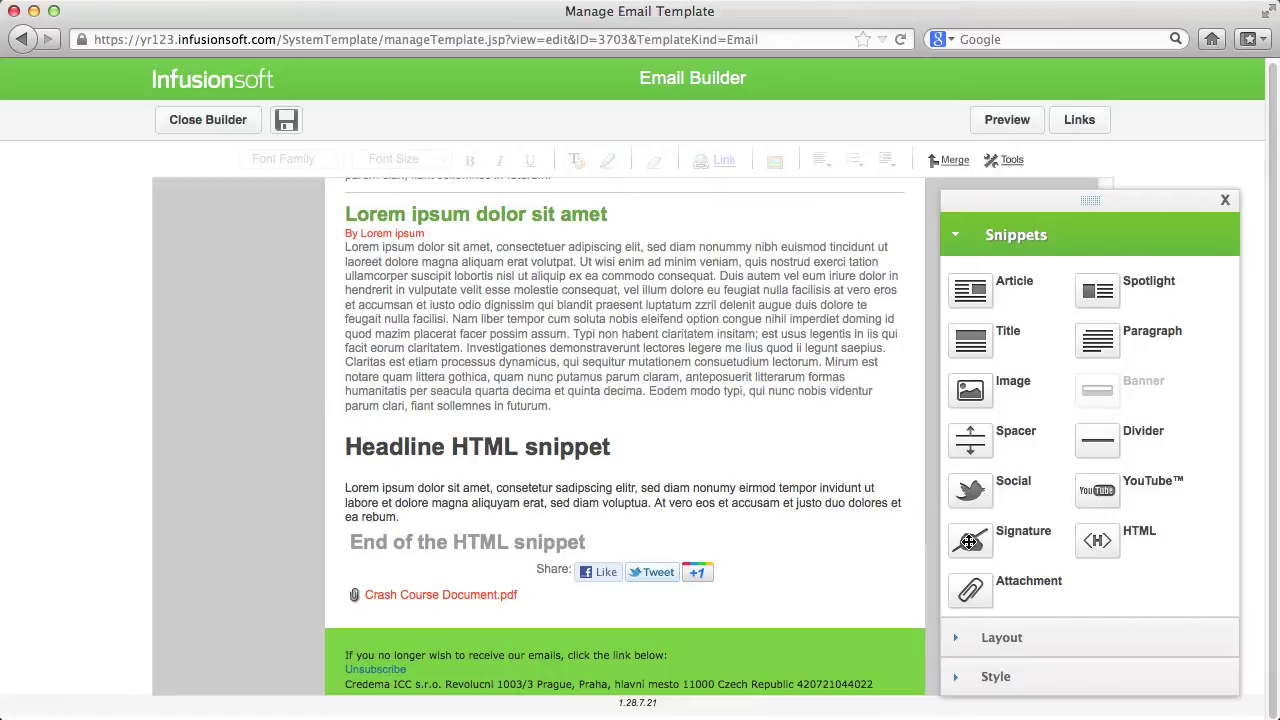
# - Insert the user's signature block and place a divider line above it
pyautogui.moveTo(970, 541); pyautogui.dragTo(803, 550)
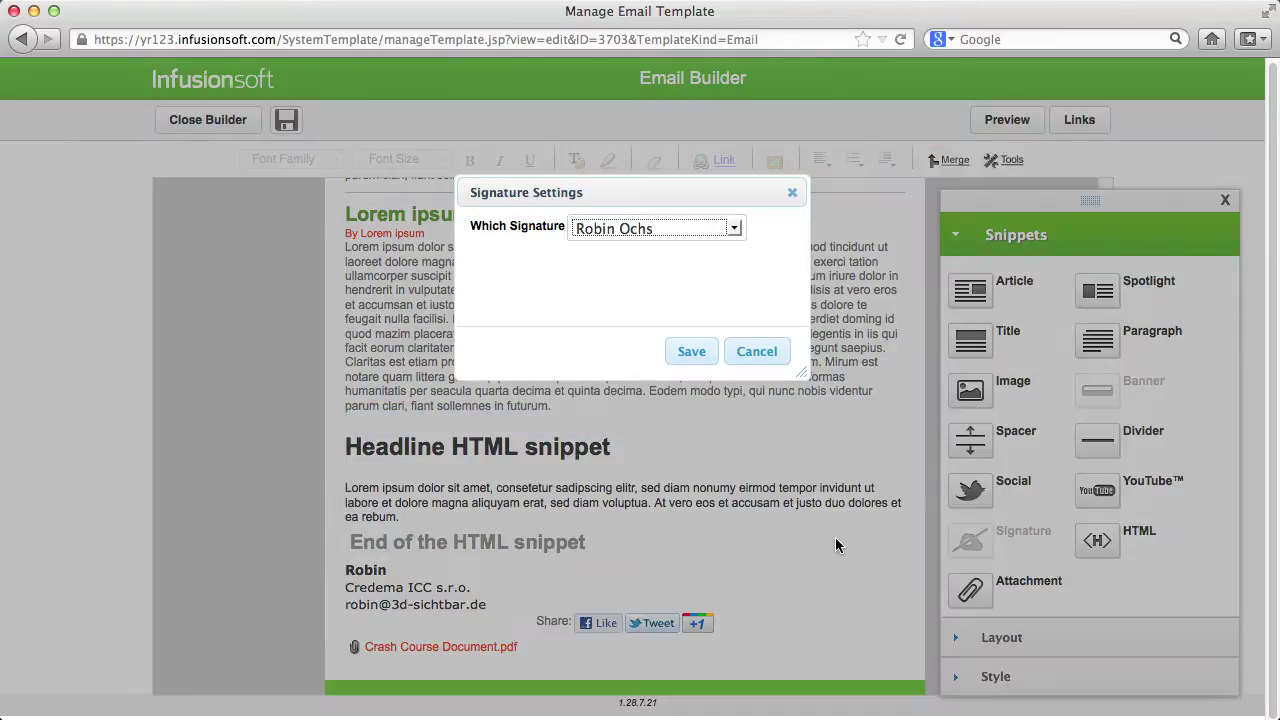
pyautogui.click(694, 356)
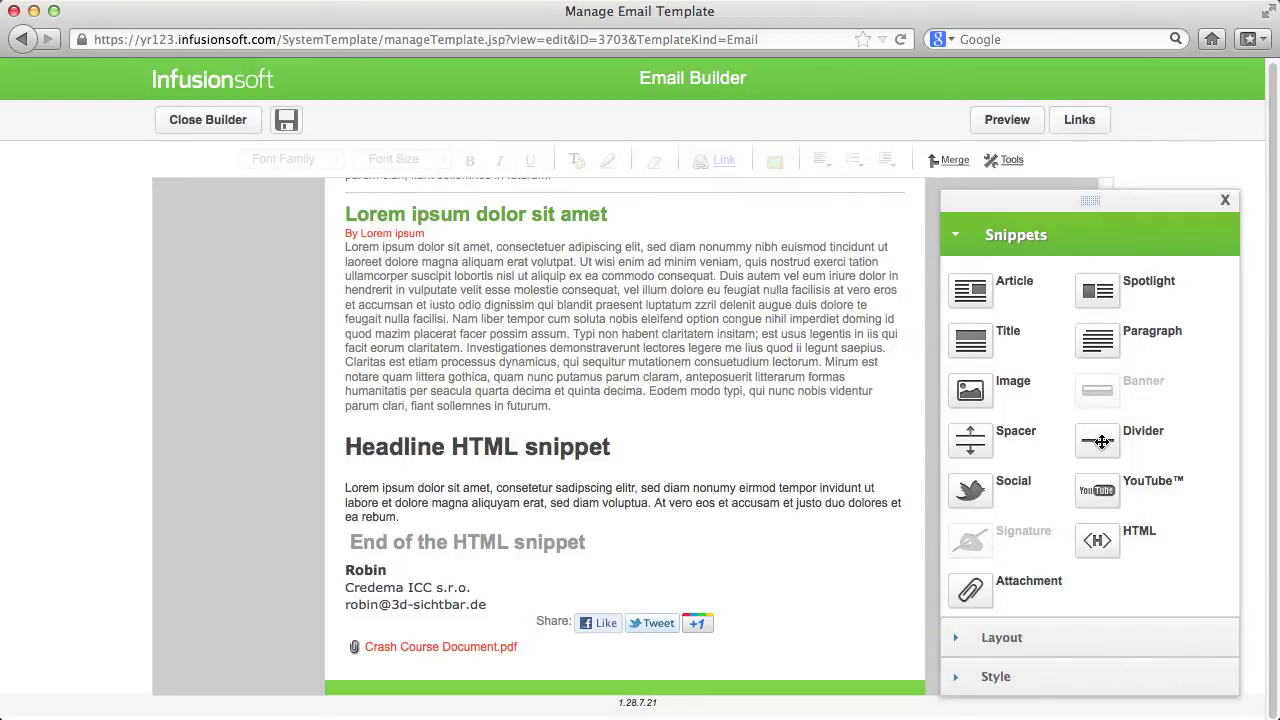
pyautogui.moveTo(1100, 443)
pyautogui.mouseDown()
pyautogui.moveTo(716, 438)
pyautogui.moveTo(1100, 432)
pyautogui.mouseUp()
pyautogui.moveTo(1100, 432); pyautogui.dragTo(752, 545)
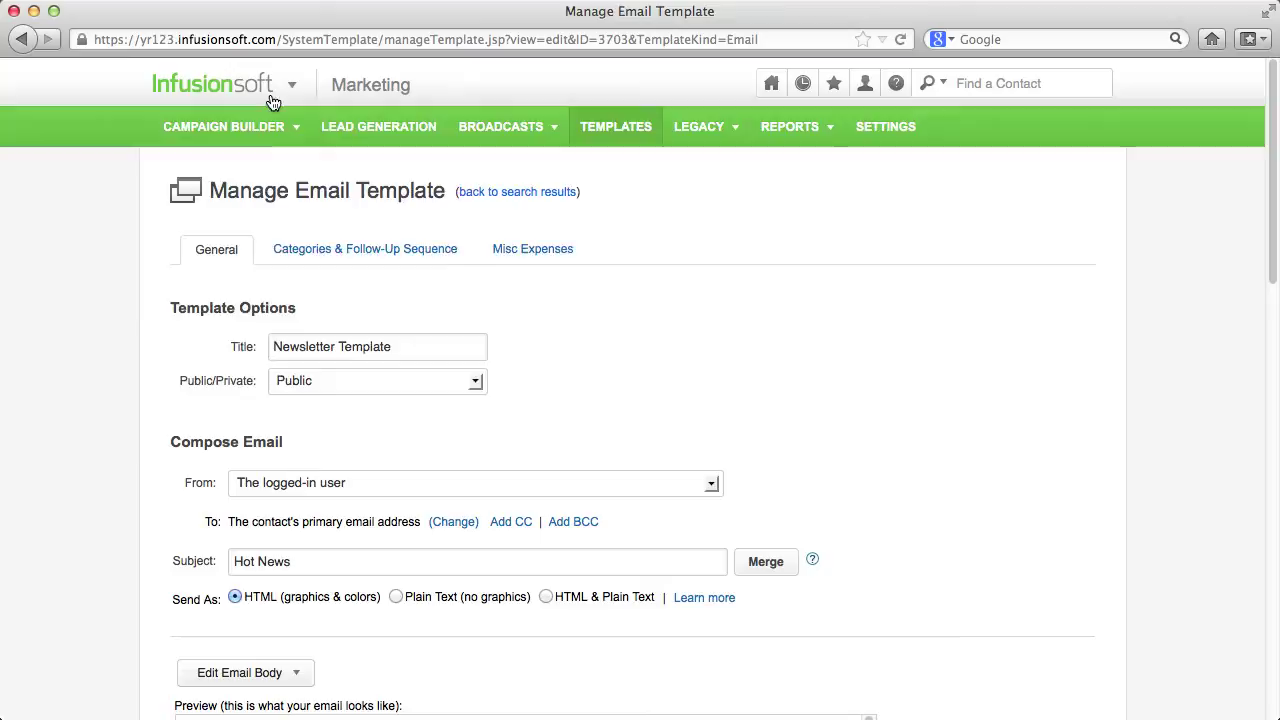
# - Open the user's account details to see where the signature is defined
pyautogui.click(272, 88)
pyautogui.click(835, 183)
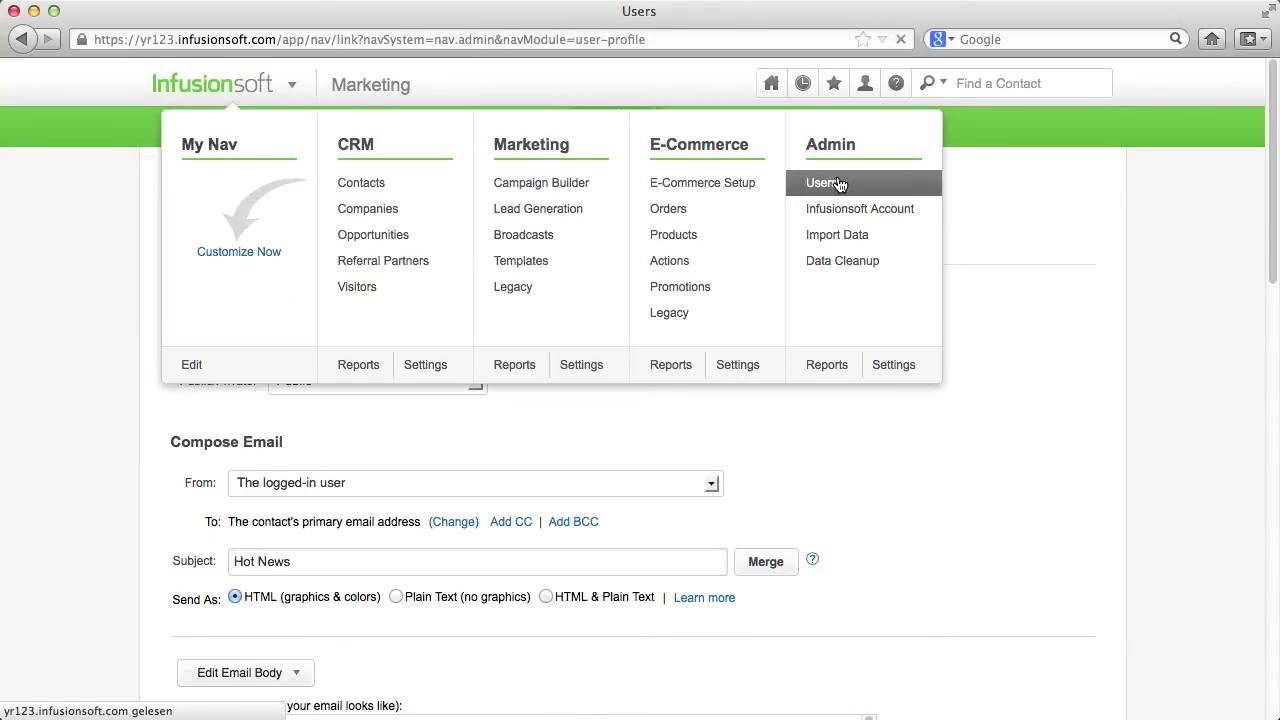
pyautogui.click(334, 486)
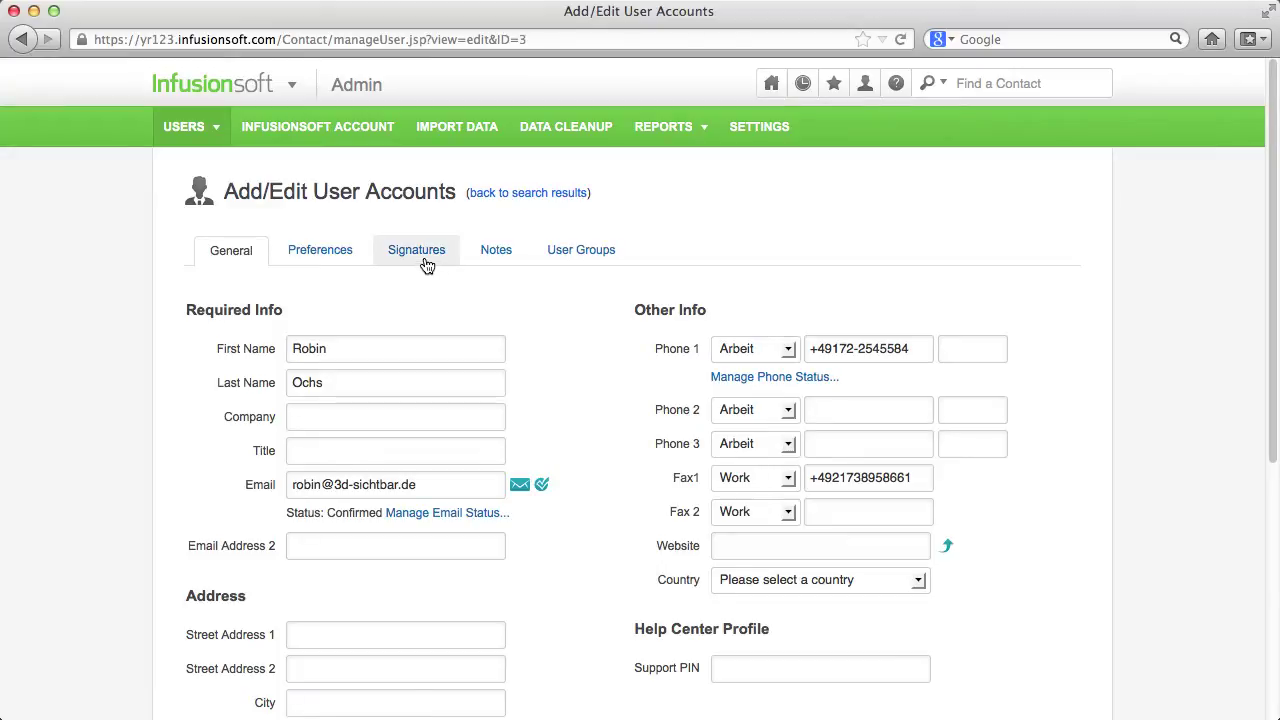
pyautogui.click(426, 262)
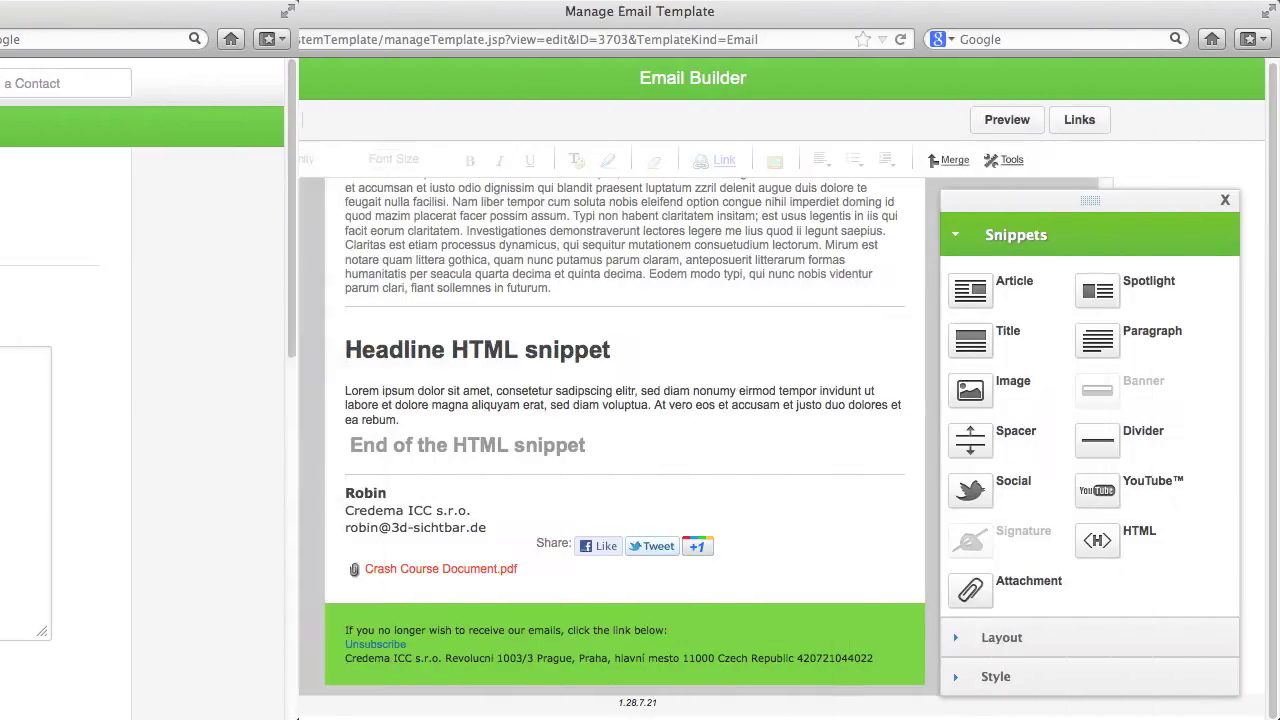
pyautogui.scroll(15, 262, 643)
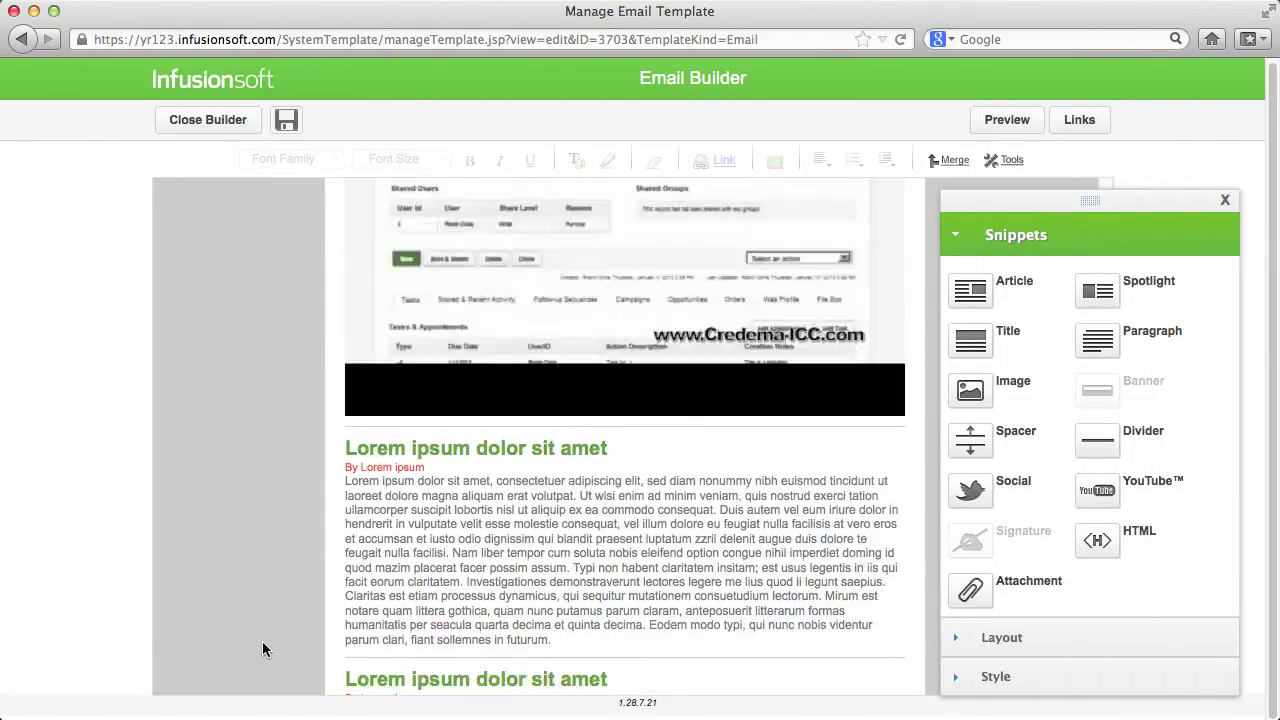
# - Try the Green, Blue, Simple, Black, Red and Default colour styles on the email
pyautogui.click(985, 676)
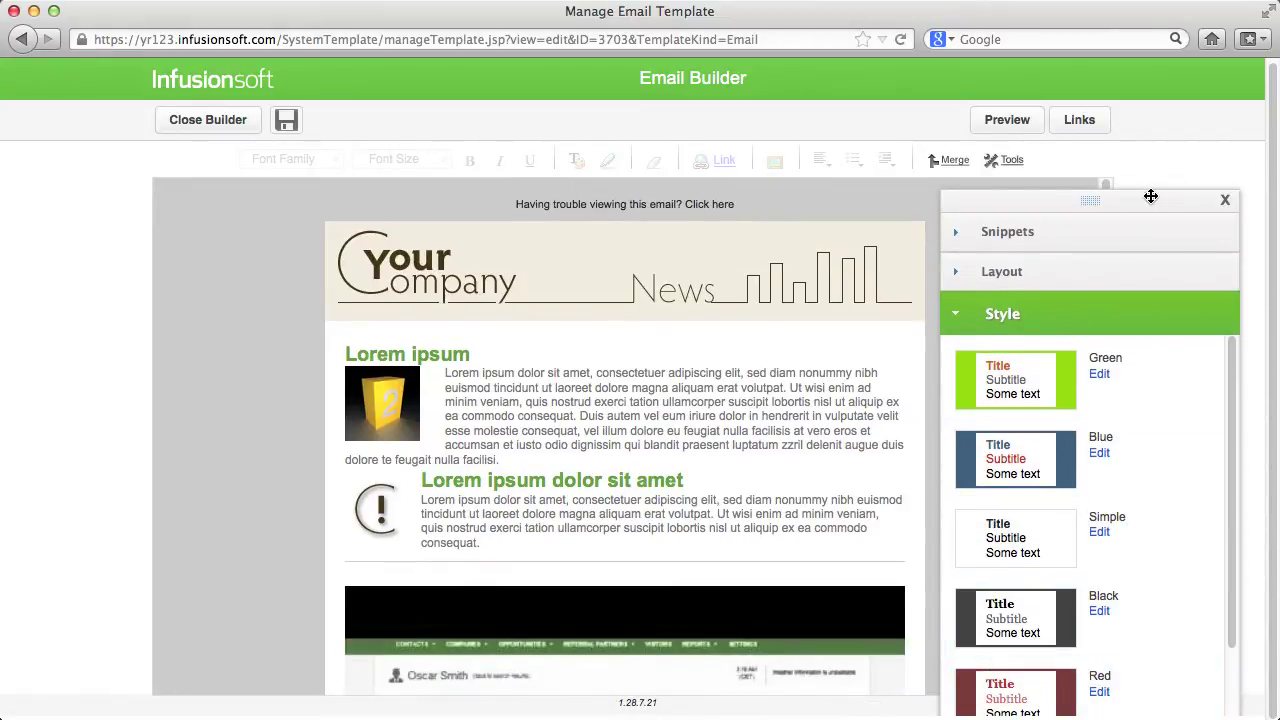
pyautogui.moveTo(1151, 196); pyautogui.dragTo(1166, 176)
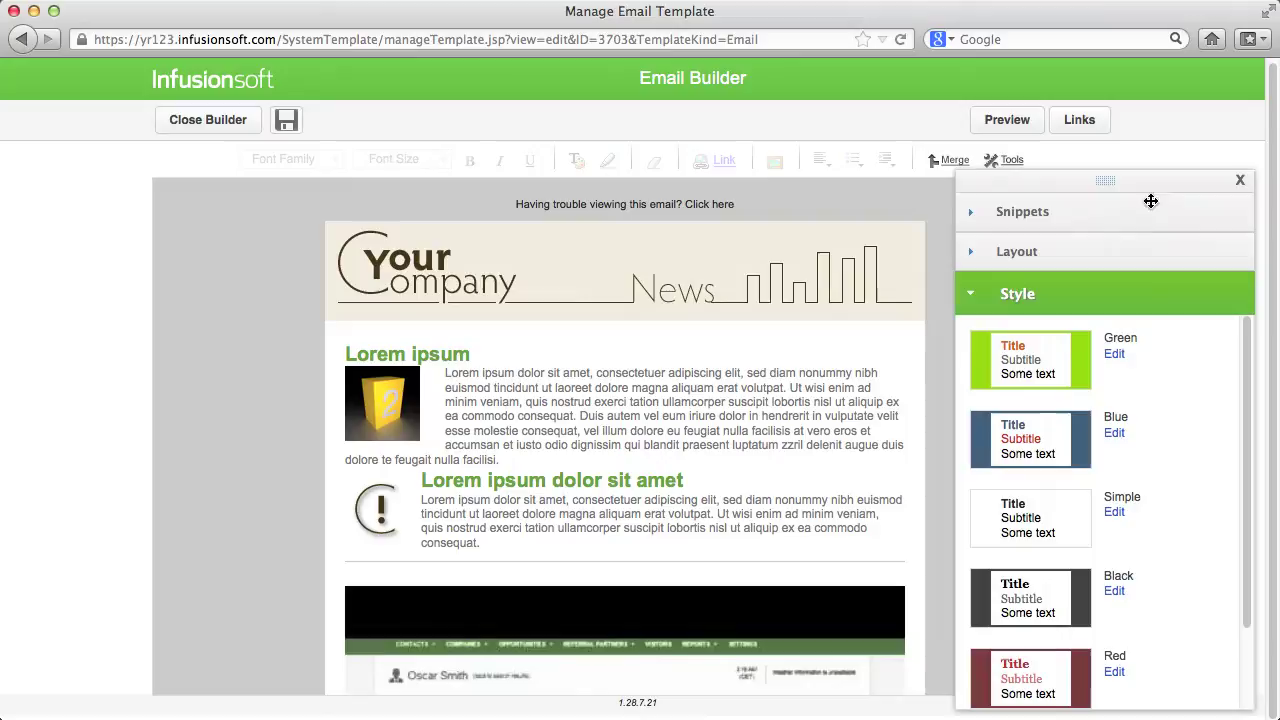
pyautogui.click(1037, 362)
pyautogui.click(1055, 457)
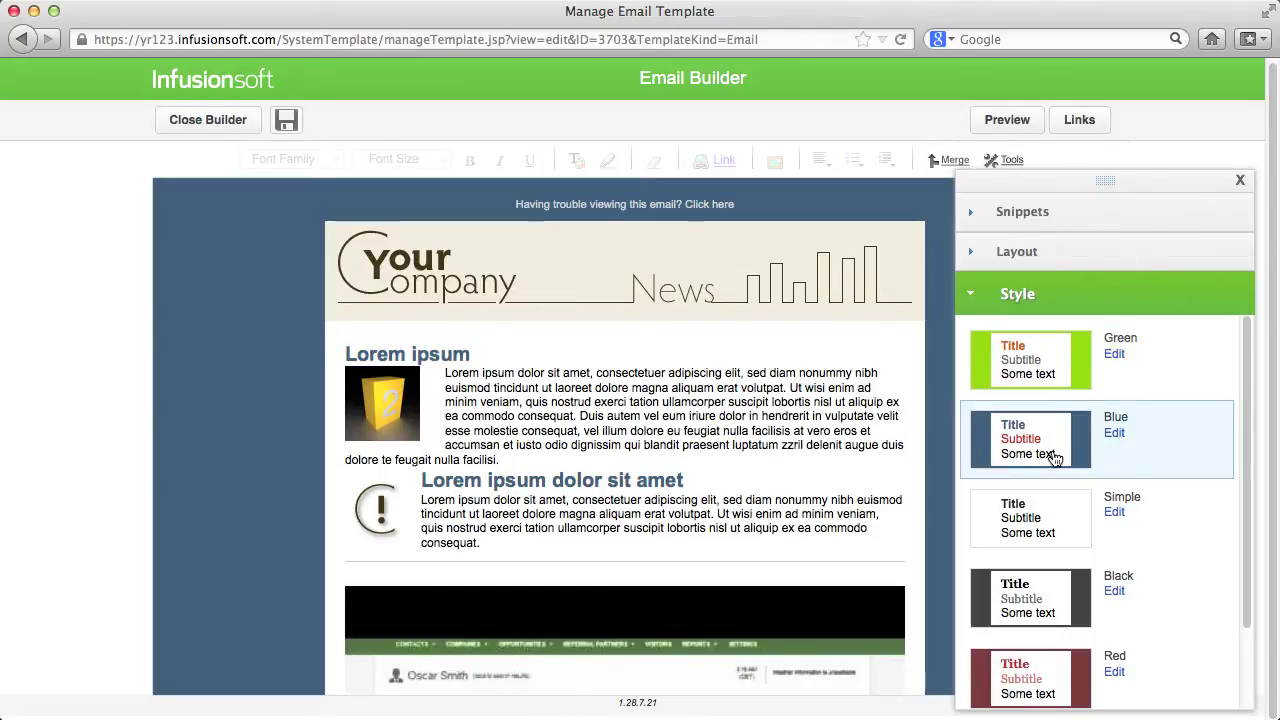
pyautogui.click(1057, 505)
pyautogui.click(1050, 598)
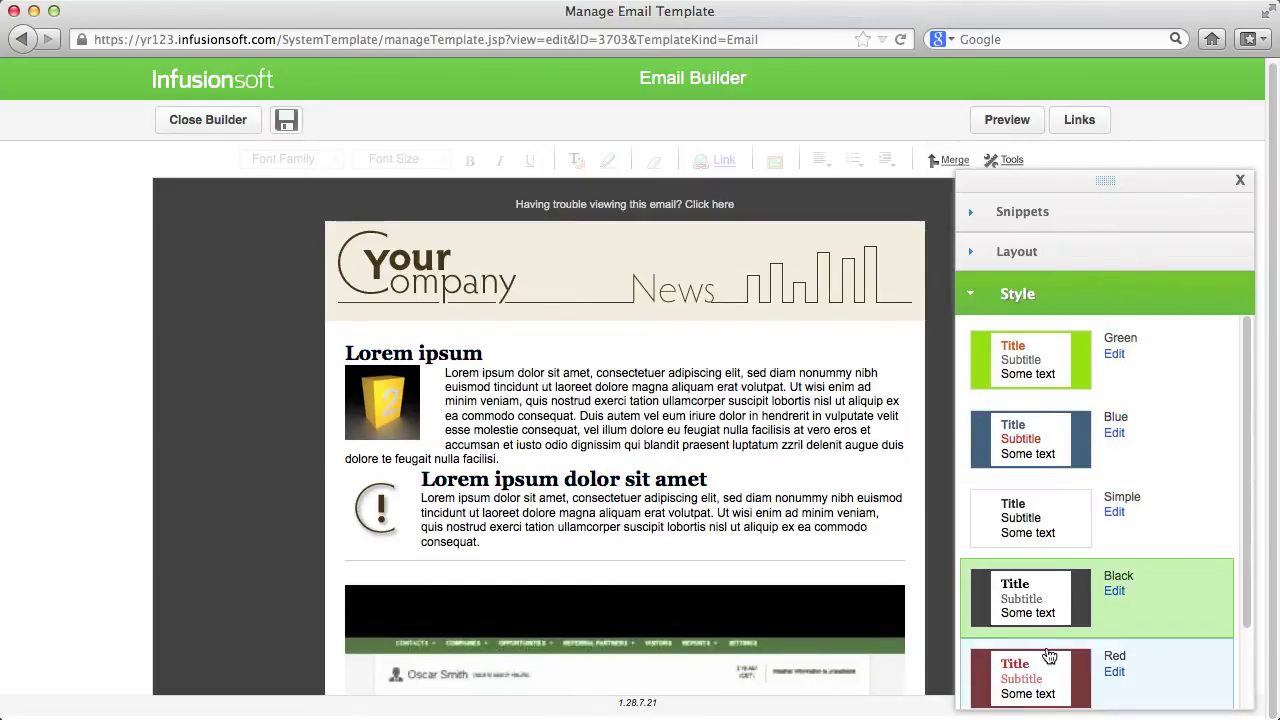
pyautogui.click(1049, 658)
pyautogui.scroll(-3, 1048, 668)
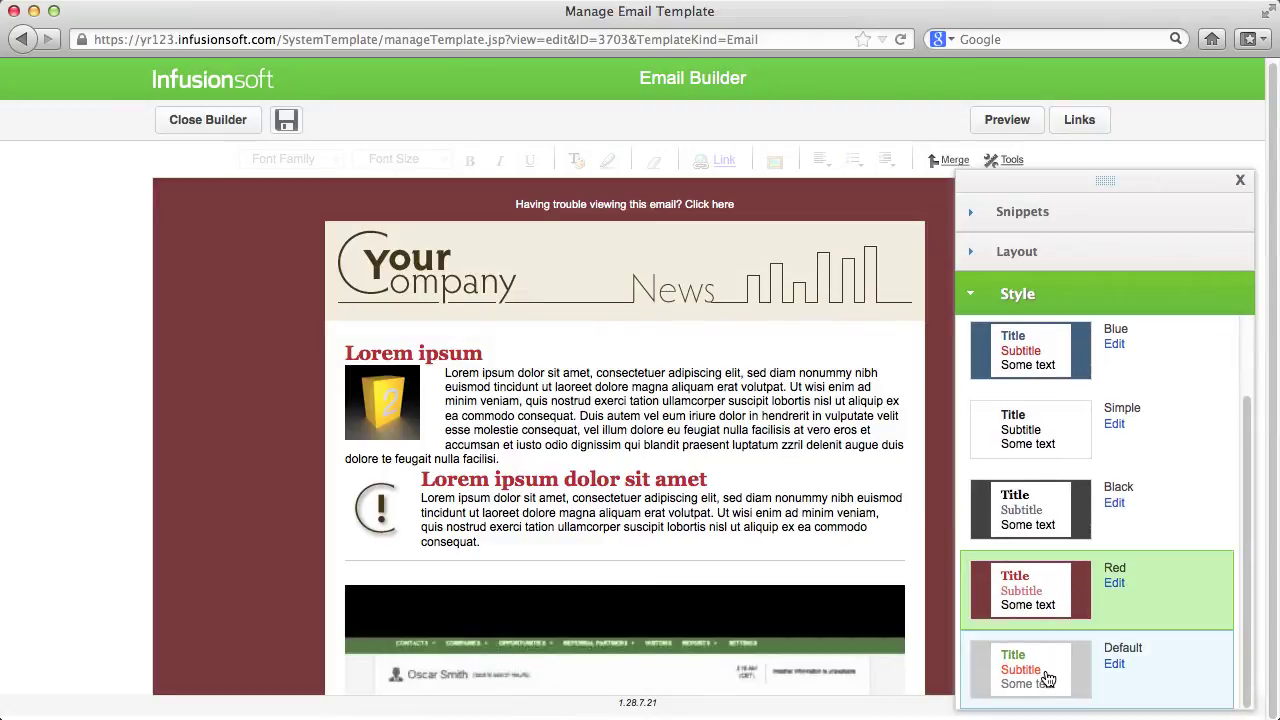
pyautogui.click(1047, 679)
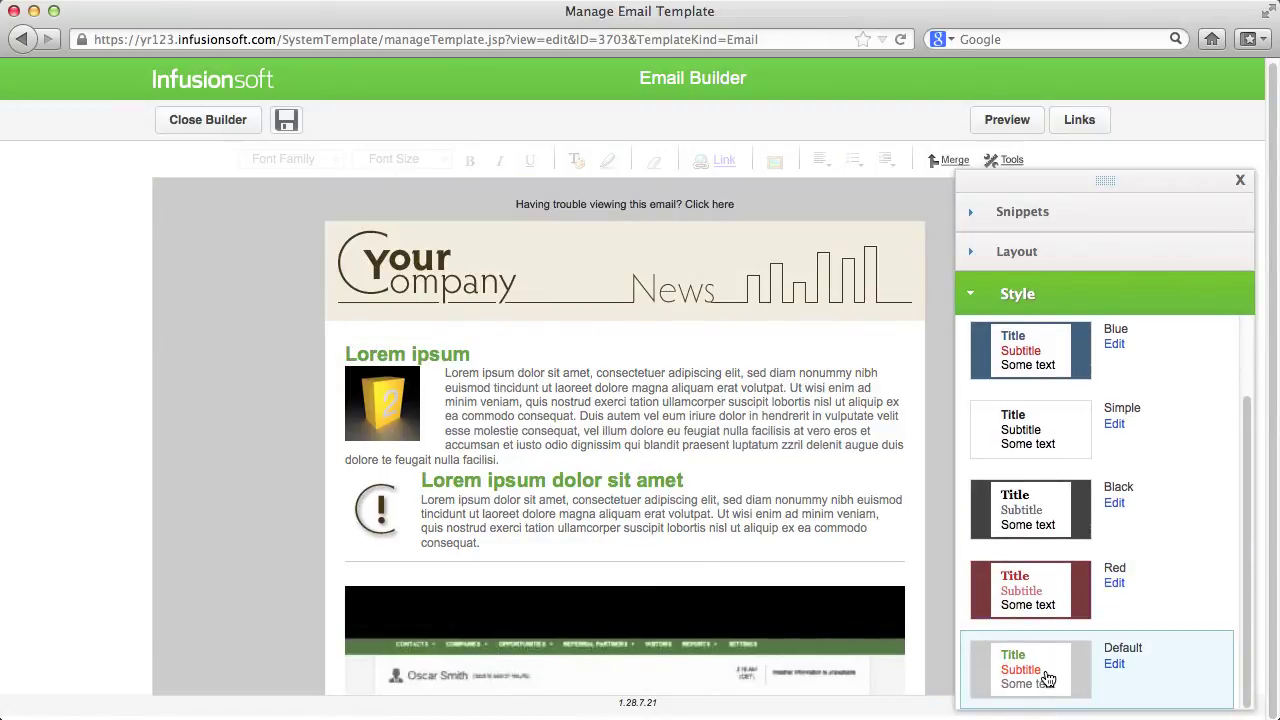
# - Reapply the Blue style and open its colour values (Background 3B607E, Subtitle BD3919)
pyautogui.click(1052, 360)
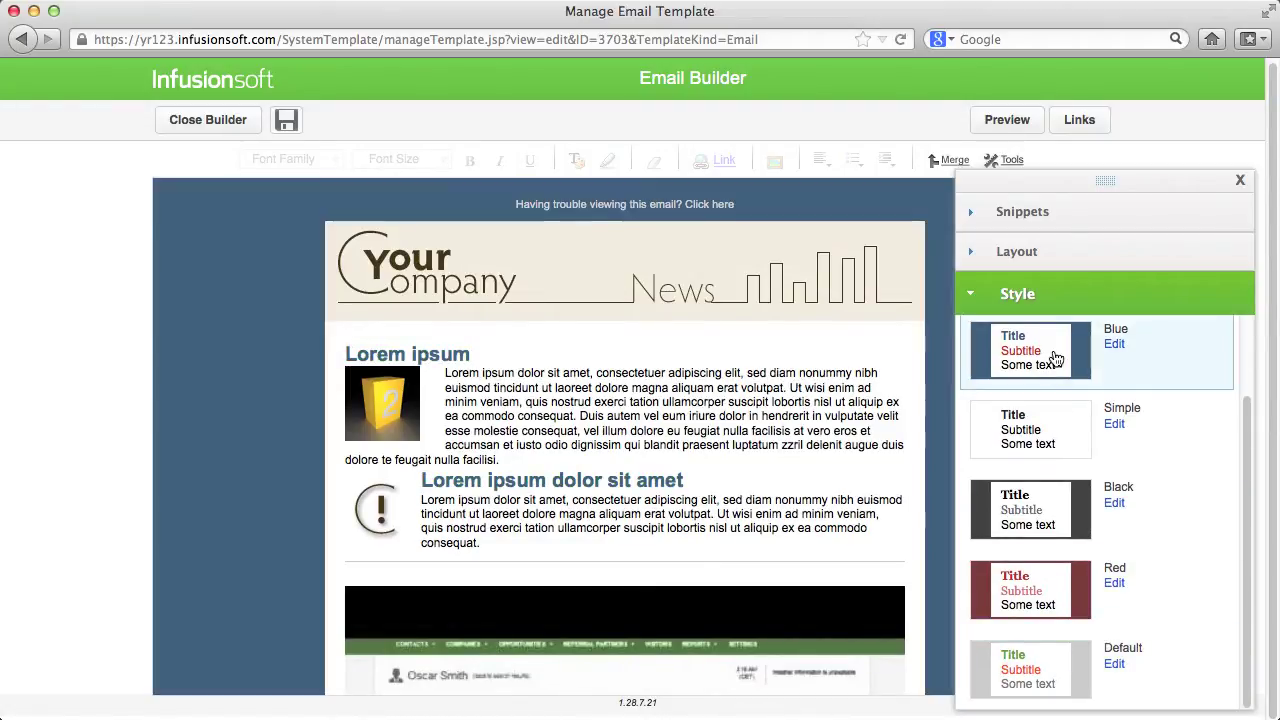
pyautogui.scroll(1, 1055, 358)
pyautogui.scroll(1, 1055, 358)
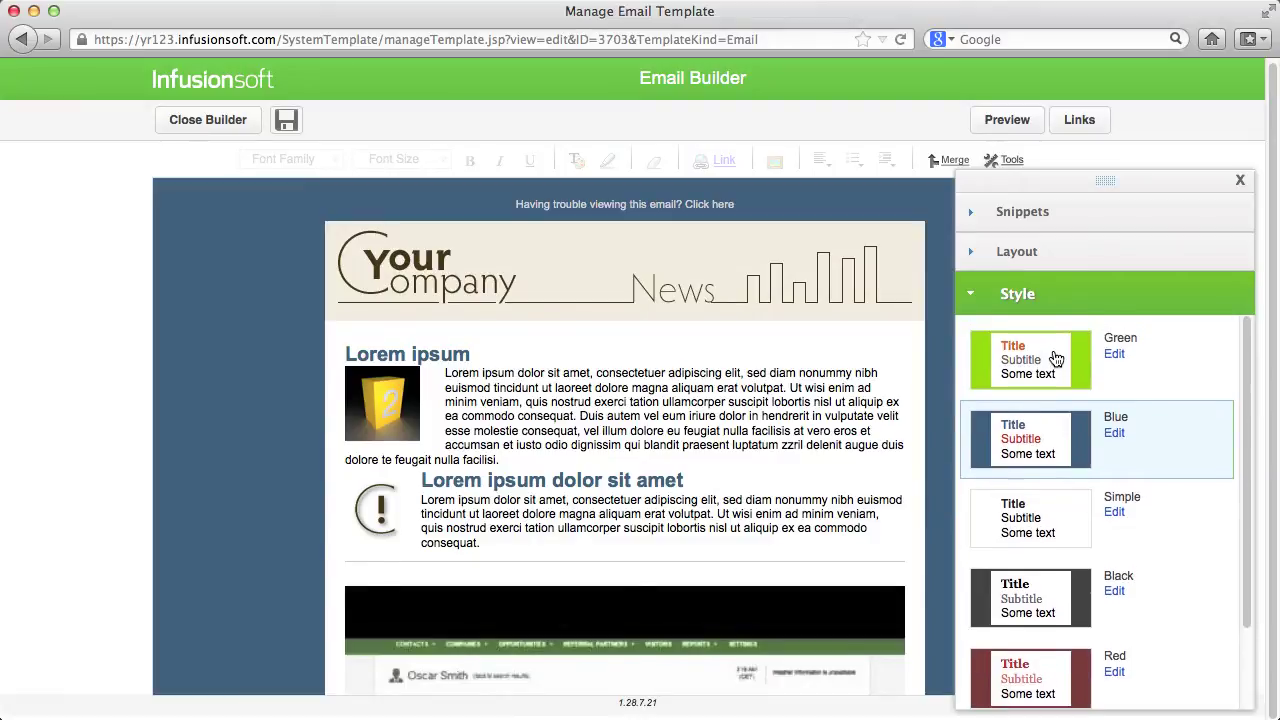
pyautogui.click(1114, 433)
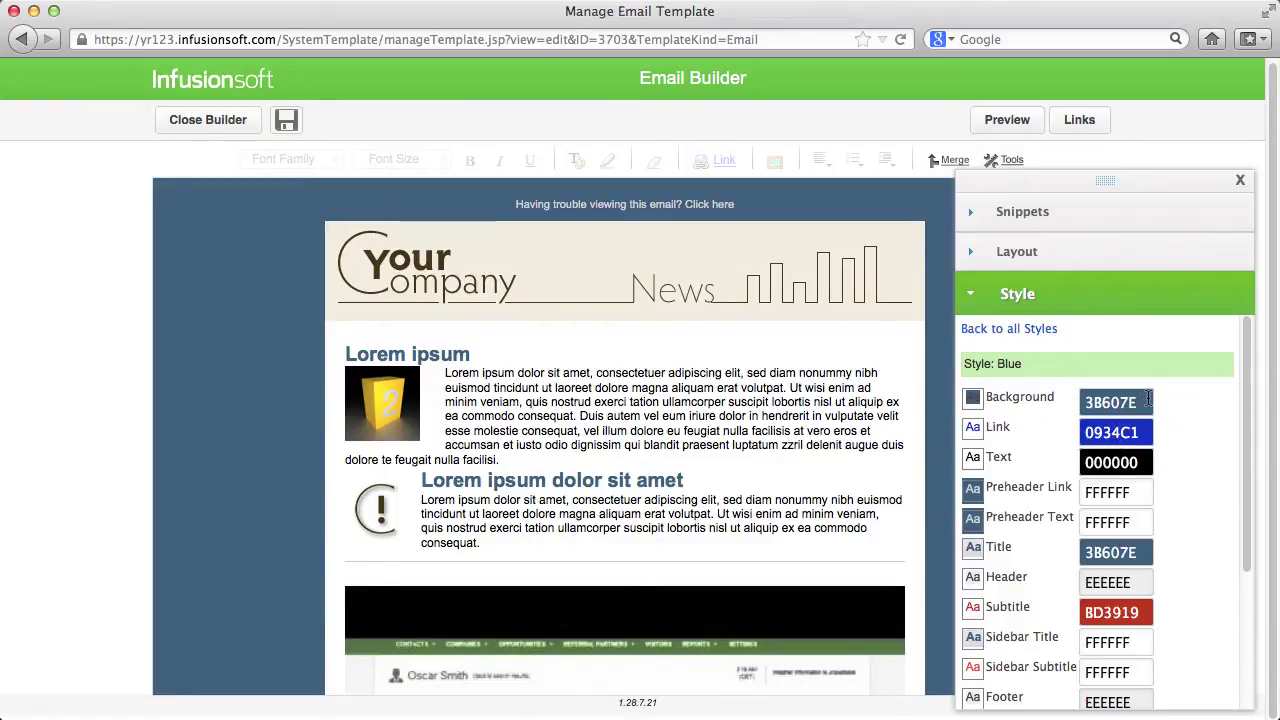
# - Set the email background colour to grey 87857F
pyautogui.click(1144, 401)
pyautogui.click(949, 487)
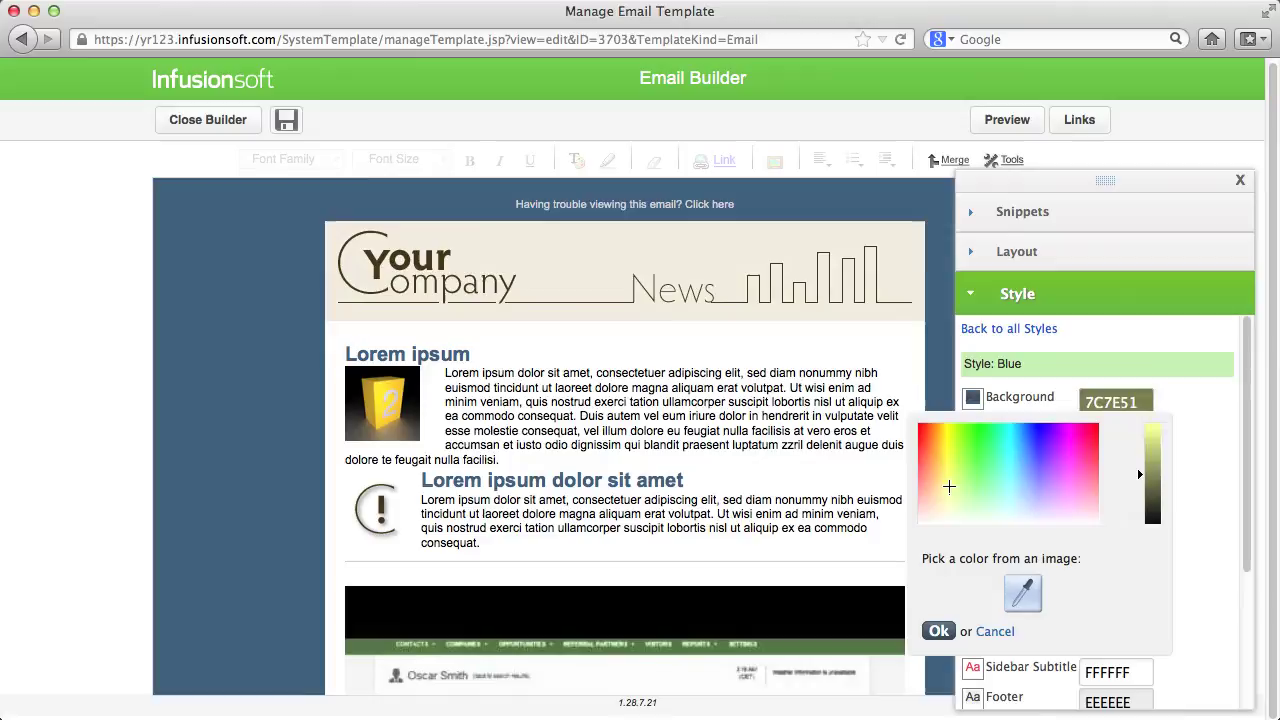
pyautogui.moveTo(1141, 475); pyautogui.dragTo(1141, 497)
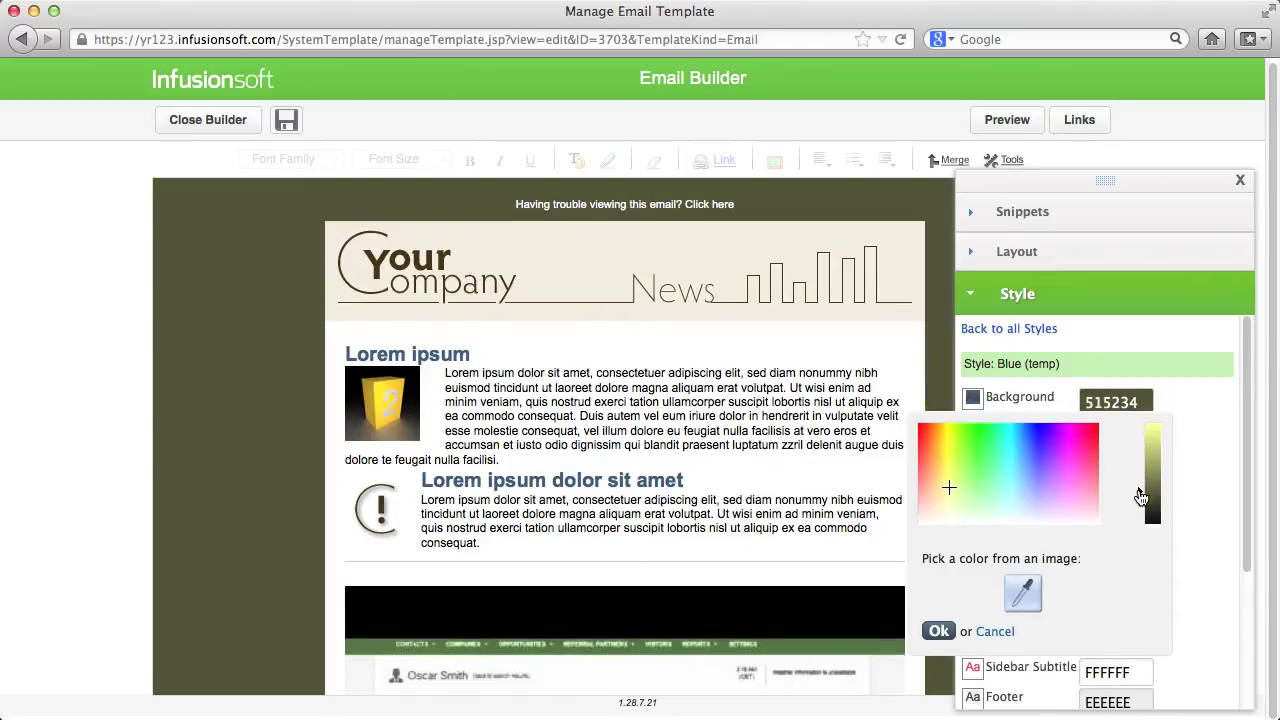
pyautogui.moveTo(1140, 401); pyautogui.dragTo(1070, 398)
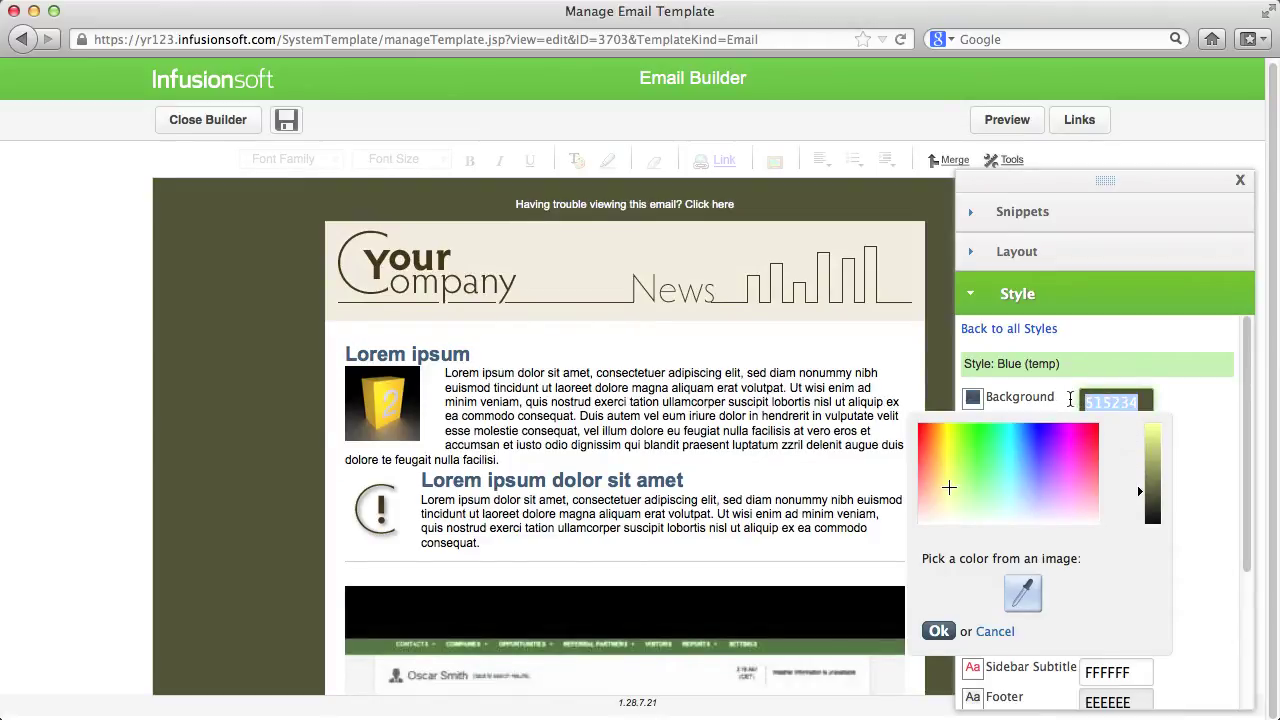
pyautogui.write('87857F')
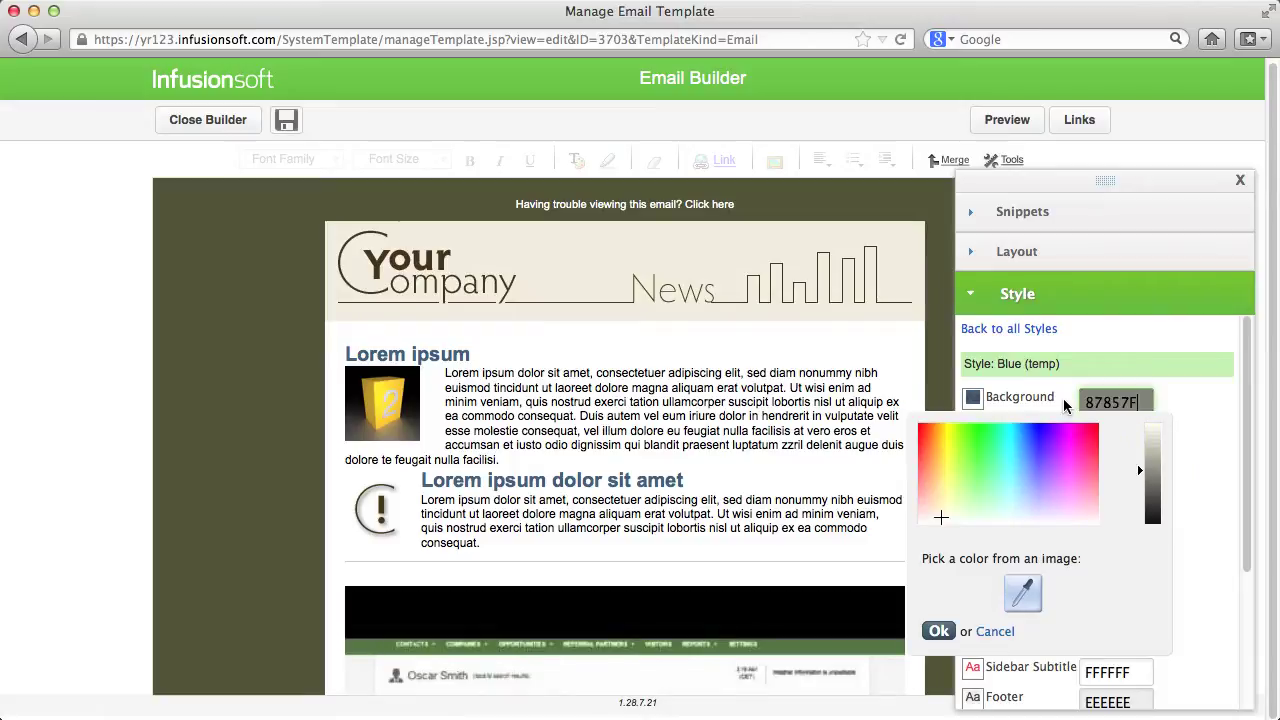
pyautogui.press('Return')
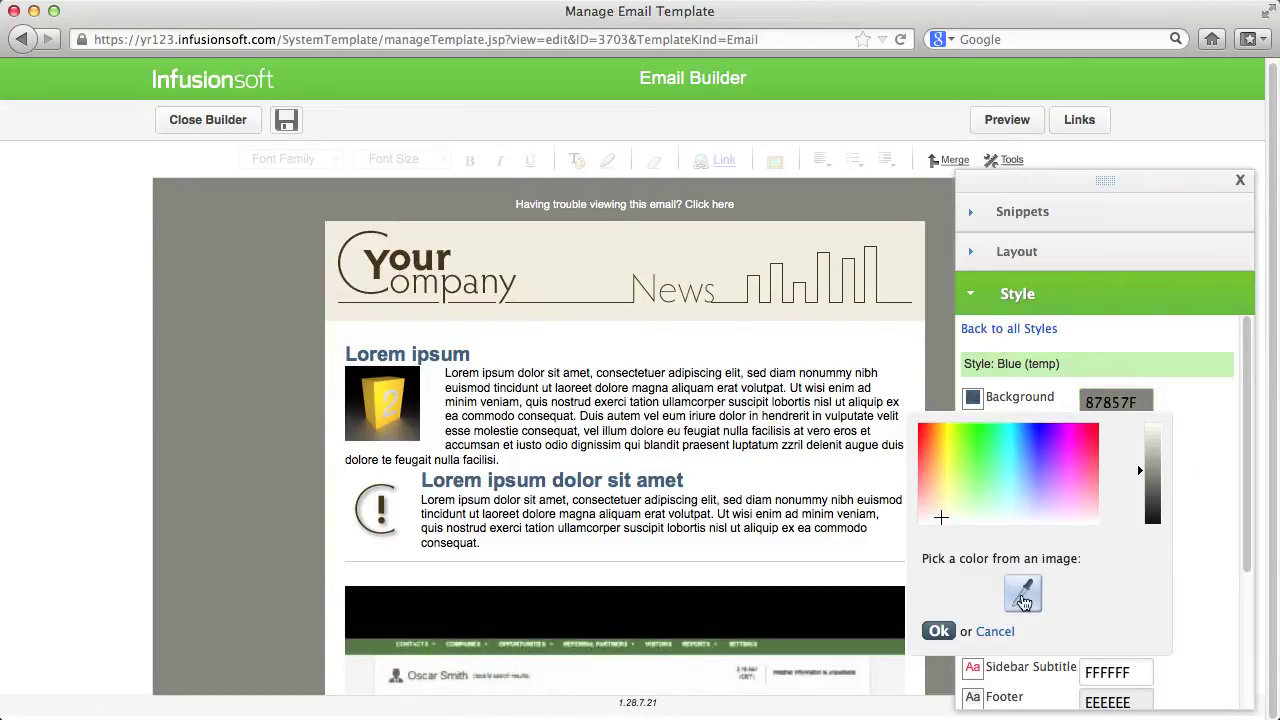
pyautogui.click(1027, 597)
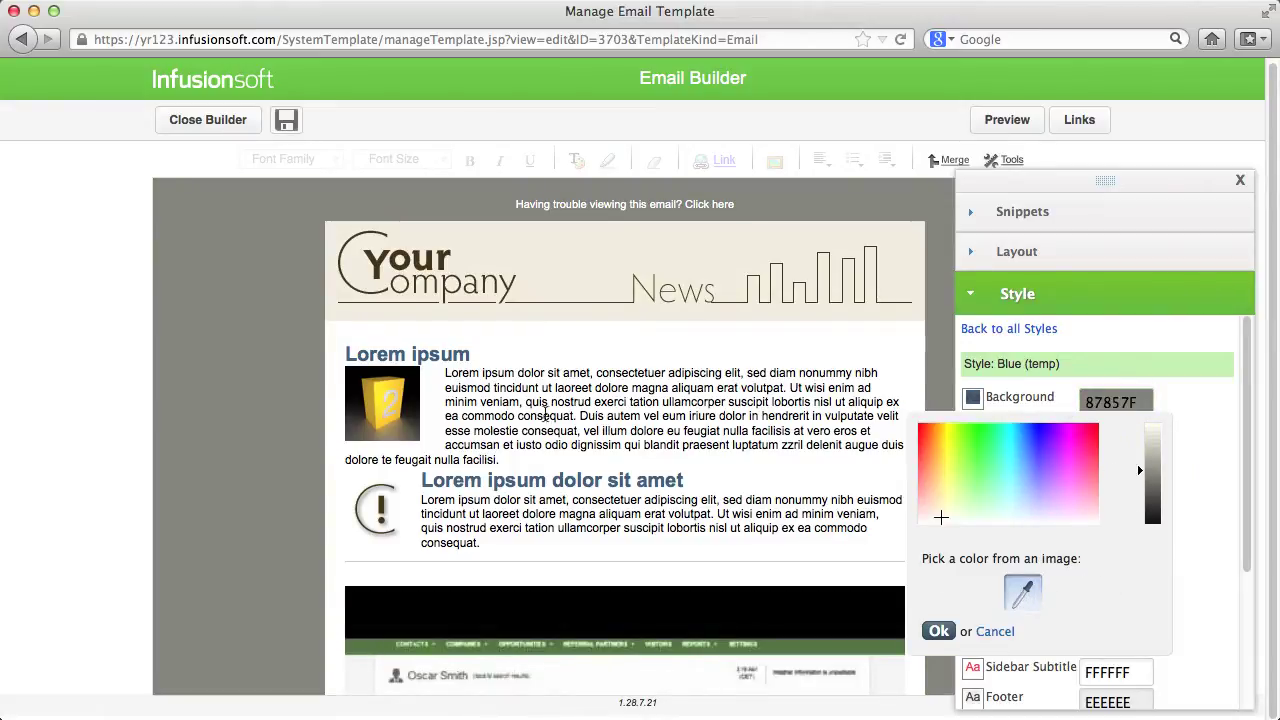
pyautogui.click(555, 262)
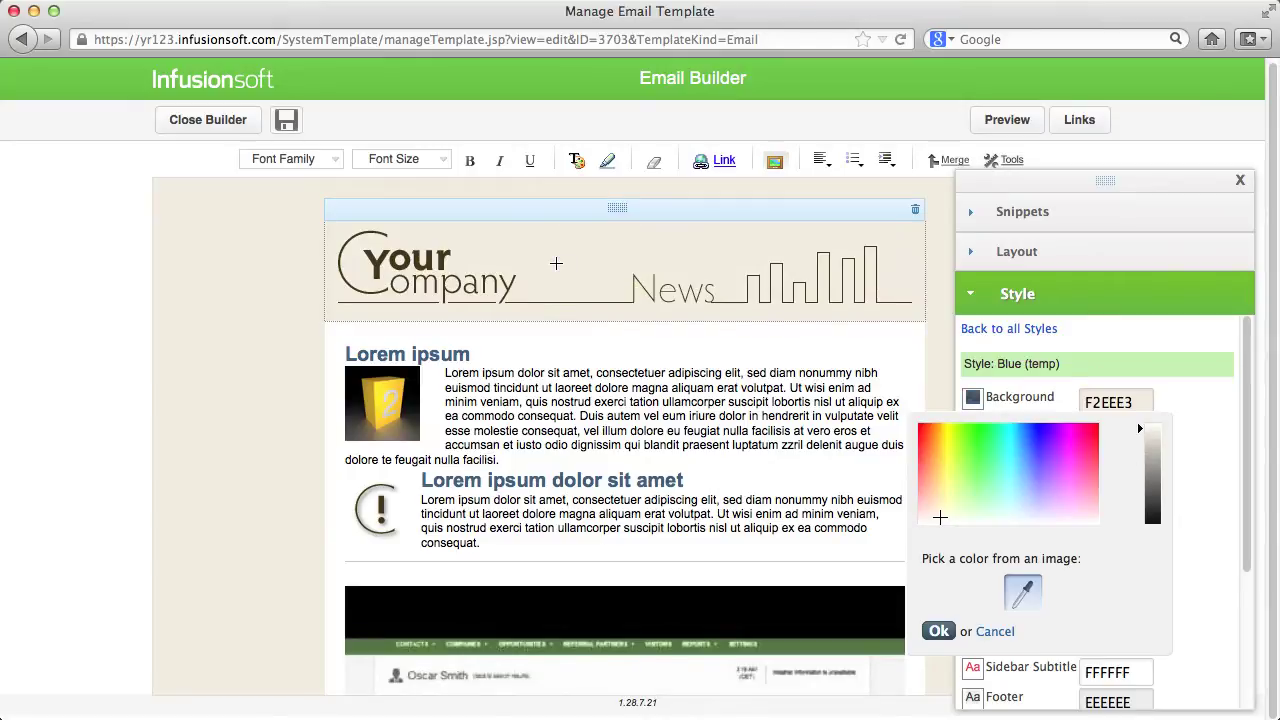
pyautogui.click(389, 388)
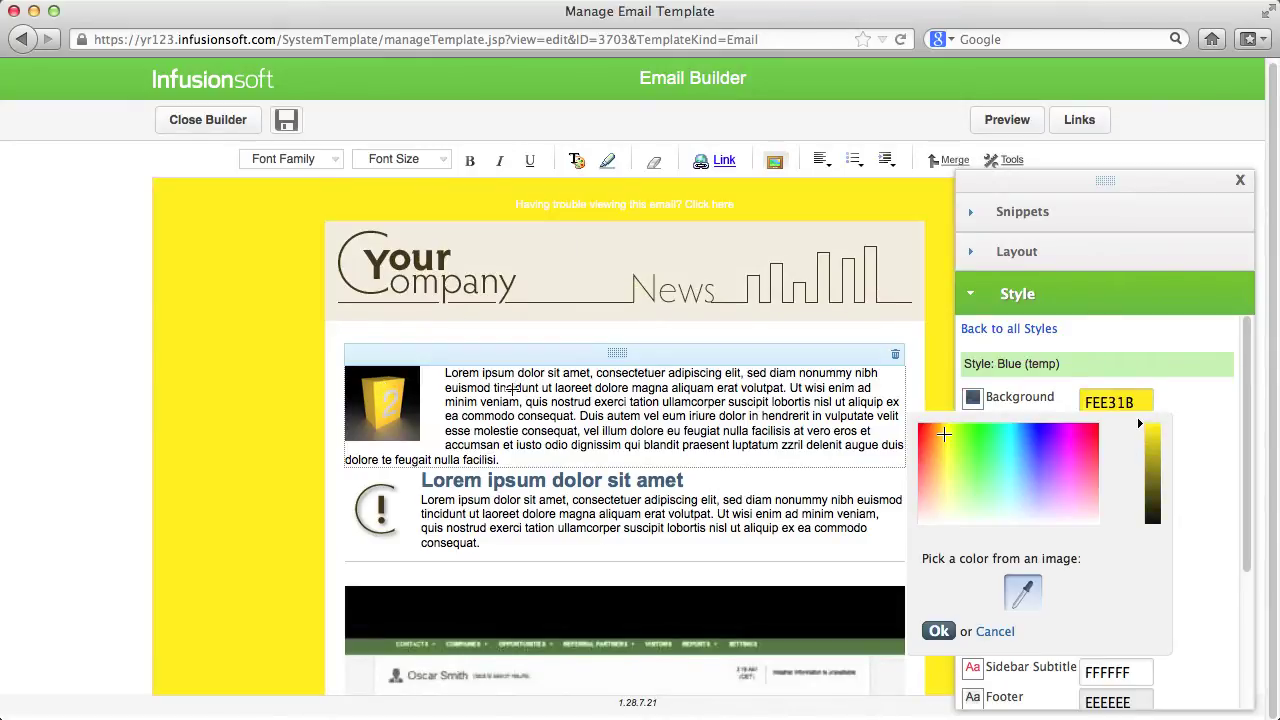
pyautogui.moveTo(1146, 402); pyautogui.dragTo(1059, 402)
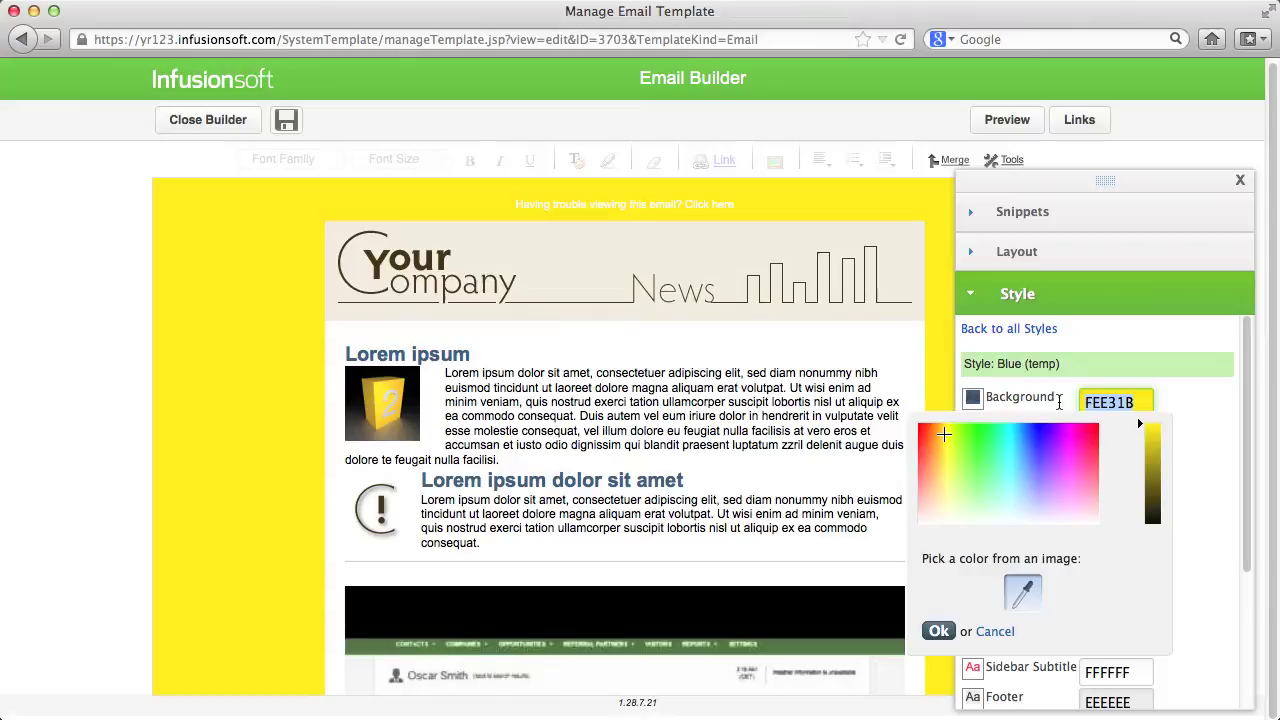
pyautogui.write('87857F')
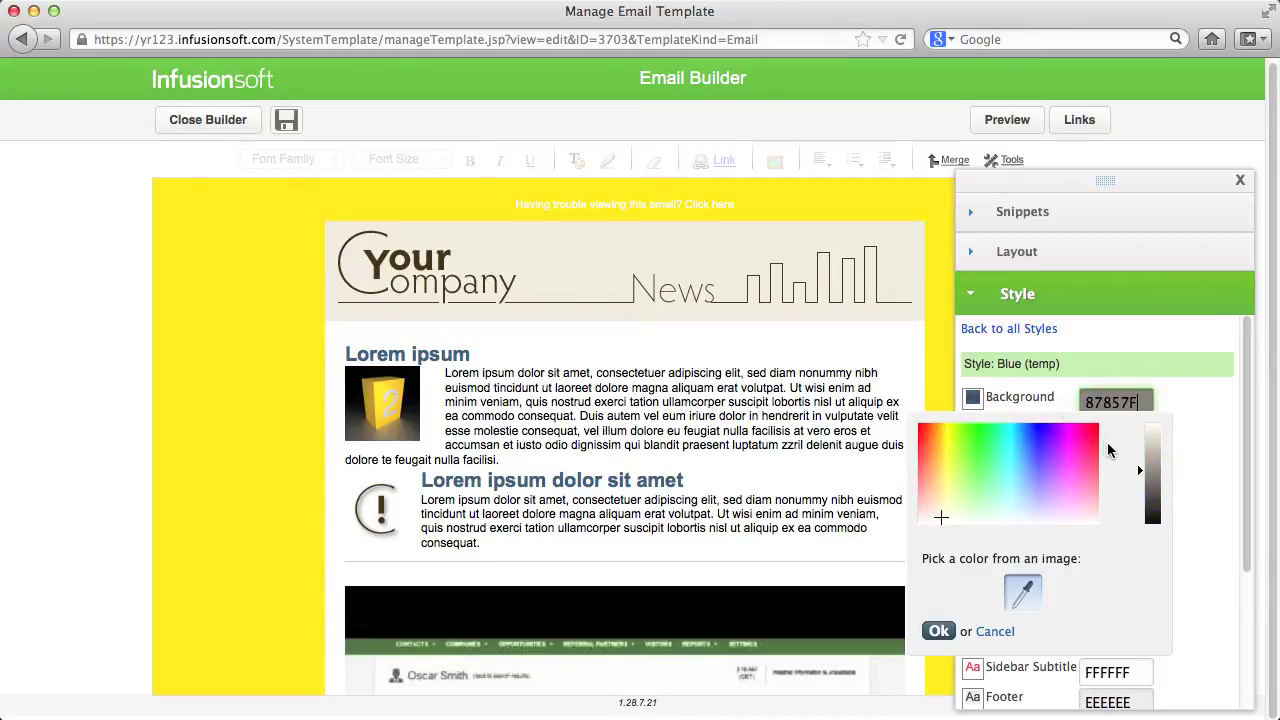
pyautogui.click(939, 631)
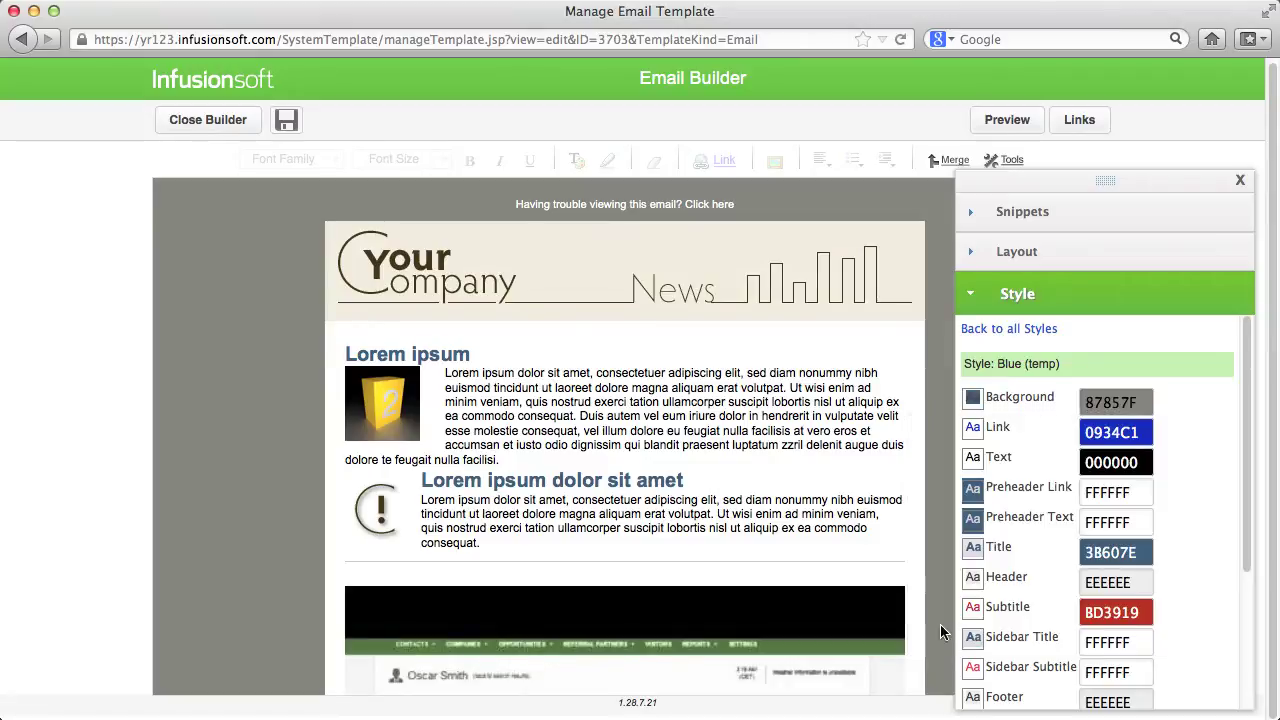
# - Set the Title colour to 87857F
pyautogui.click(1136, 544)
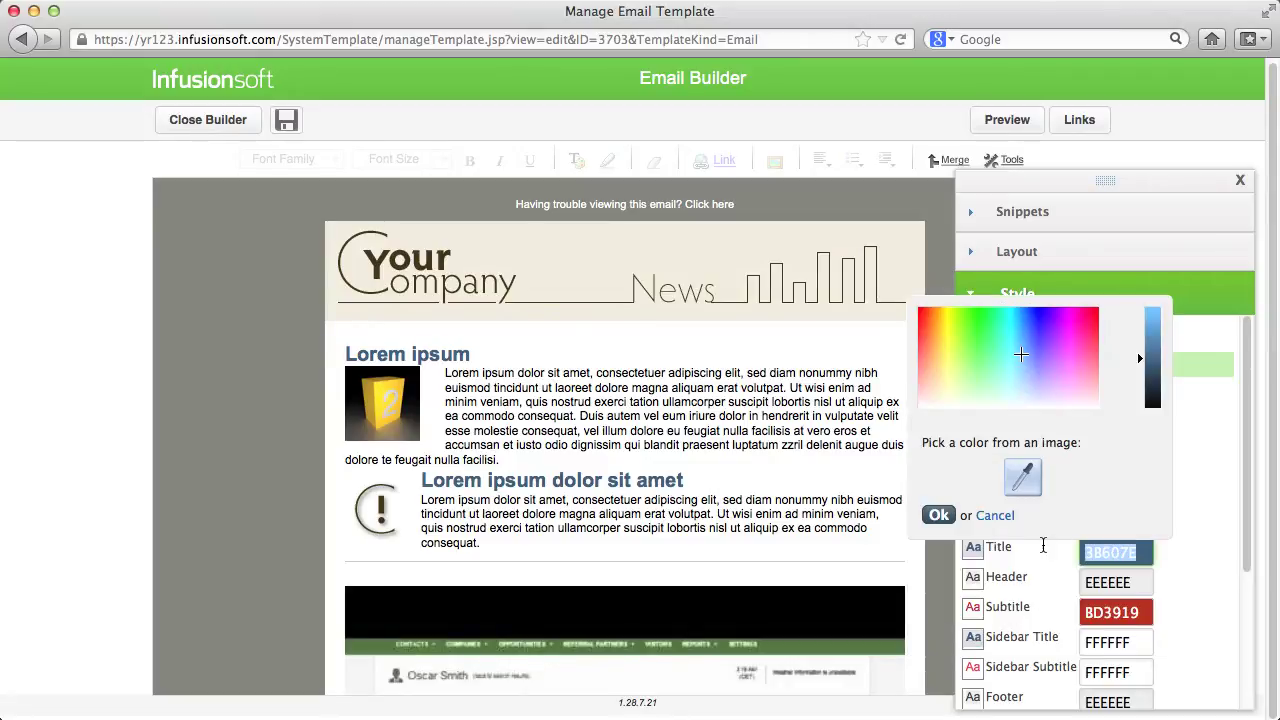
pyautogui.click(1022, 476)
pyautogui.click(381, 408)
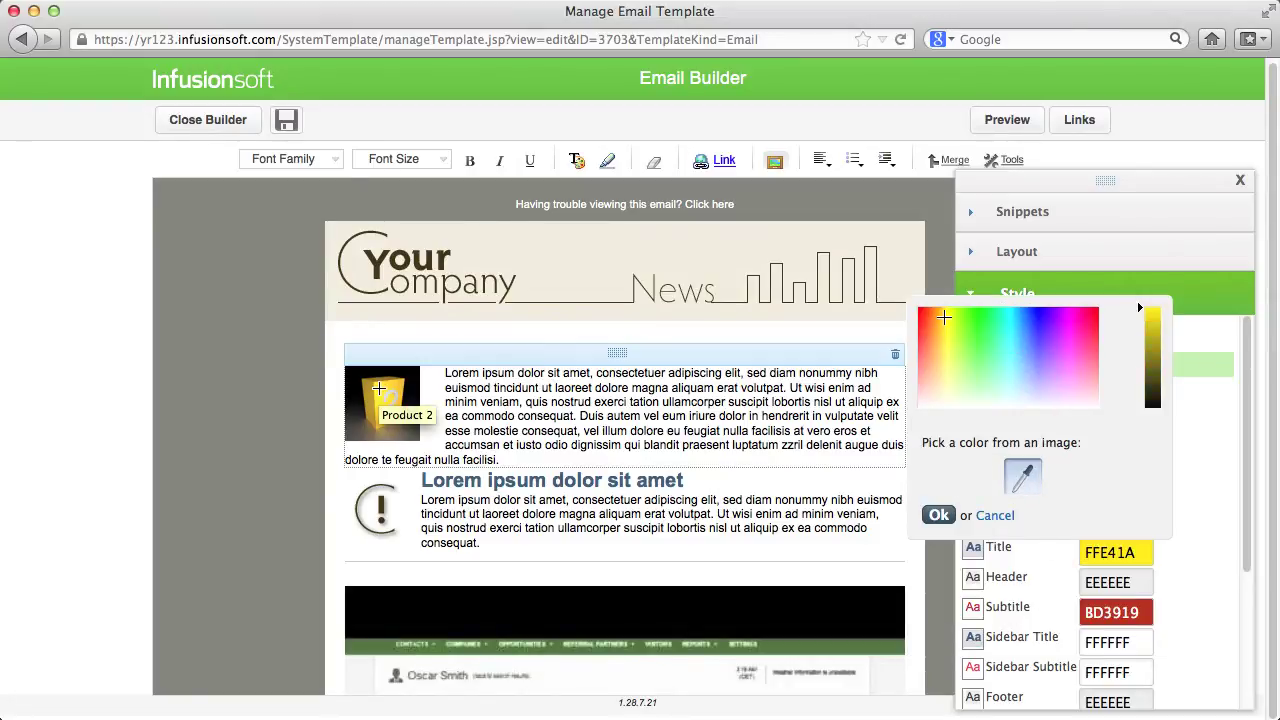
pyautogui.moveTo(1146, 556); pyautogui.dragTo(1056, 546)
pyautogui.write('87857F')
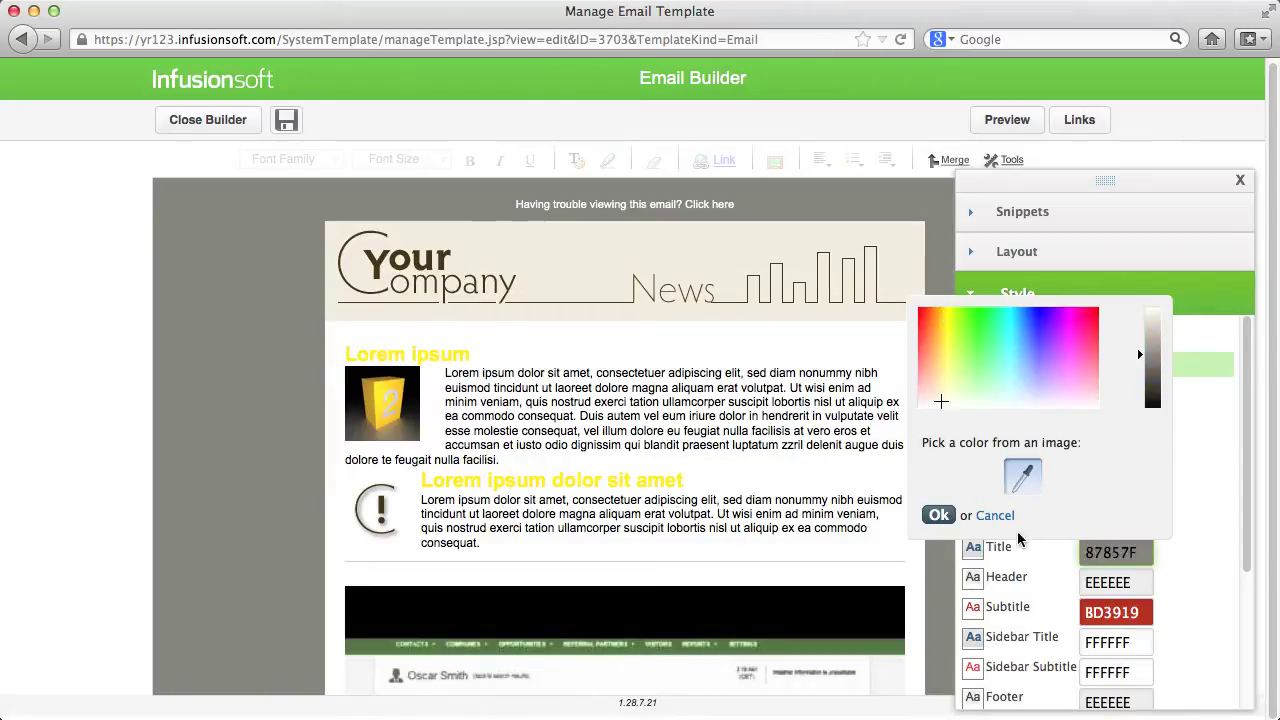
pyautogui.click(938, 516)
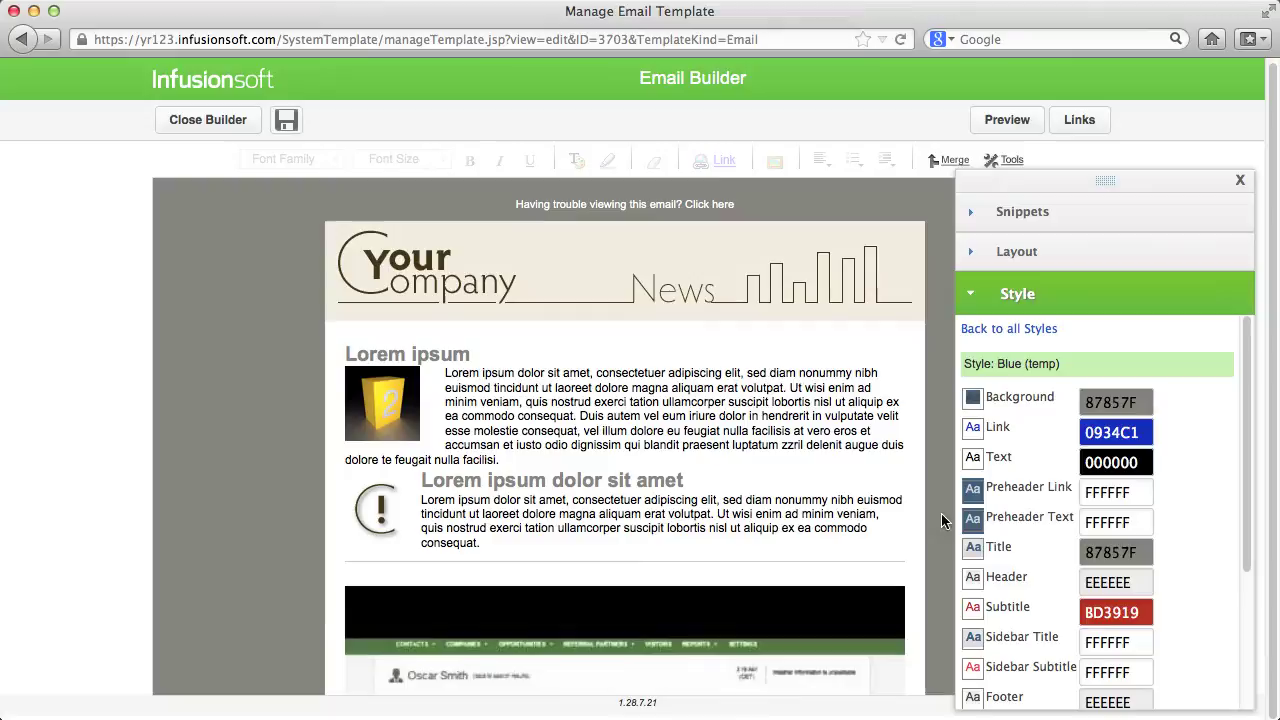
# - Save the colour scheme as a new style named My Company Style
pyautogui.scroll(-5, 1060, 522)
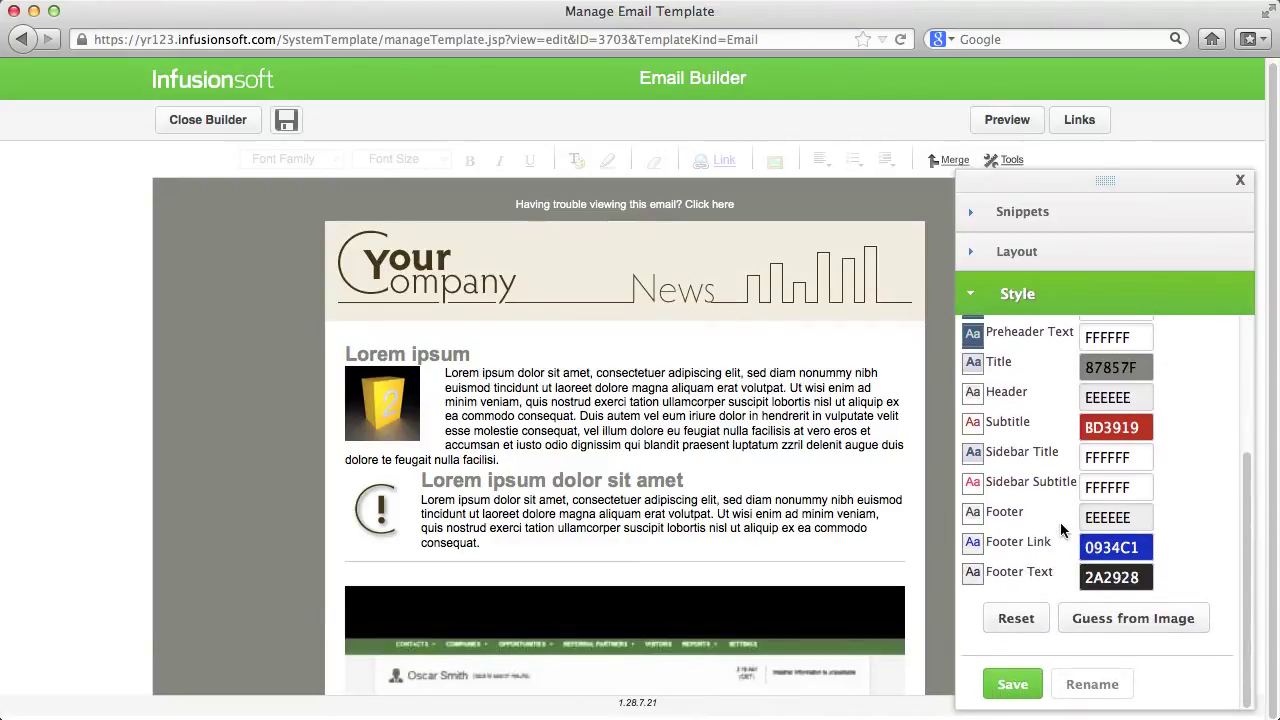
pyautogui.click(1018, 682)
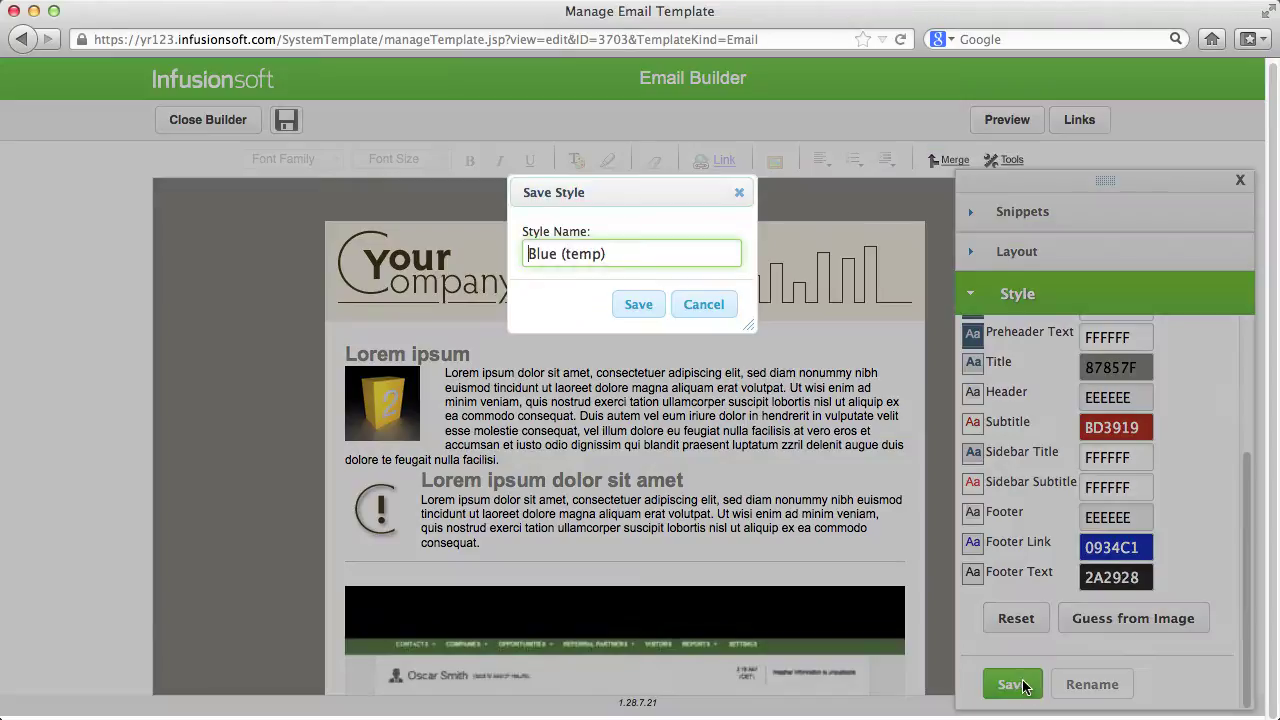
pyautogui.moveTo(622, 250); pyautogui.dragTo(476, 247)
pyautogui.write('M')
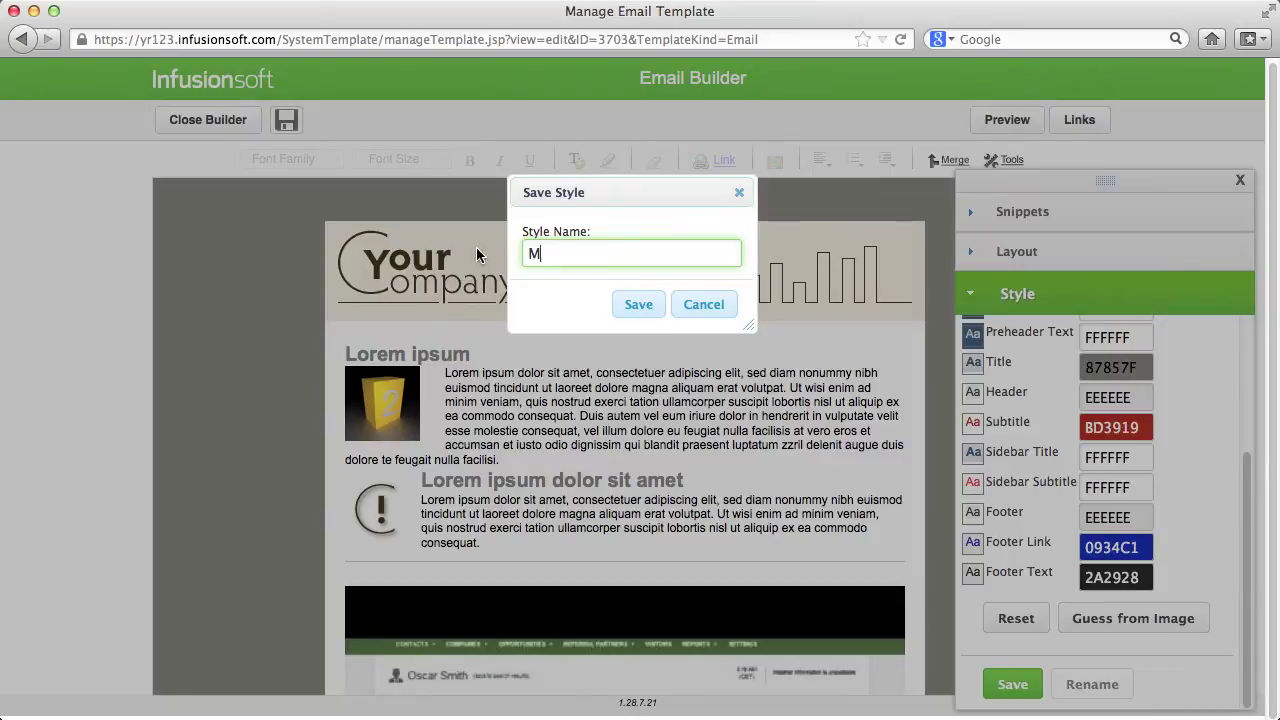
pyautogui.write('y Company Style')
pyautogui.click(630, 305)
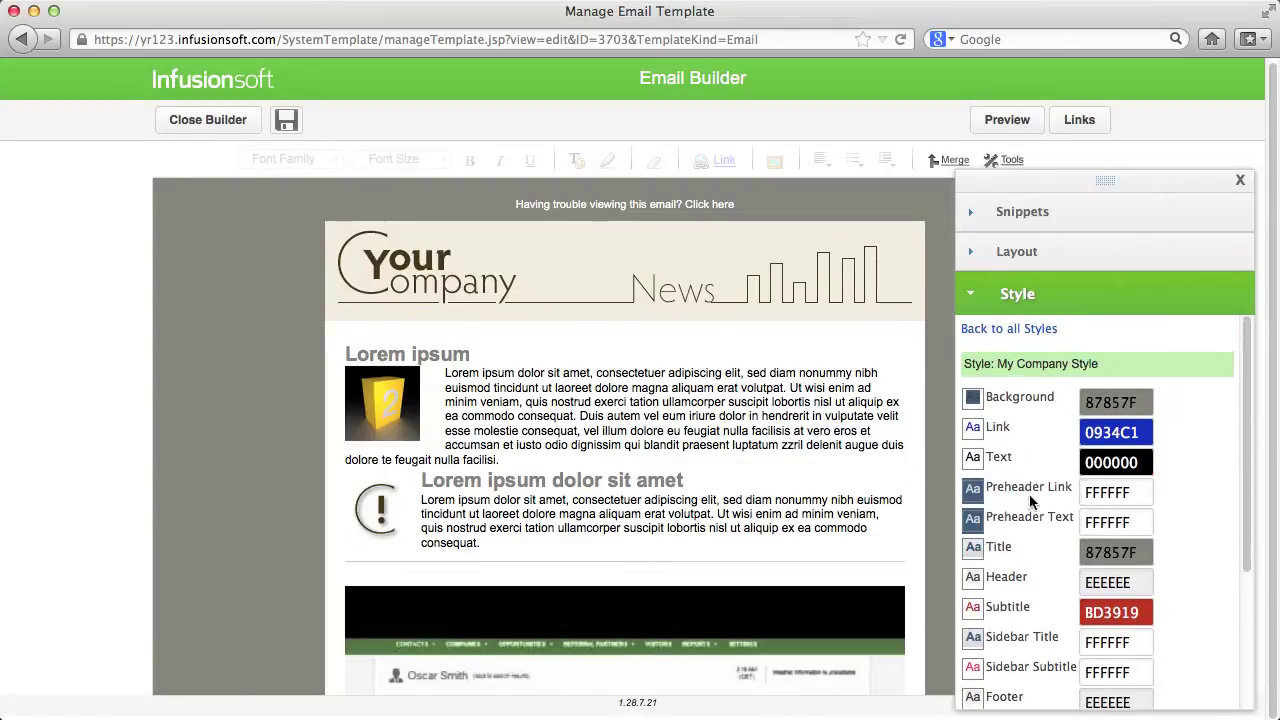
pyautogui.click(1036, 328)
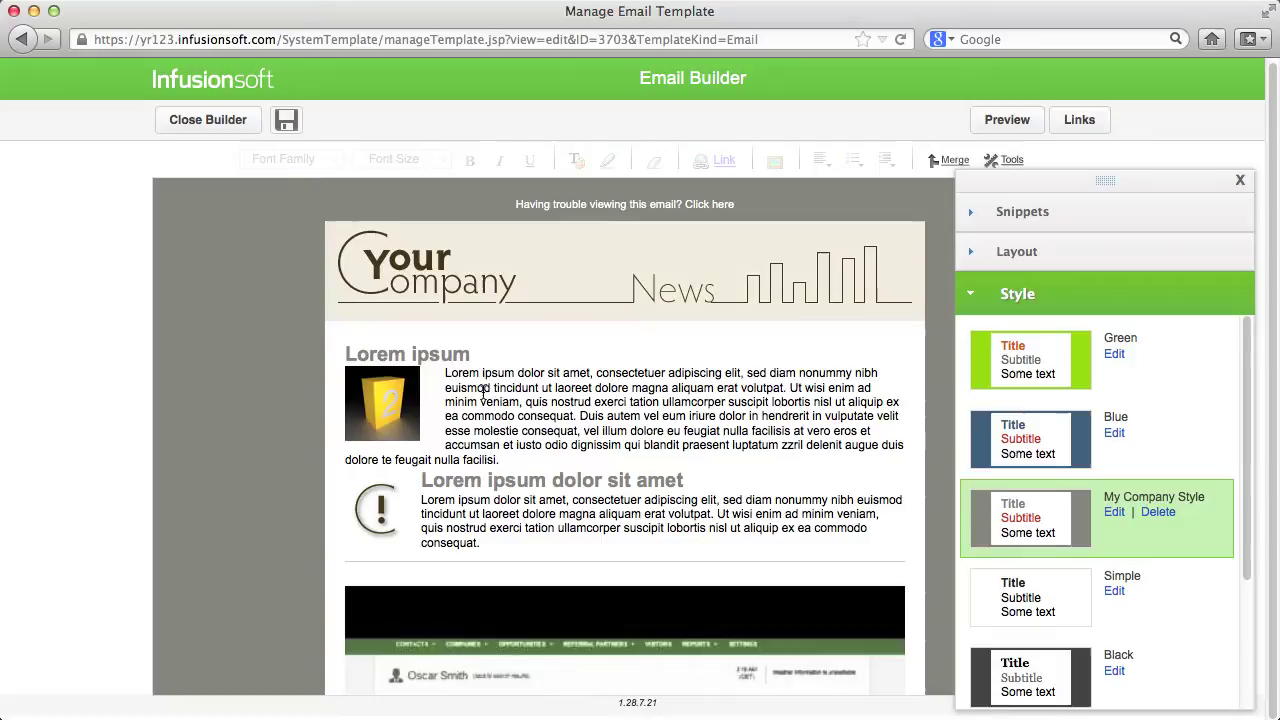
# - Replace the Lorem ipsum heading with 'Dear Customer'
pyautogui.click(442, 355)
pyautogui.moveTo(476, 355); pyautogui.dragTo(344, 358)
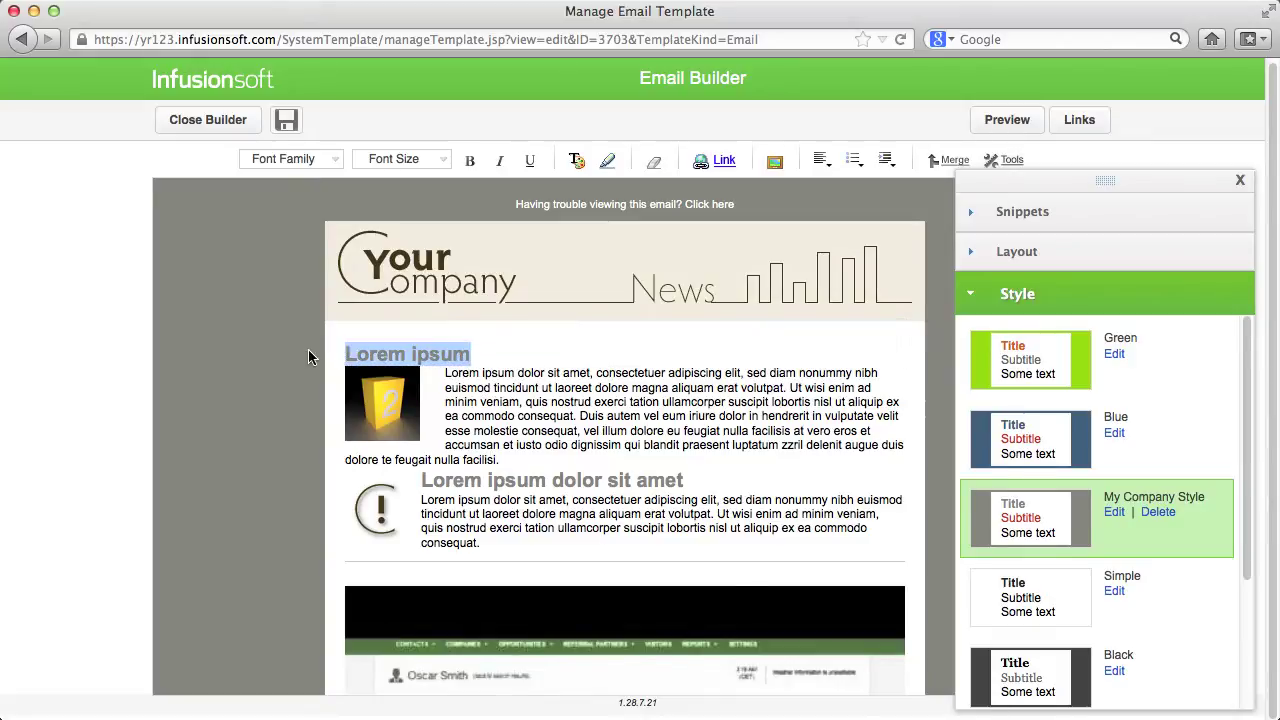
pyautogui.press('BackSpace')
pyautogui.write('Dear Customer')
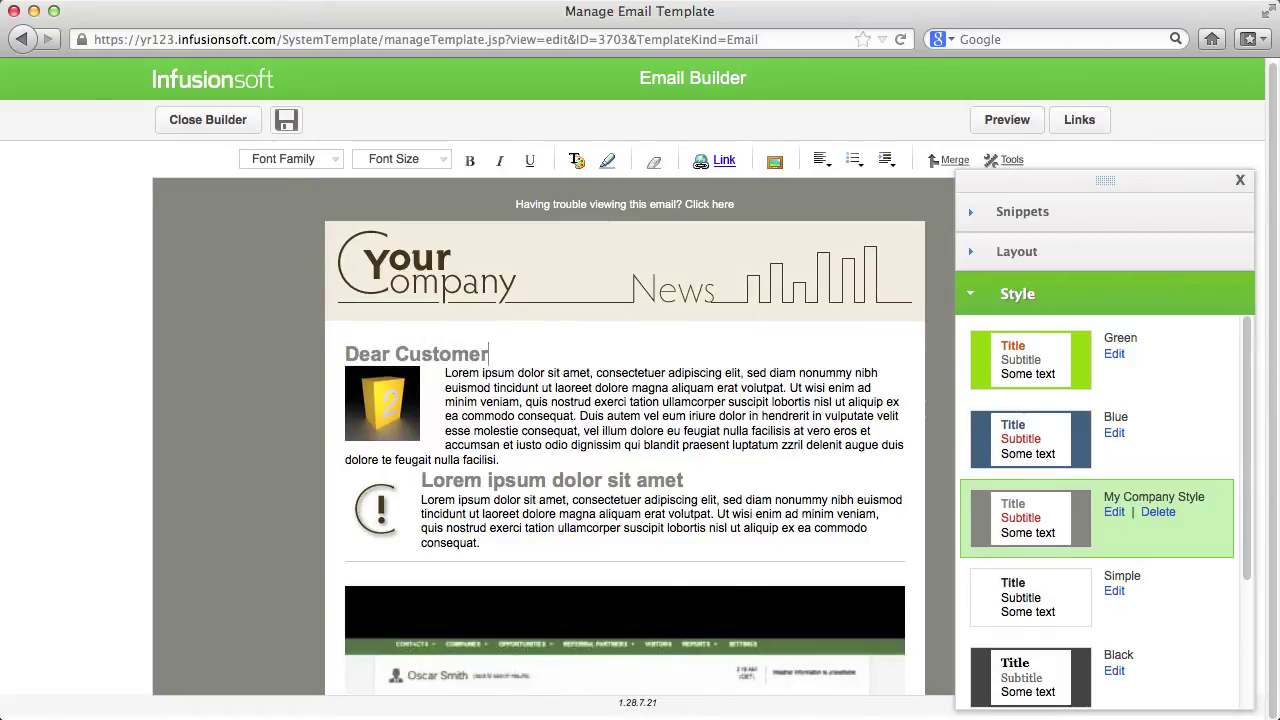
# - Start the paragraph with bold 'Your text' and underline 'Ut wisi enim ad minim veniam'
pyautogui.click(442, 377)
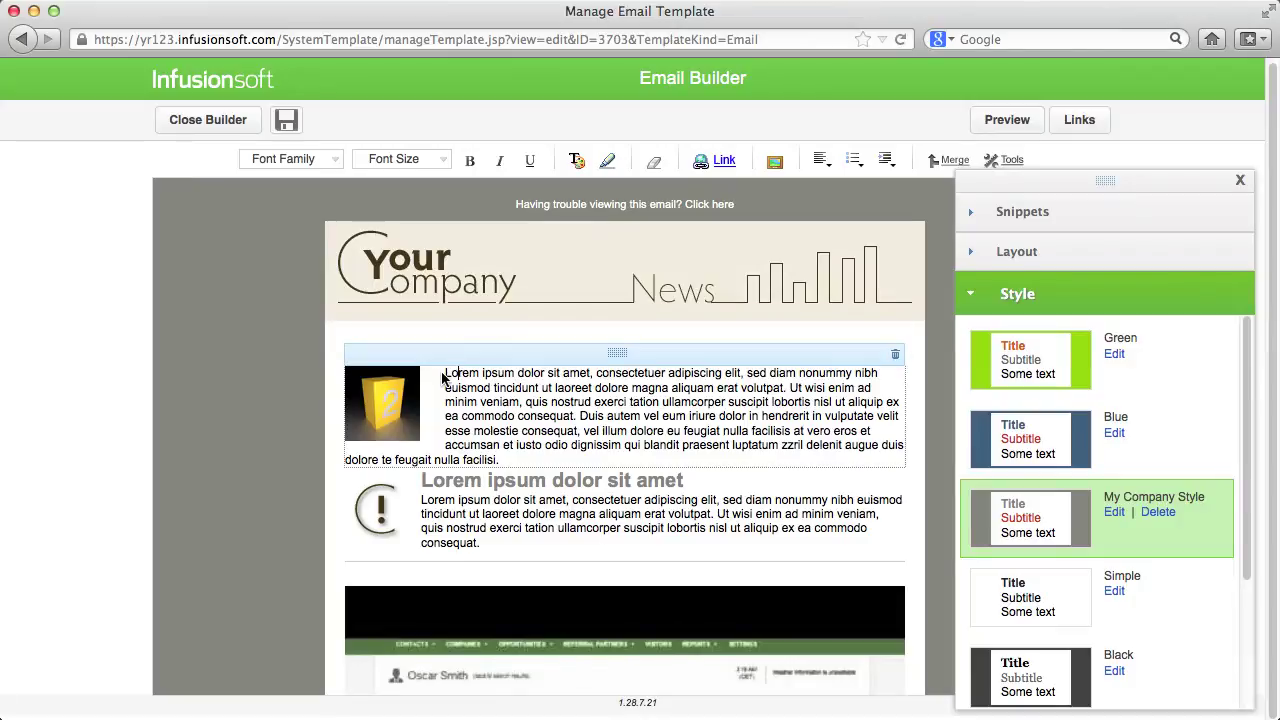
pyautogui.moveTo(446, 373); pyautogui.dragTo(741, 373)
pyautogui.write('Your text, sed diam nonummy nibh euismod tincidunt ut laoreet dolore magna aliquam')
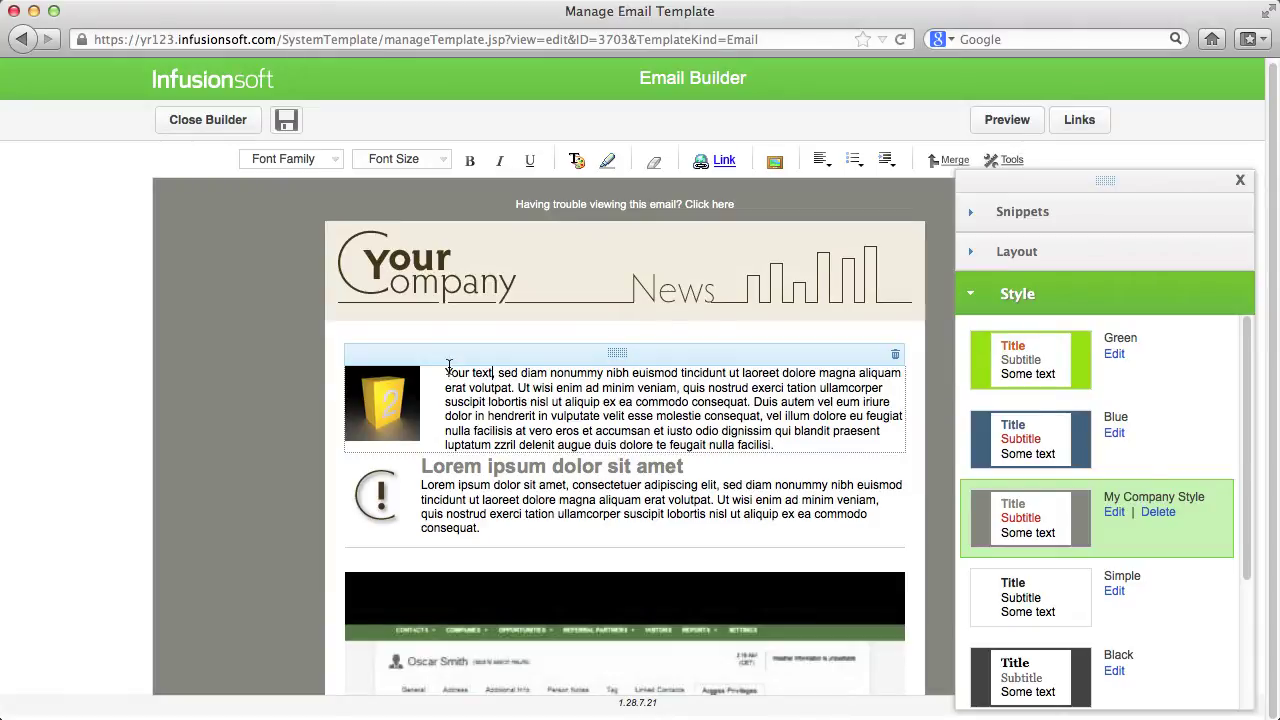
pyautogui.moveTo(445, 366); pyautogui.dragTo(491, 372)
pyautogui.click(474, 163)
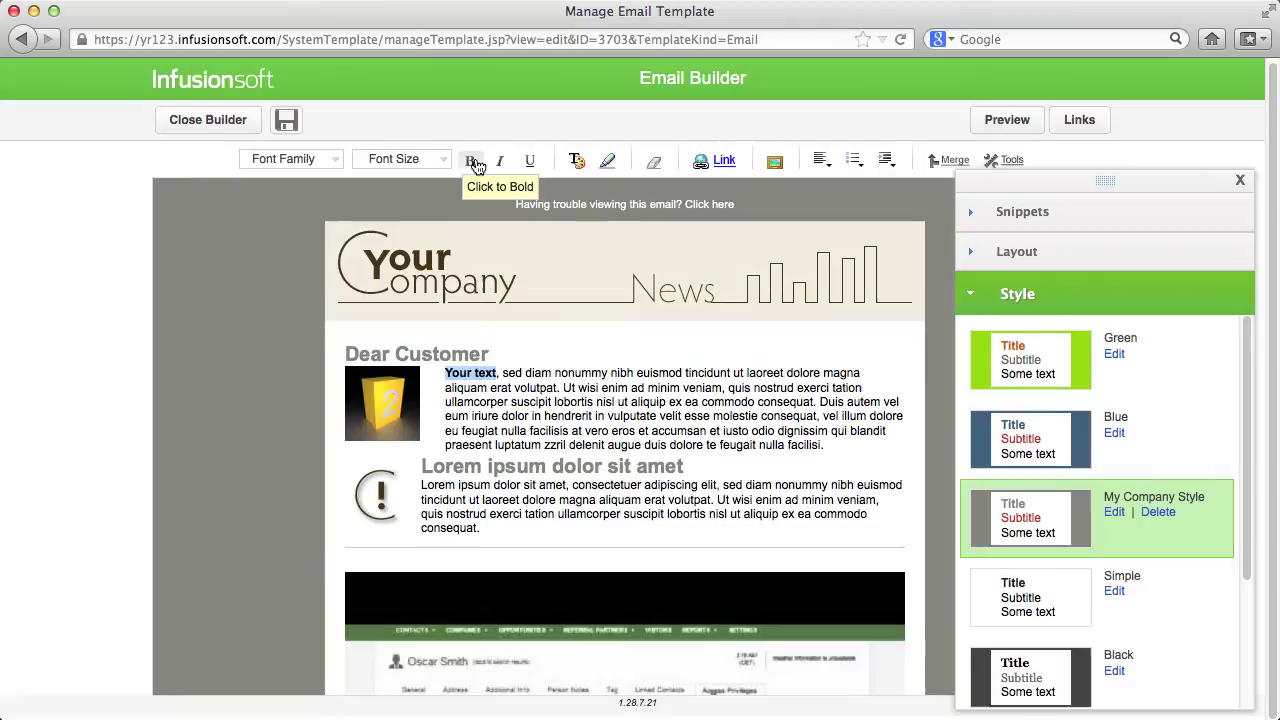
pyautogui.moveTo(563, 388); pyautogui.dragTo(722, 388)
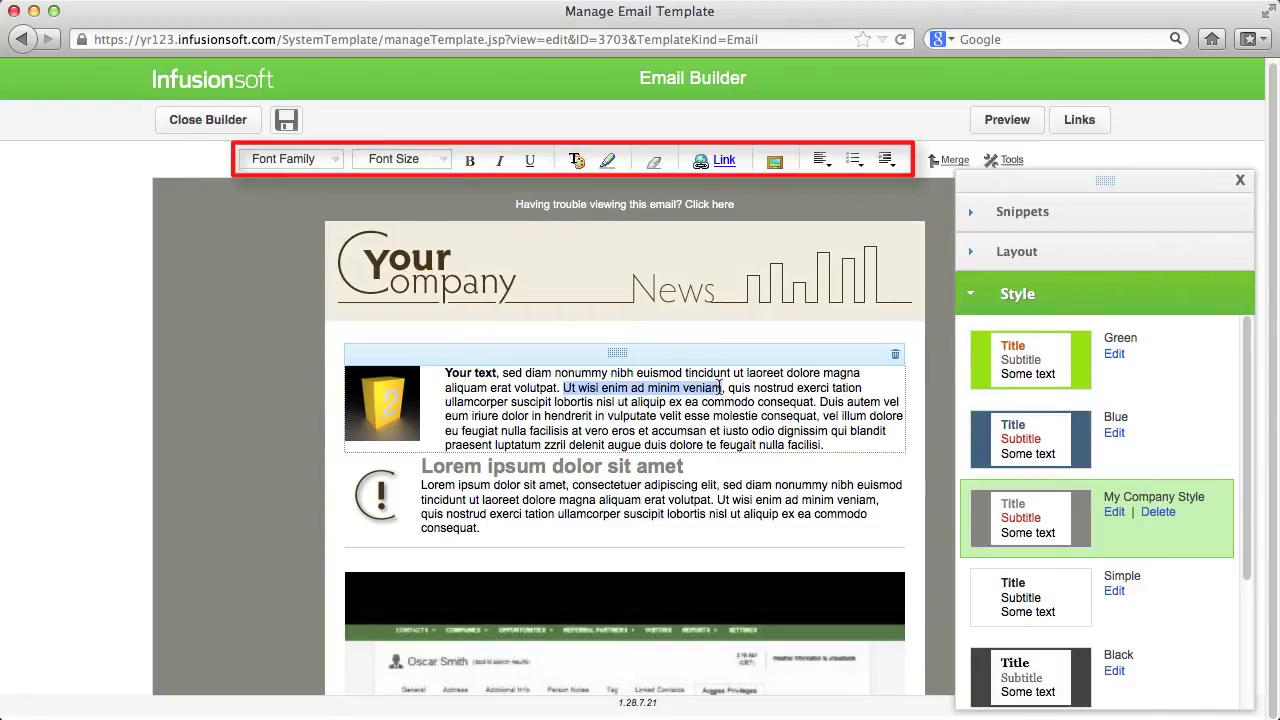
pyautogui.click(533, 163)
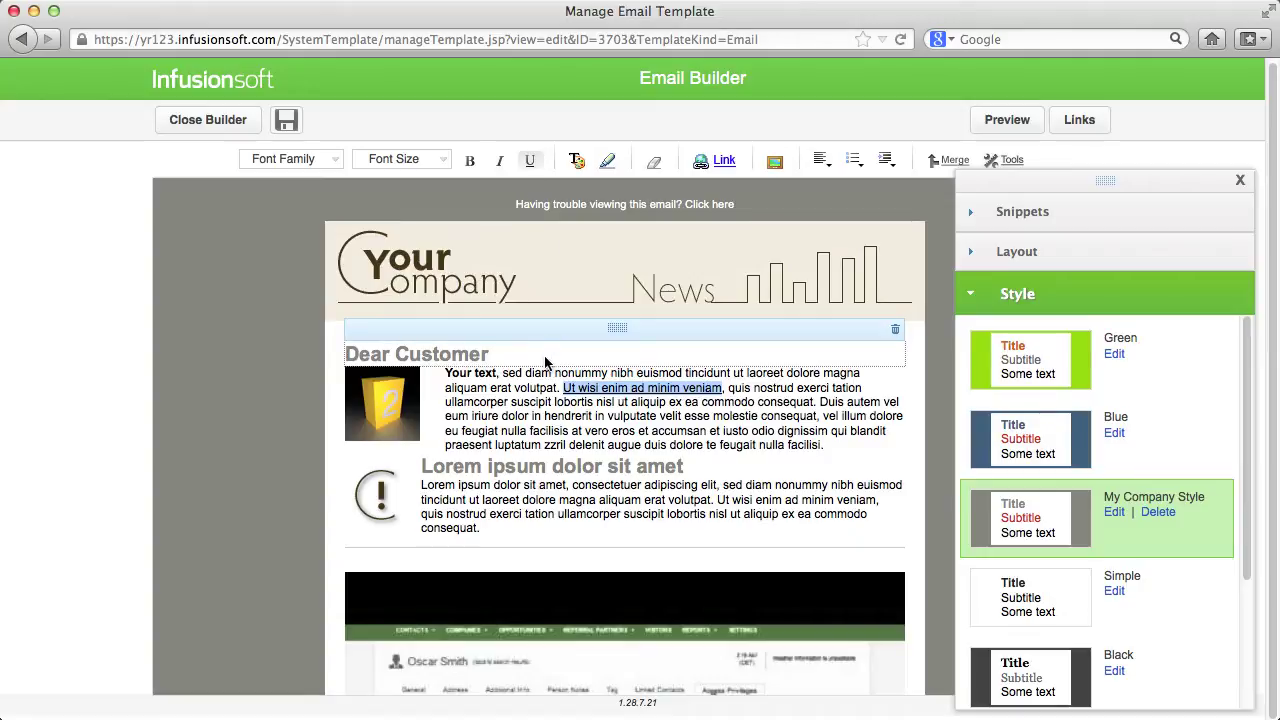
pyautogui.click(530, 391)
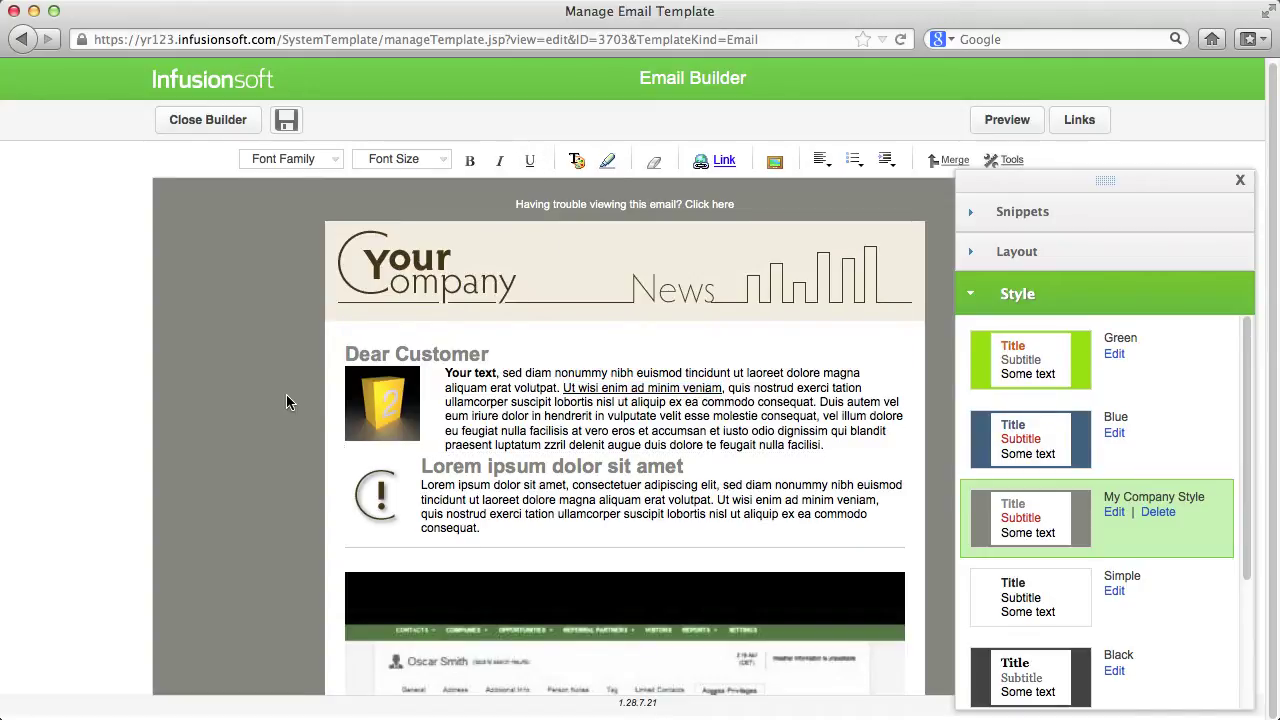
# - Replace 'Customer' in the heading with the contact First Name and Last Name merge fields
pyautogui.click(942, 162)
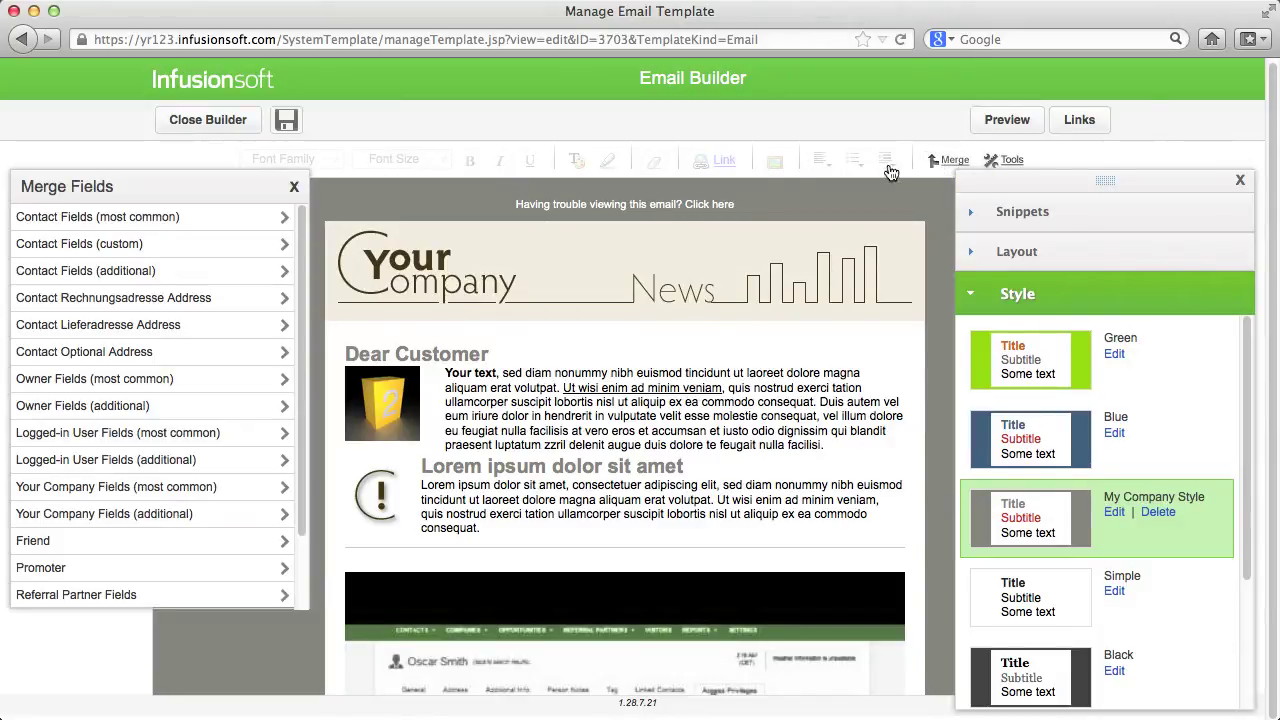
pyautogui.click(131, 218)
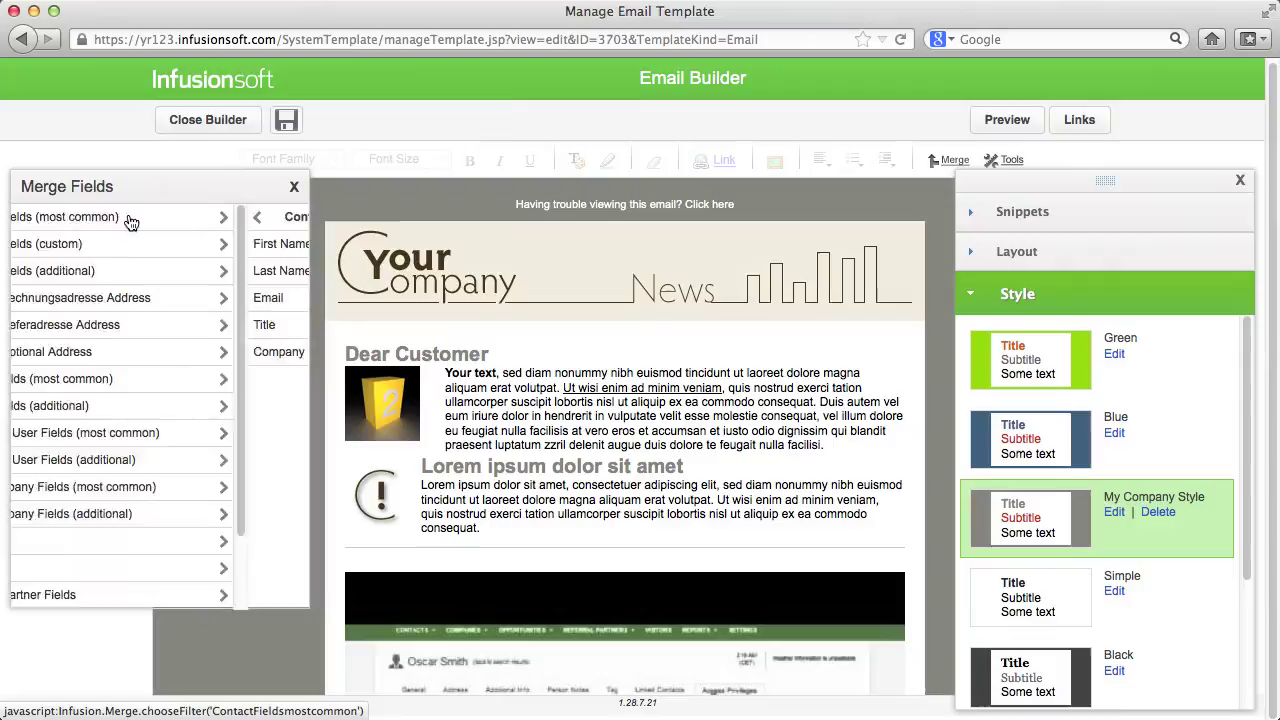
pyautogui.click(430, 350)
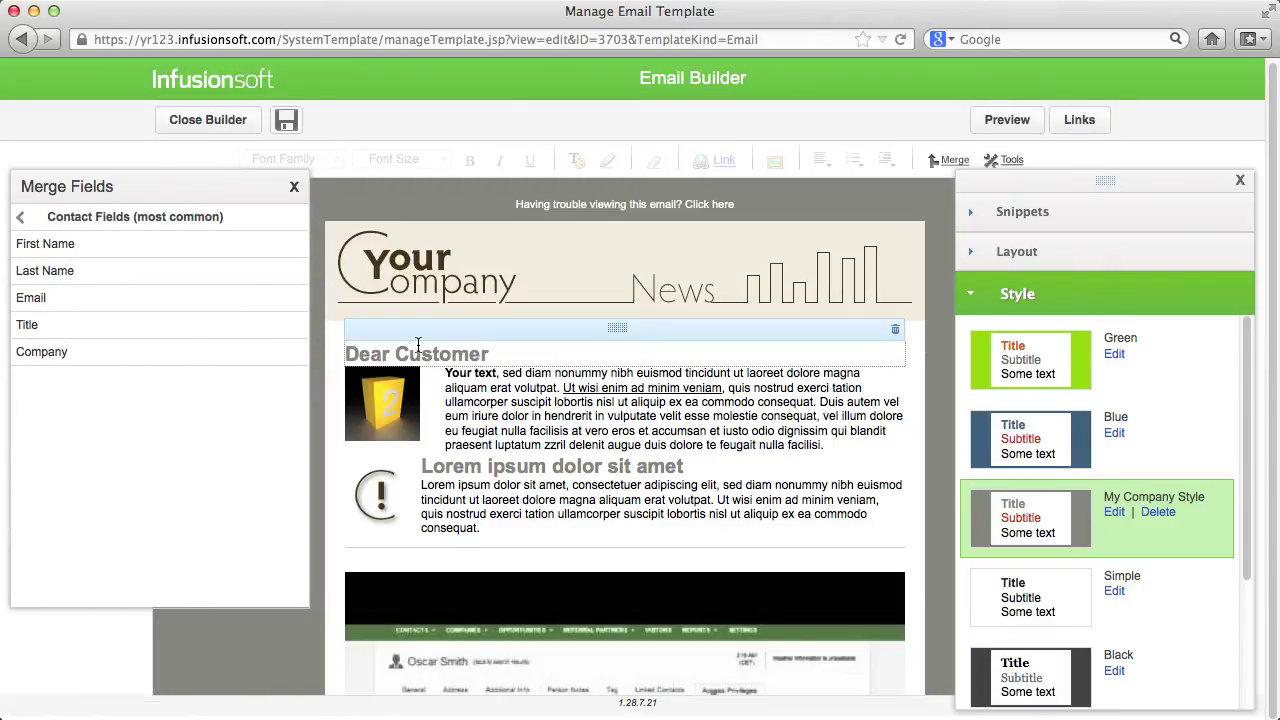
pyautogui.click(487, 353)
pyautogui.press('BackSpace')
pyautogui.press('BackSpace')
pyautogui.press('BackSpace')
pyautogui.press('BackSpace')
pyautogui.press('BackSpace')
pyautogui.press('BackSpace')
pyautogui.press('BackSpace')
pyautogui.press('BackSpace')
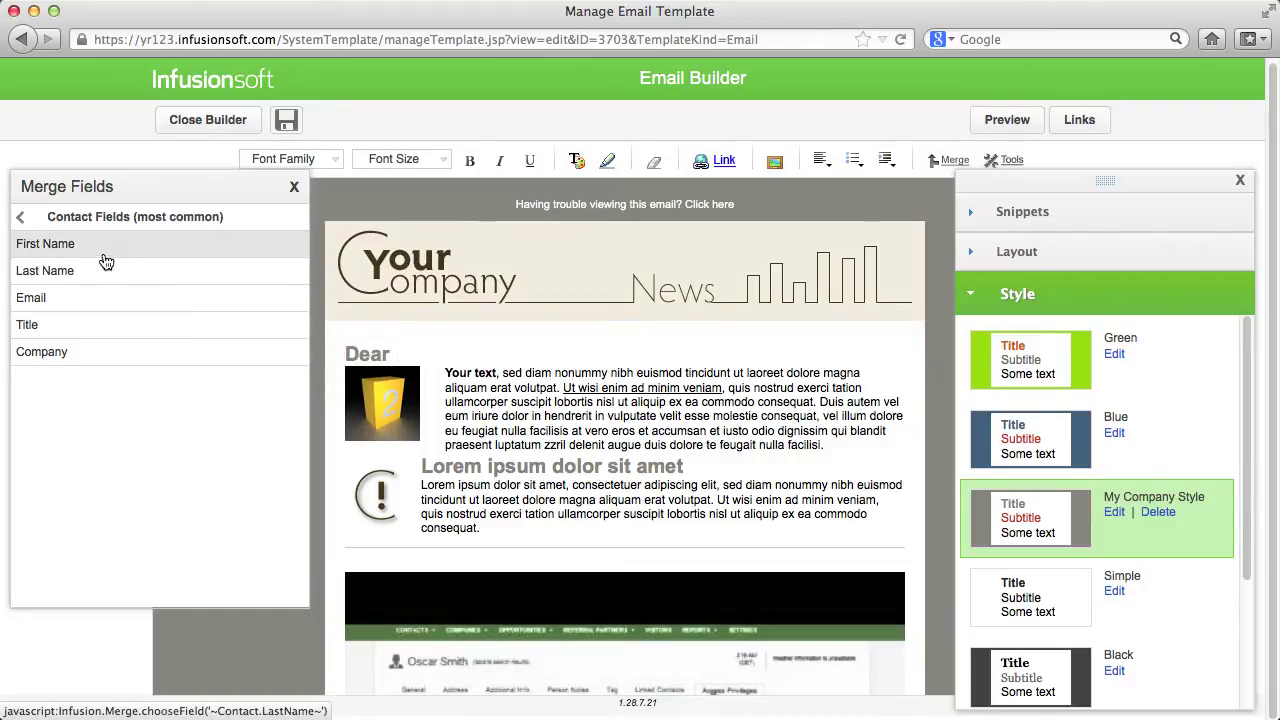
pyautogui.click(60, 244)
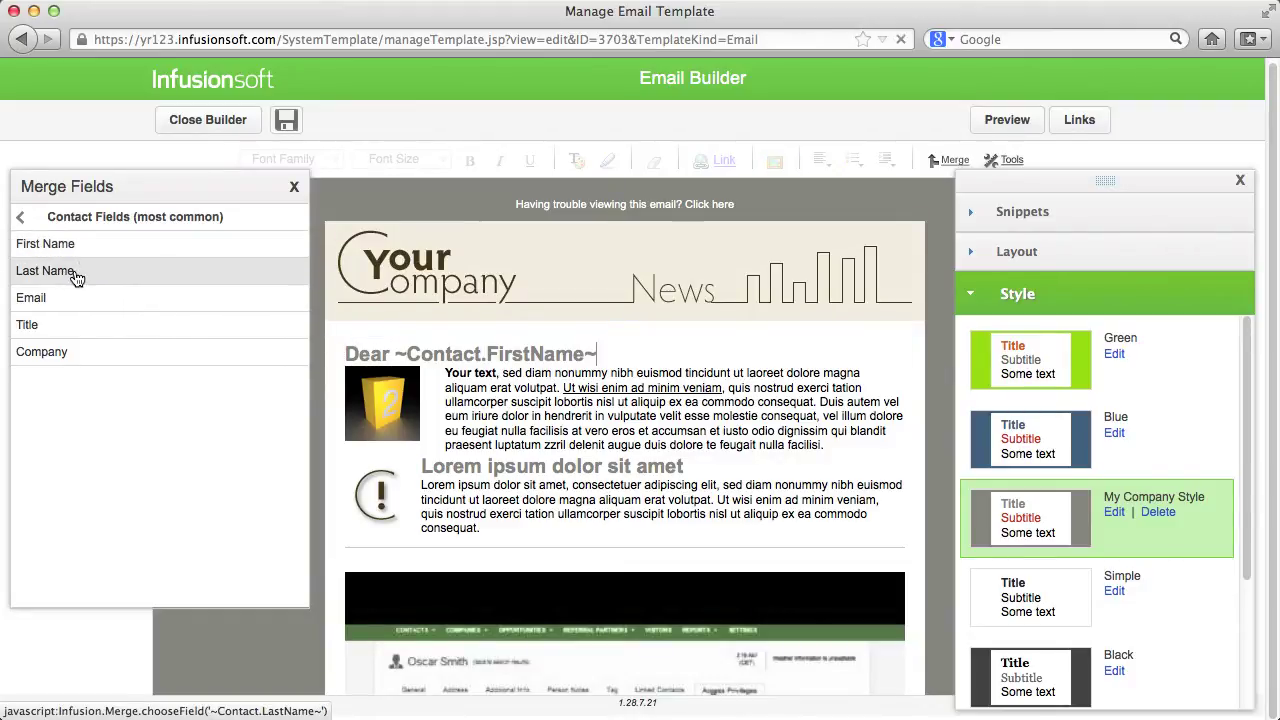
pyautogui.click(76, 274)
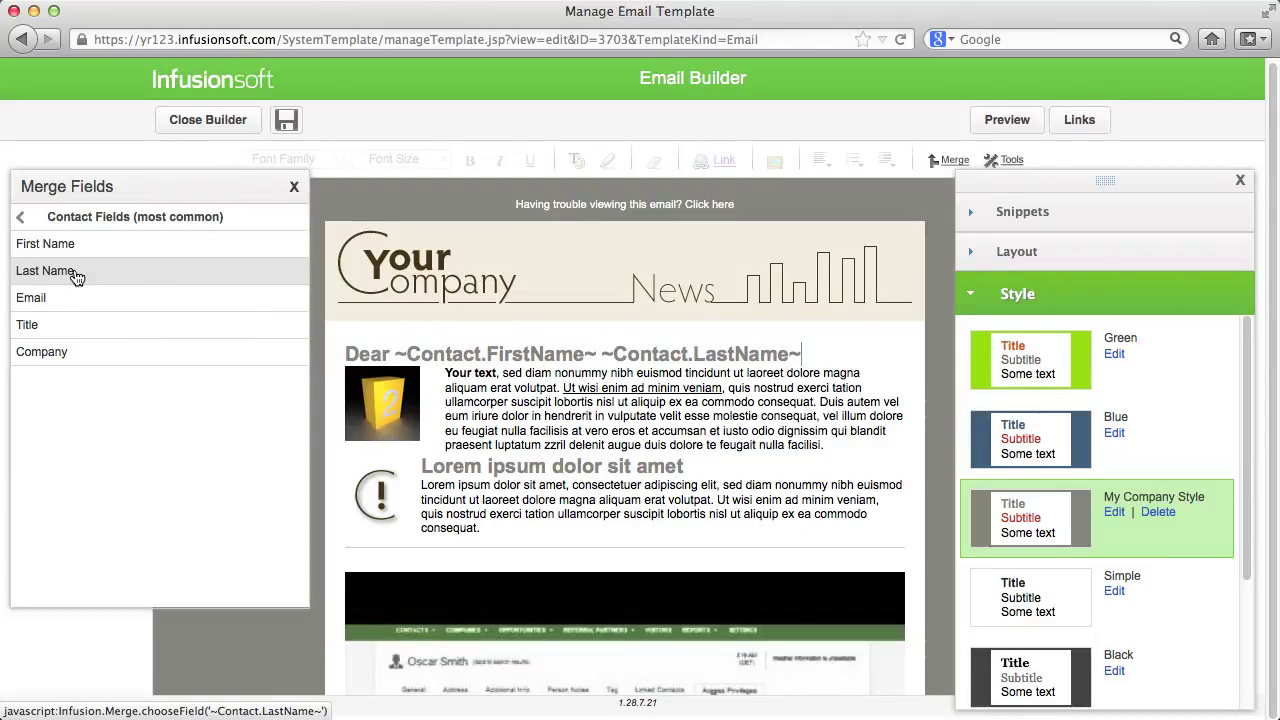
# - Switch the merge field list to the Digital Products category
pyautogui.click(76, 219)
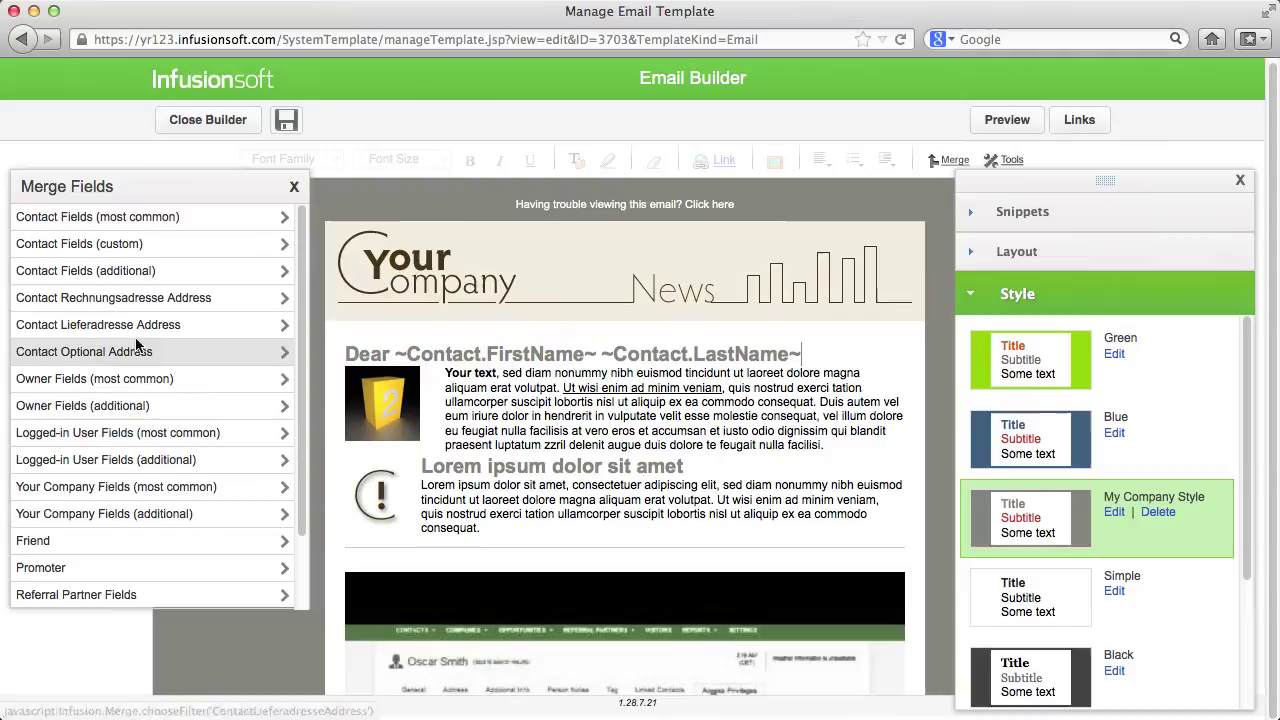
pyautogui.scroll(-2, 178, 427)
pyautogui.scroll(-2, 178, 427)
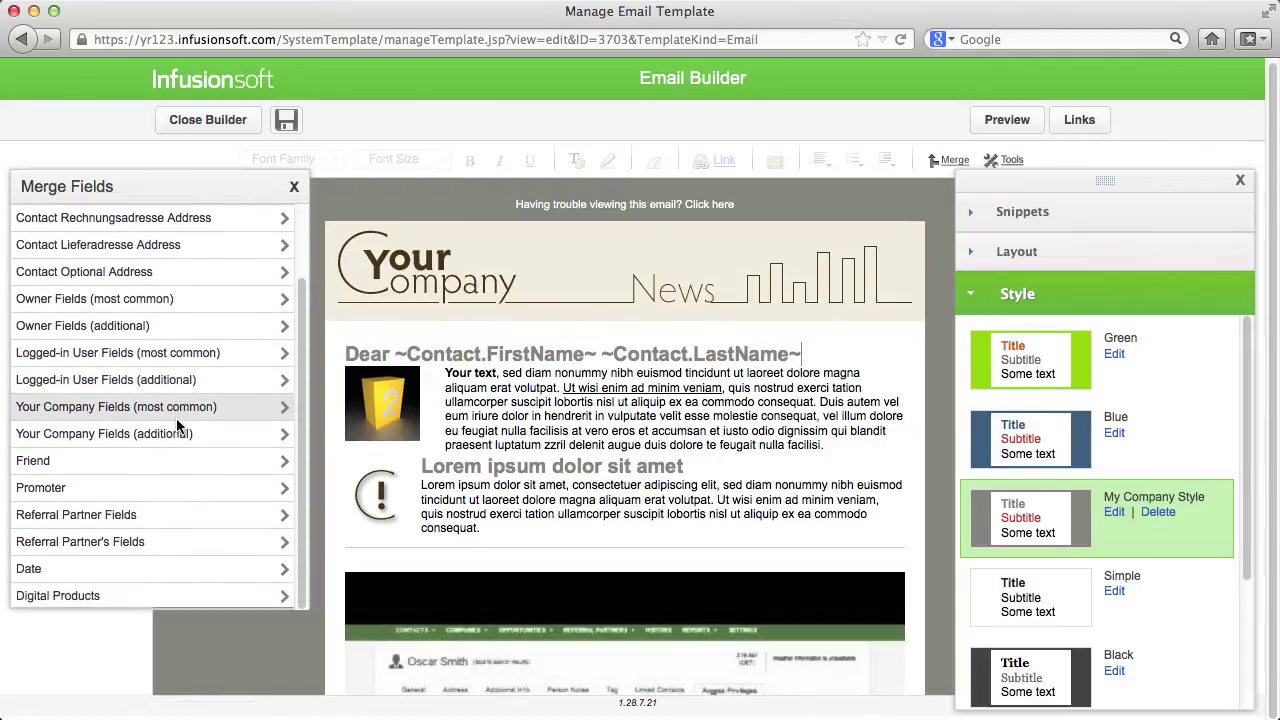
pyautogui.click(188, 594)
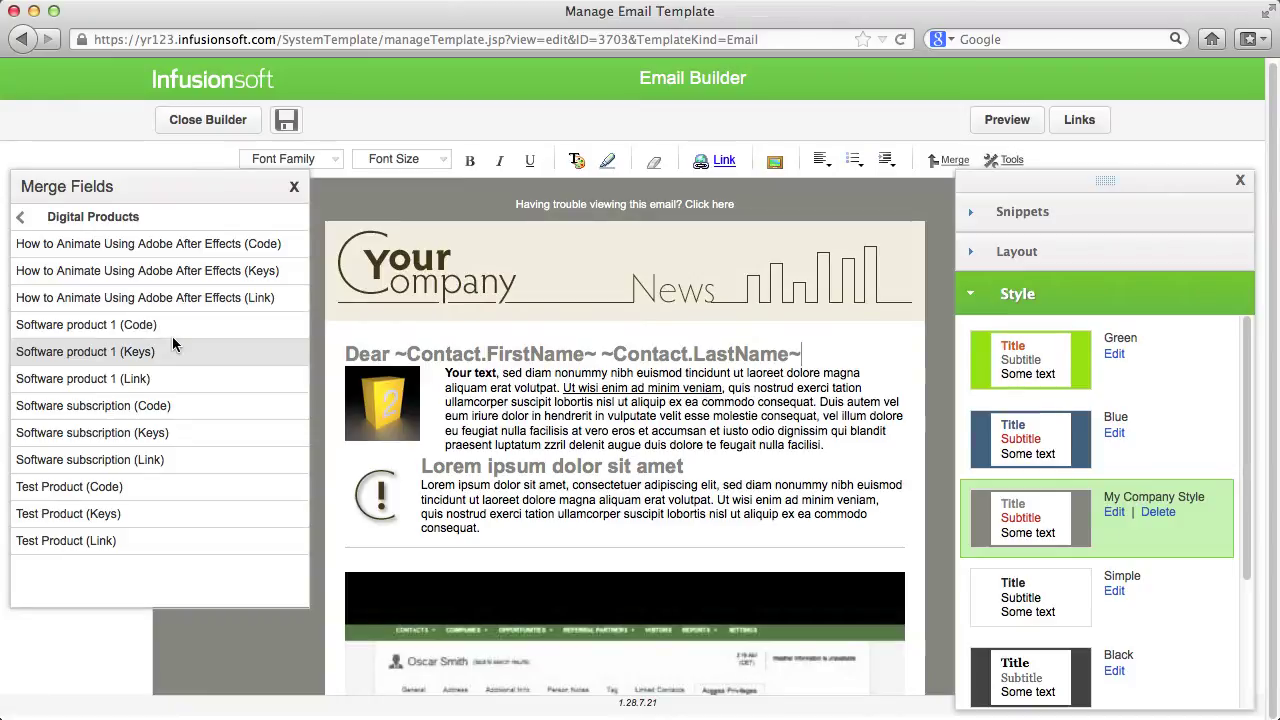
# - Add a 15 px spacer between the first two articles and save the template
pyautogui.click(294, 188)
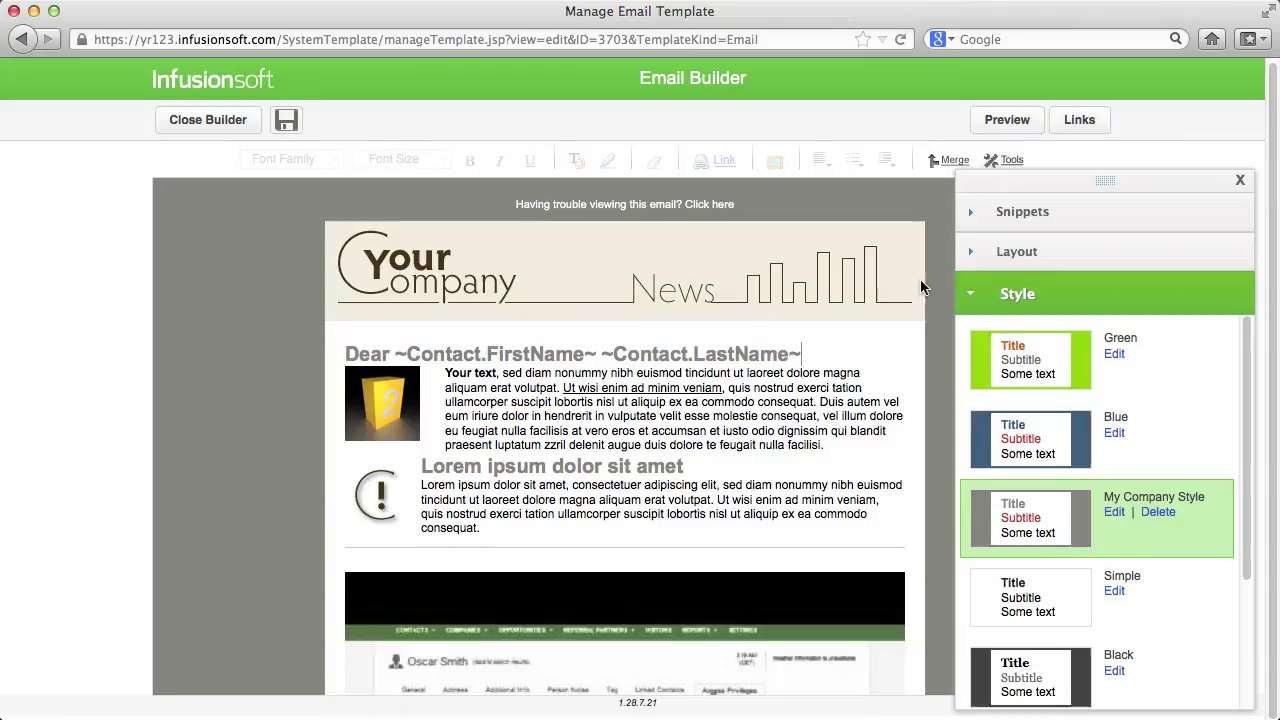
pyautogui.click(1025, 212)
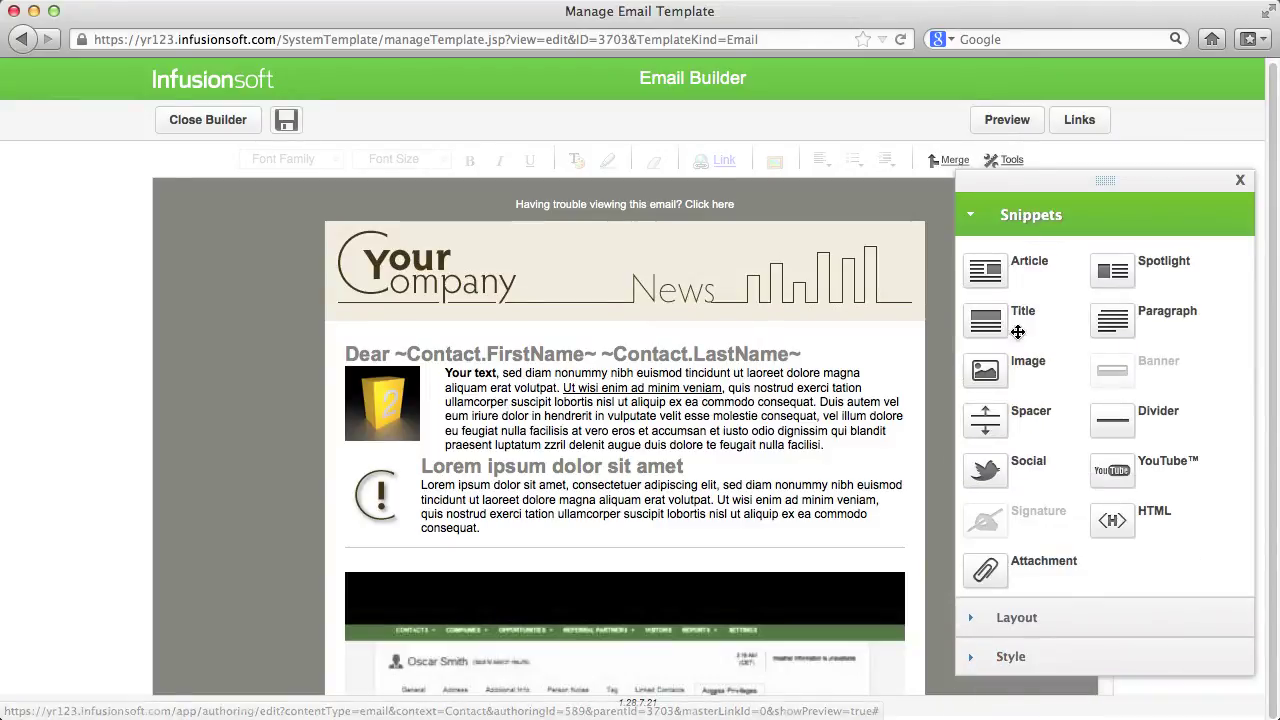
pyautogui.moveTo(998, 418); pyautogui.dragTo(755, 443)
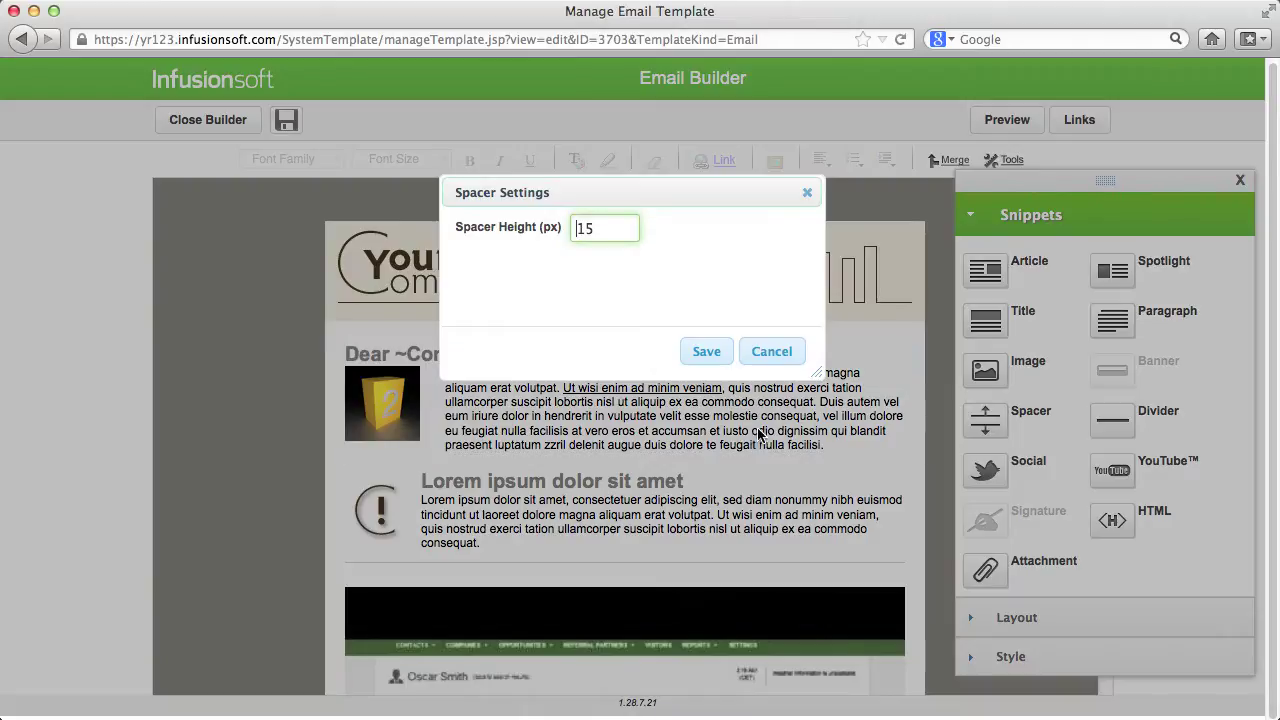
pyautogui.click(707, 352)
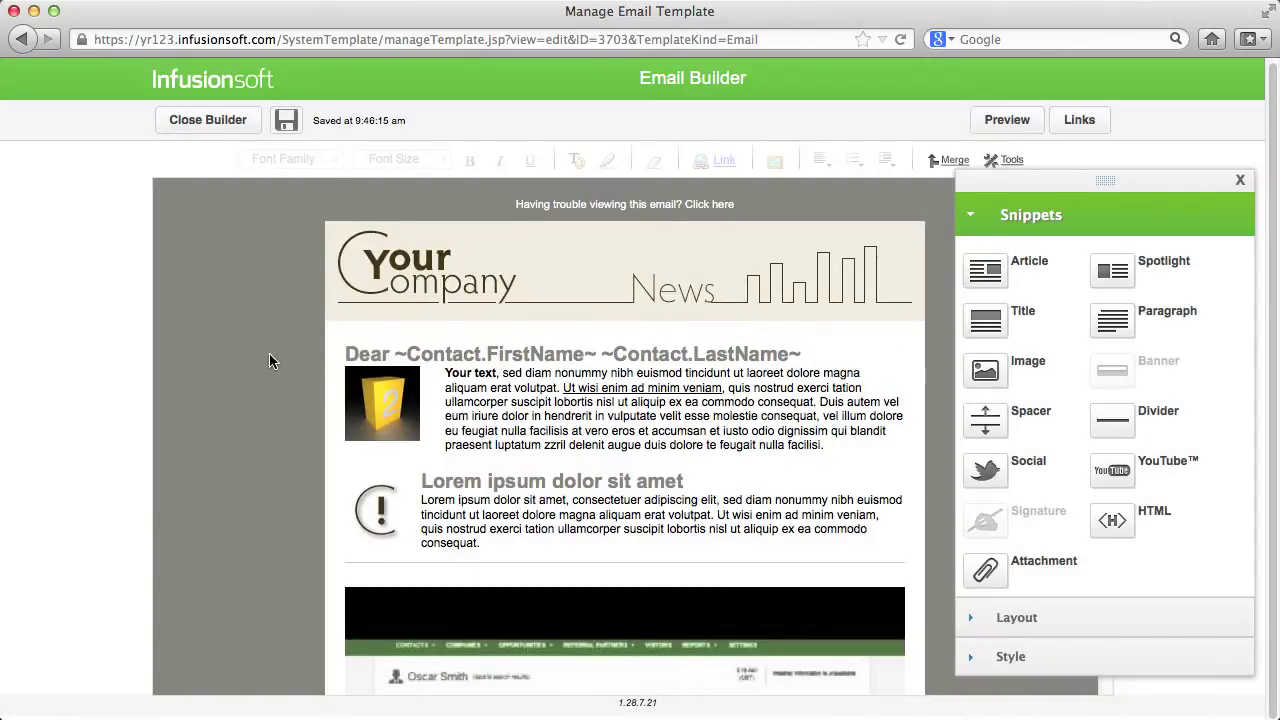
pyautogui.click(287, 122)
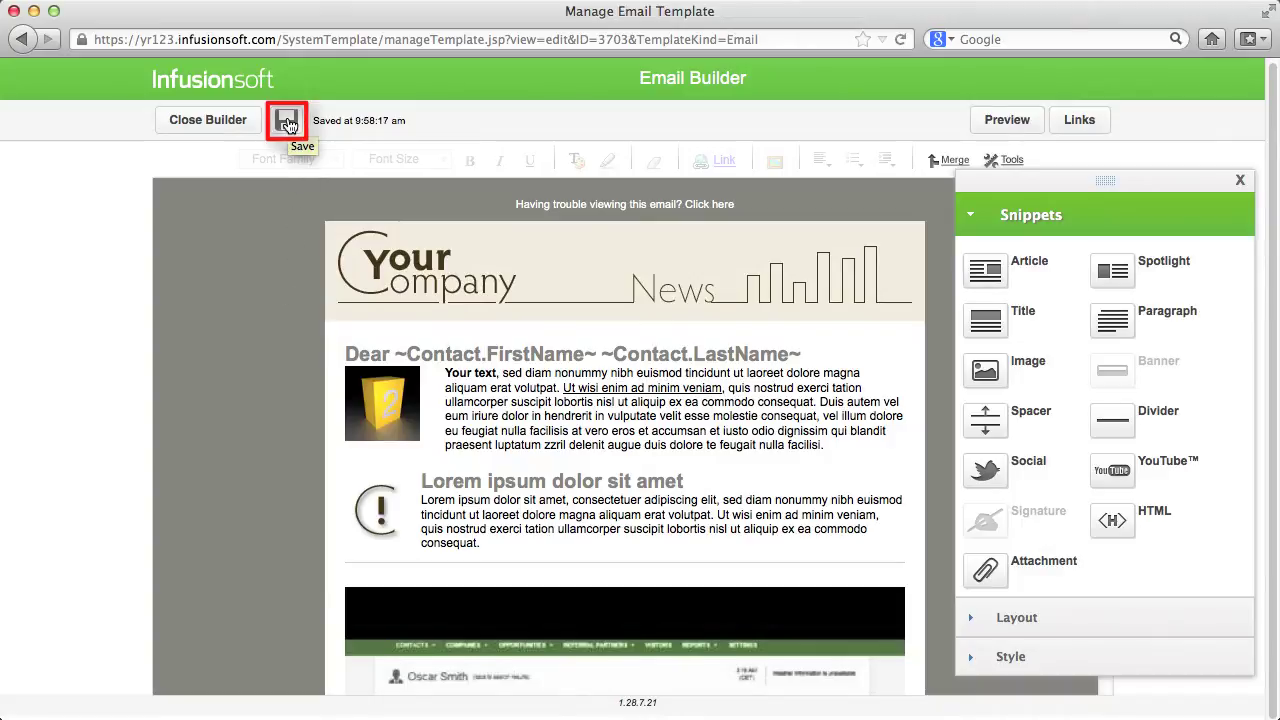
# - Set the Newsletter Template email's Ready to Send to Yes and save it
pyautogui.click(207, 120)
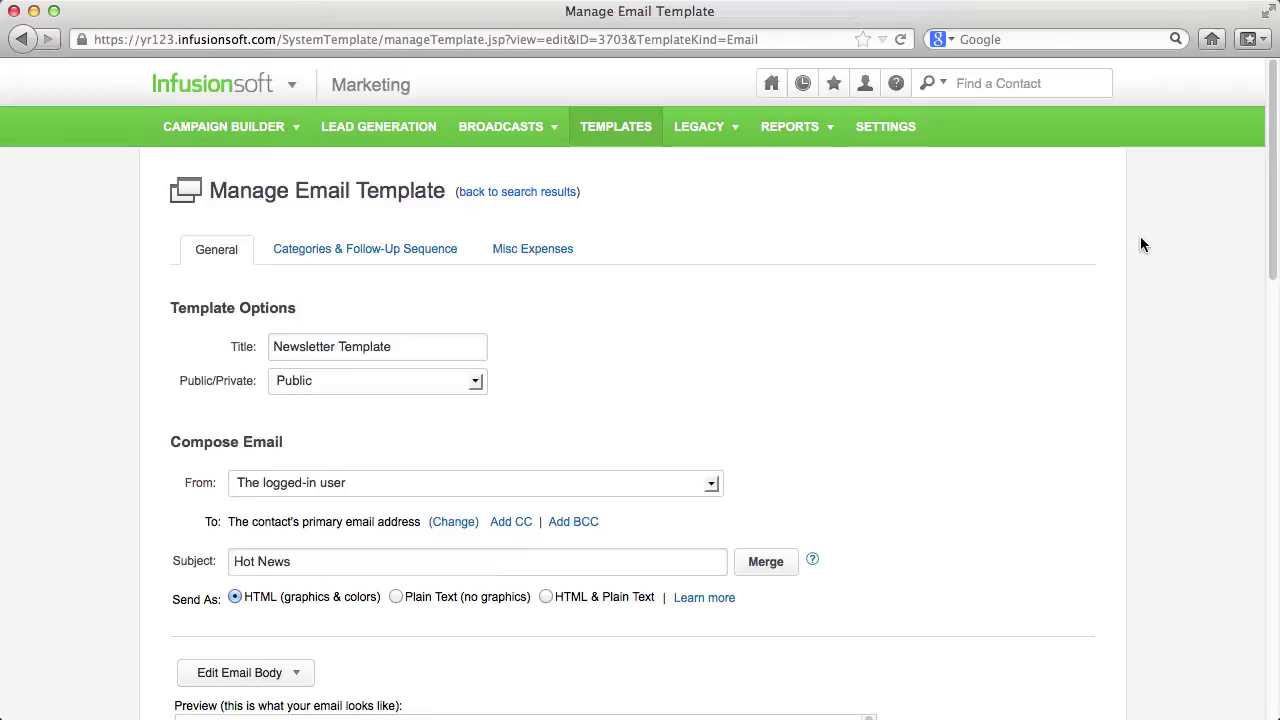
pyautogui.scroll(-15, 1141, 240)
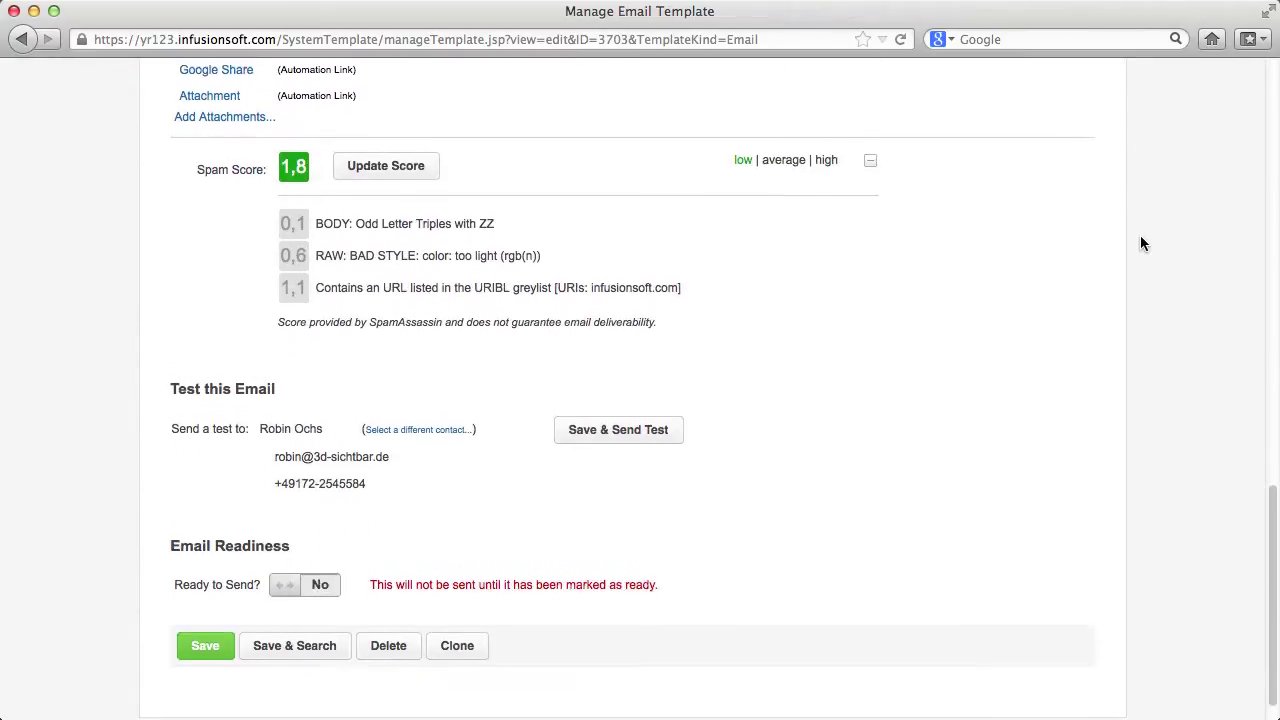
pyautogui.scroll(-1, 1141, 244)
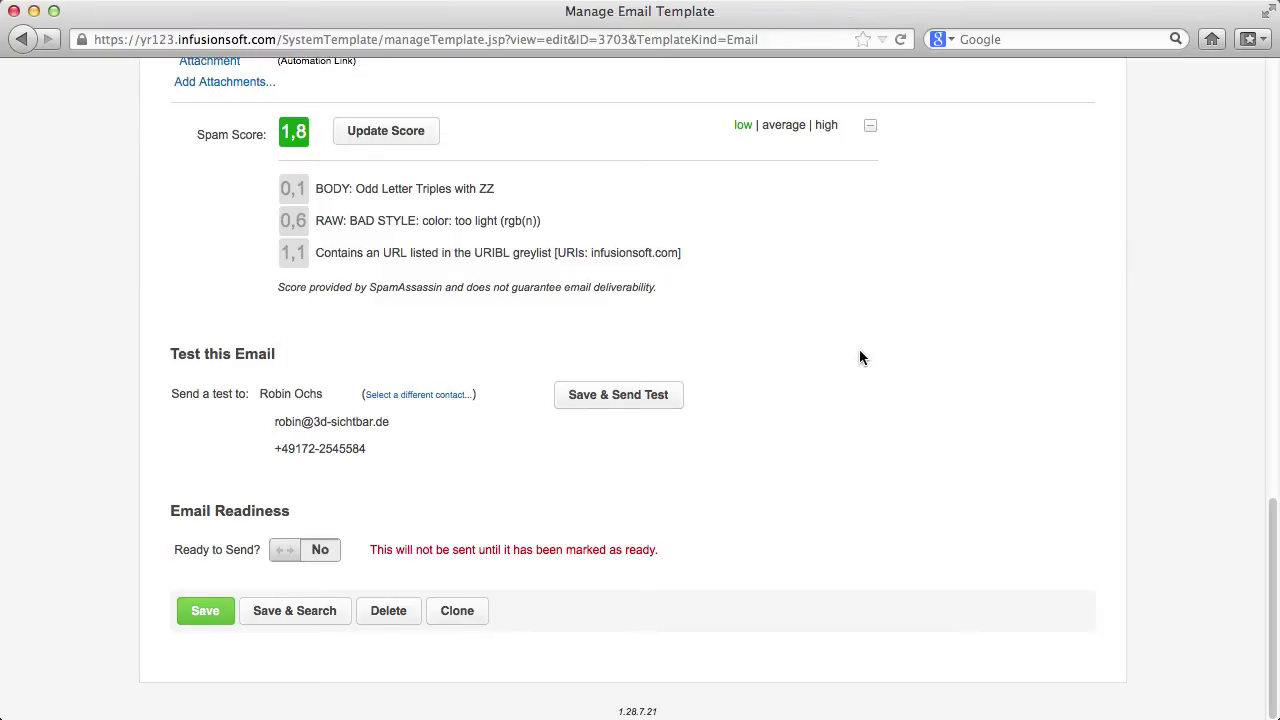
pyautogui.click(320, 552)
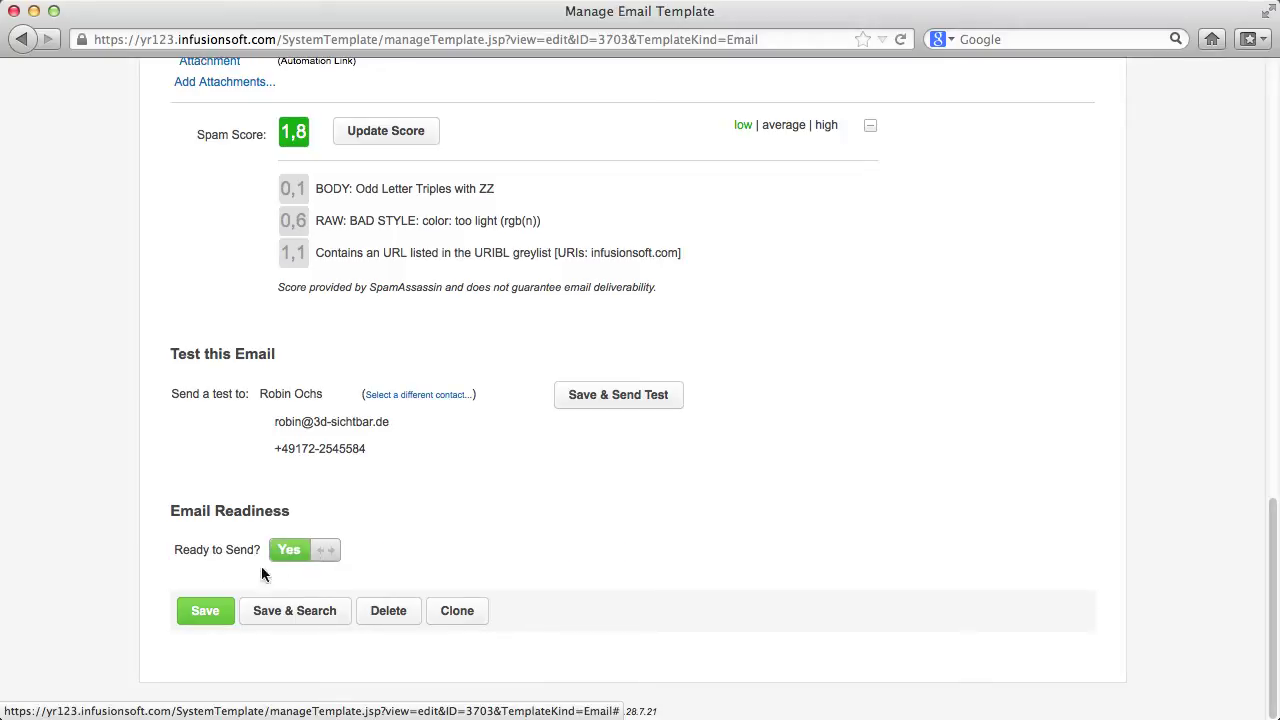
pyautogui.click(202, 614)
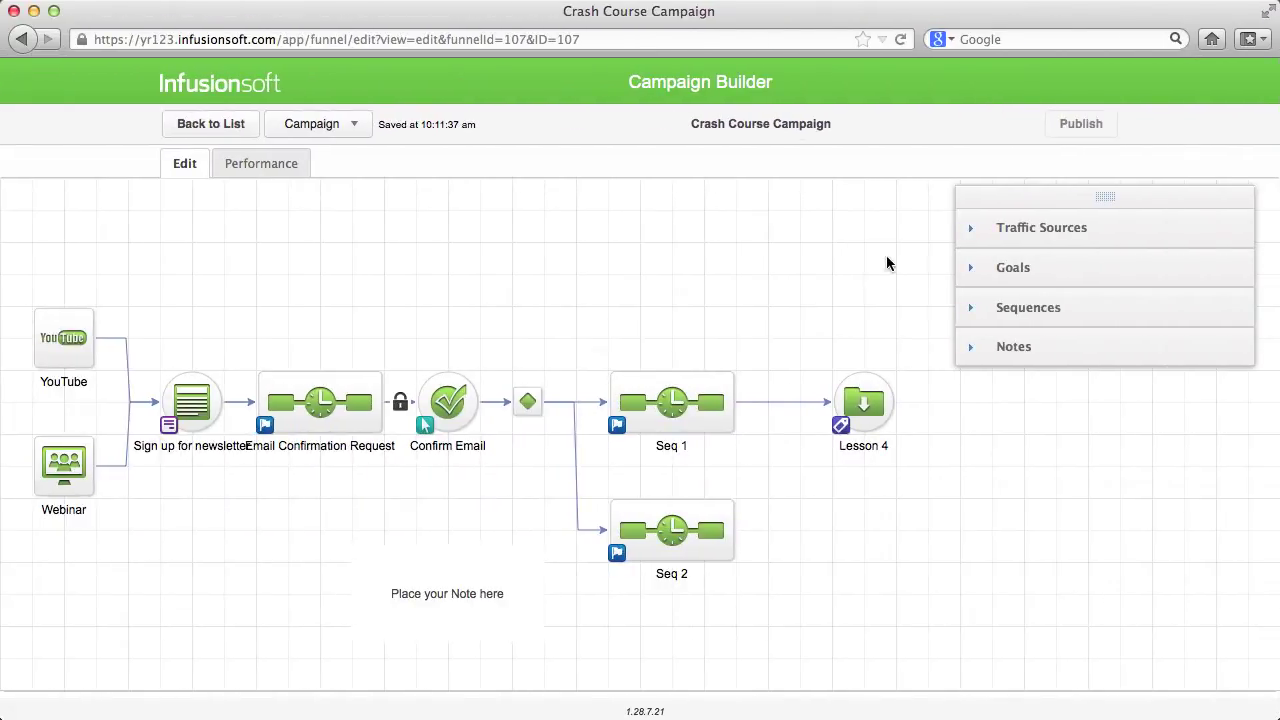
# - Drop a 'Sign up for newsletter' goal on the canvas, triggered by Submits a Web Form
pyautogui.click(1000, 268)
pyautogui.moveTo(995, 335); pyautogui.dragTo(768, 277)
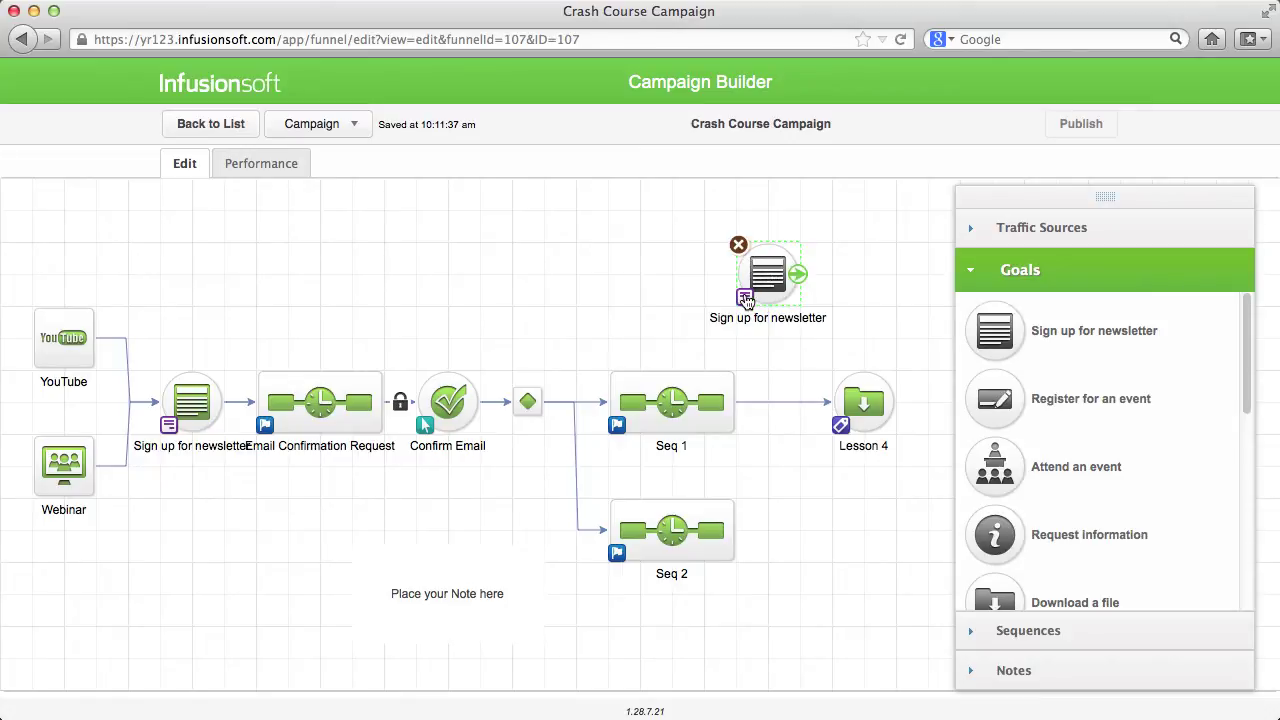
pyautogui.doubleClick(743, 300)
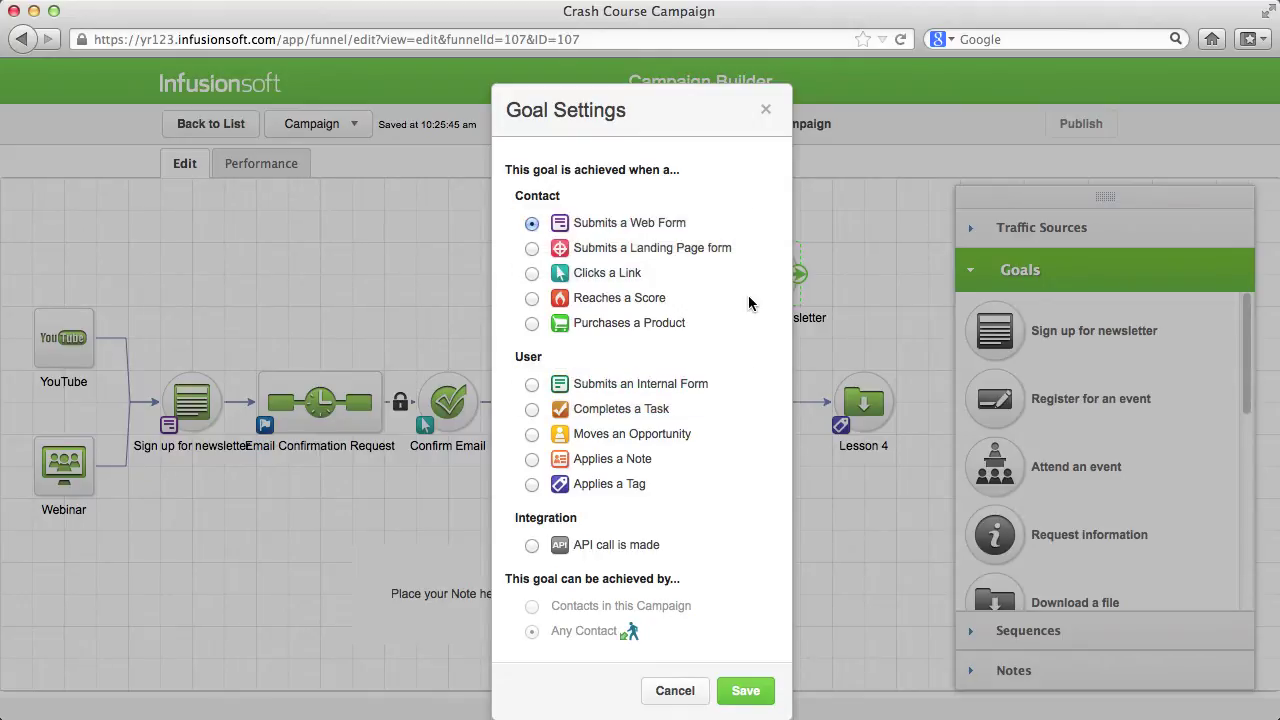
pyautogui.click(748, 700)
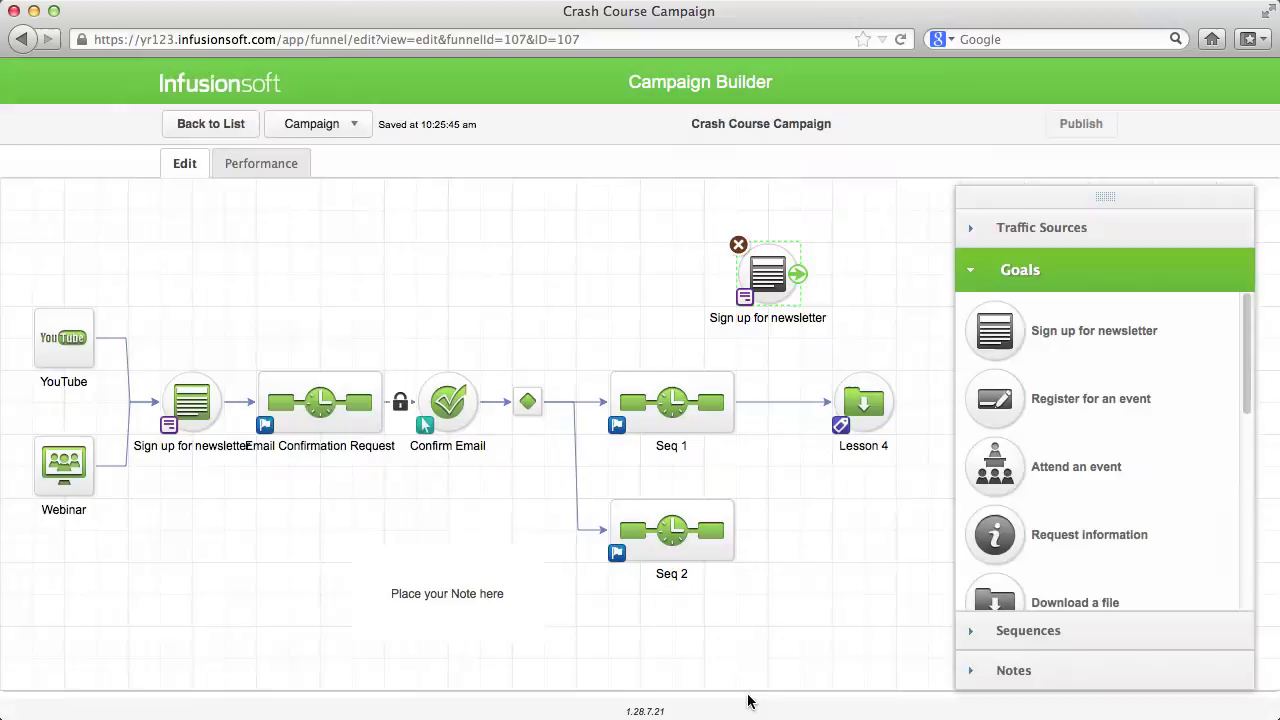
# - Open the Sign up for newsletter web form, check its Thank-you Page, and return to Design
pyautogui.doubleClick(768, 278)
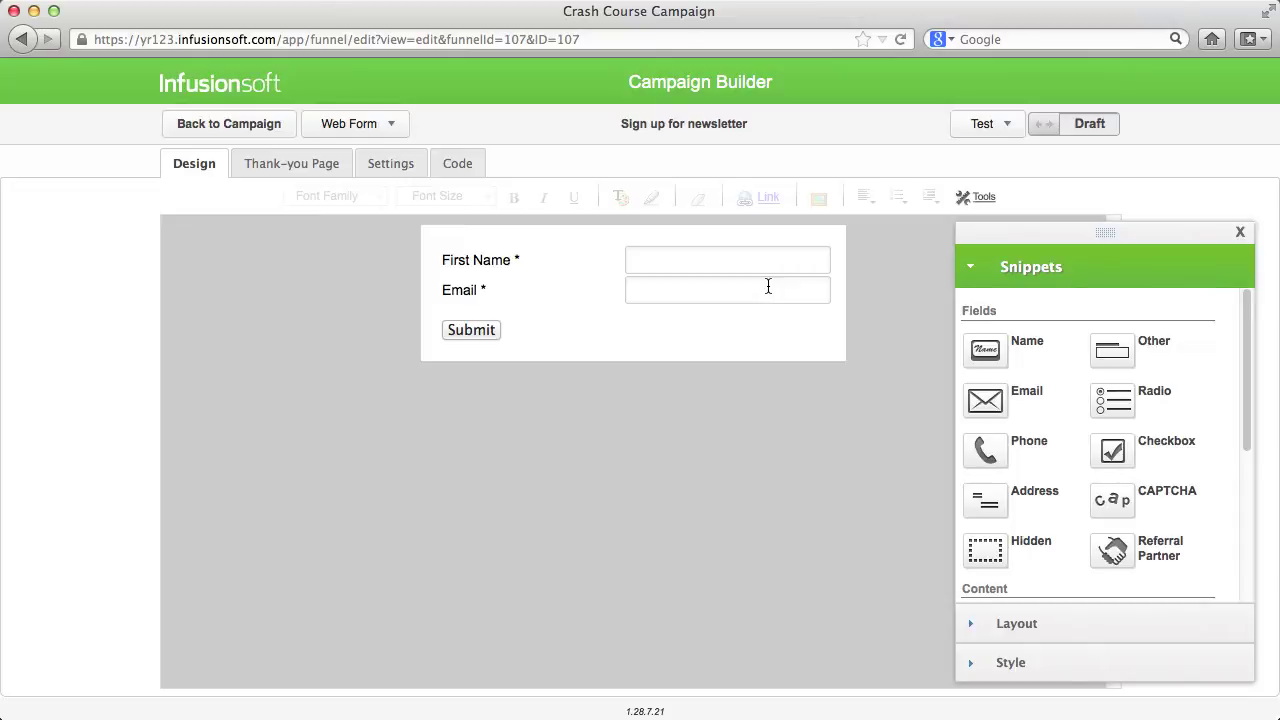
pyautogui.click(332, 170)
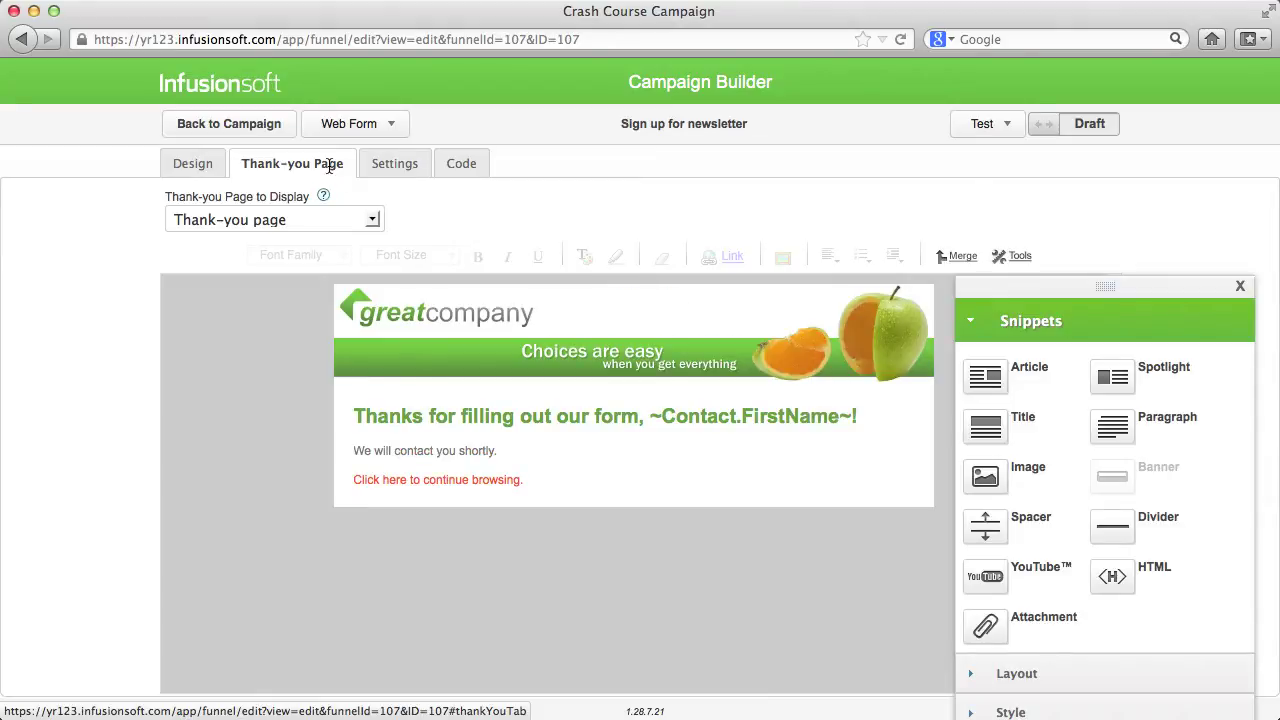
pyautogui.click(198, 170)
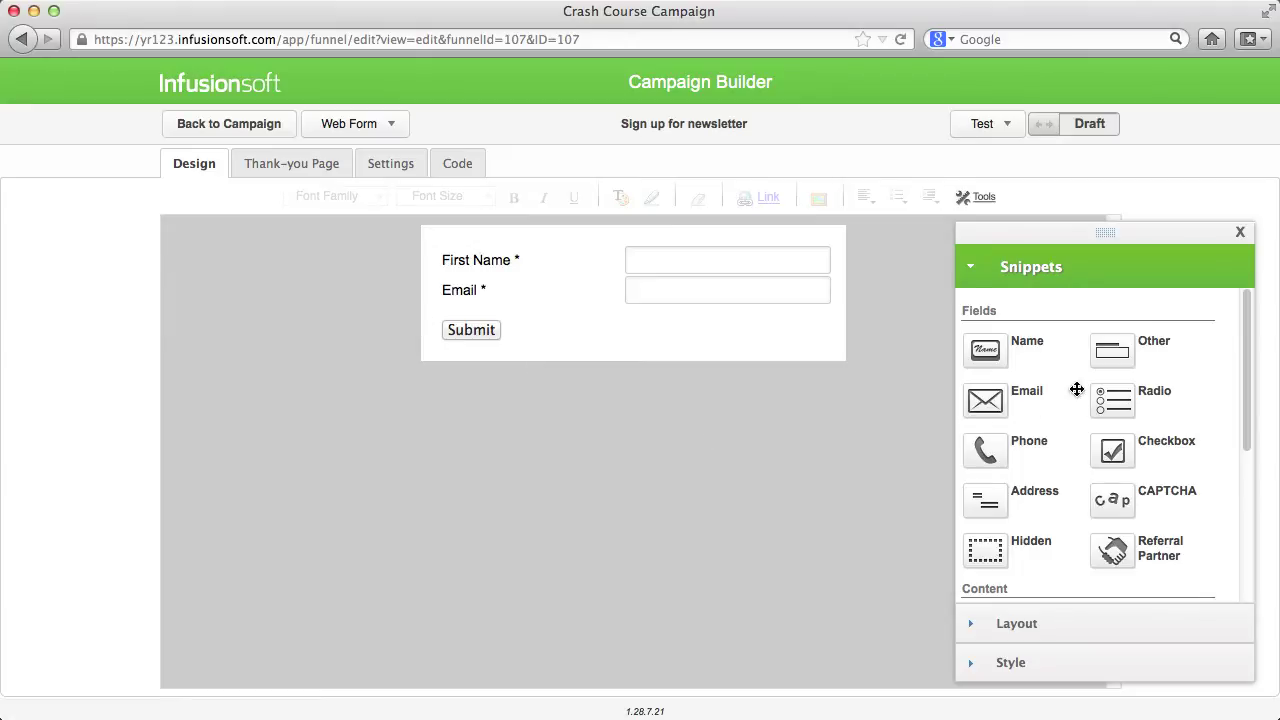
pyautogui.moveTo(1110, 400); pyautogui.dragTo(658, 324)
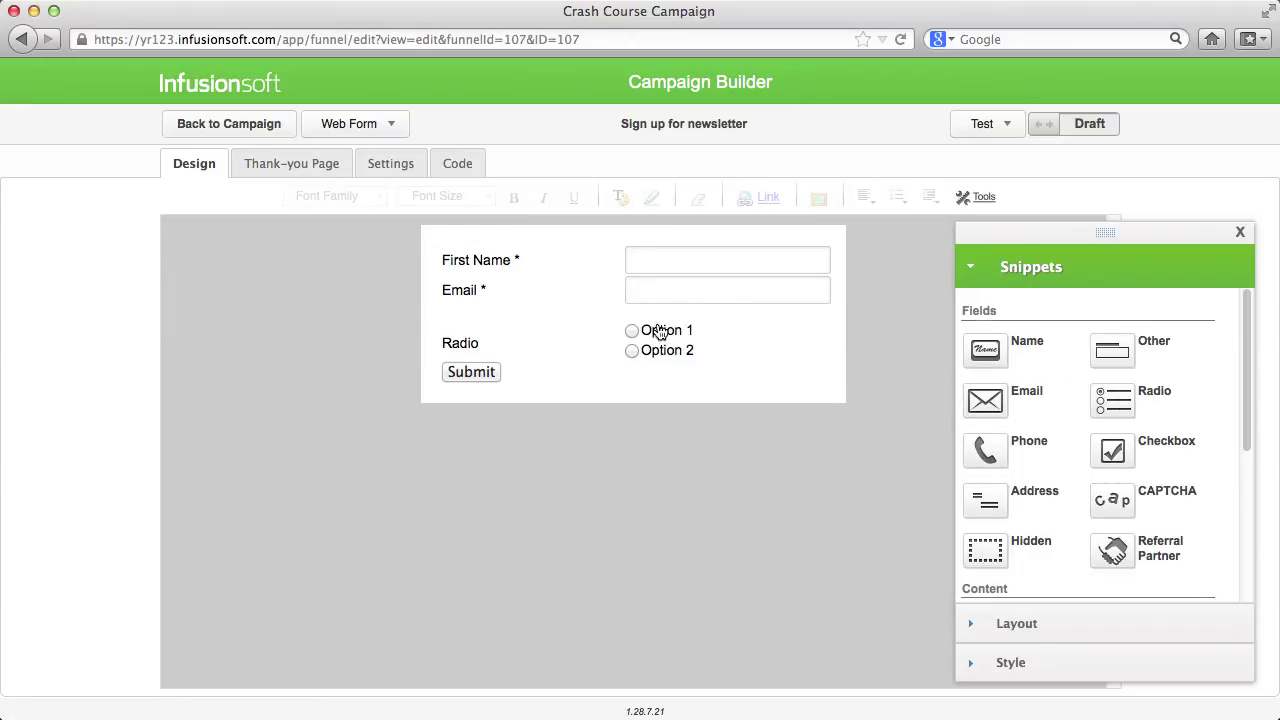
pyautogui.doubleClick(660, 332)
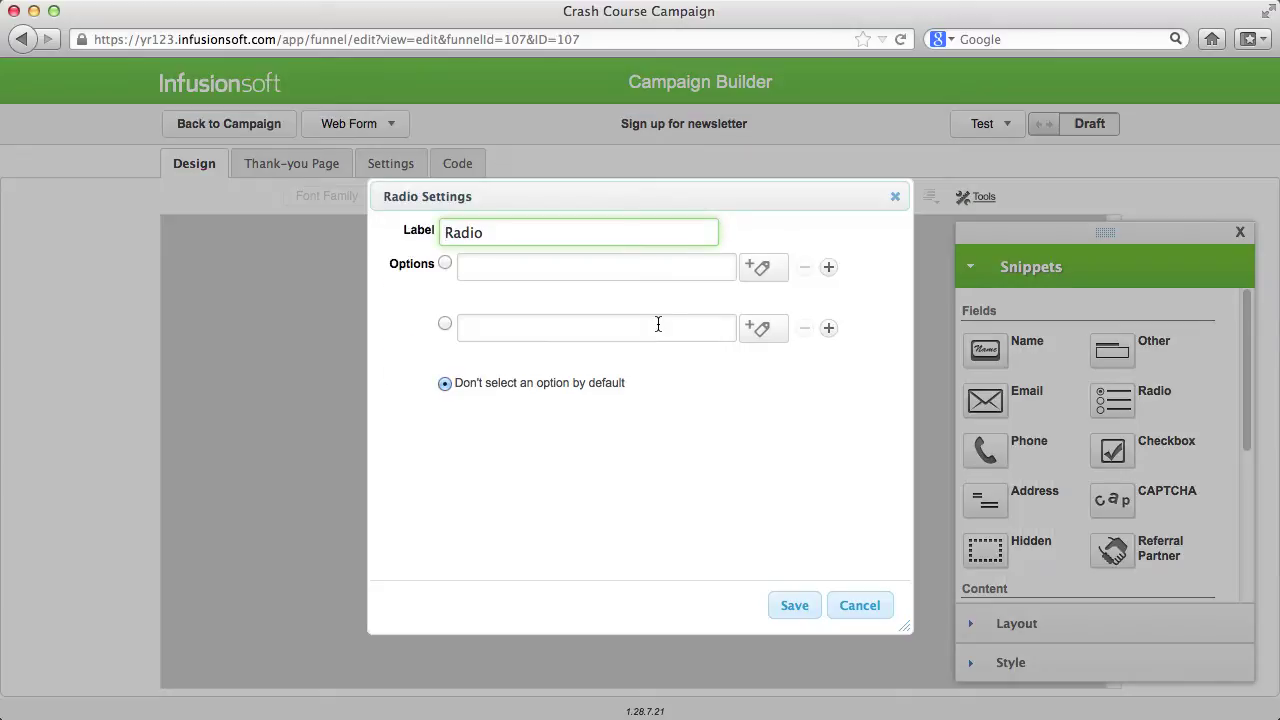
pyautogui.click(762, 268)
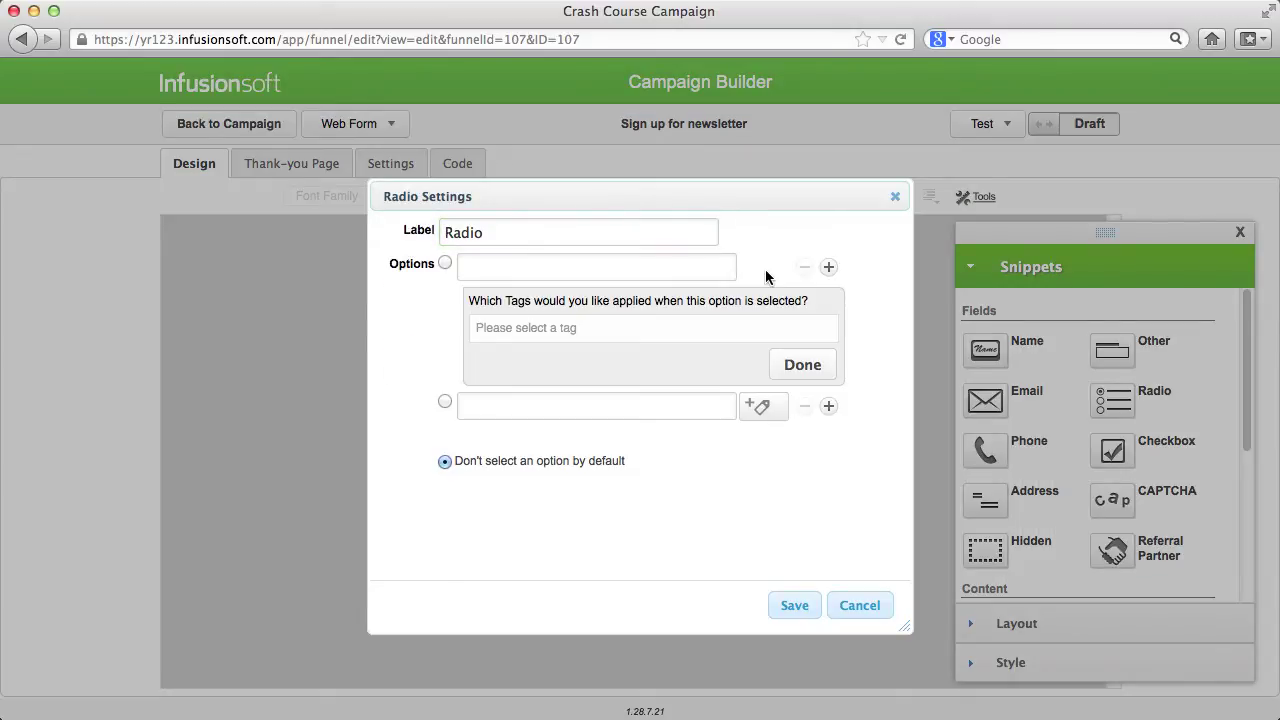
pyautogui.click(747, 326)
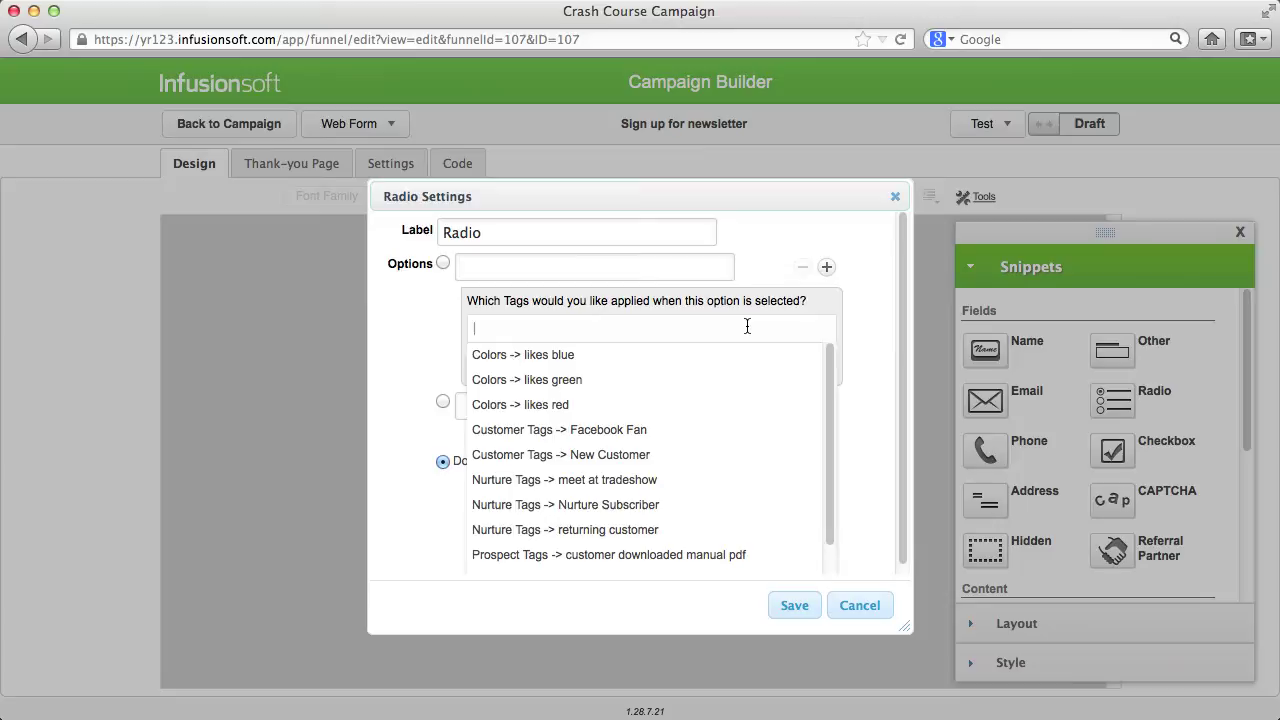
pyautogui.click(749, 358)
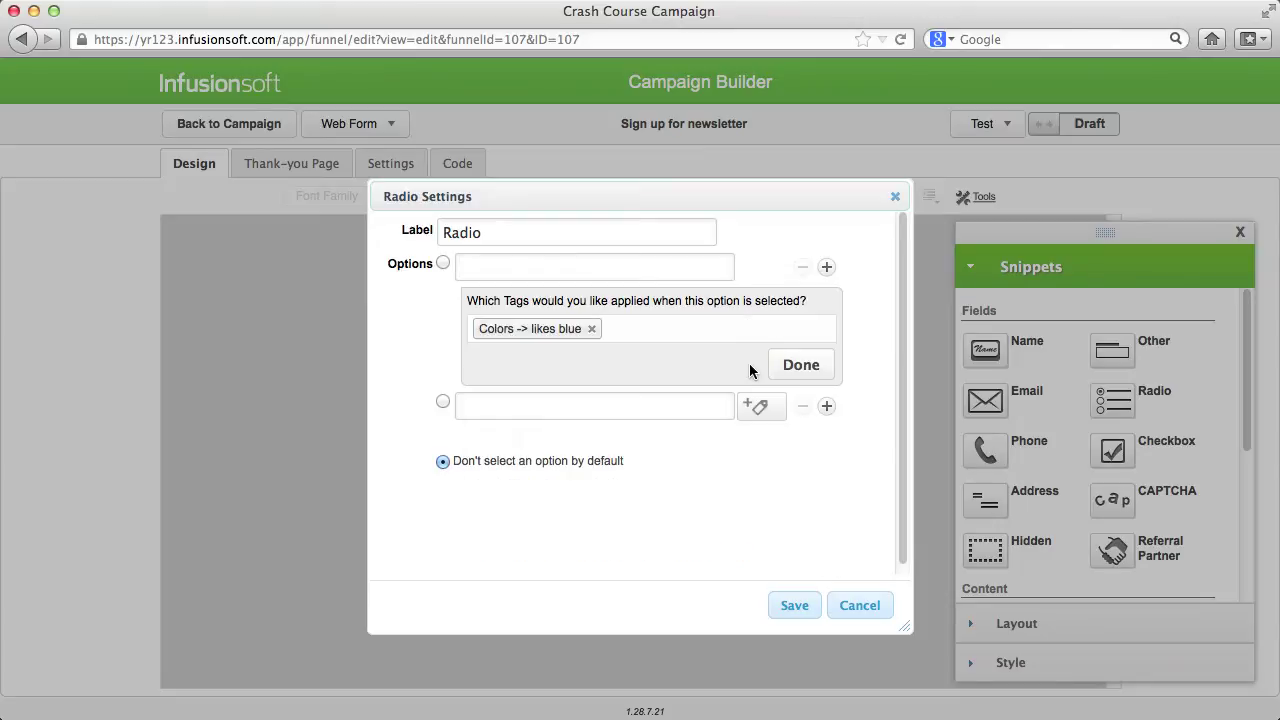
pyautogui.click(877, 607)
pyautogui.scroll(-2, 1114, 501)
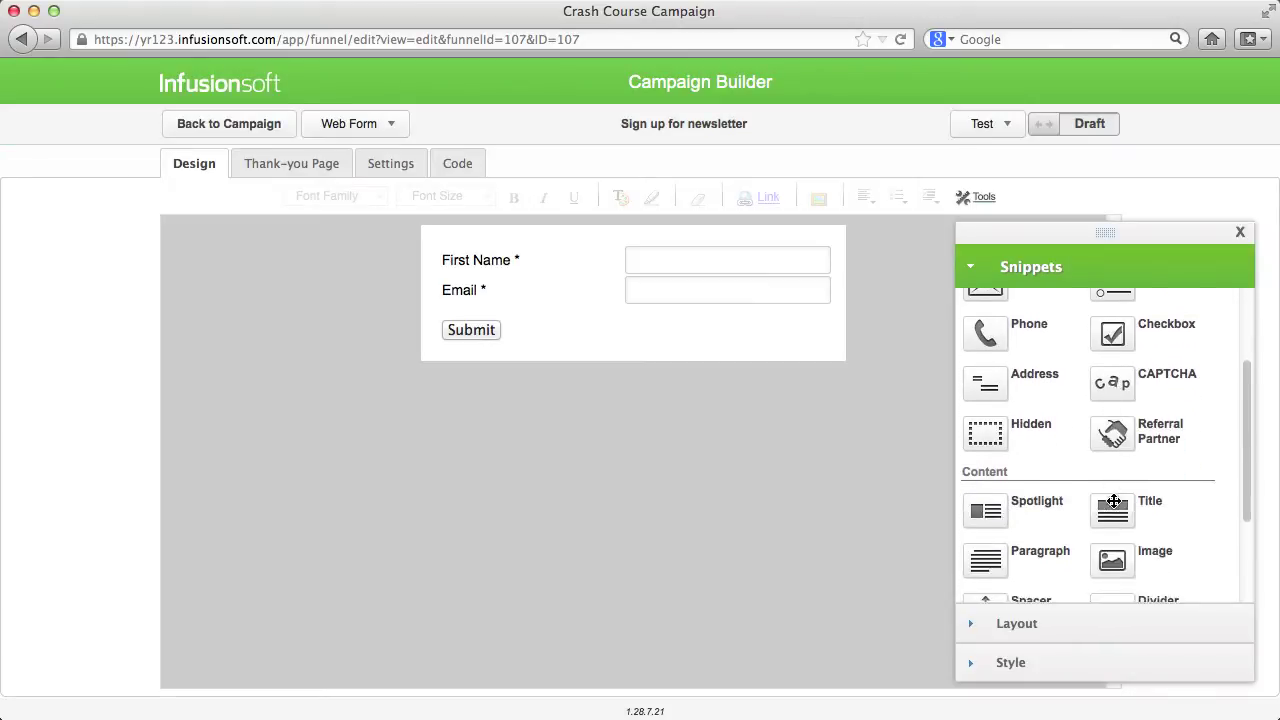
pyautogui.scroll(-3, 1114, 501)
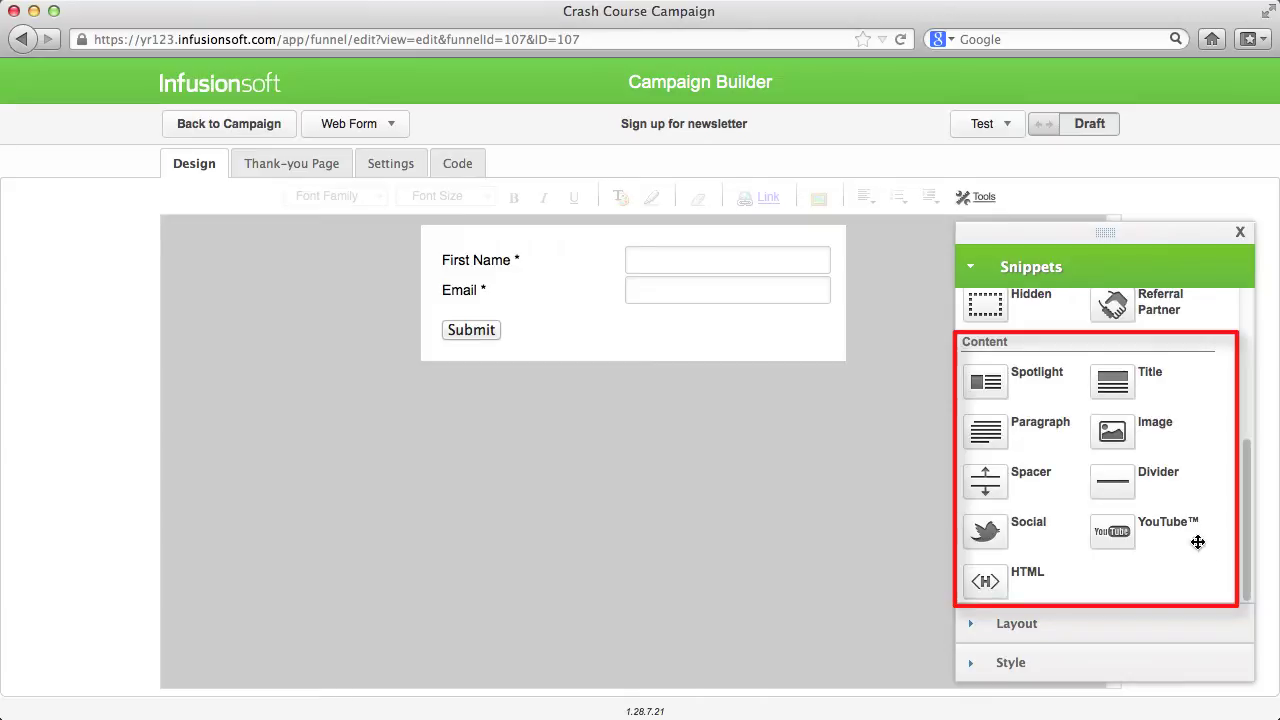
# - Under Style > Layout, set the form's Label Position to Above
pyautogui.click(1157, 672)
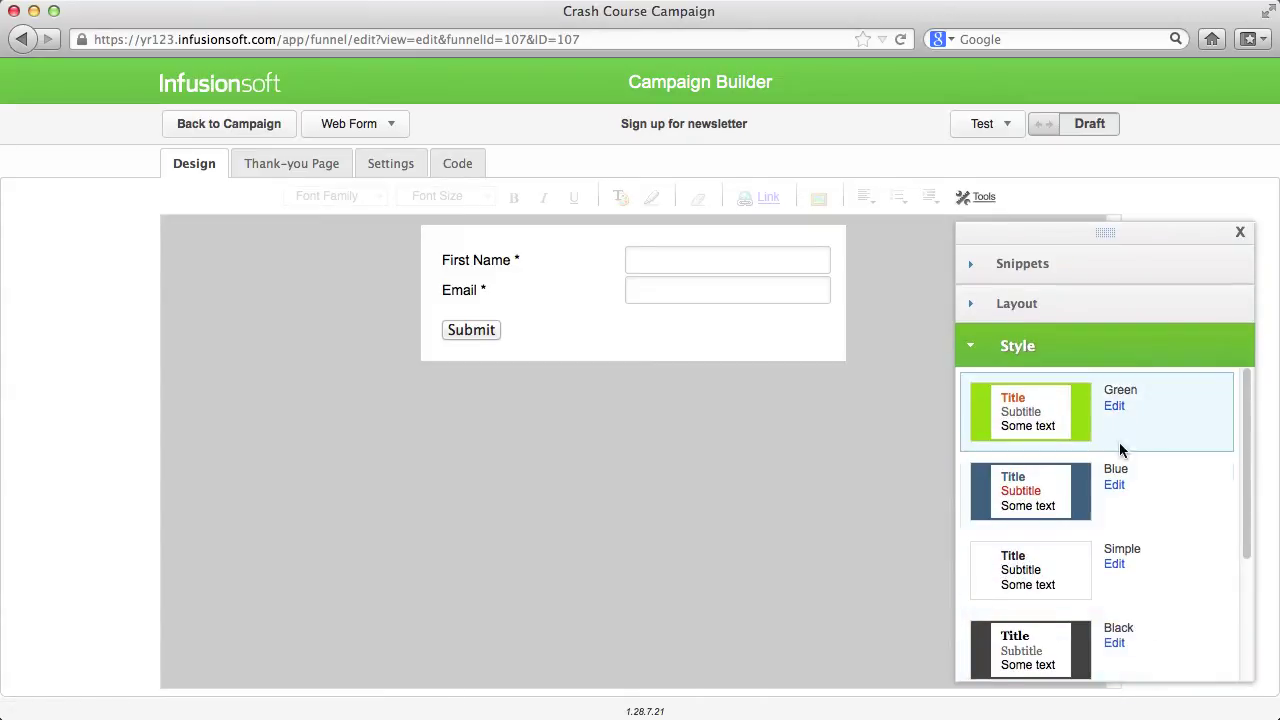
pyautogui.click(1113, 308)
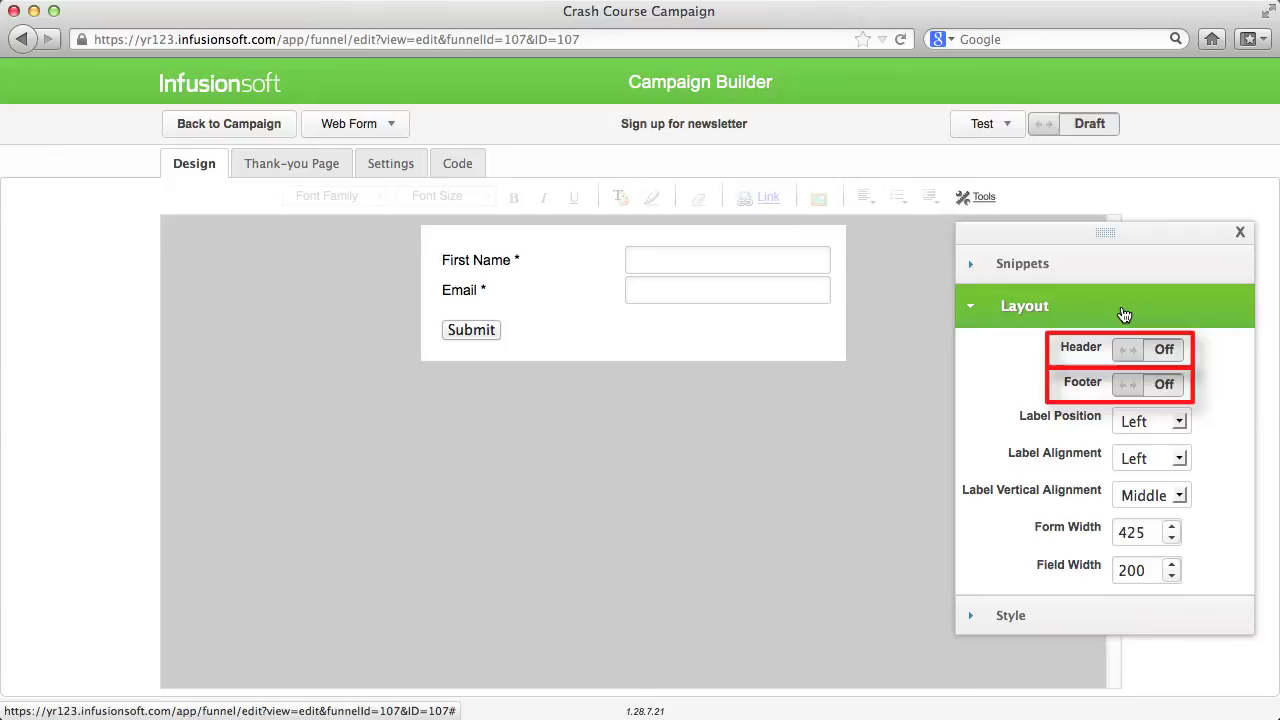
pyautogui.click(1179, 423)
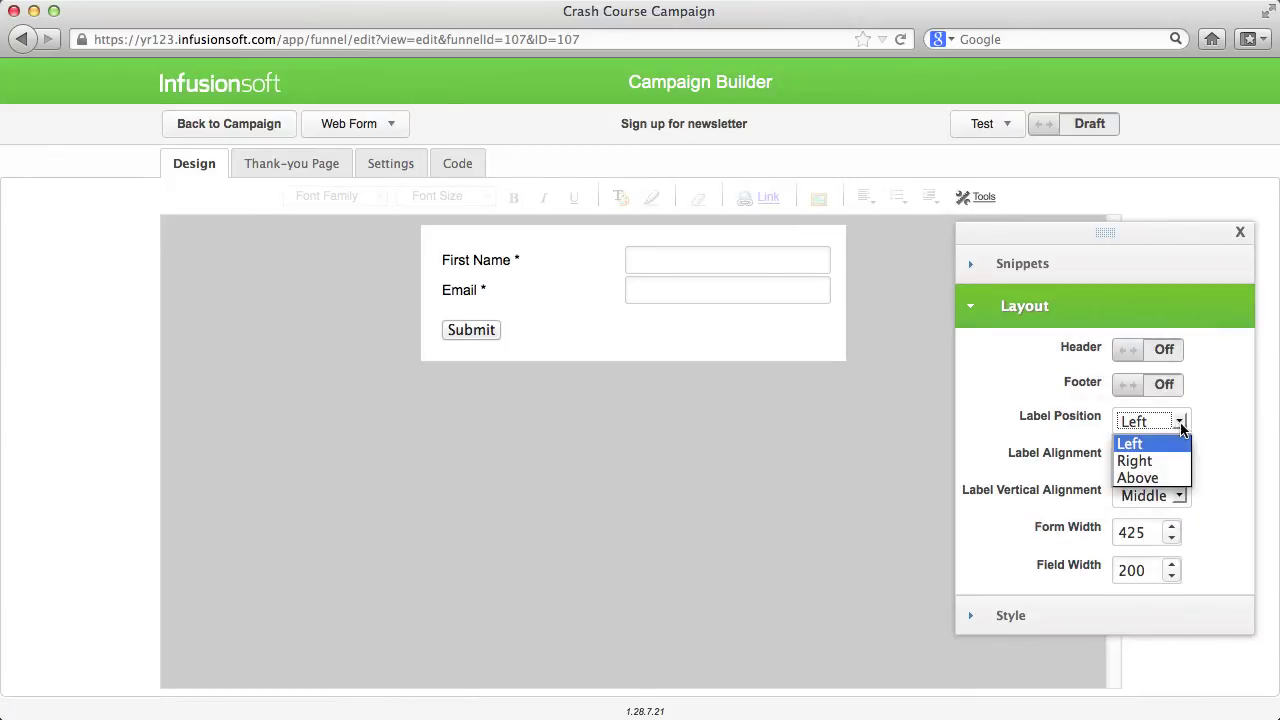
pyautogui.click(1172, 479)
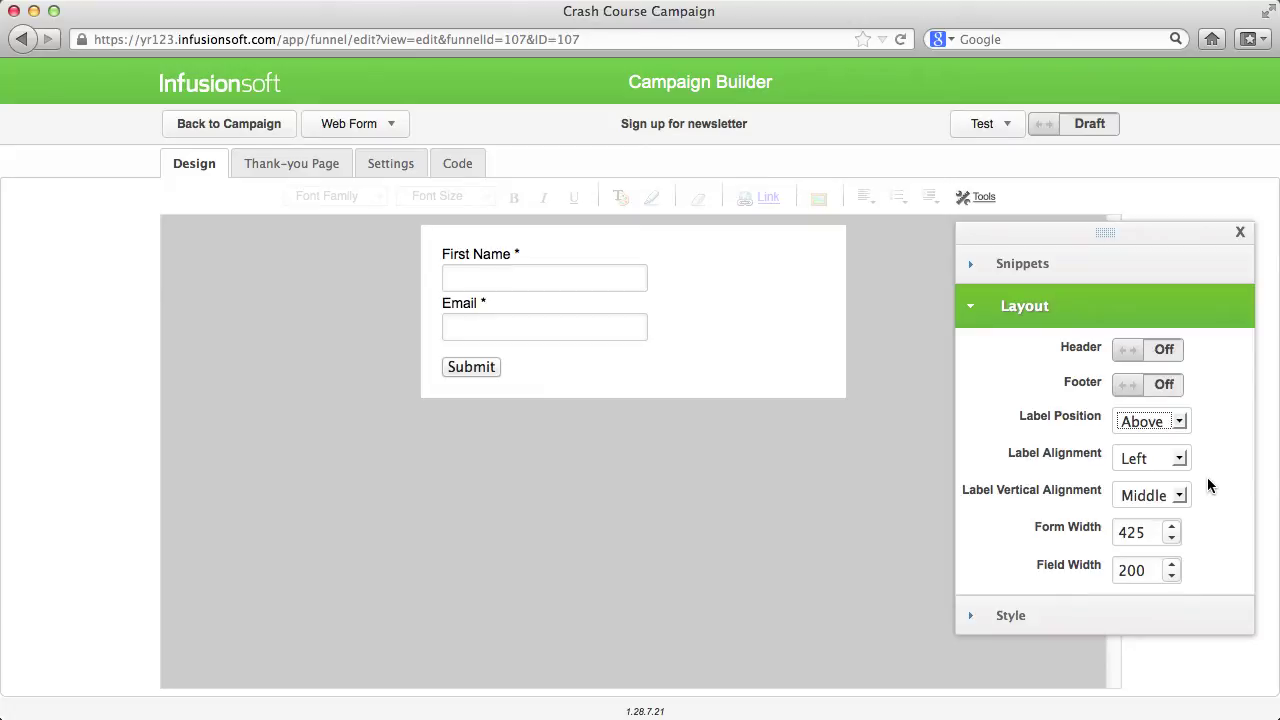
pyautogui.click(1096, 263)
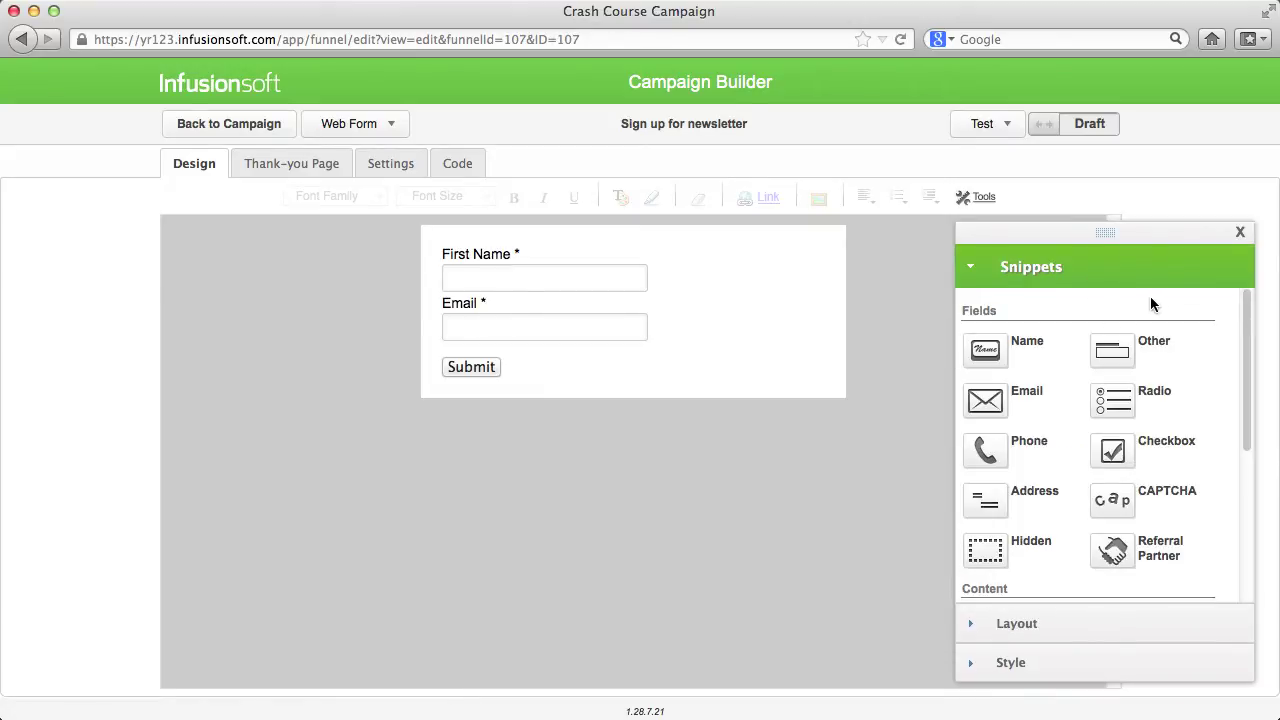
# - Try adding Last Name to the existing name field, then revert it to First Name only
pyautogui.moveTo(634, 277)
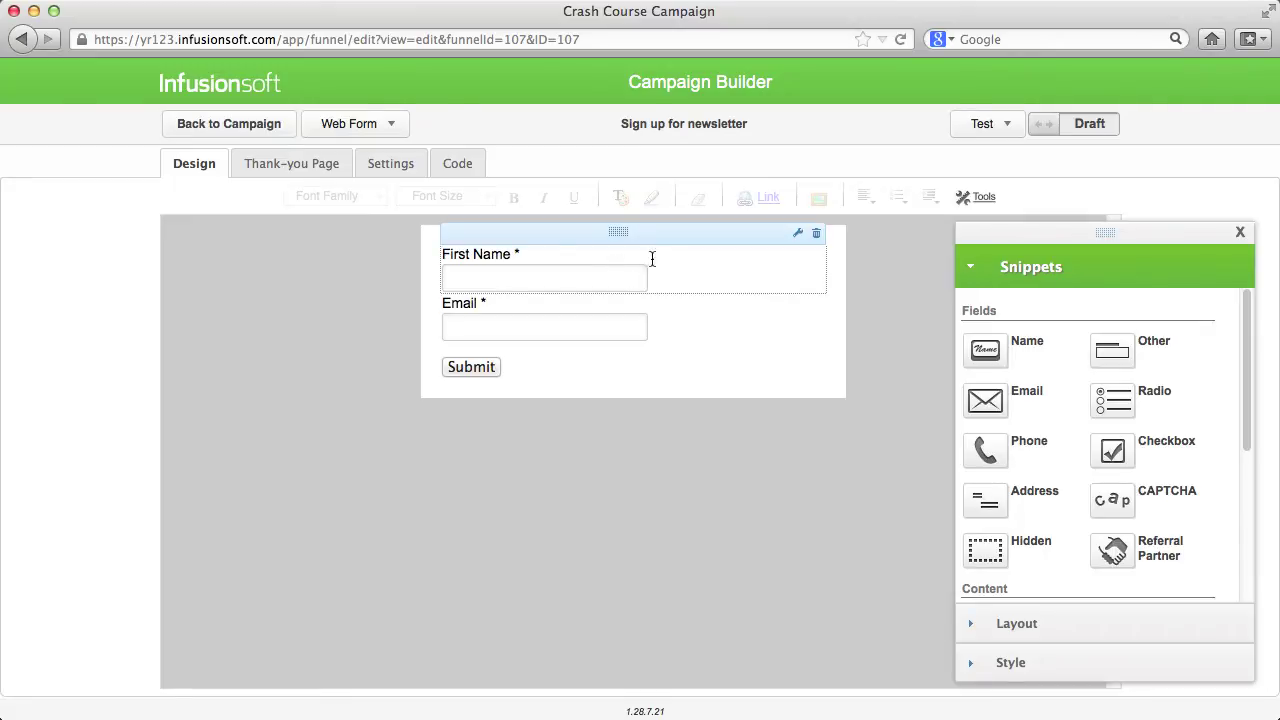
pyautogui.click(798, 236)
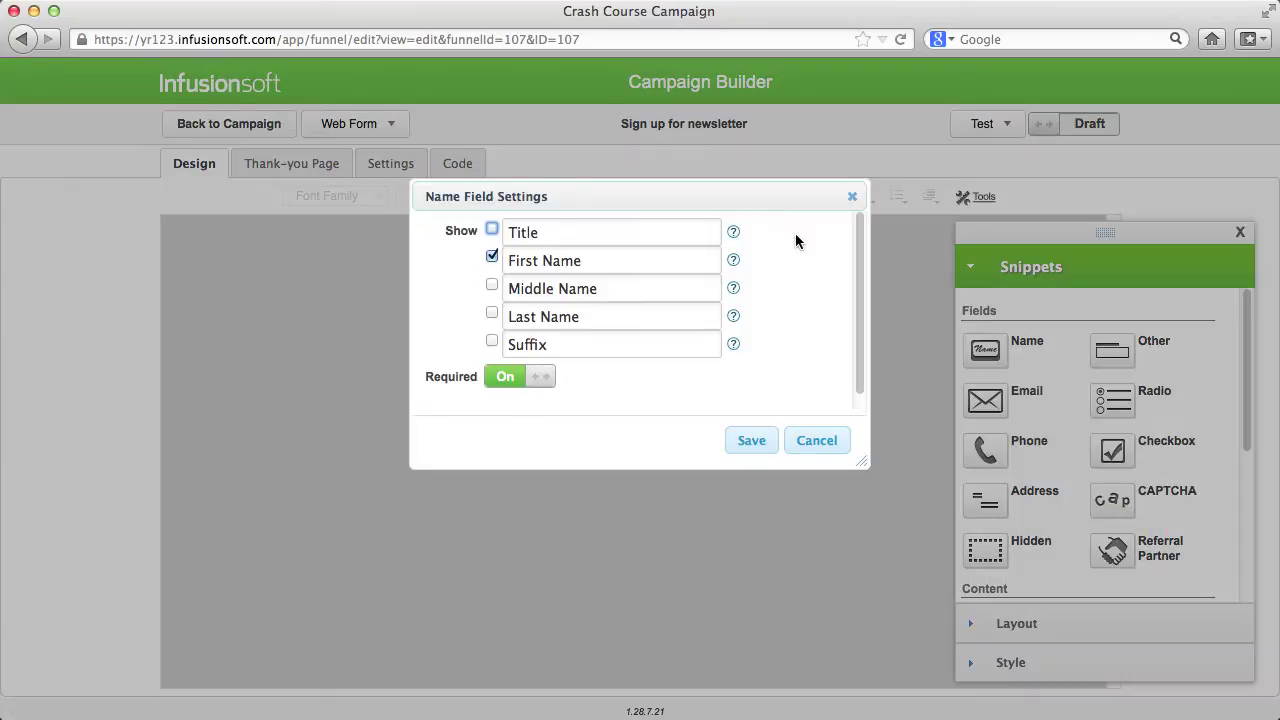
pyautogui.click(492, 313)
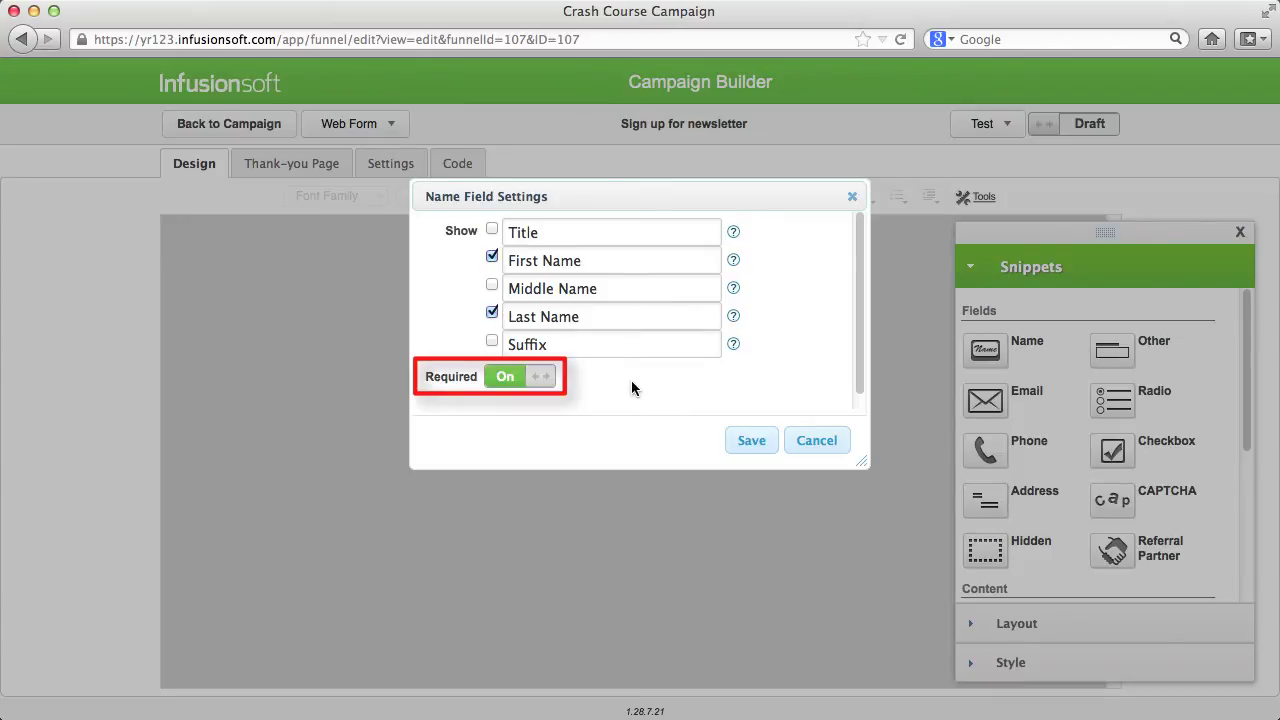
pyautogui.click(745, 442)
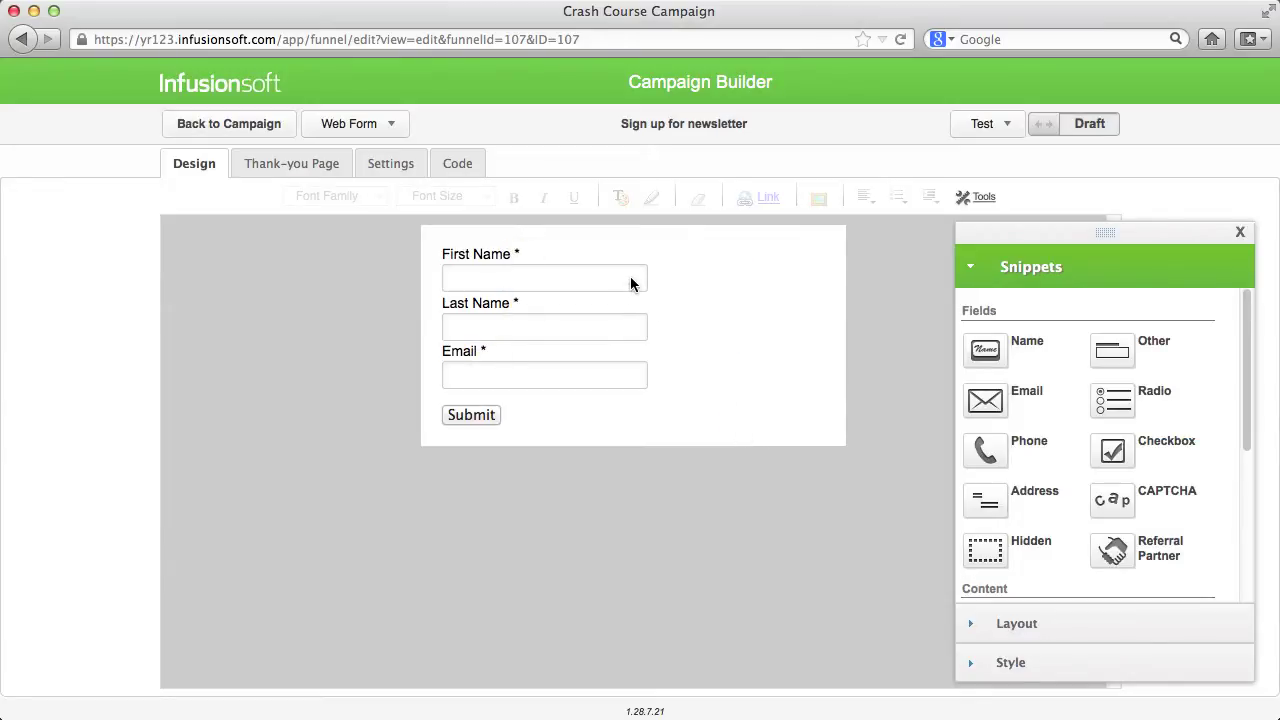
pyautogui.moveTo(631, 278)
pyautogui.click(793, 233)
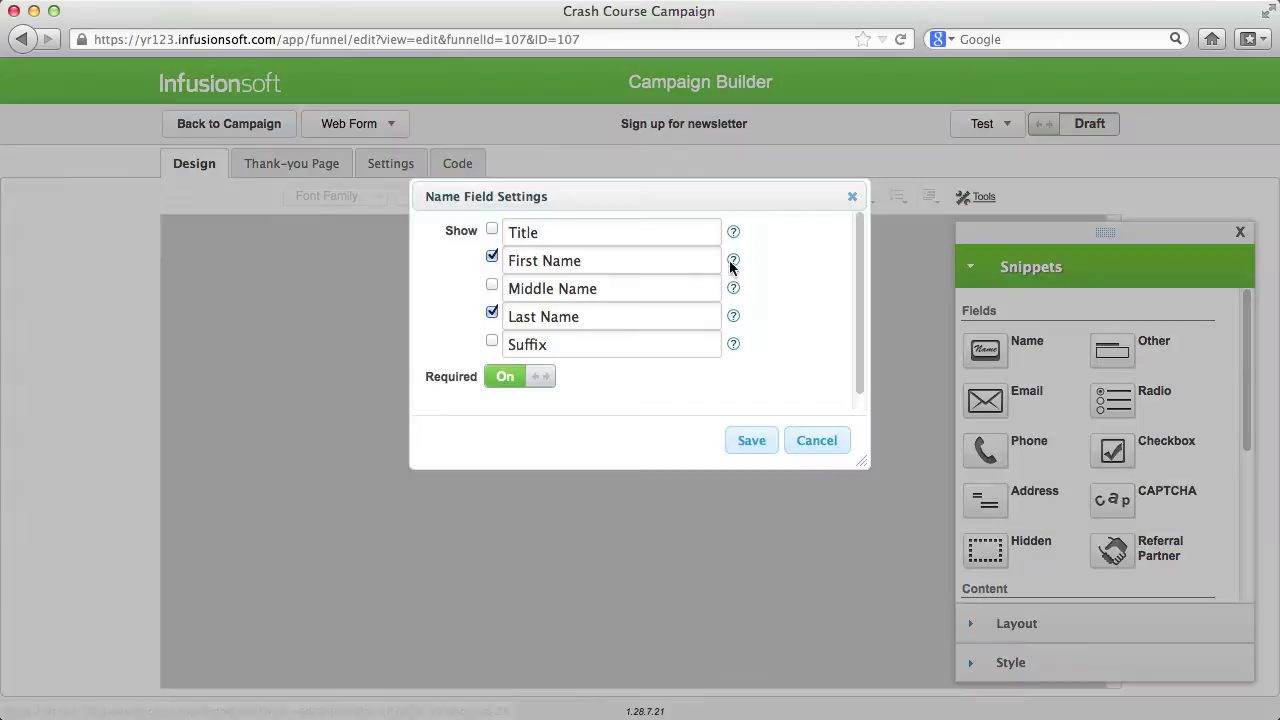
pyautogui.click(491, 313)
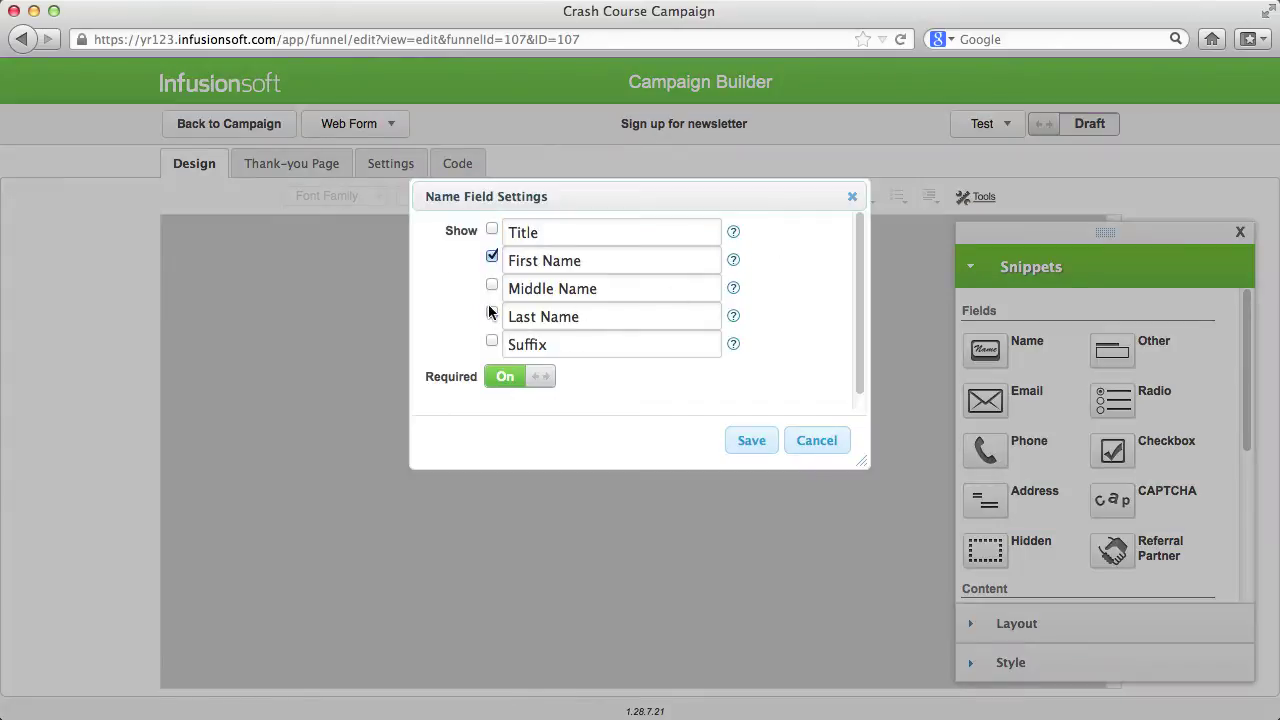
pyautogui.click(753, 443)
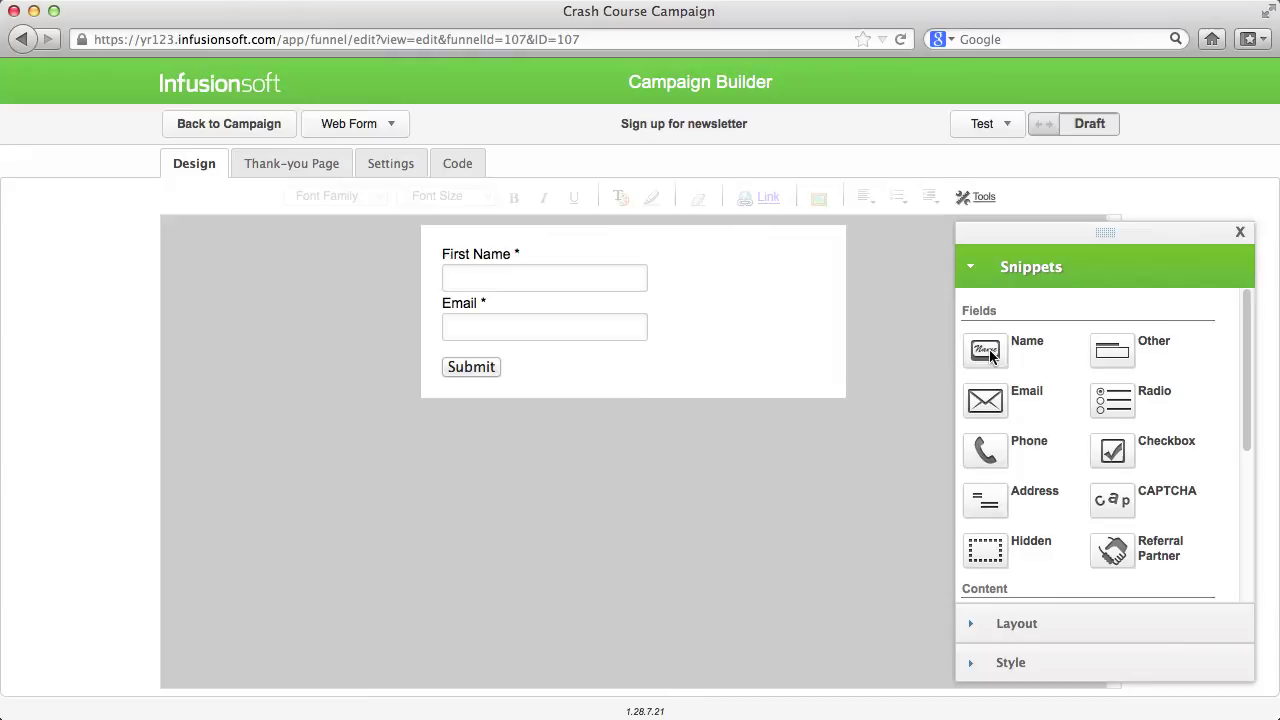
# - Add a second name field below First Name asking for Last Name, not required
pyautogui.moveTo(989, 349); pyautogui.dragTo(626, 303)
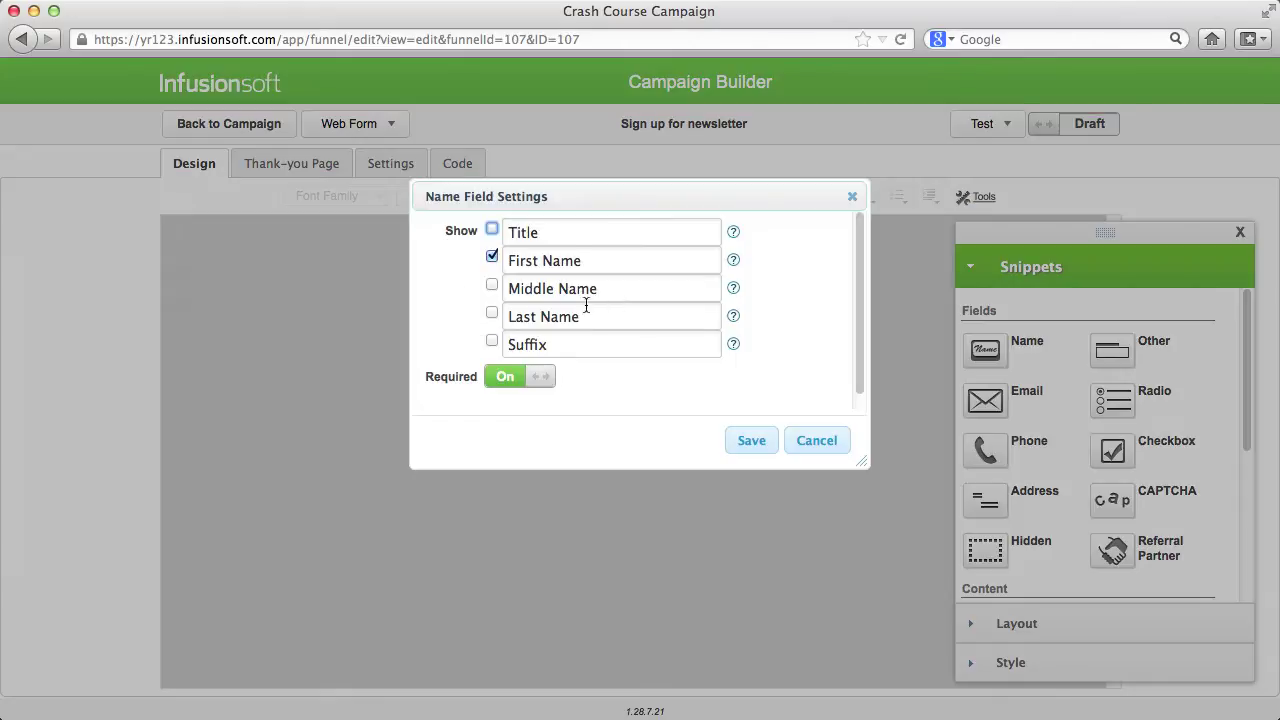
pyautogui.click(491, 314)
pyautogui.click(491, 257)
pyautogui.click(538, 380)
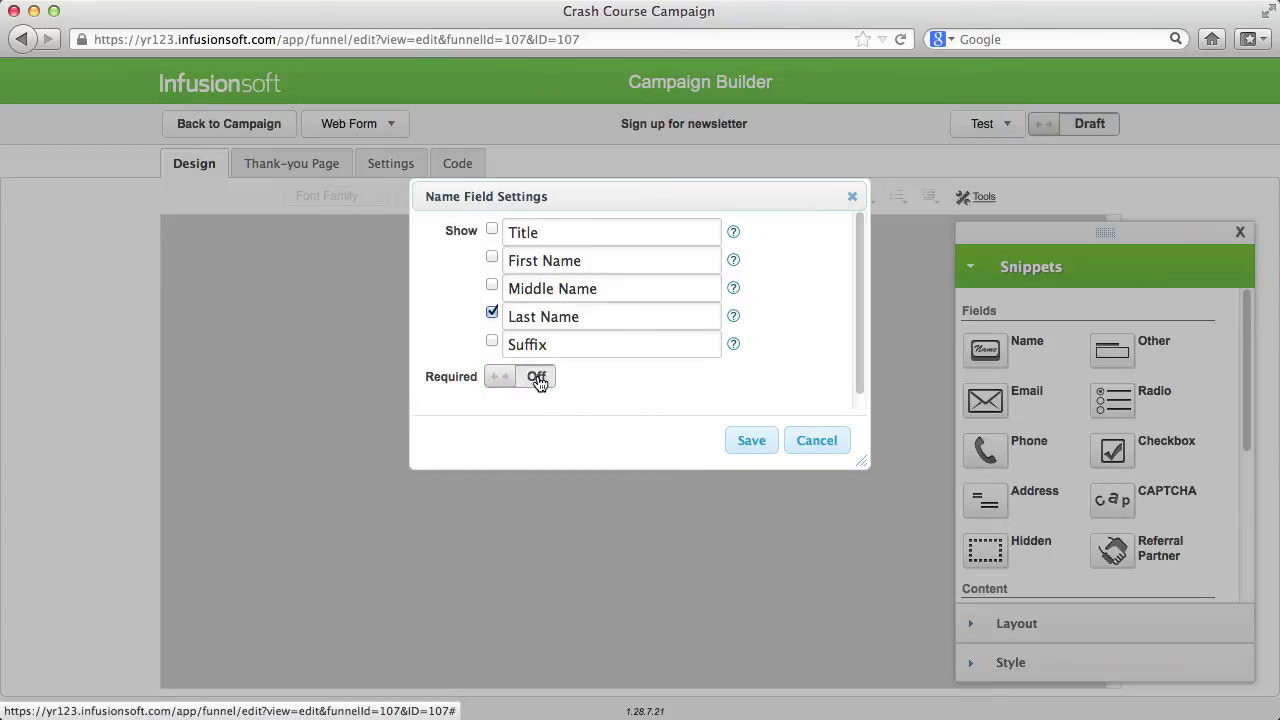
pyautogui.click(752, 441)
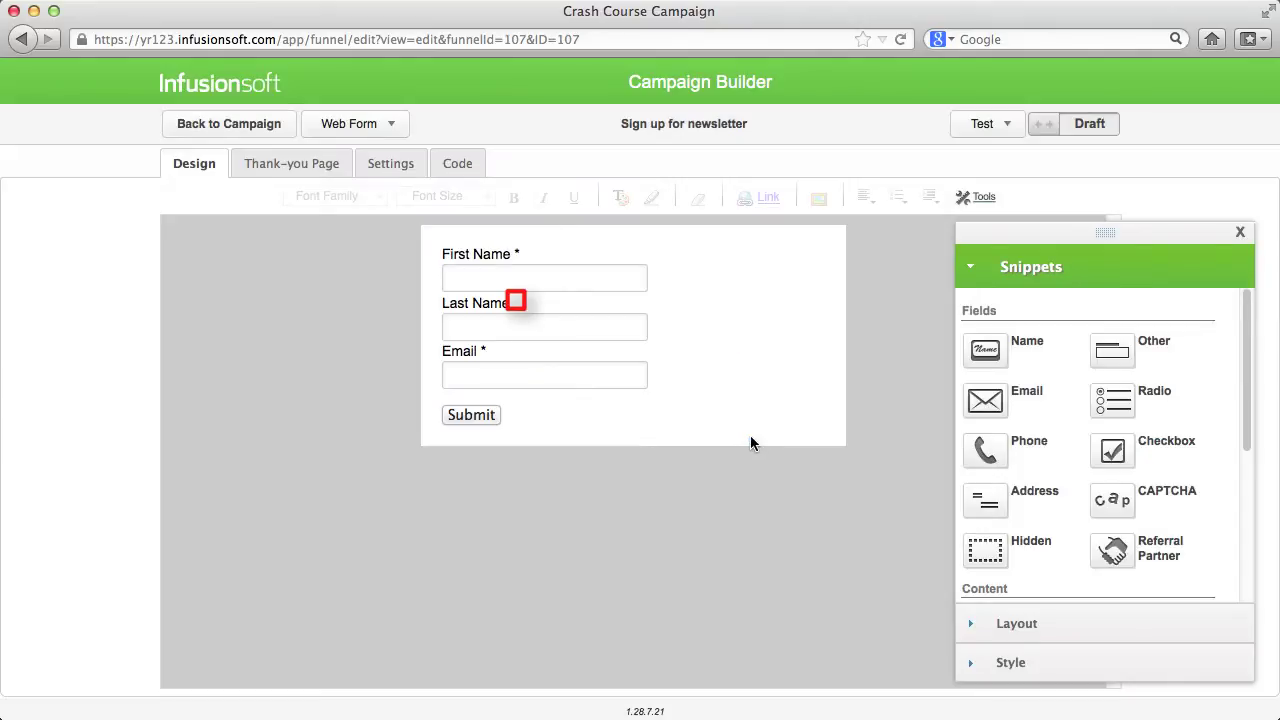
pyautogui.moveTo(617, 374)
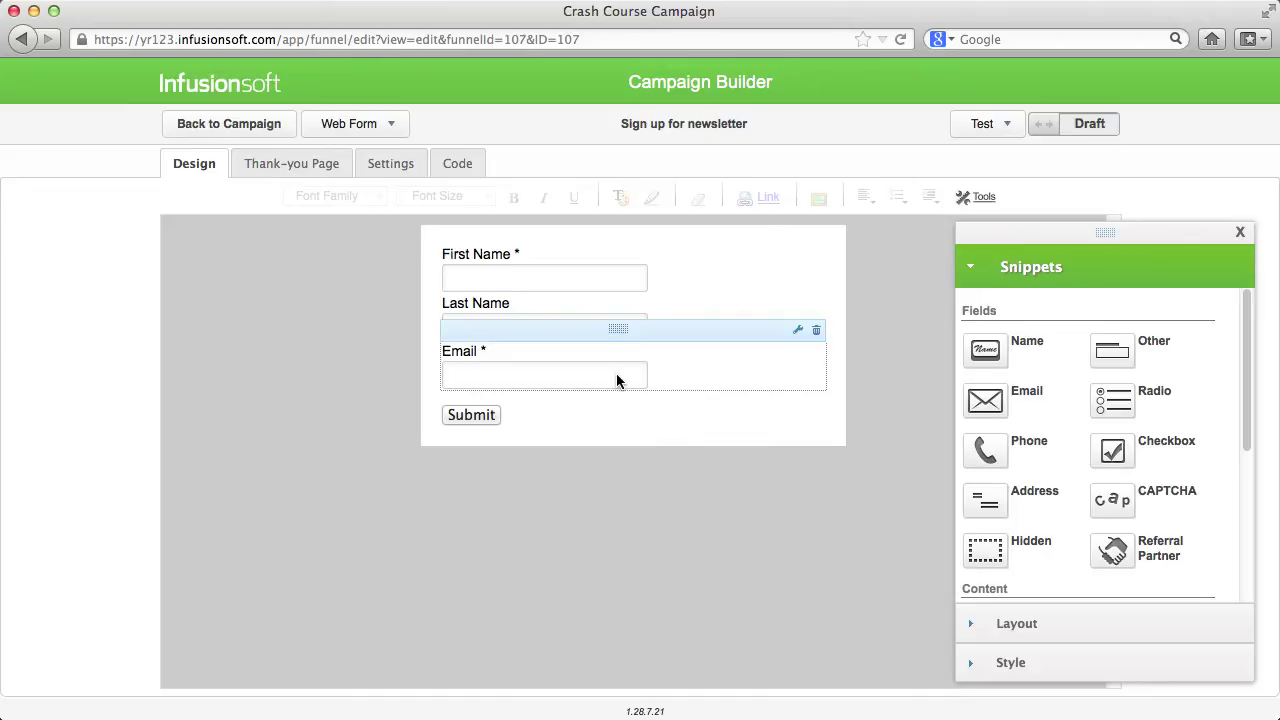
# - Keep the email field collecting Email and relabel it 'Your Email'
pyautogui.click(796, 333)
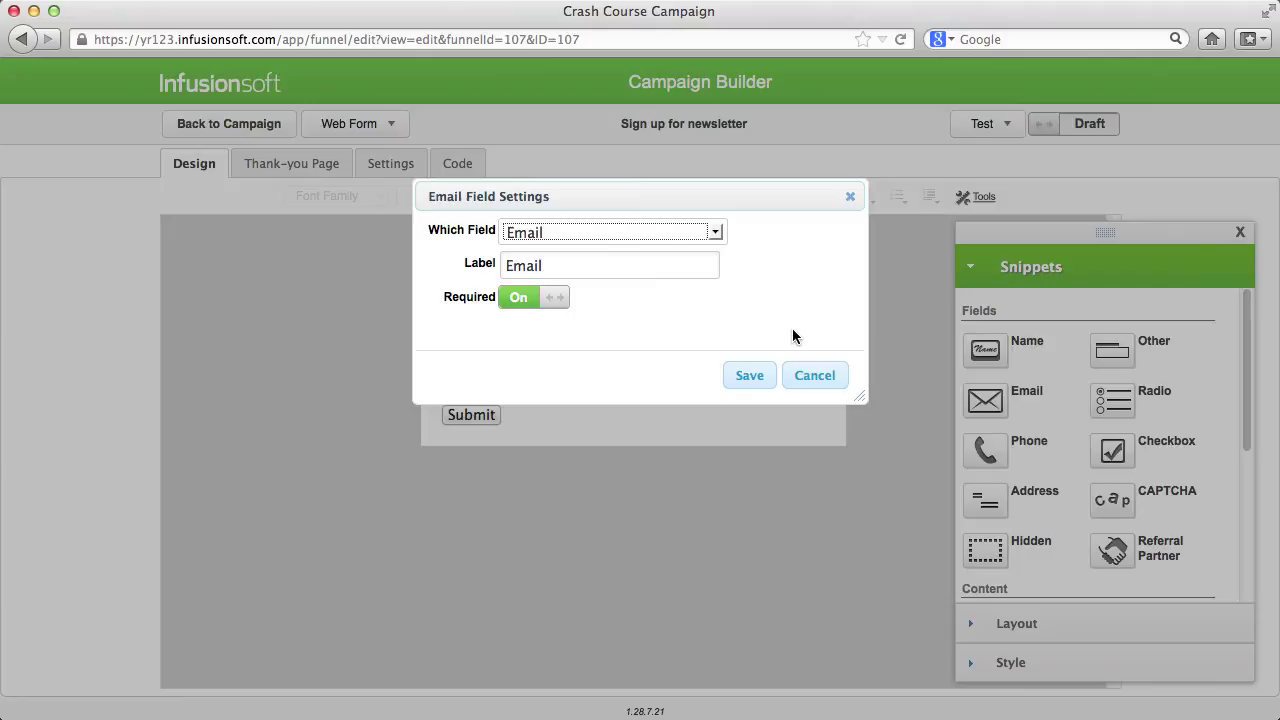
pyautogui.click(715, 232)
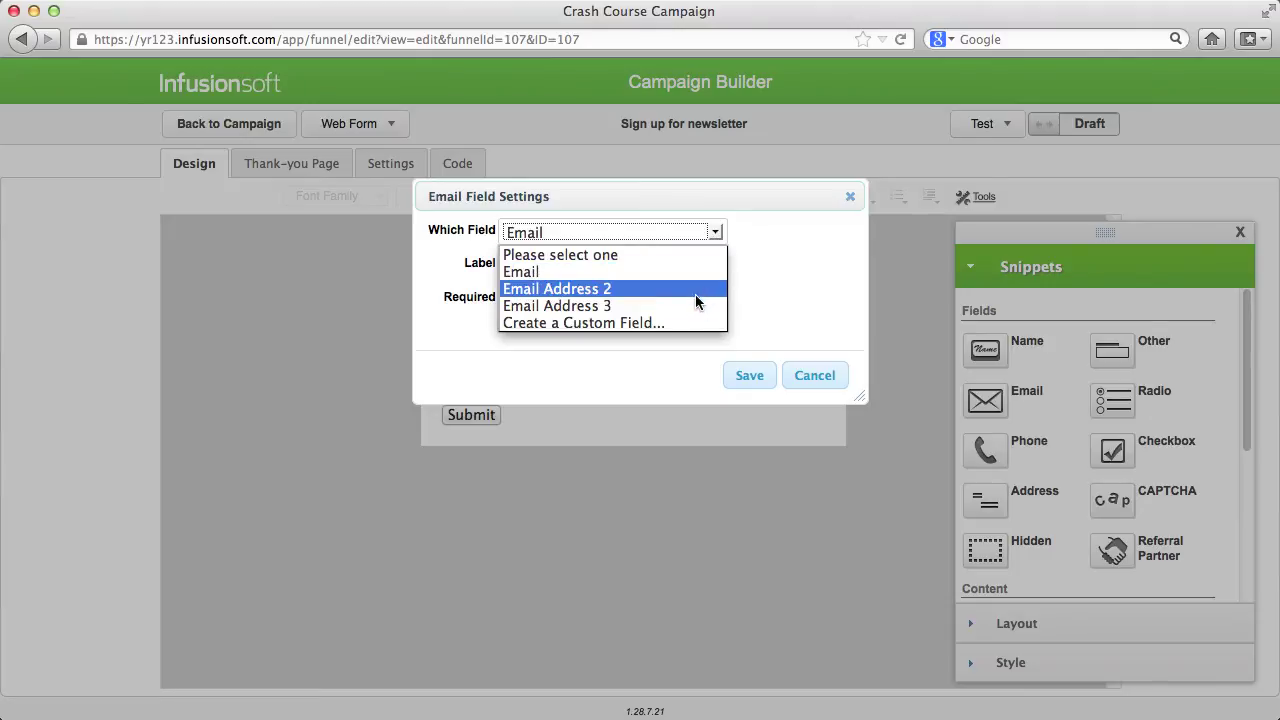
pyautogui.click(694, 272)
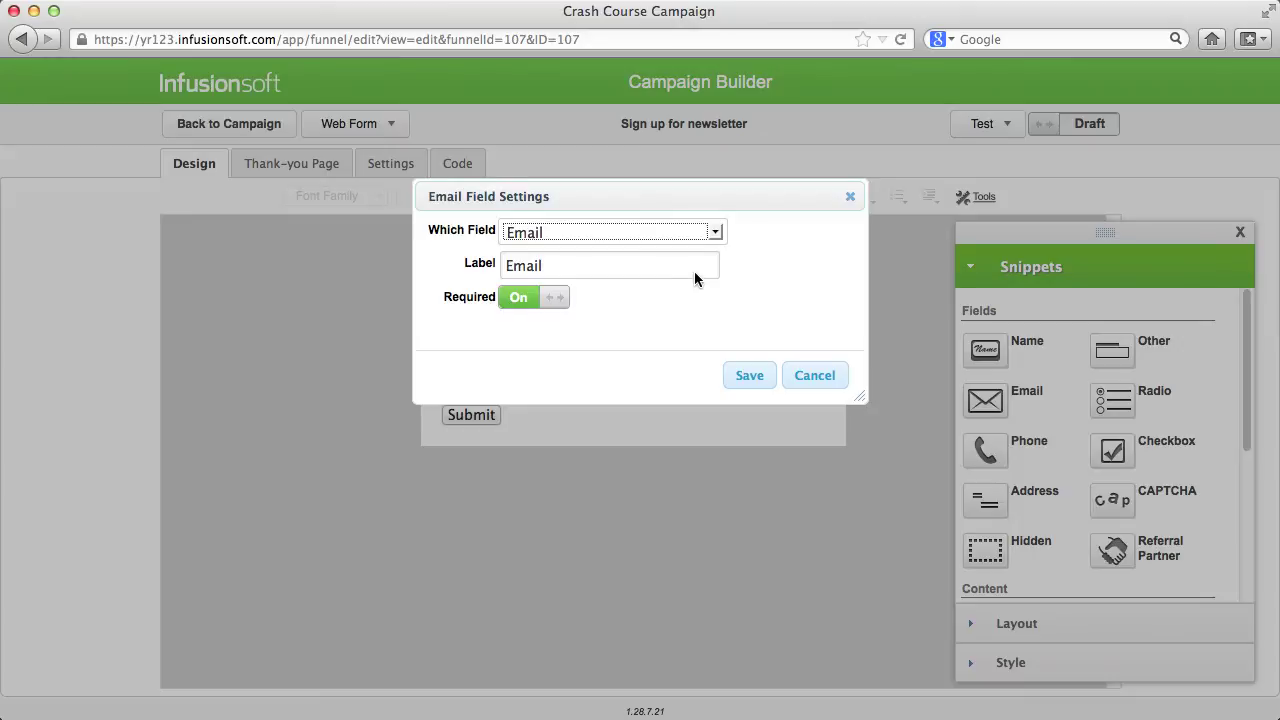
pyautogui.click(505, 266)
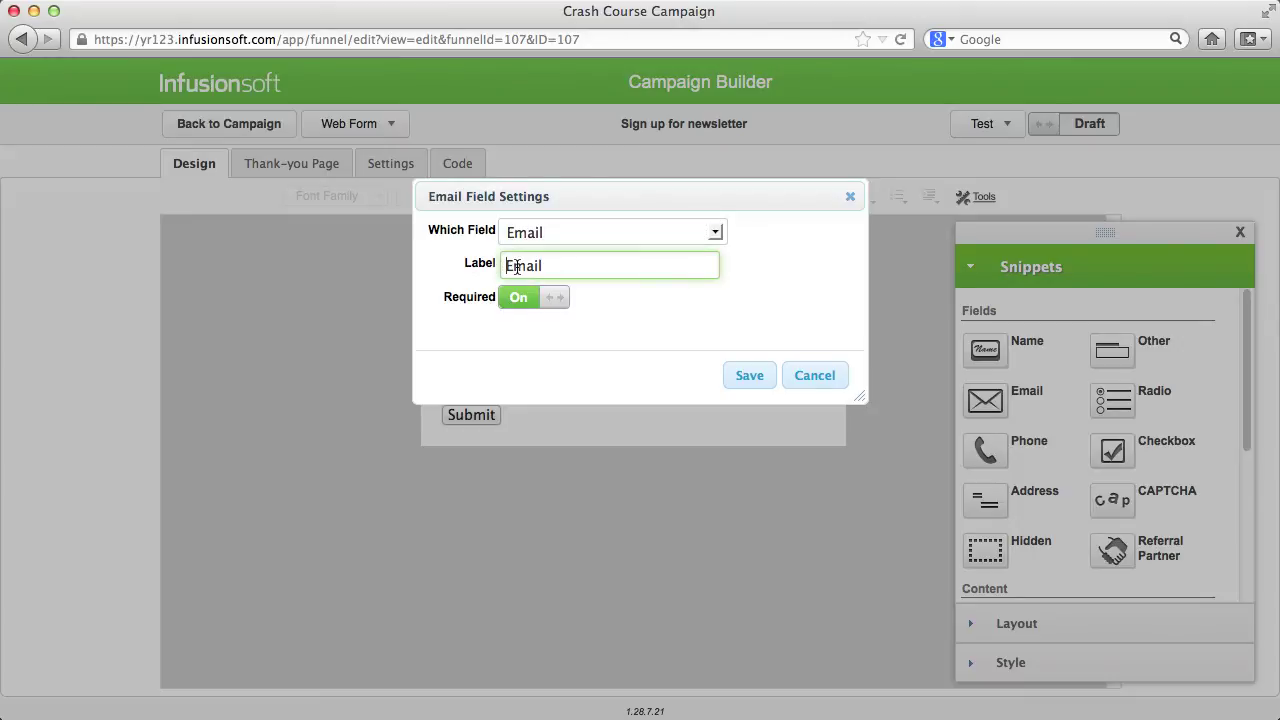
pyautogui.write('Your')
pyautogui.click(736, 378)
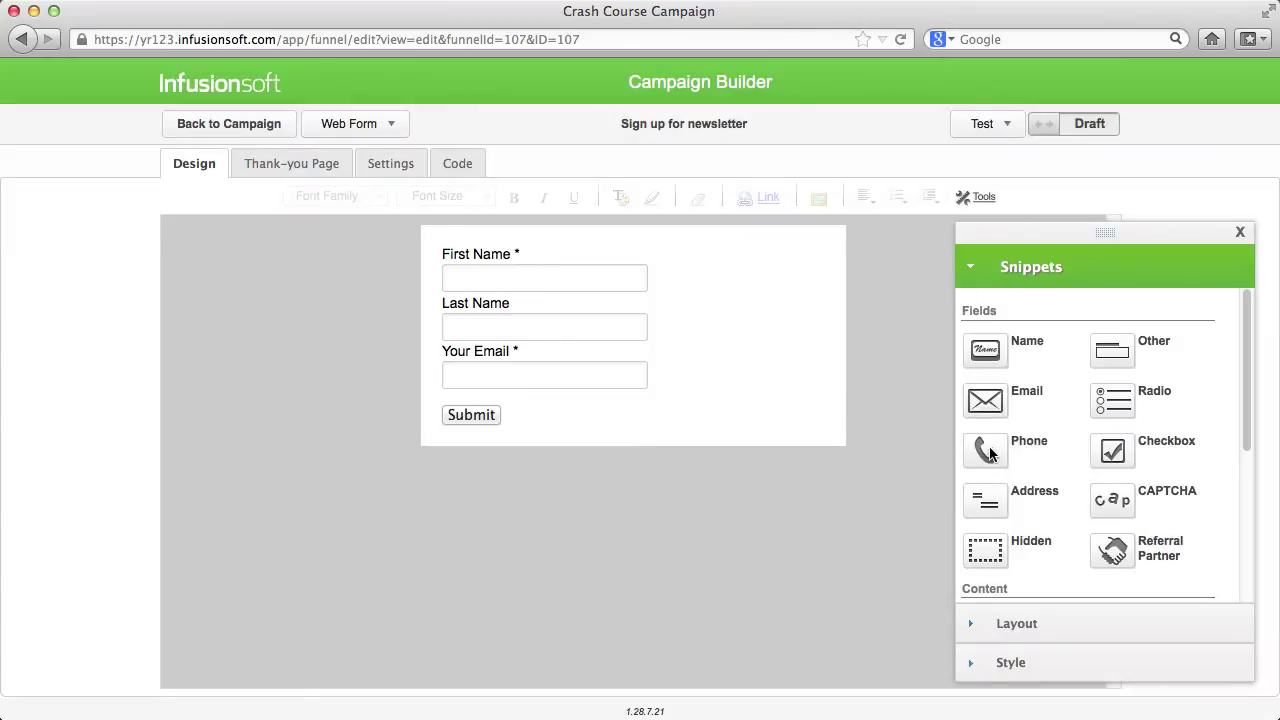
# - Add a Phone 1 field and an address field showing only Country, labelled 'Country'
pyautogui.moveTo(988, 452); pyautogui.dragTo(614, 400)
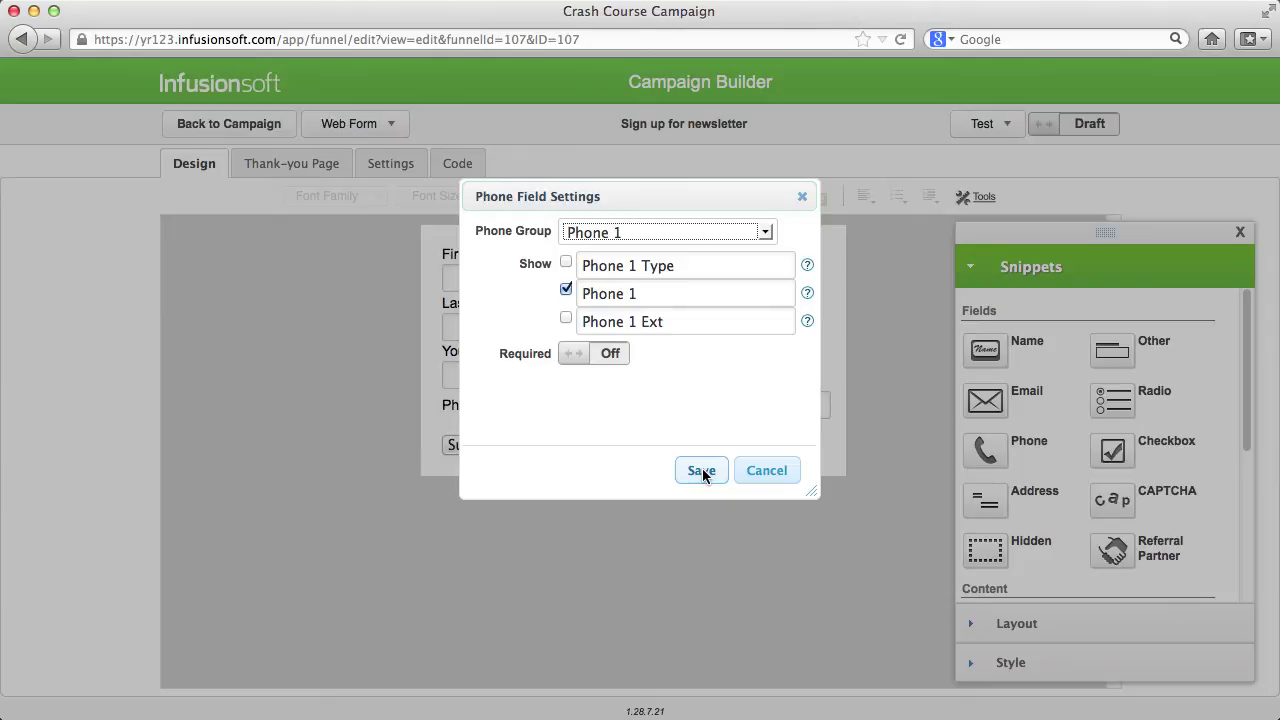
pyautogui.click(703, 476)
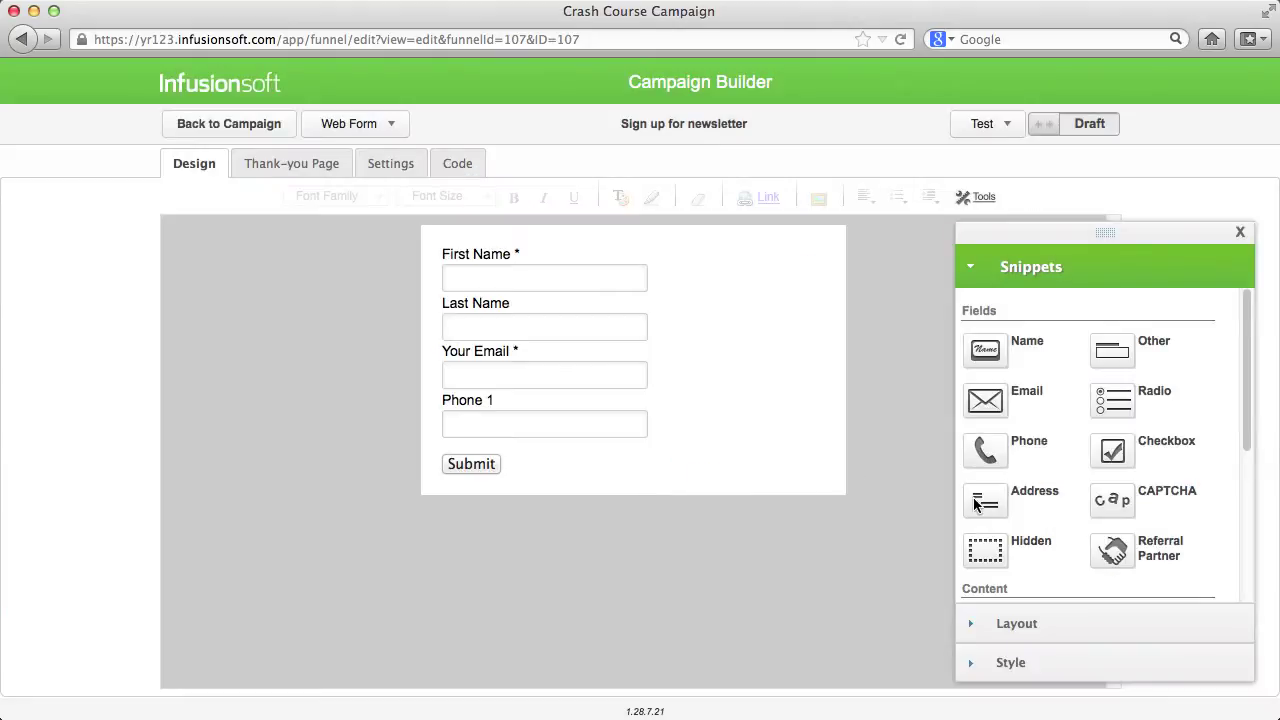
pyautogui.moveTo(985, 505); pyautogui.dragTo(634, 457)
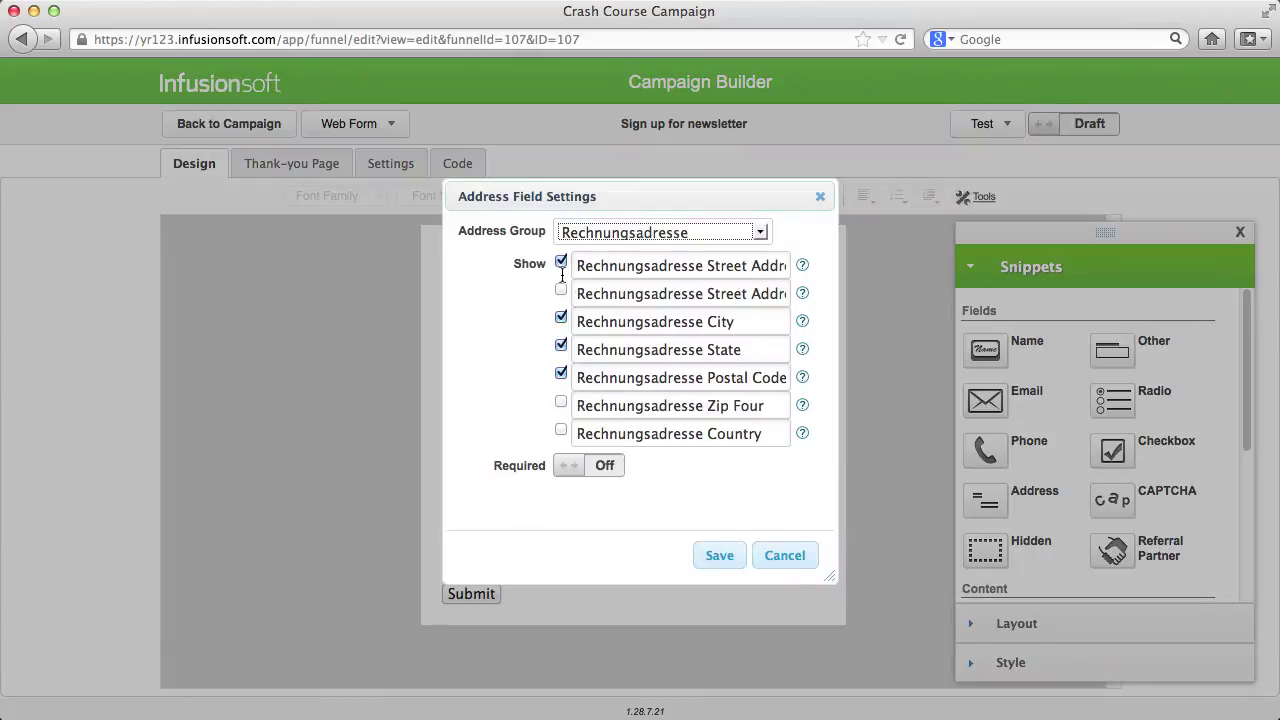
pyautogui.click(561, 262)
pyautogui.click(561, 319)
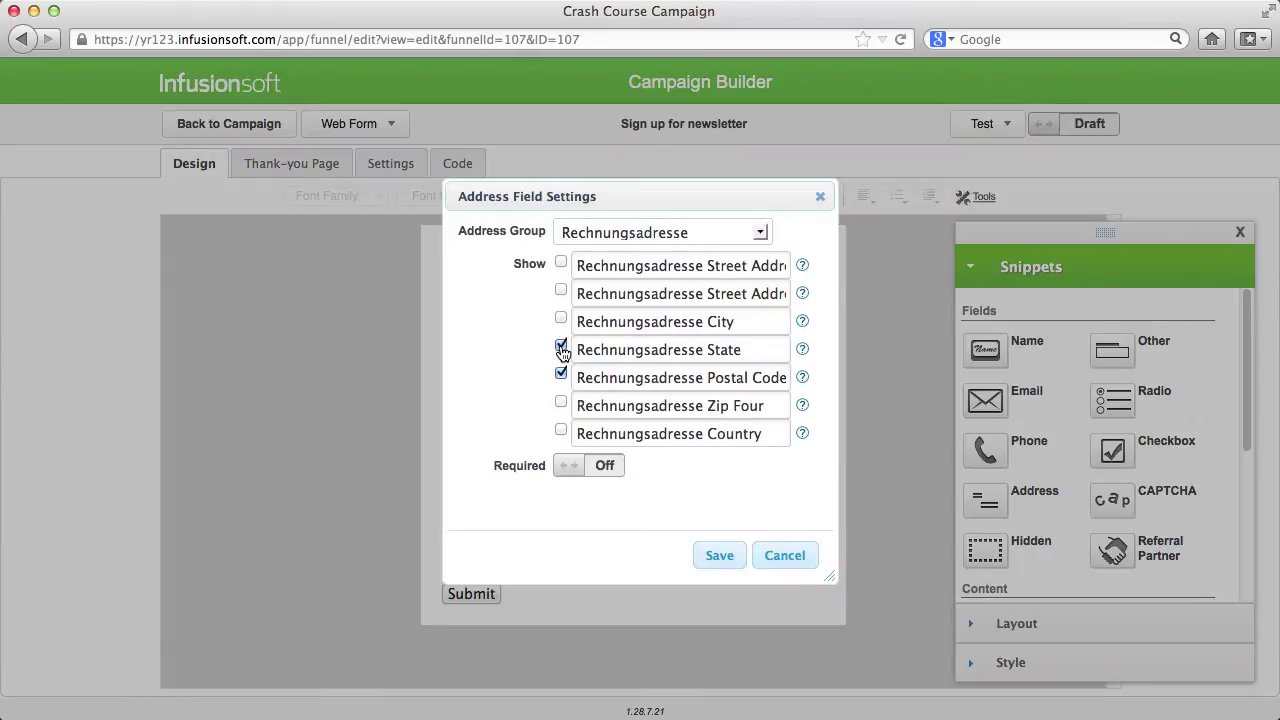
pyautogui.click(561, 347)
pyautogui.click(561, 374)
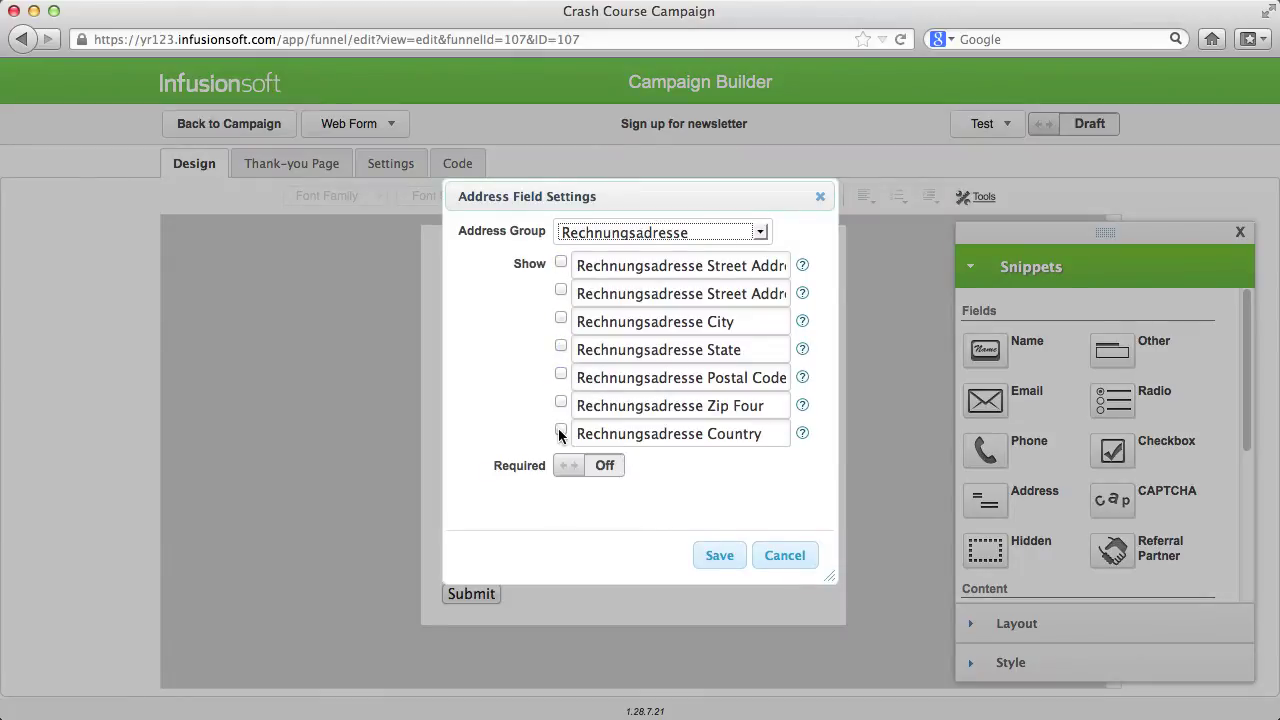
pyautogui.click(561, 431)
pyautogui.moveTo(708, 433); pyautogui.dragTo(480, 428)
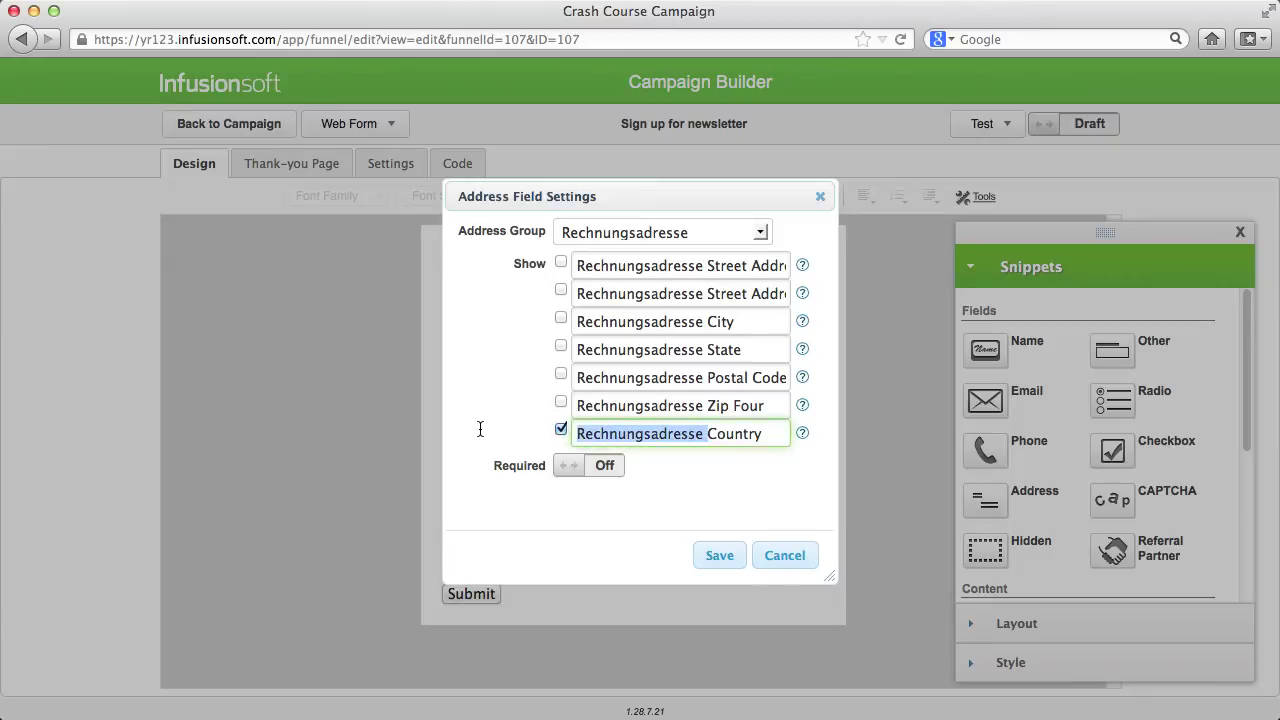
pyautogui.press('BackSpace')
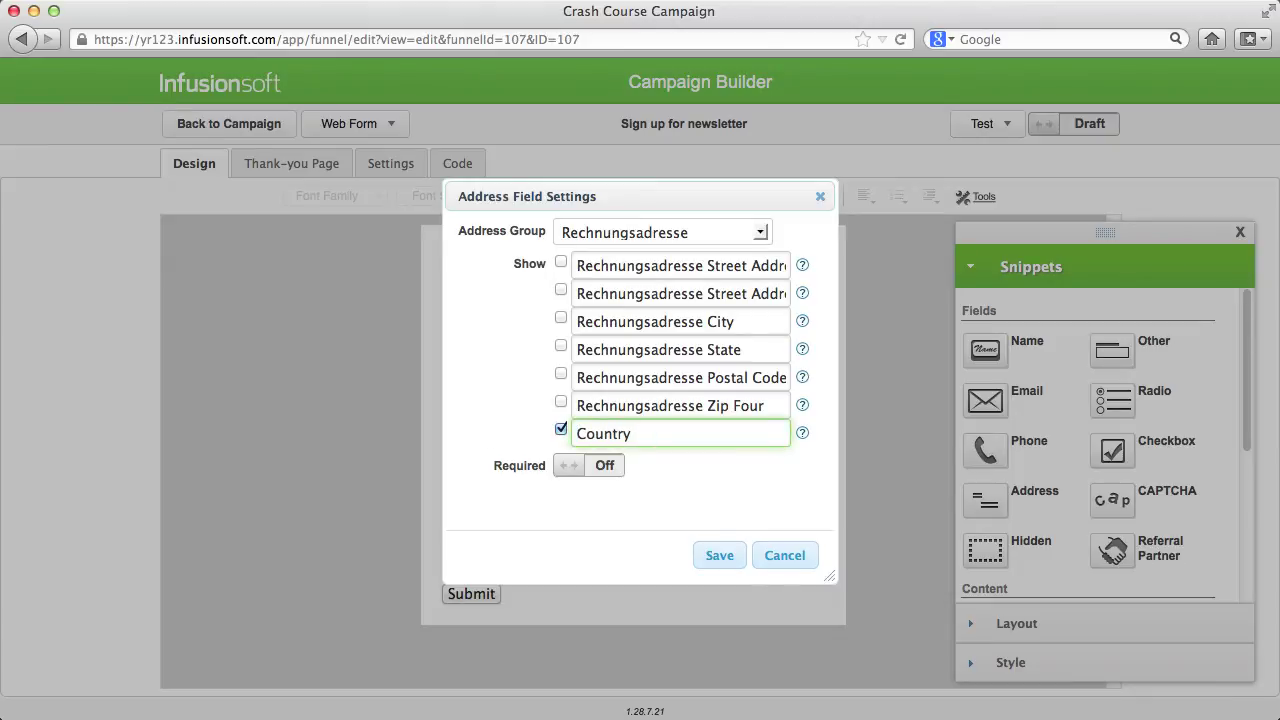
pyautogui.click(724, 556)
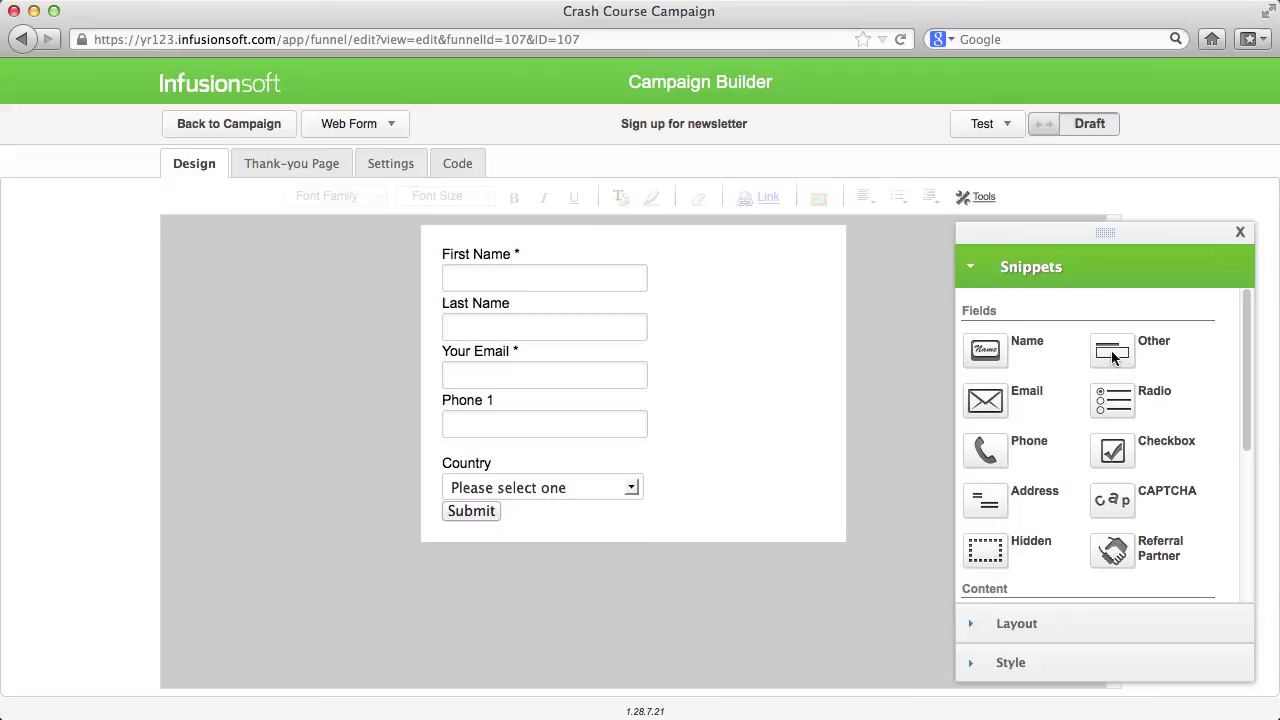
# - Add an Other field below Country that collects Username
pyautogui.moveTo(1111, 350); pyautogui.dragTo(537, 508)
pyautogui.click(714, 232)
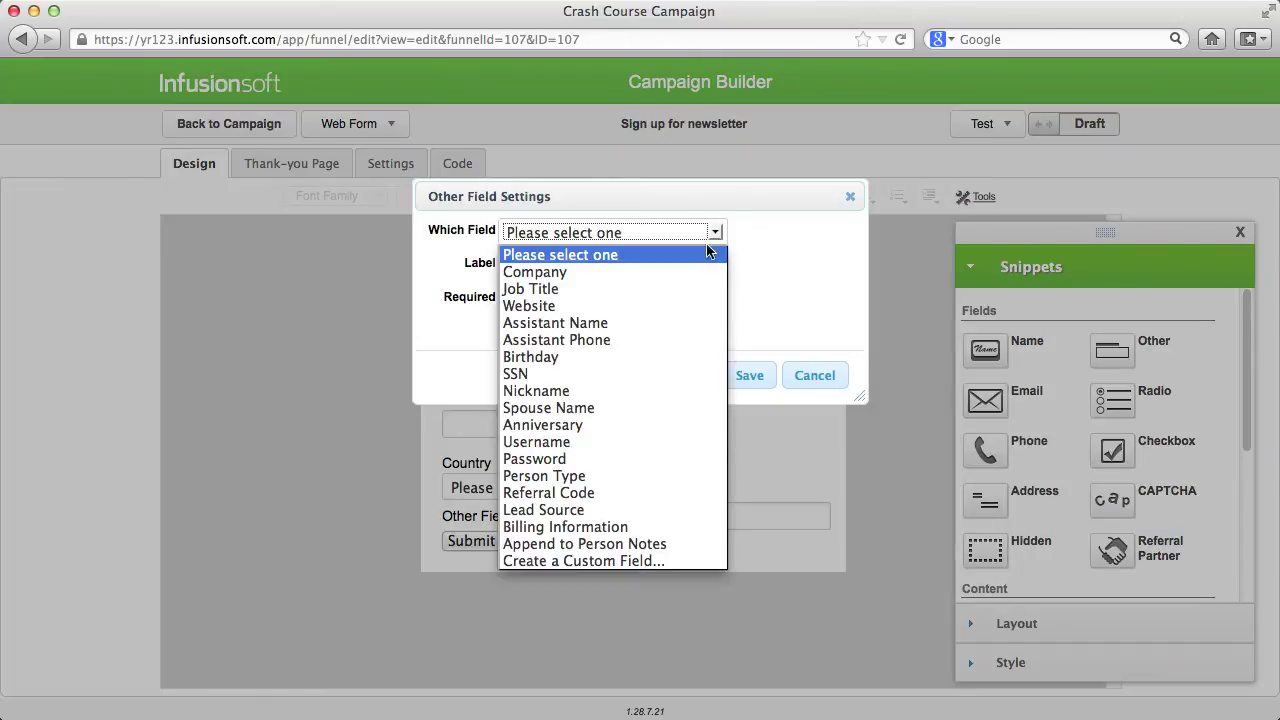
pyautogui.click(645, 444)
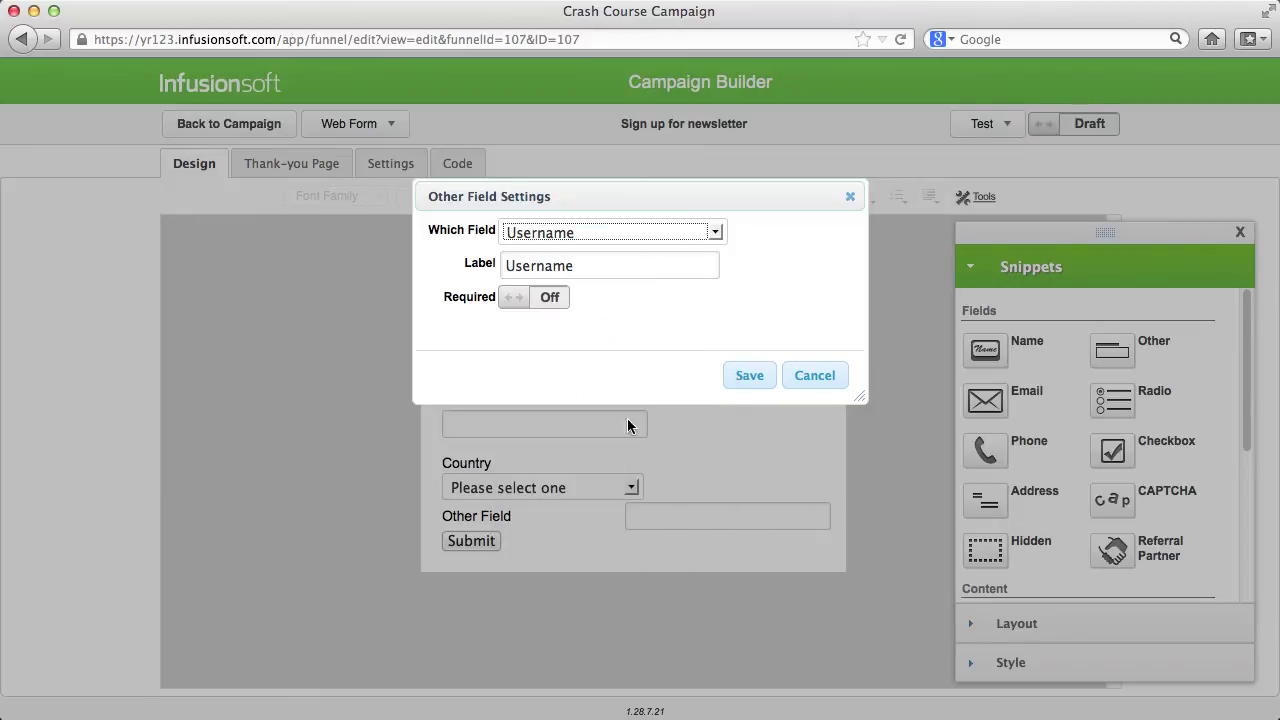
pyautogui.click(734, 377)
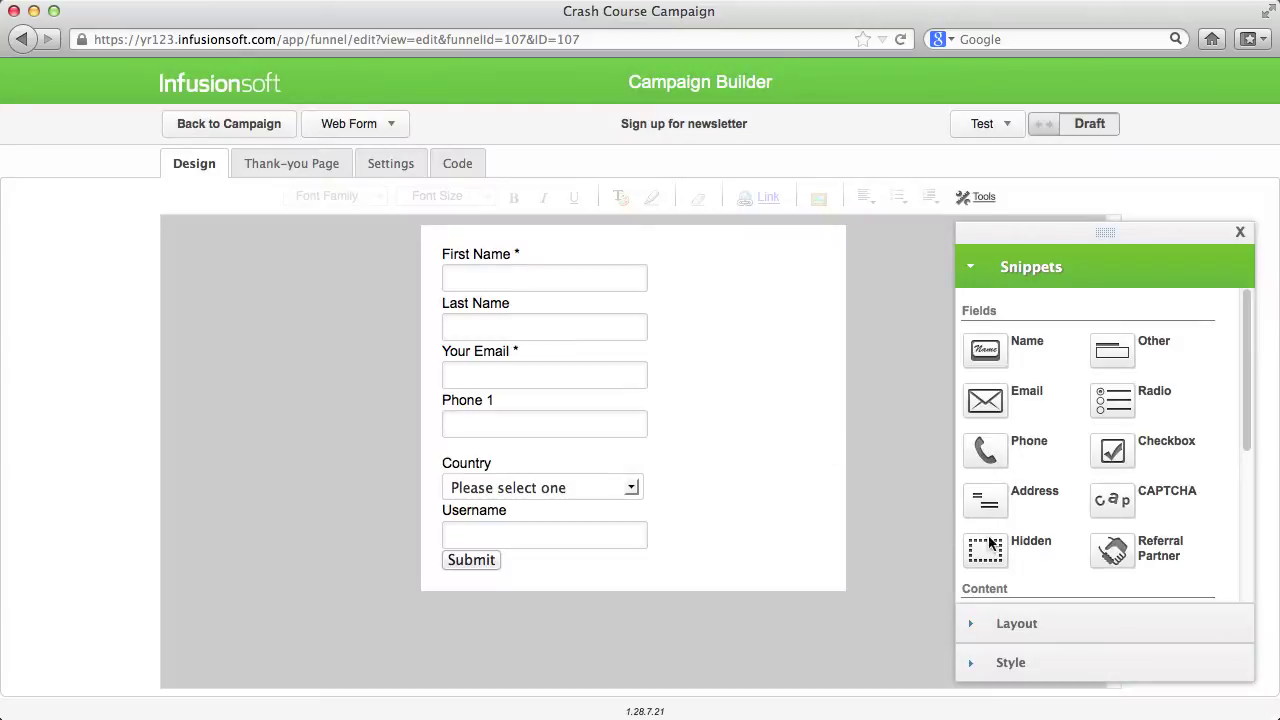
# - Add a hidden field above Submit filling Lead Source with 'Web Form'
pyautogui.moveTo(985, 548); pyautogui.dragTo(645, 554)
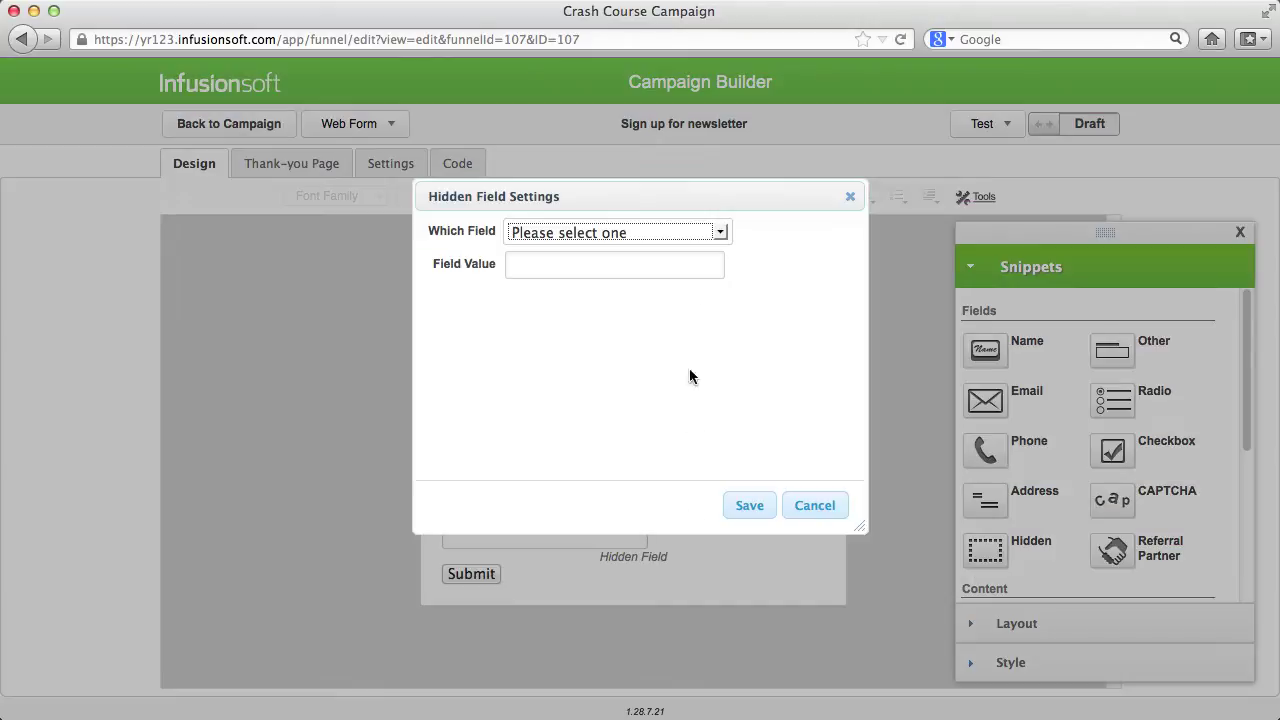
pyautogui.click(720, 232)
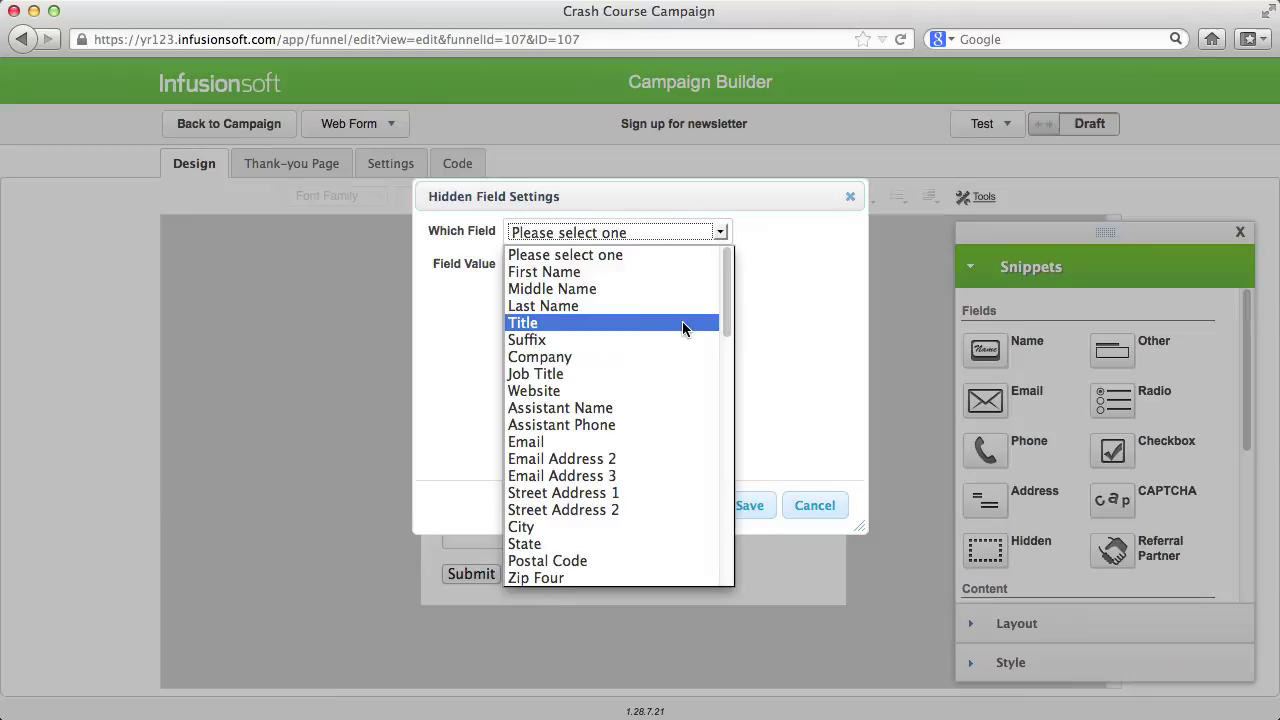
pyautogui.scroll(-2, 663, 497)
pyautogui.scroll(-10, 660, 495)
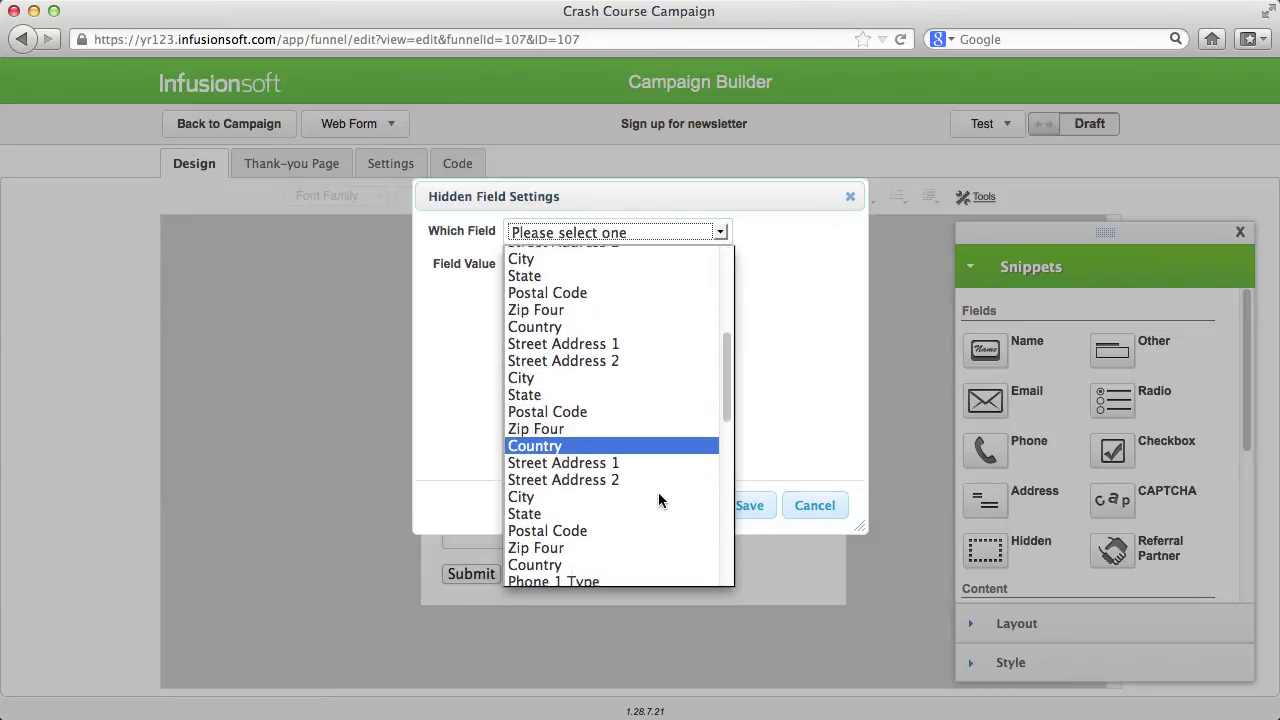
pyautogui.scroll(-4, 660, 500)
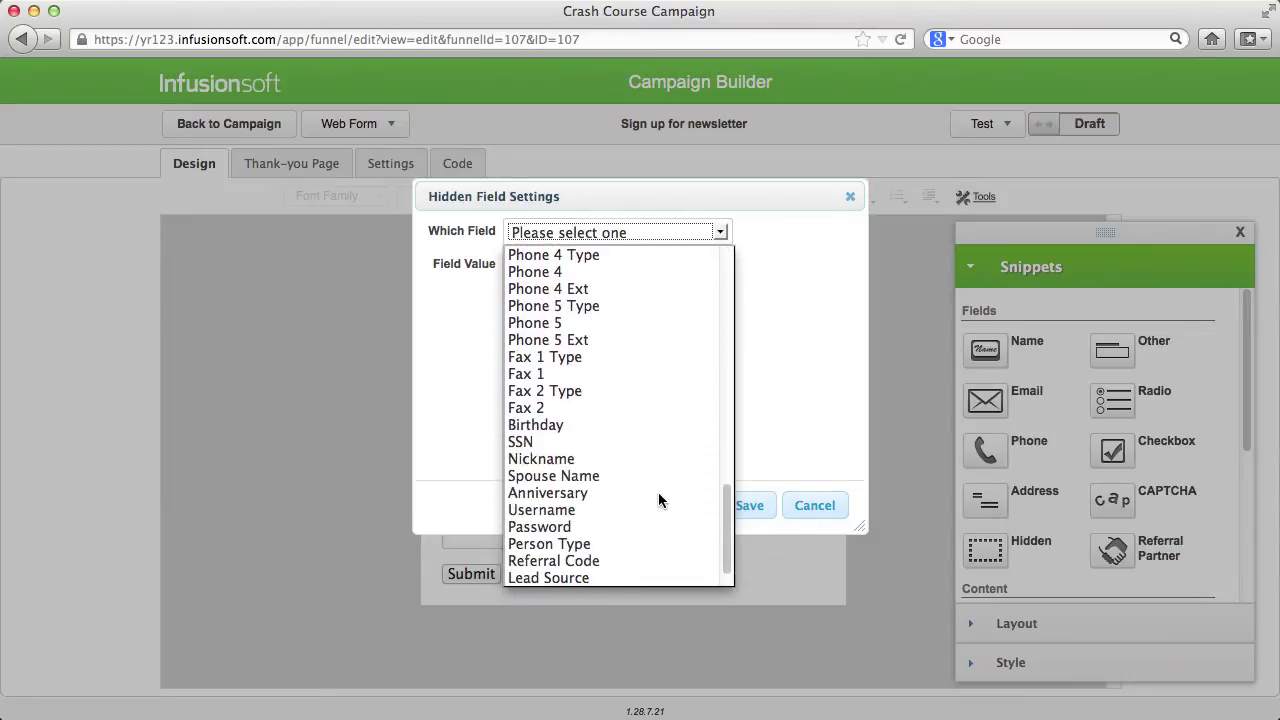
pyautogui.click(663, 543)
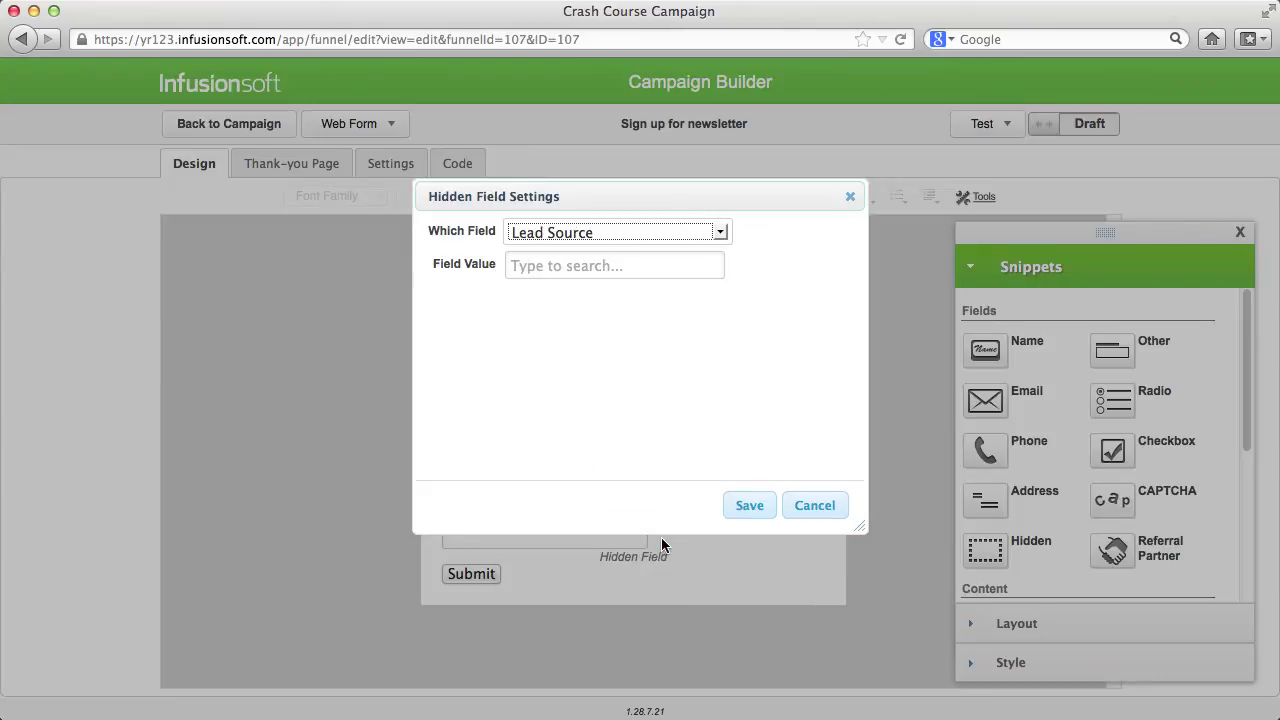
pyautogui.click(611, 267)
pyautogui.write('Web Form')
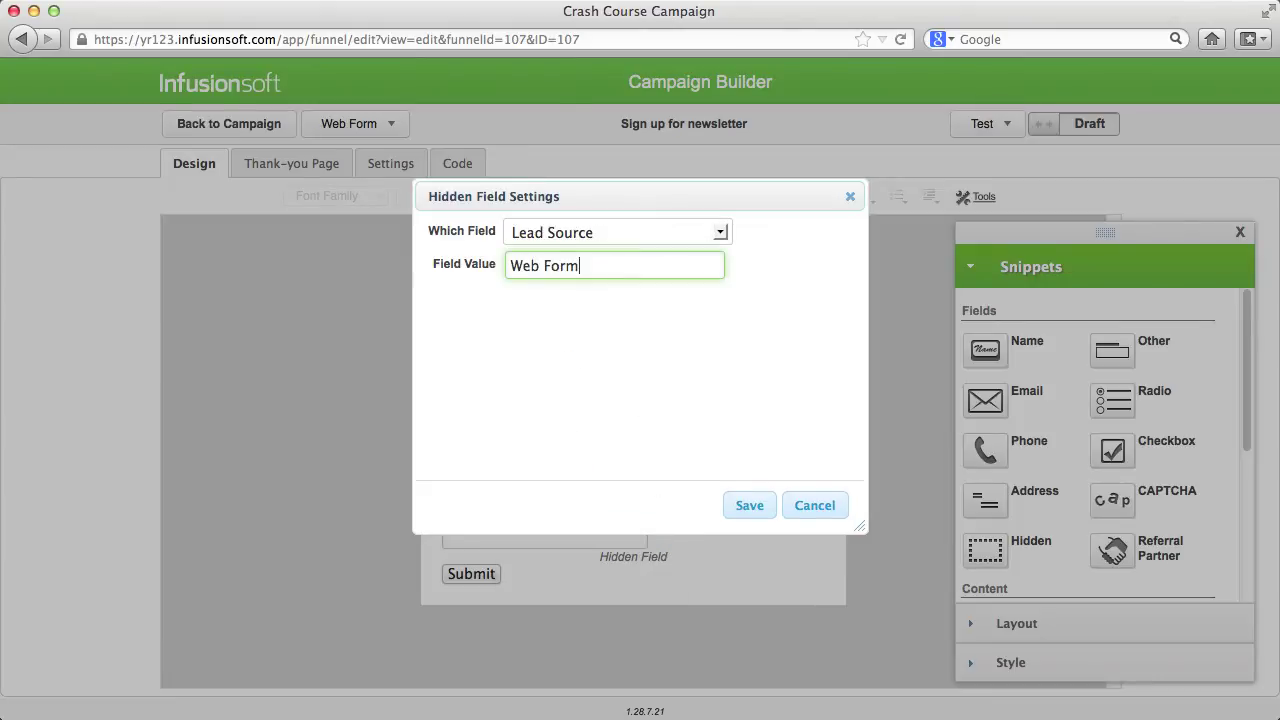
pyautogui.click(750, 505)
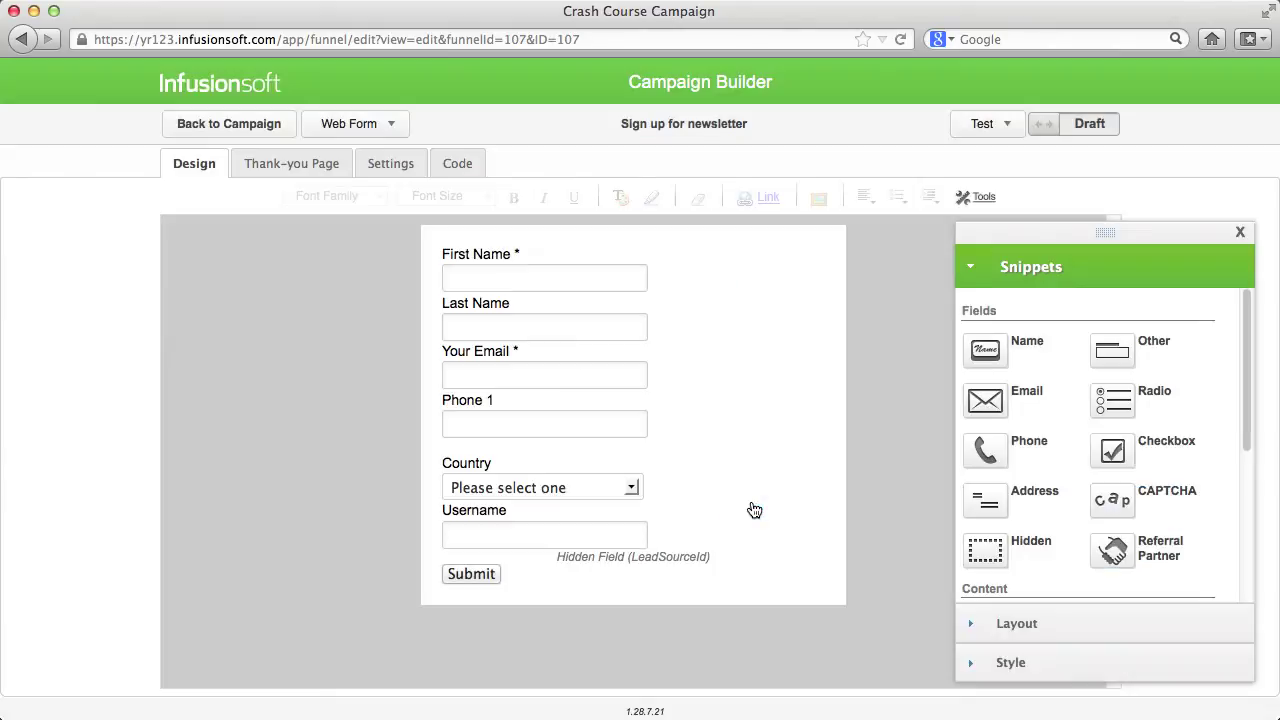
# - Remove the Username, Country, Phone 1 and hidden Lead Source fields from the form
pyautogui.click(813, 486)
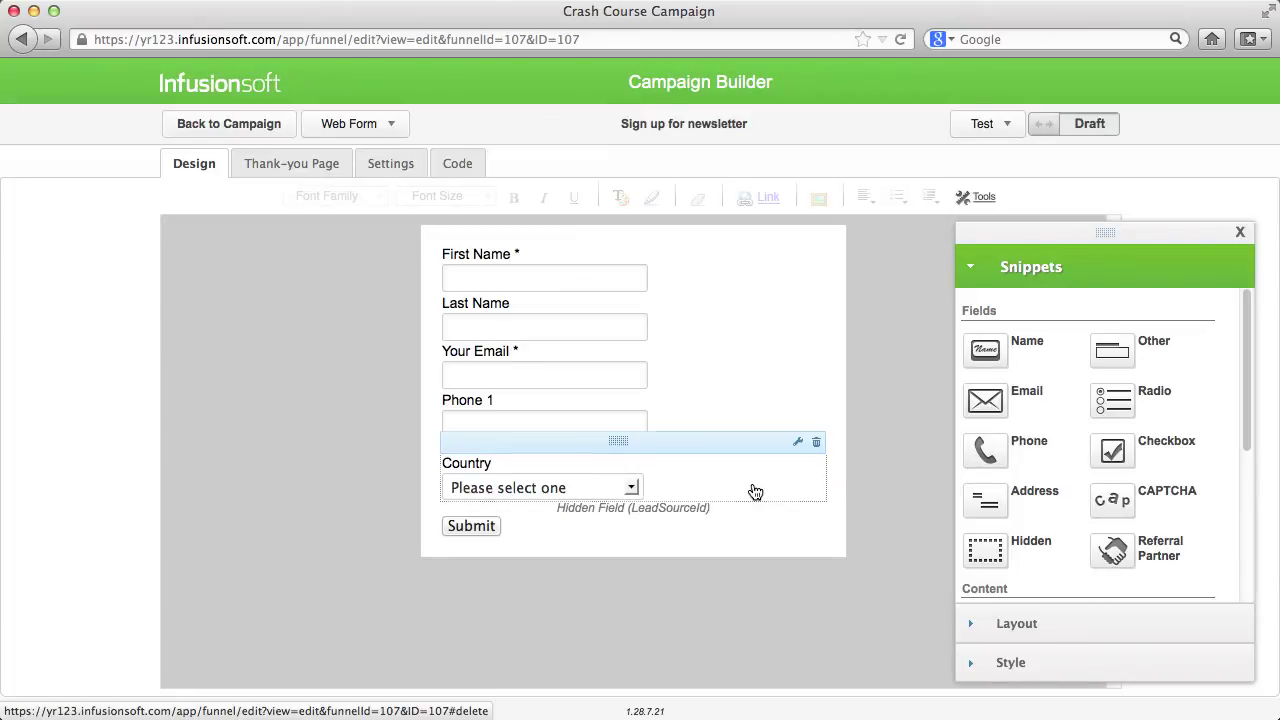
pyautogui.click(813, 441)
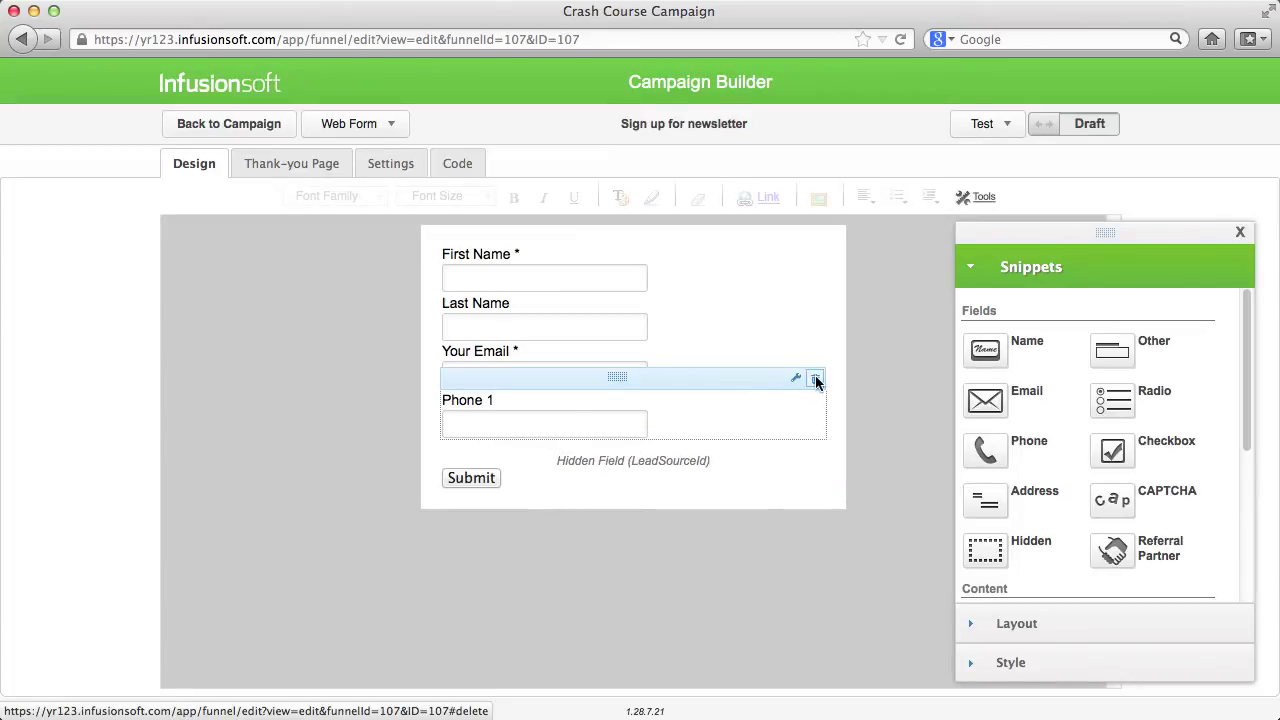
pyautogui.click(816, 375)
pyautogui.click(815, 396)
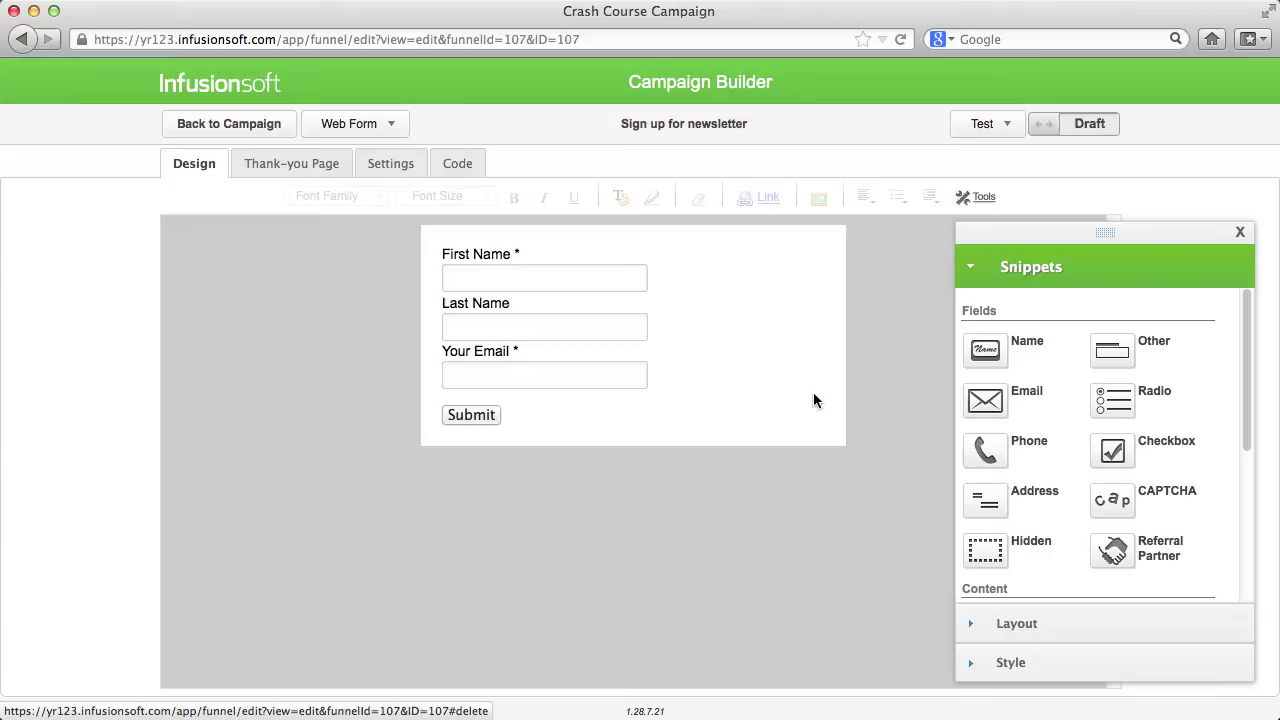
# - Add a radio question labelled 'Color' with options red and blue below Your Email
pyautogui.moveTo(1110, 400); pyautogui.dragTo(651, 409)
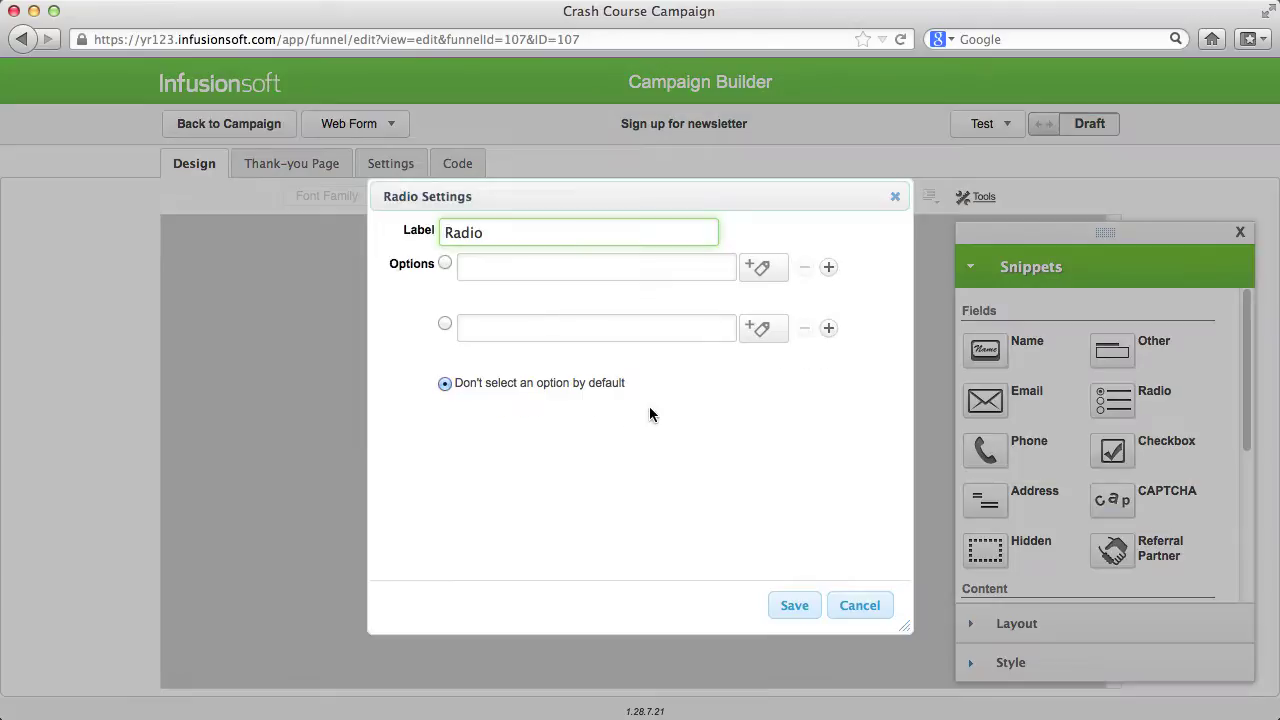
pyautogui.moveTo(494, 233); pyautogui.dragTo(407, 225)
pyautogui.write('Color')
pyautogui.press('Tab')
pyautogui.write('red')
pyautogui.press('Tab')
pyautogui.write('blue')
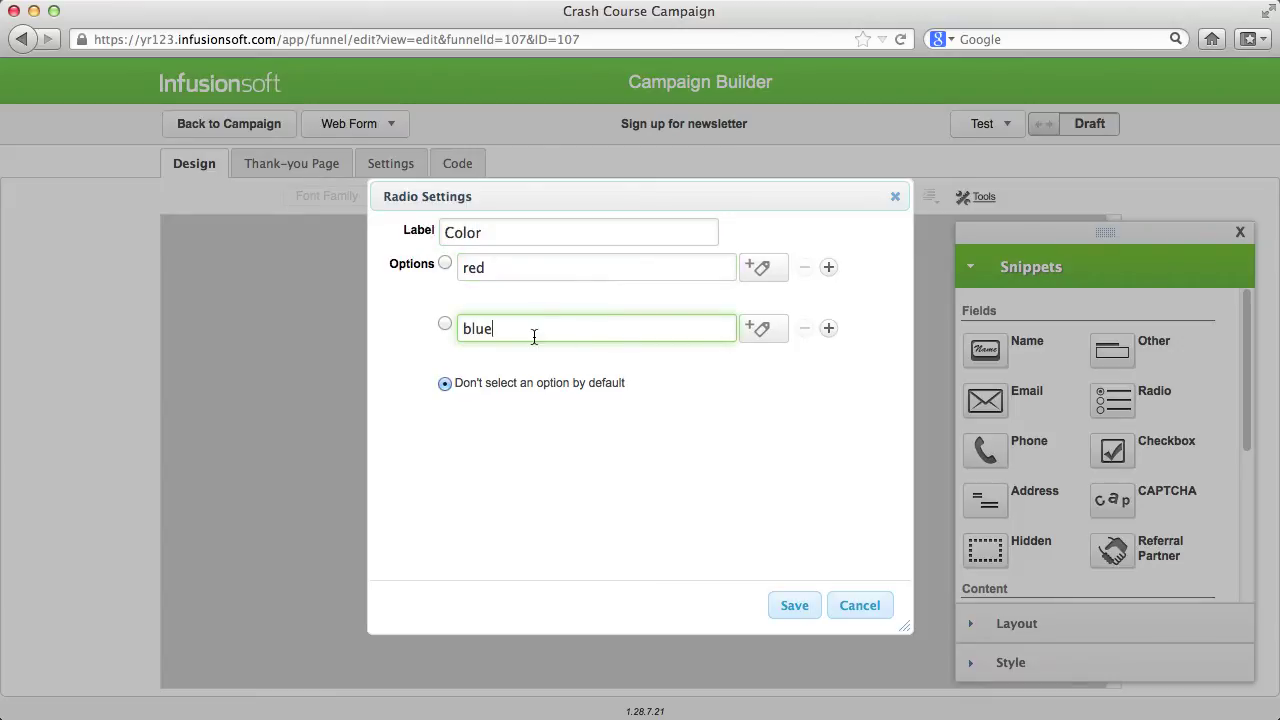
# - Tag red with Colors -> likes red and blue with Colors -> likes blue, then save
pyautogui.click(752, 271)
pyautogui.click(717, 326)
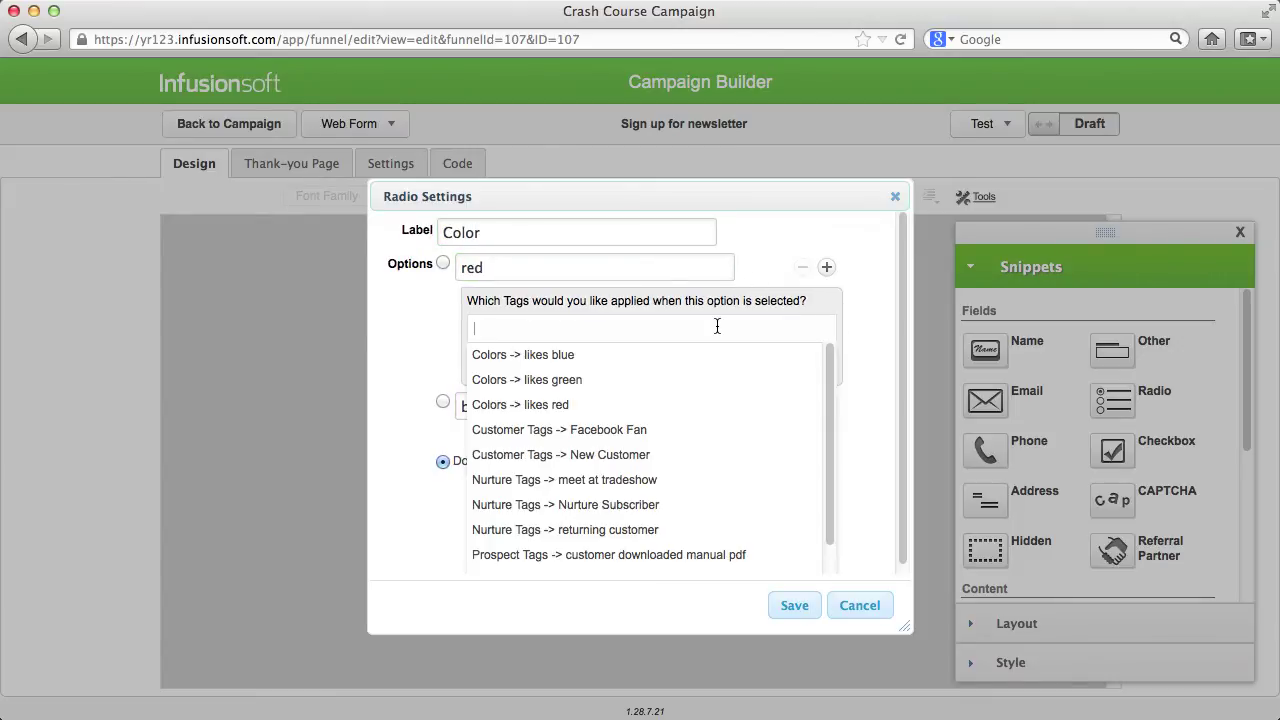
pyautogui.click(688, 400)
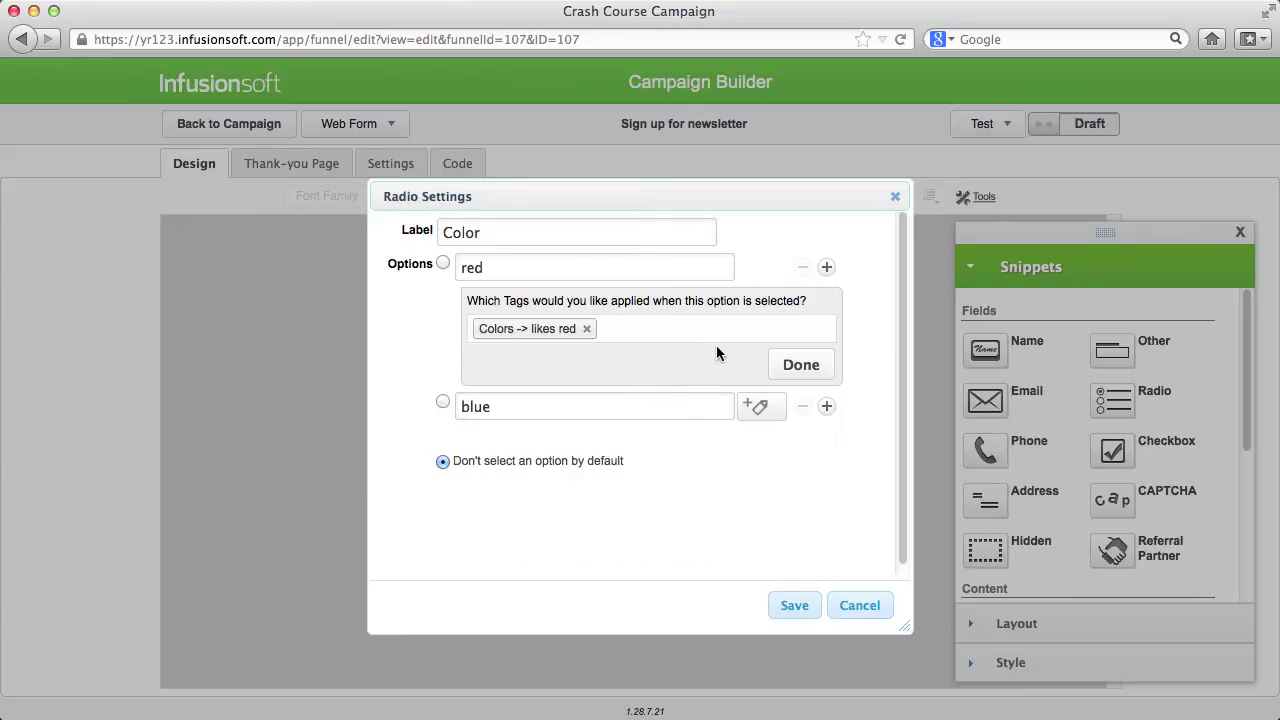
pyautogui.click(772, 354)
pyautogui.click(758, 330)
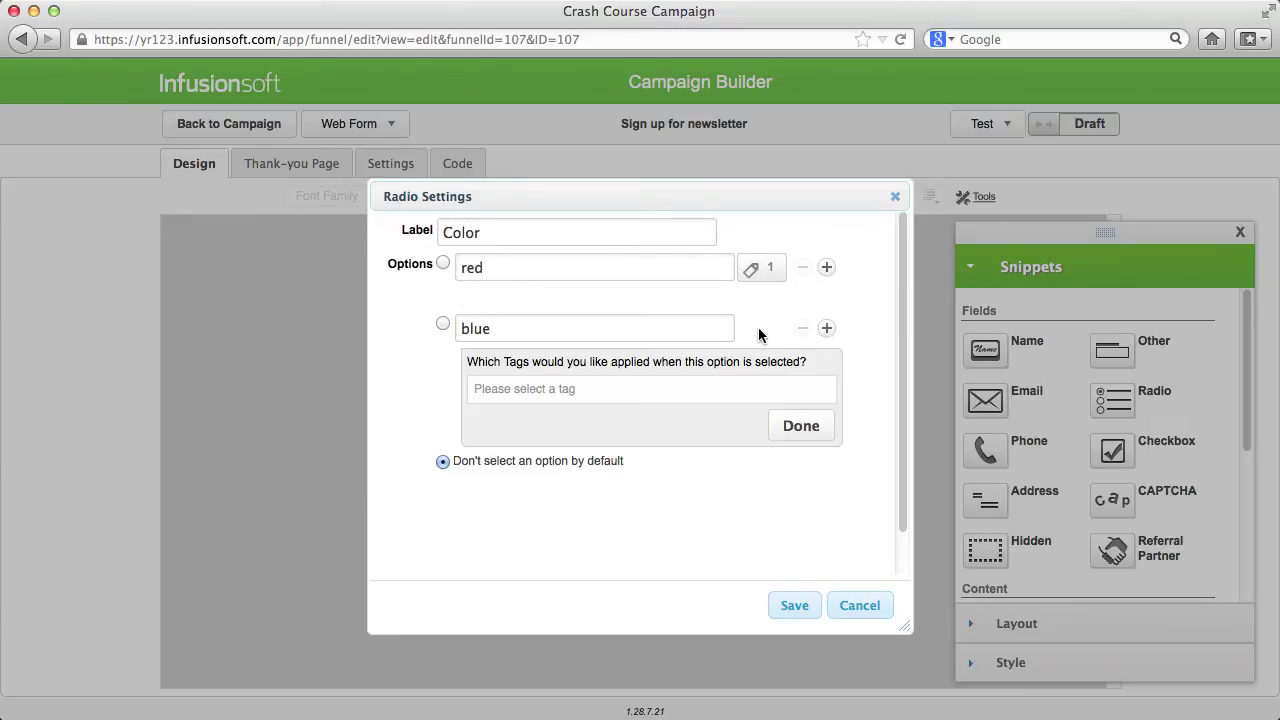
pyautogui.click(718, 390)
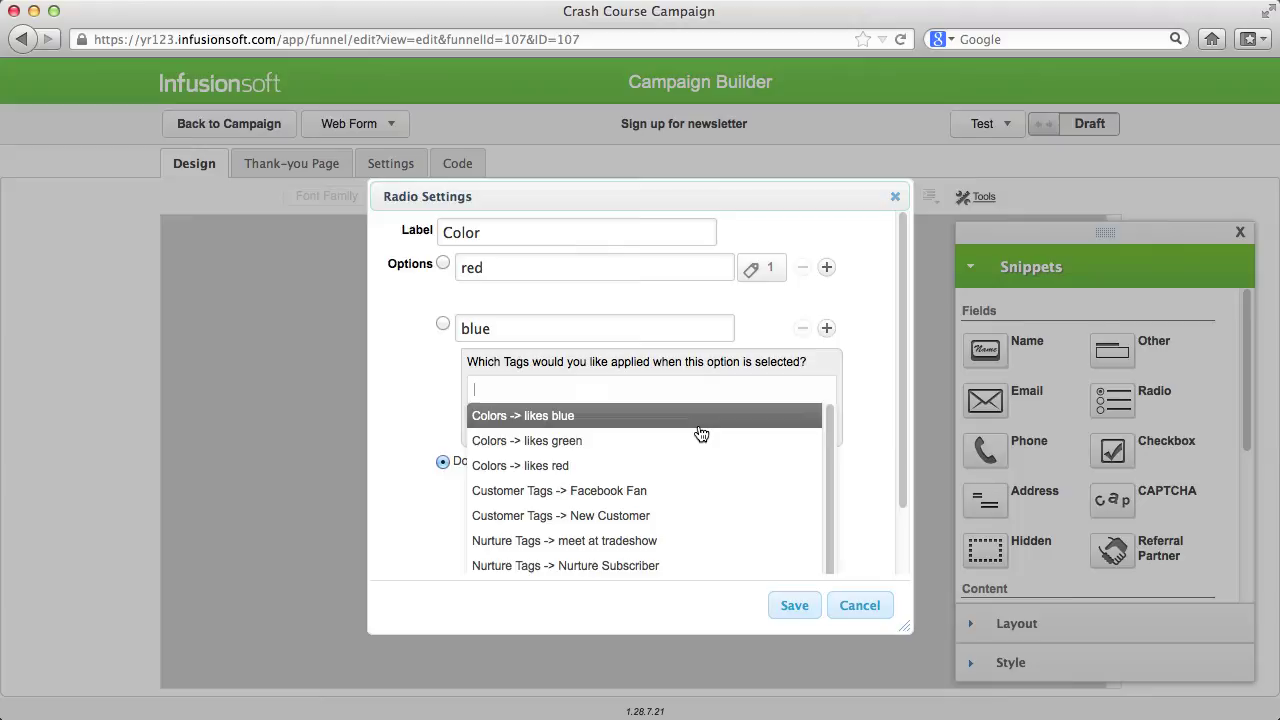
pyautogui.click(700, 415)
pyautogui.click(778, 432)
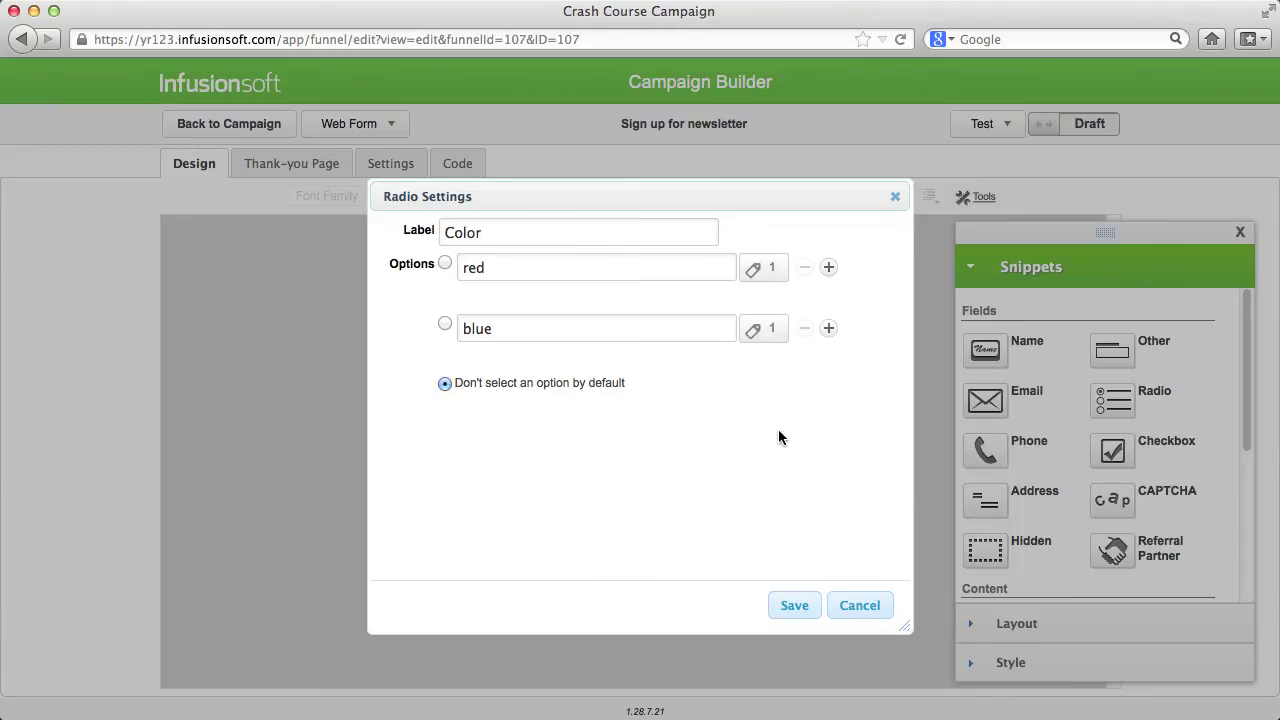
pyautogui.click(796, 607)
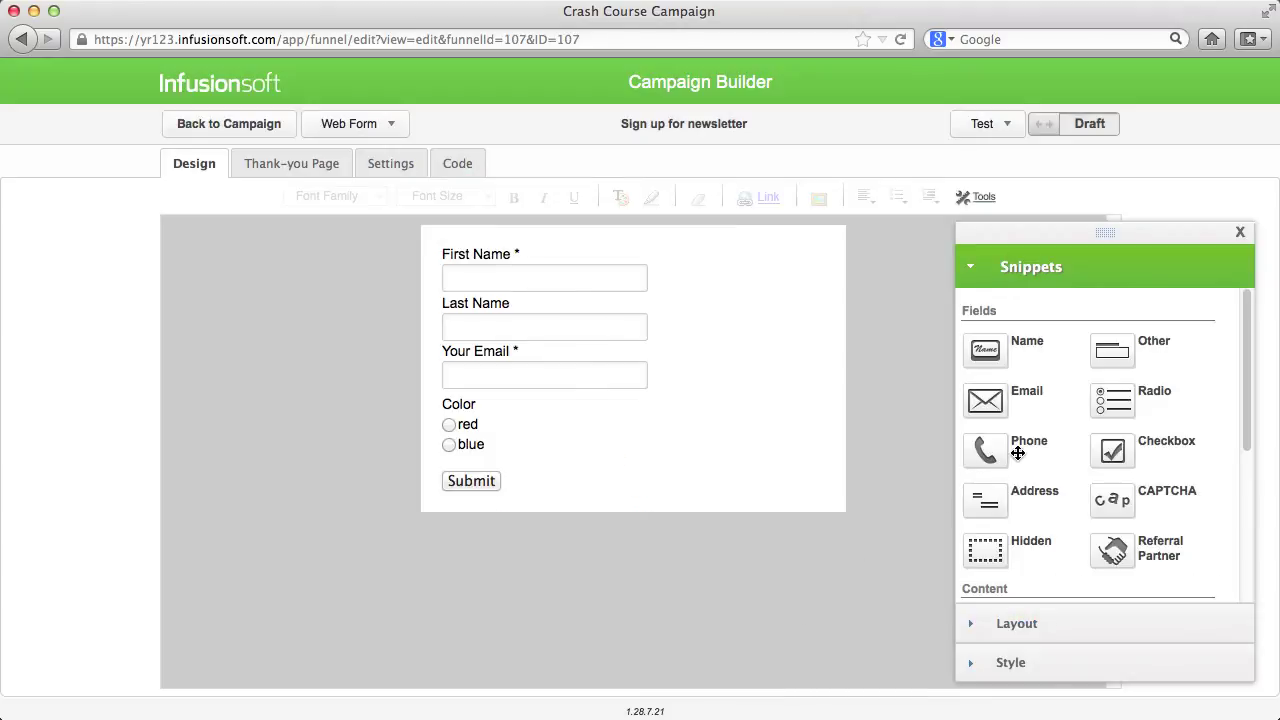
# - Add an 'Option 1' checkbox that is prechecked by default
pyautogui.moveTo(1112, 456); pyautogui.dragTo(629, 472)
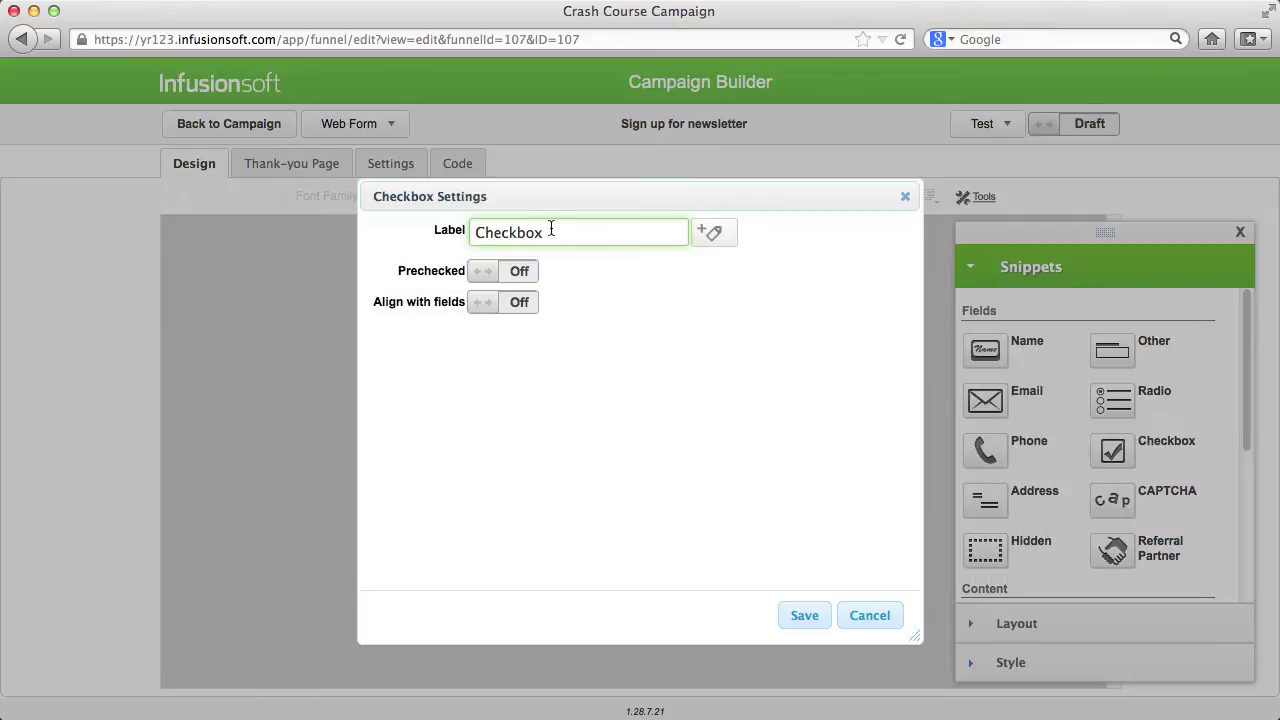
pyautogui.moveTo(553, 229); pyautogui.dragTo(409, 226)
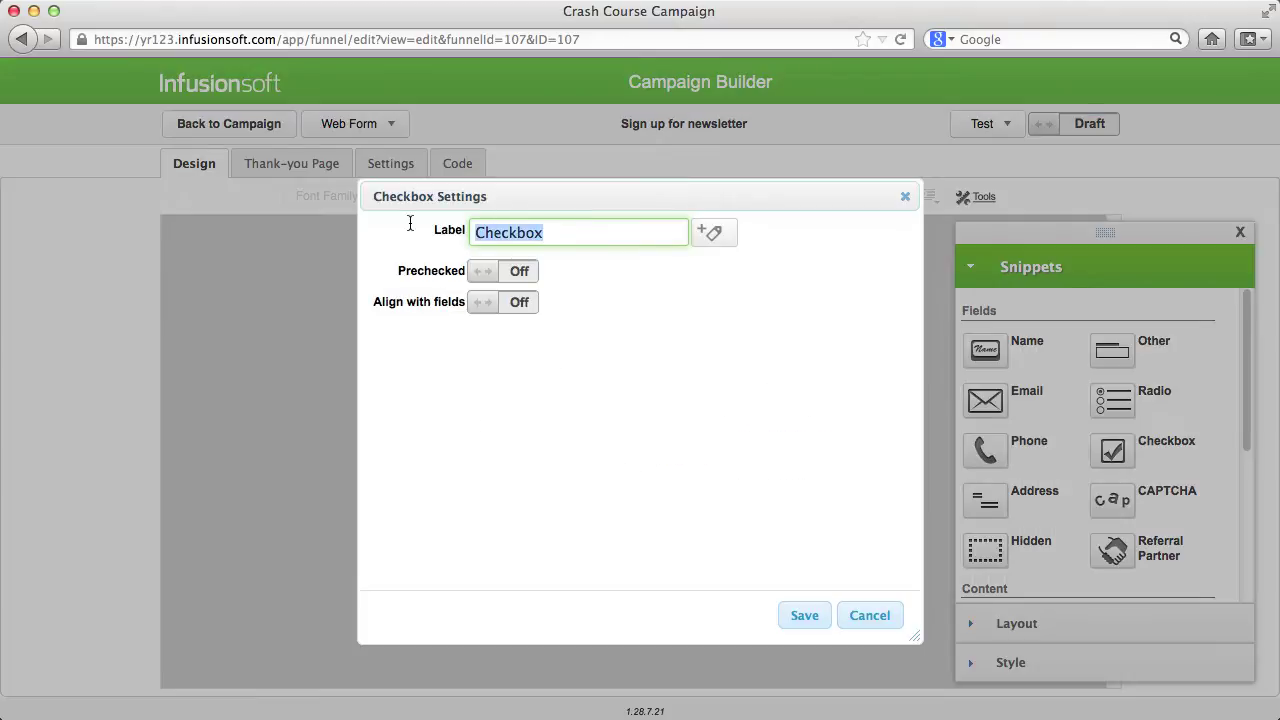
pyautogui.write('Option ')
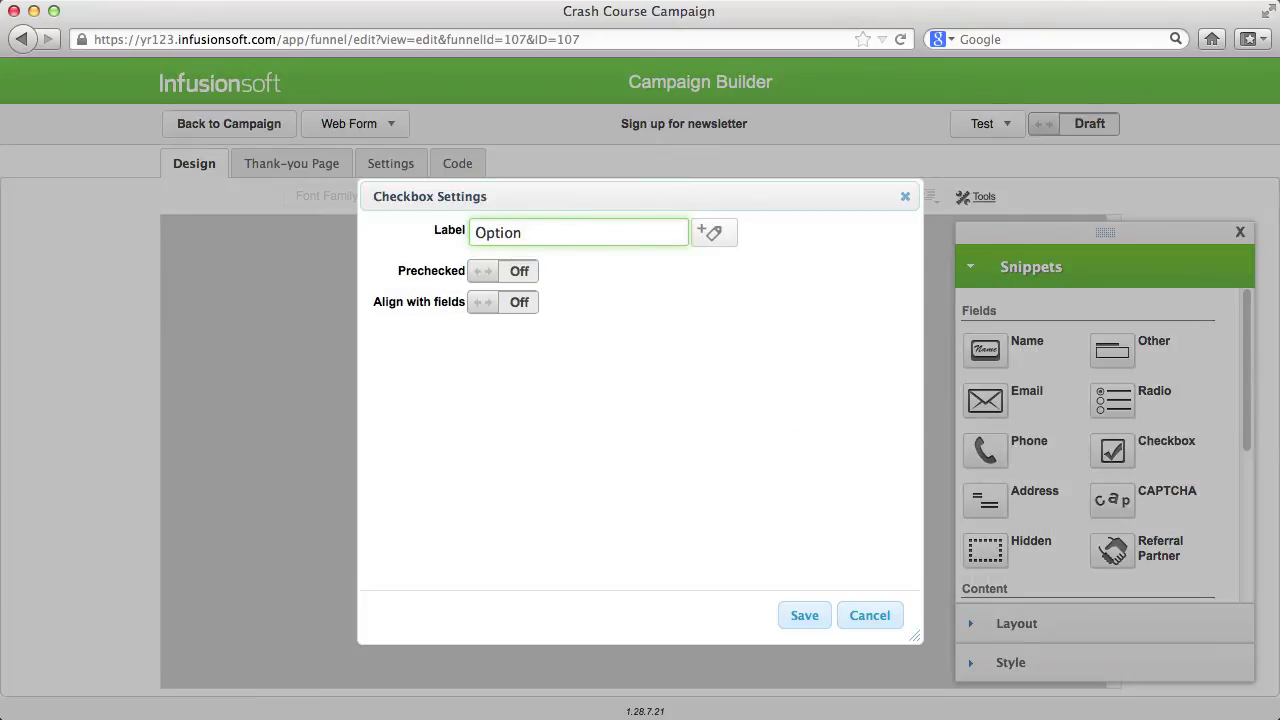
pyautogui.write('1')
pyautogui.click(495, 270)
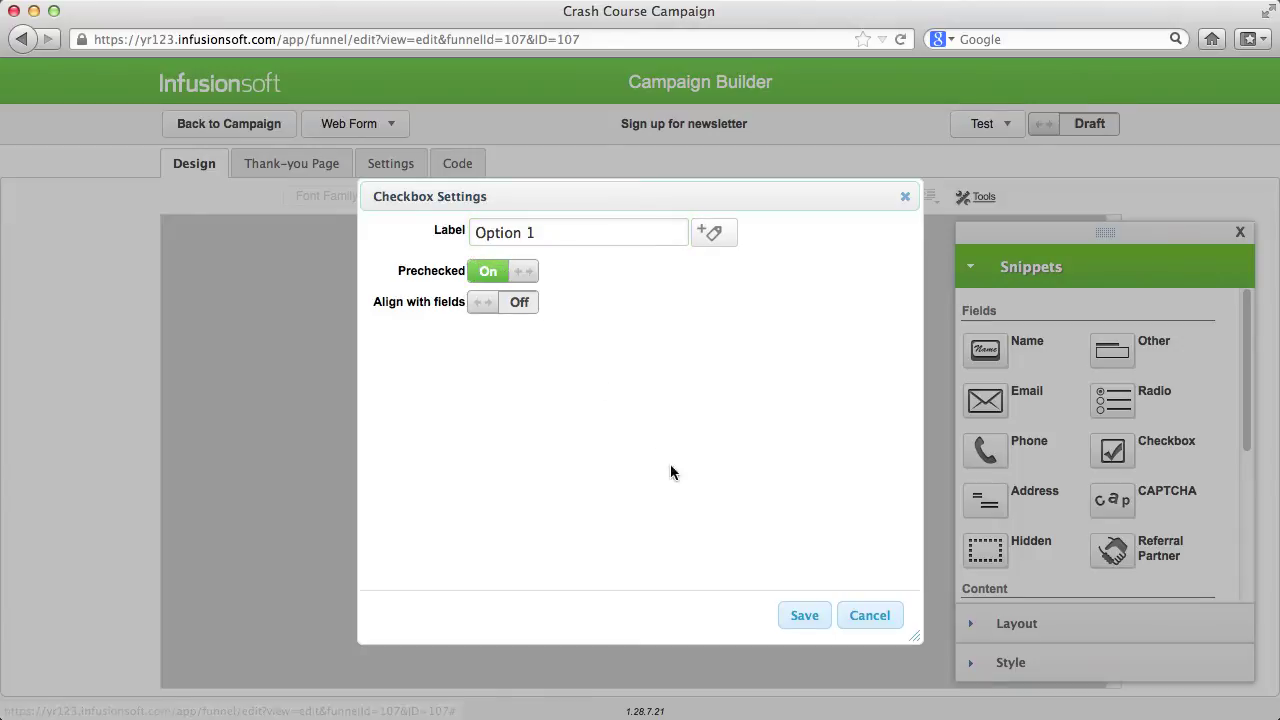
pyautogui.click(793, 616)
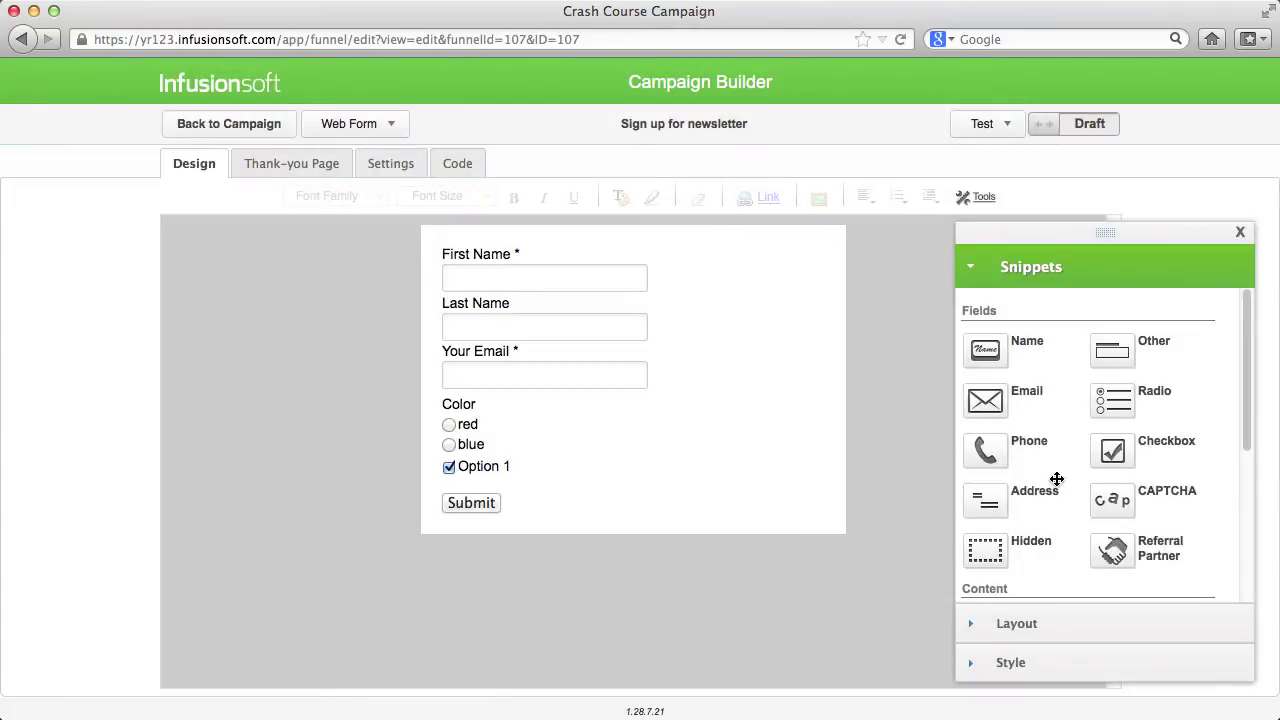
# - Add a 'green' checkbox tagged Colors -> likes green, then drop in a Referral Partner section
pyautogui.moveTo(1100, 450); pyautogui.dragTo(543, 486)
pyautogui.doubleClick(578, 234)
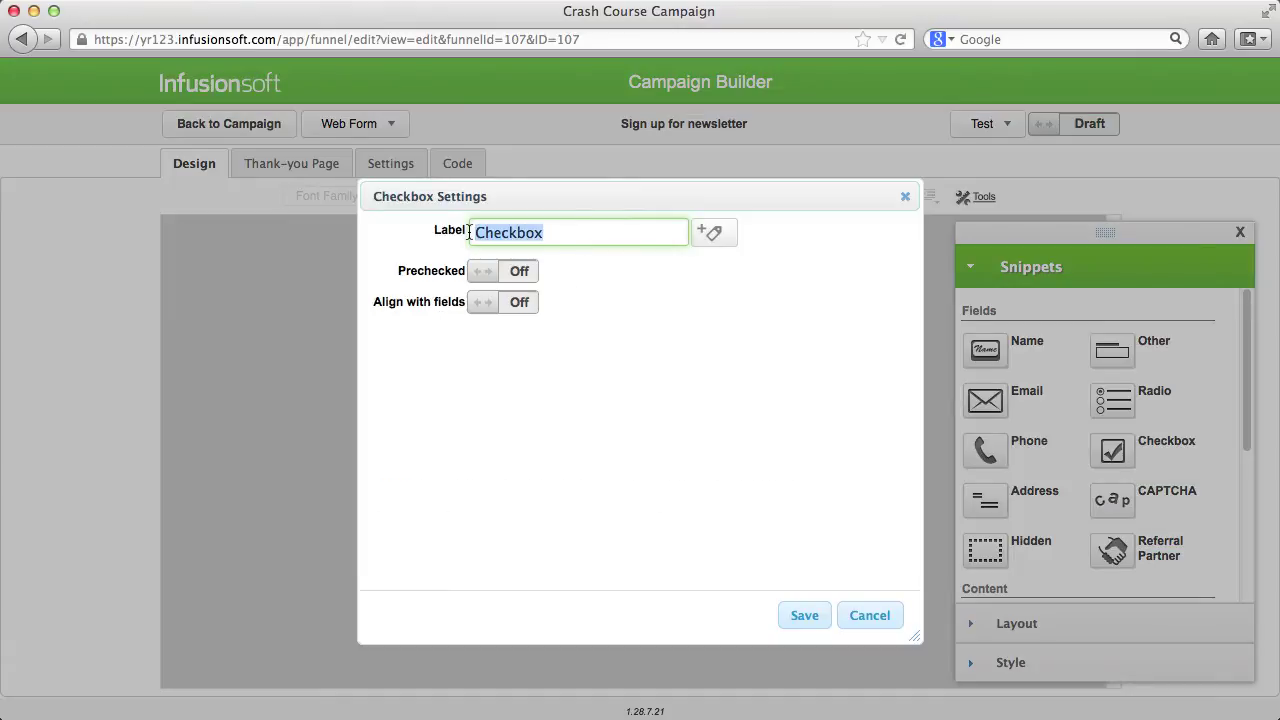
pyautogui.write('green')
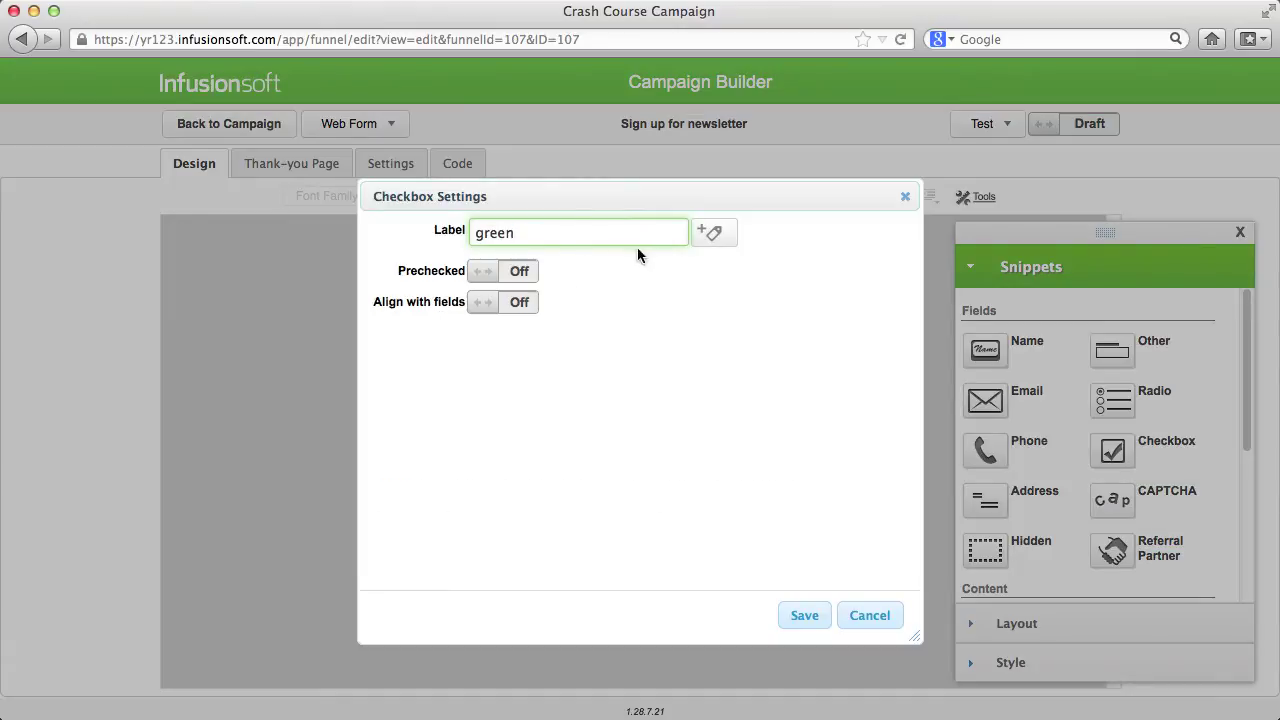
pyautogui.click(708, 232)
pyautogui.click(704, 290)
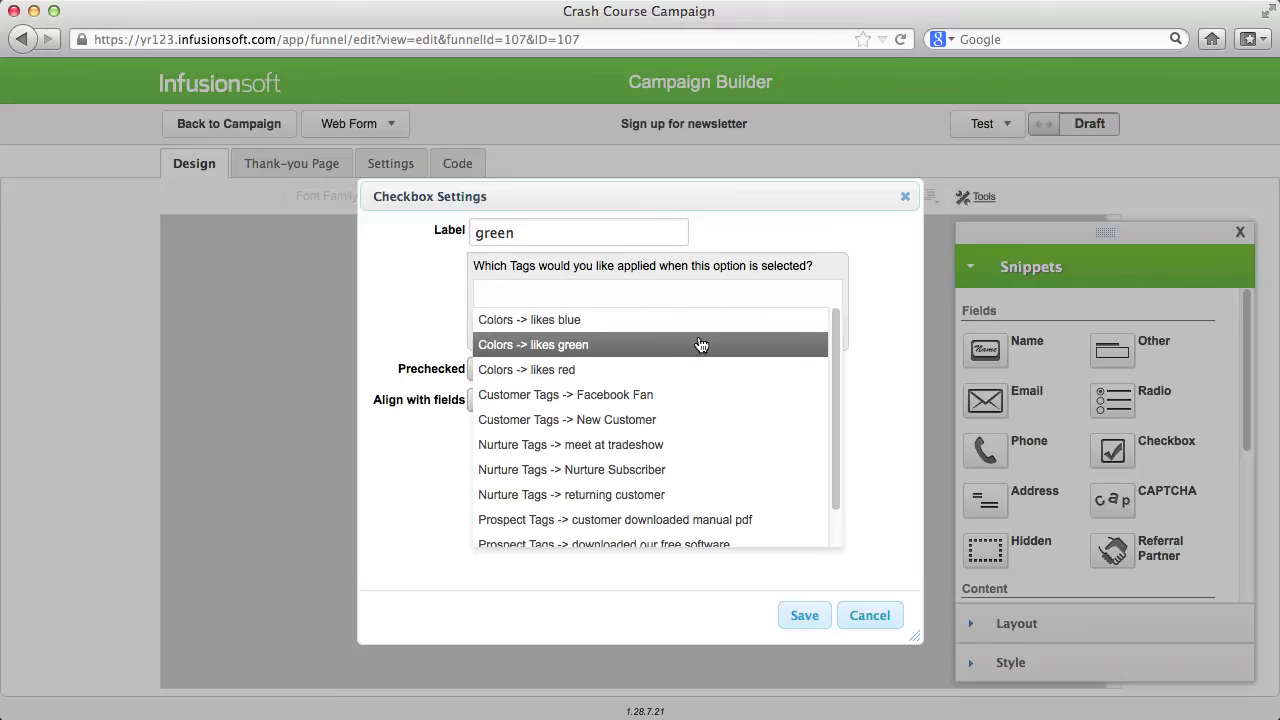
pyautogui.click(700, 344)
pyautogui.click(806, 617)
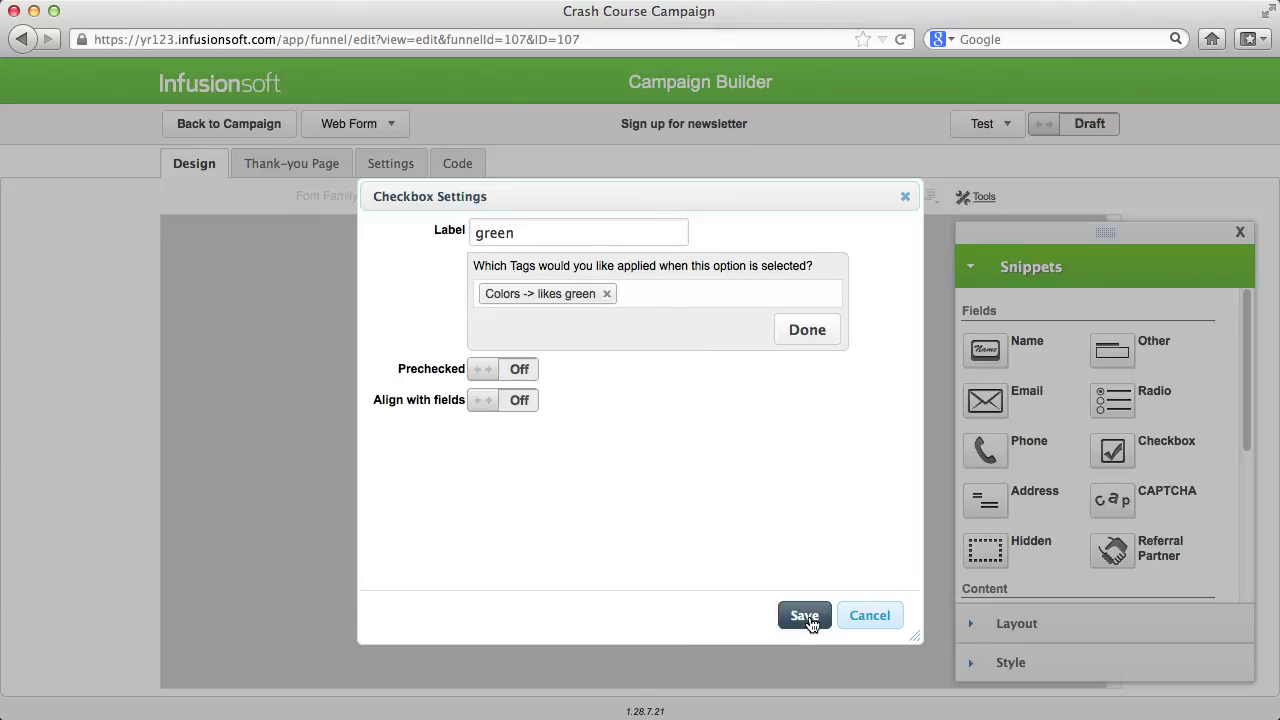
pyautogui.moveTo(1120, 550); pyautogui.dragTo(617, 514)
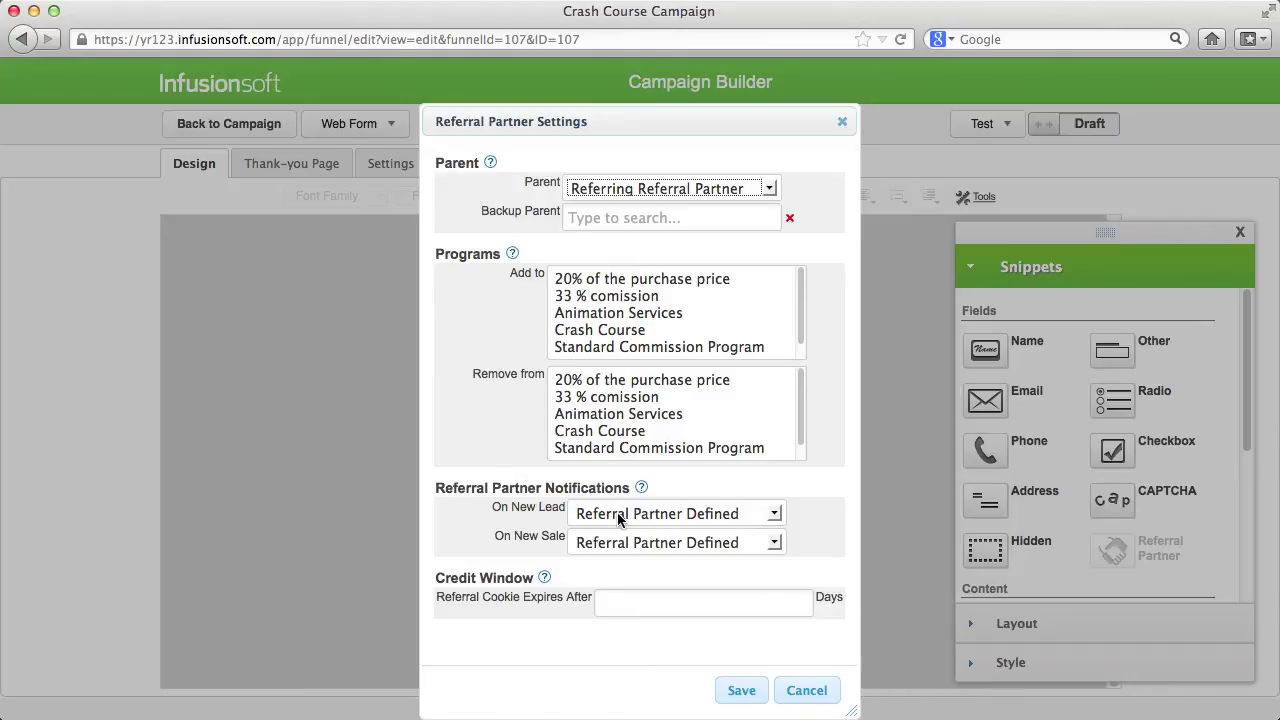
# - Add a Referral Partner signup that adds partners to 33 % comission, removes them from 20% of the purchase price, and sets a 22-day cookie
pyautogui.click(773, 358)
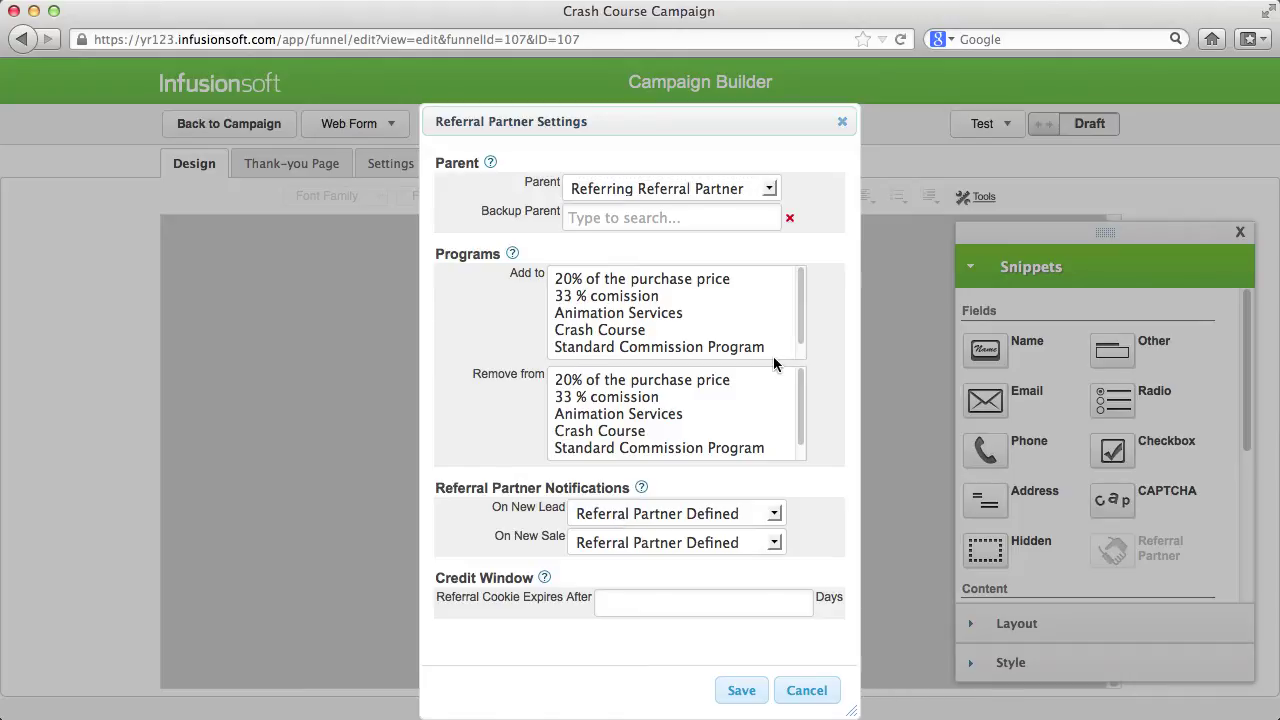
pyautogui.click(767, 190)
pyautogui.click(767, 190)
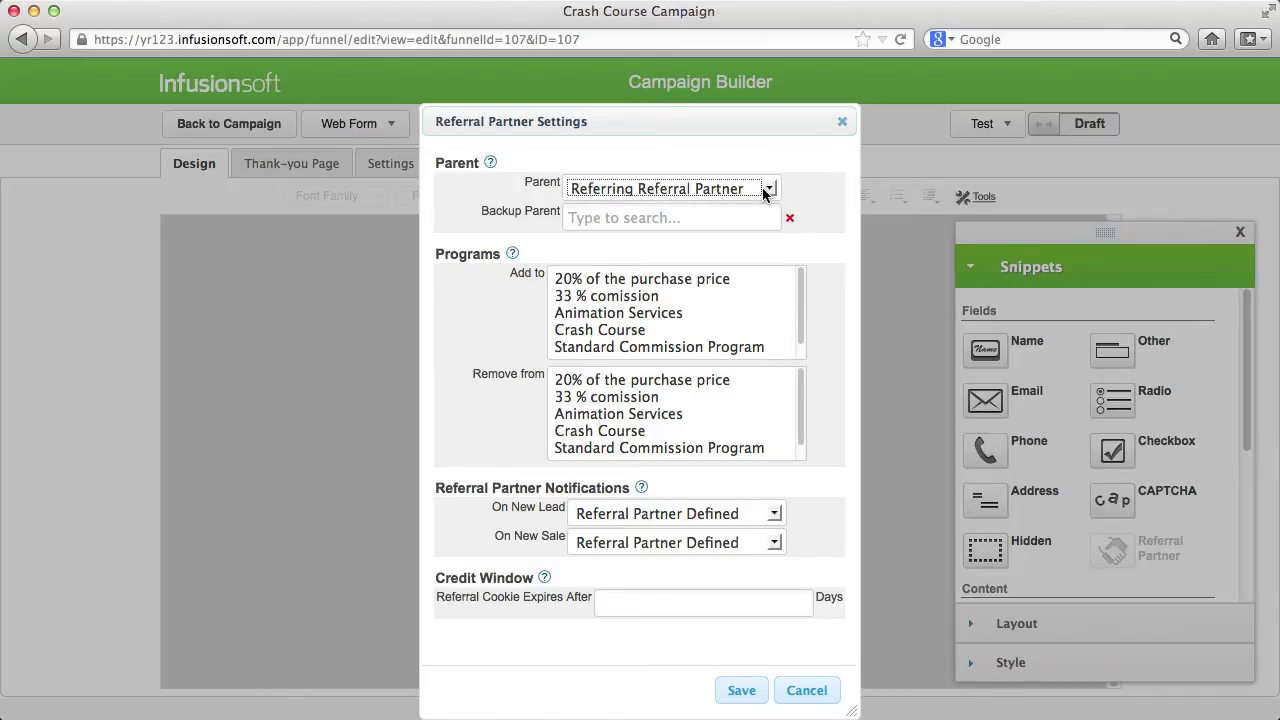
pyautogui.click(664, 297)
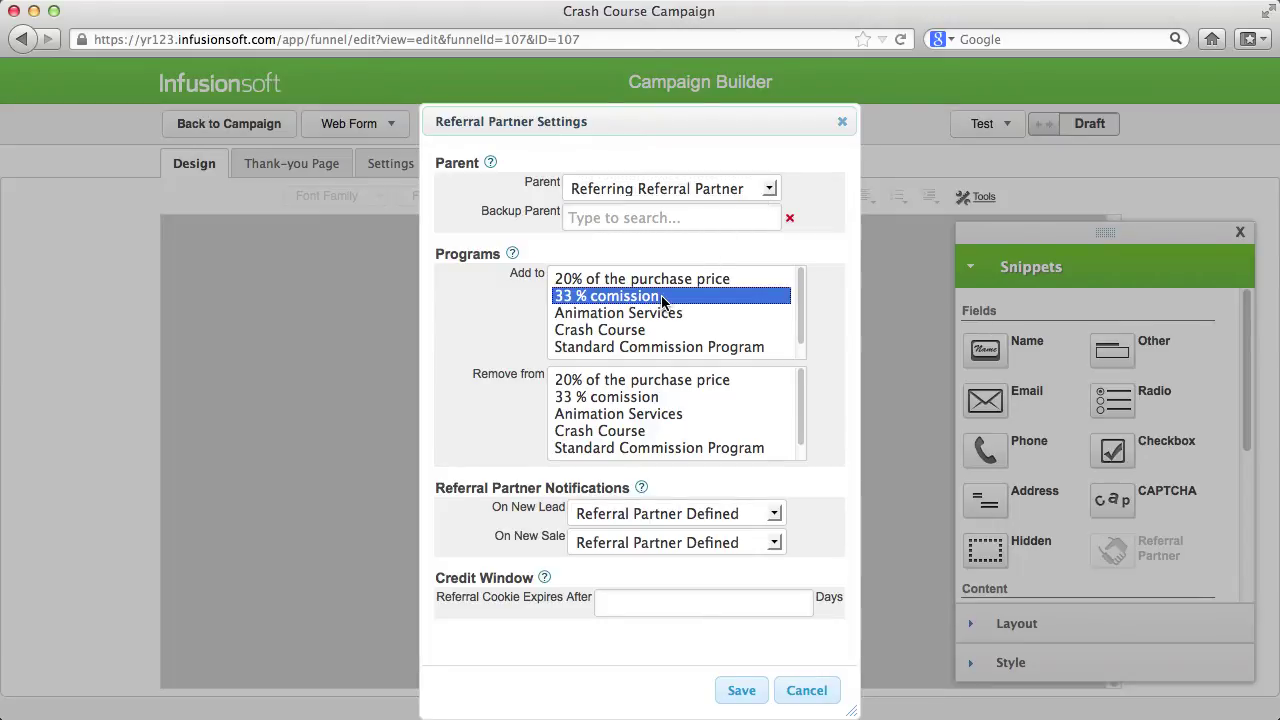
pyautogui.click(730, 380)
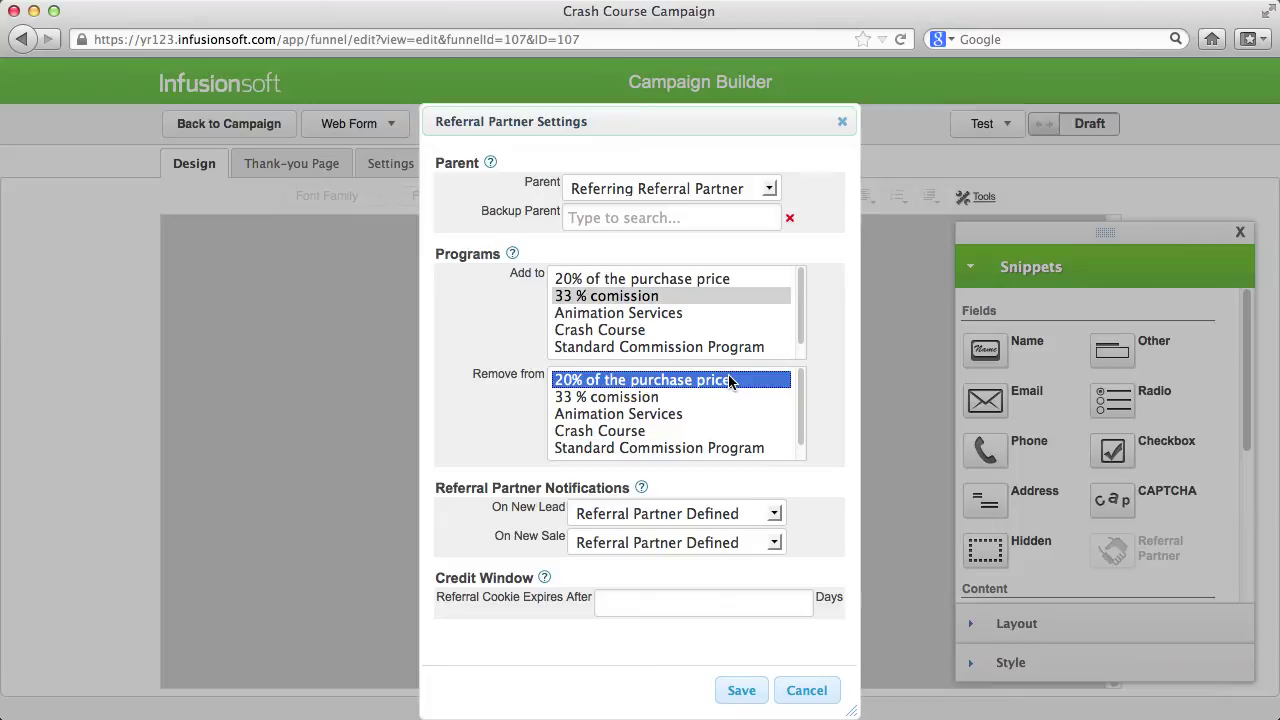
pyautogui.click(774, 514)
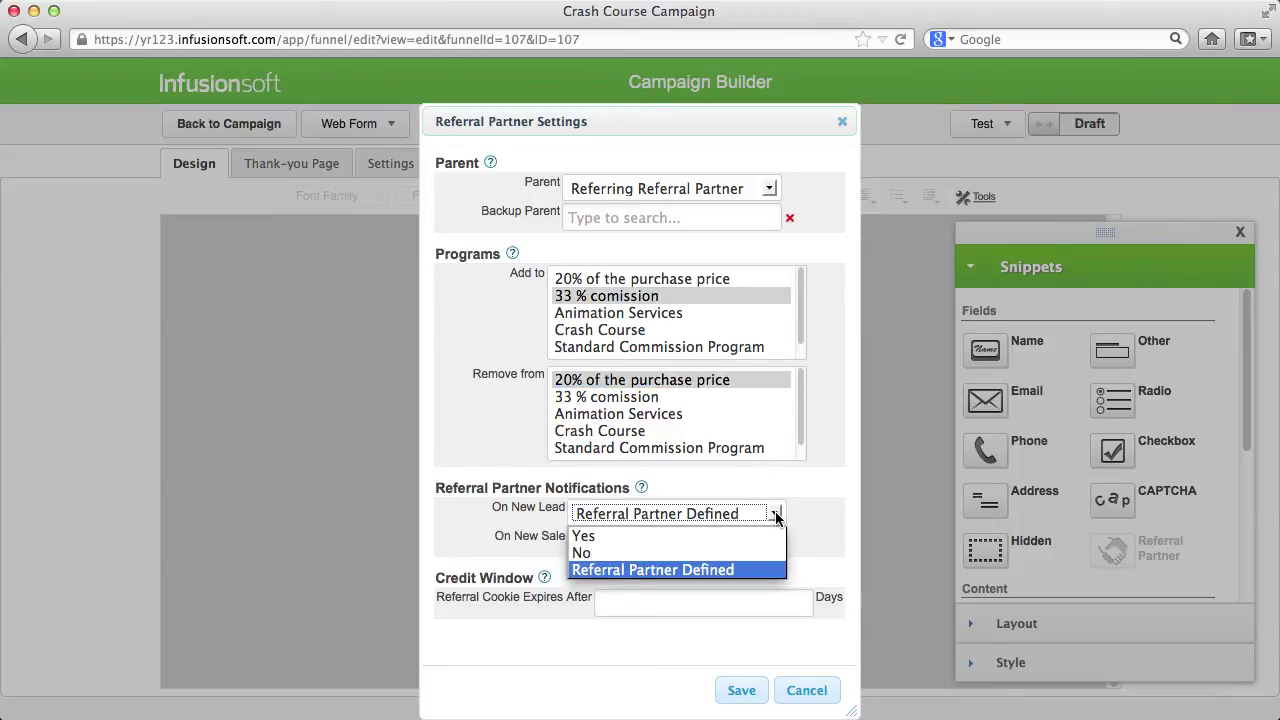
pyautogui.click(775, 515)
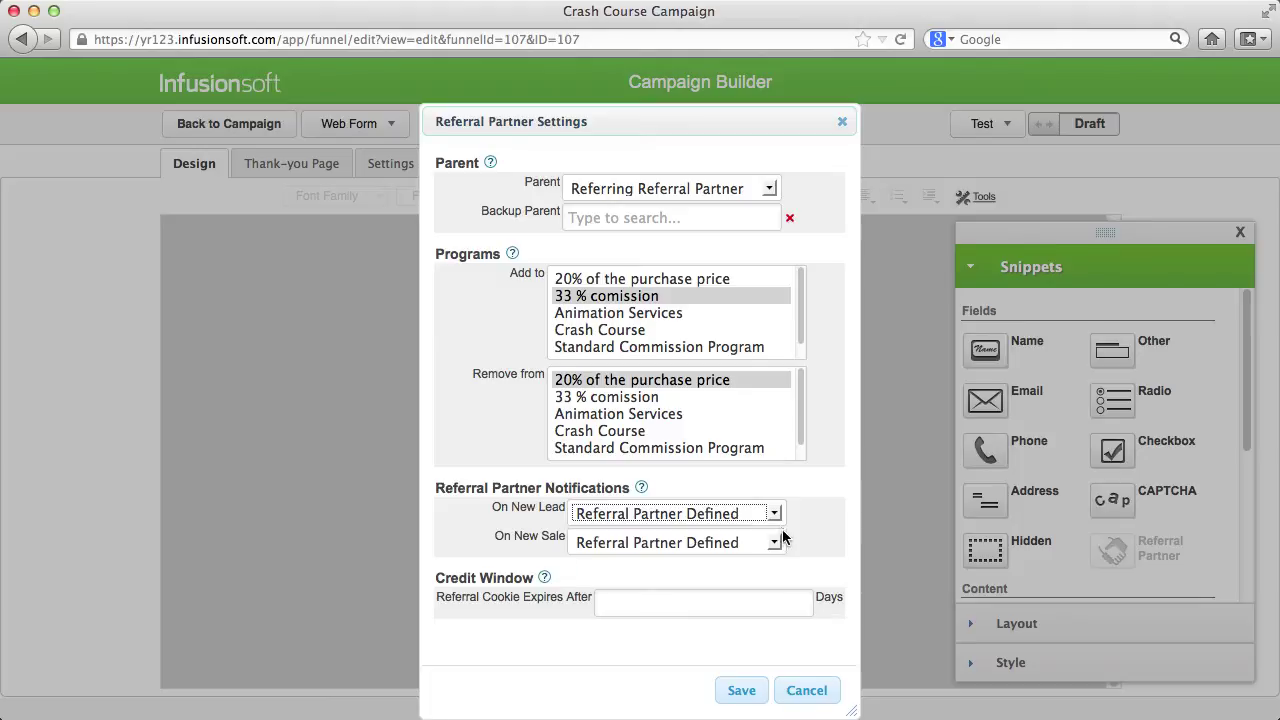
pyautogui.click(780, 542)
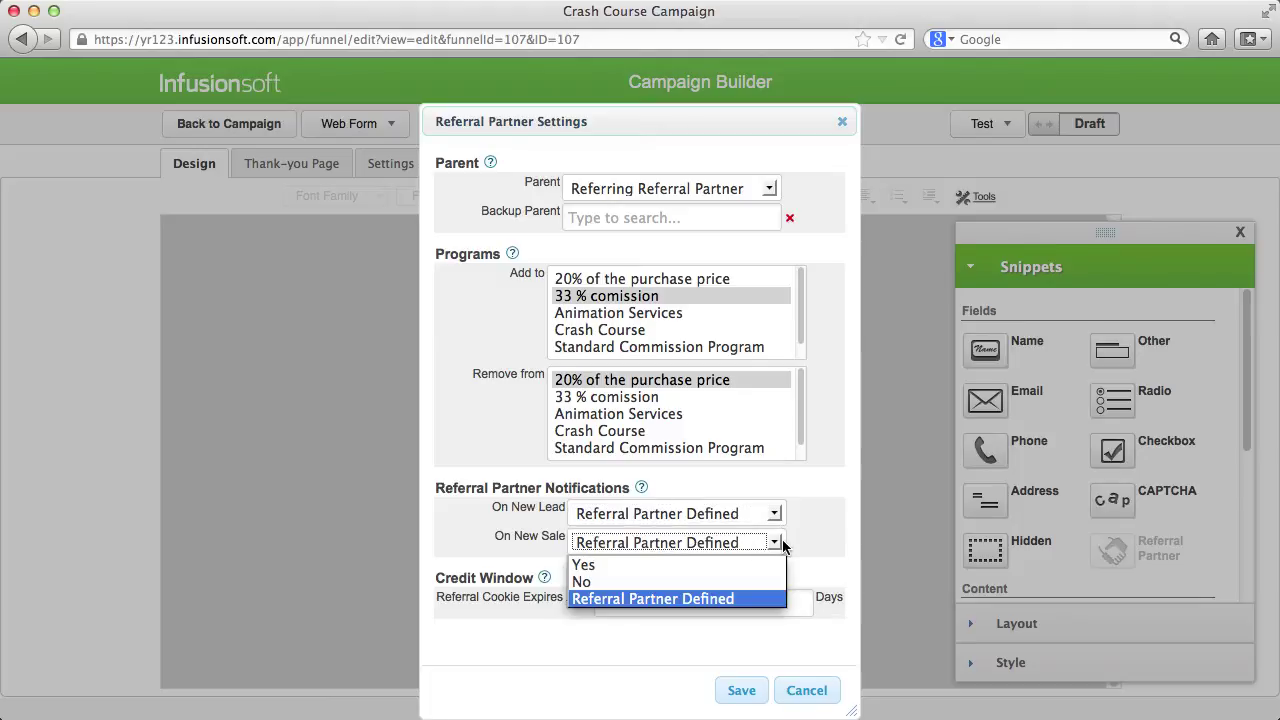
pyautogui.click(782, 542)
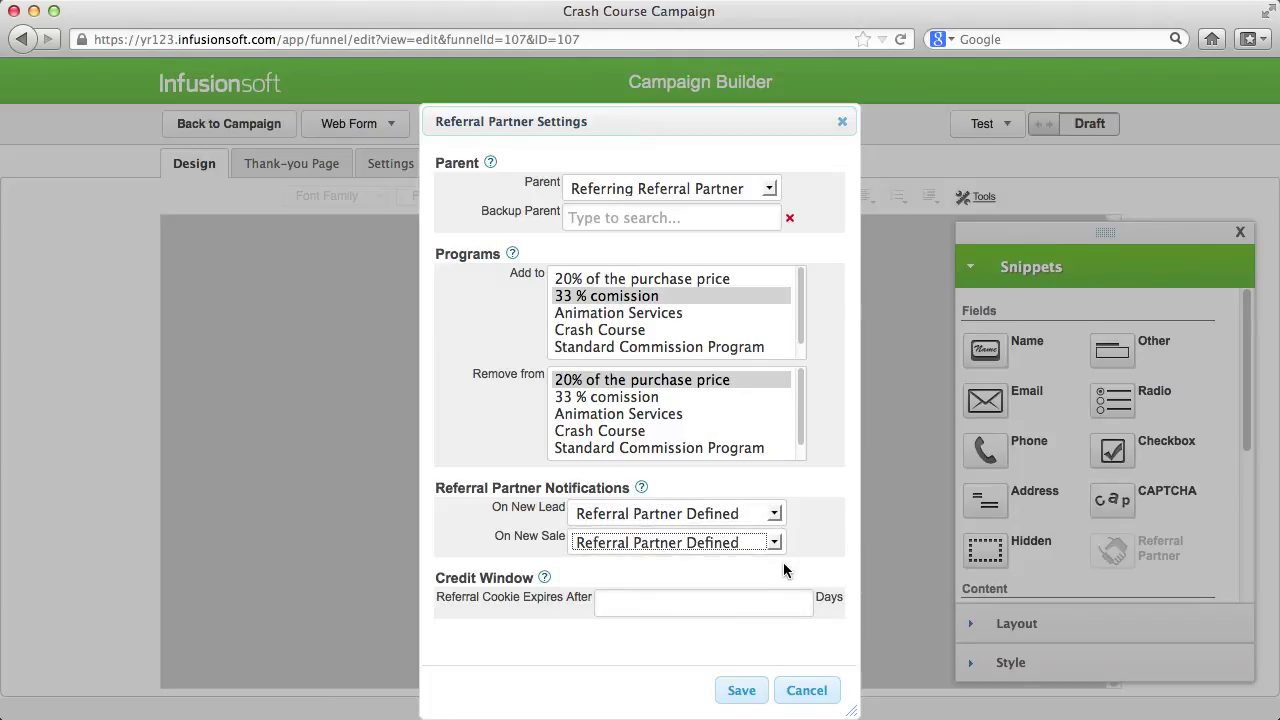
pyautogui.click(781, 600)
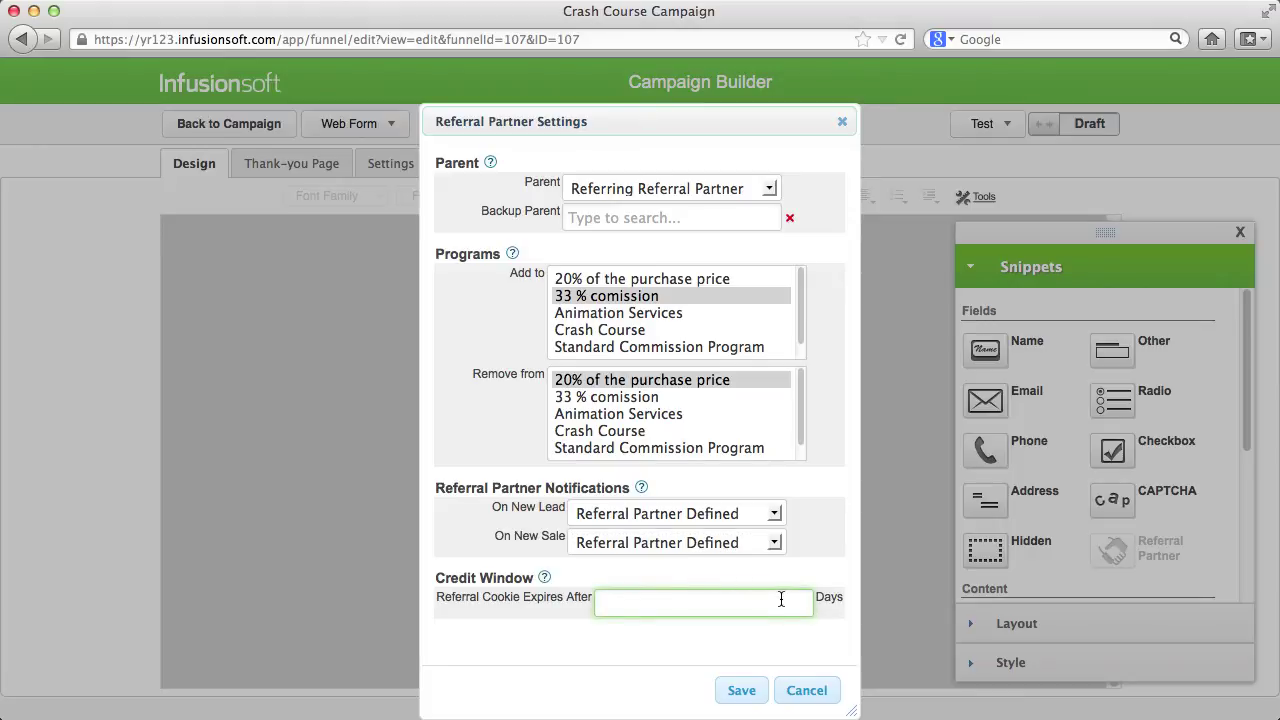
pyautogui.write('22')
pyautogui.click(745, 692)
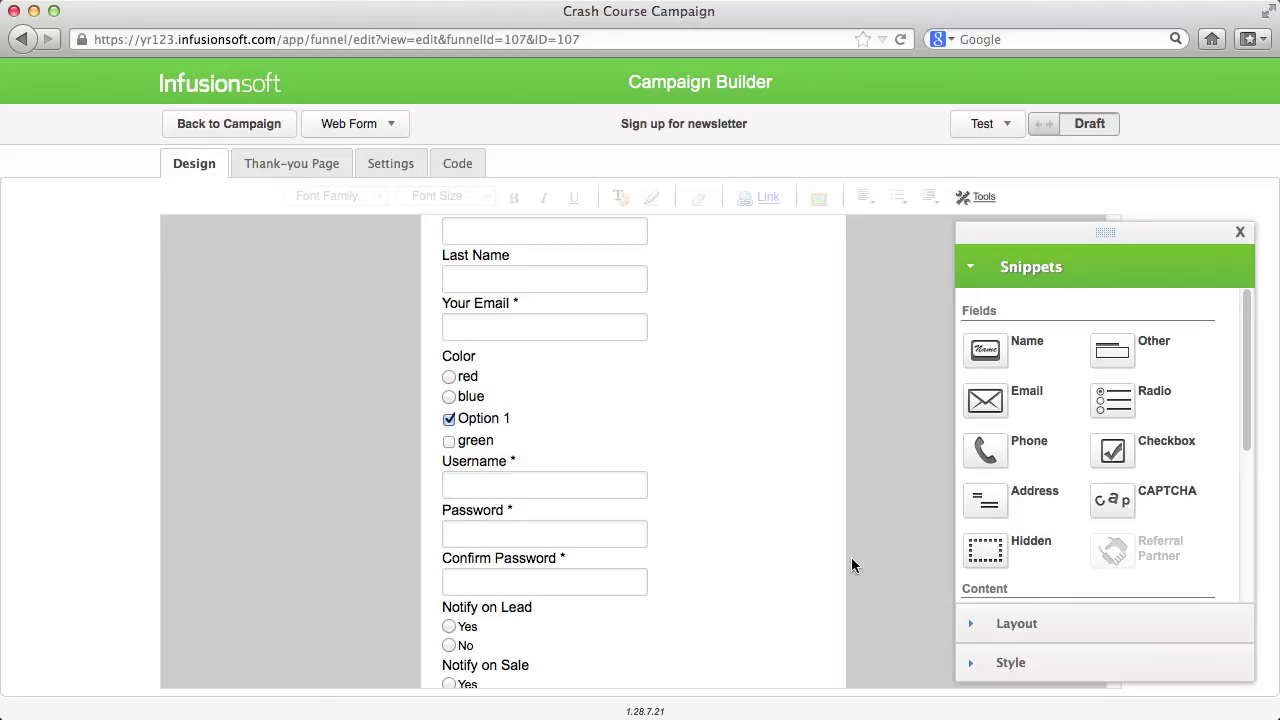
# - Place a CAPTCHA block above the Submit button and save it
pyautogui.scroll(-3, 851, 565)
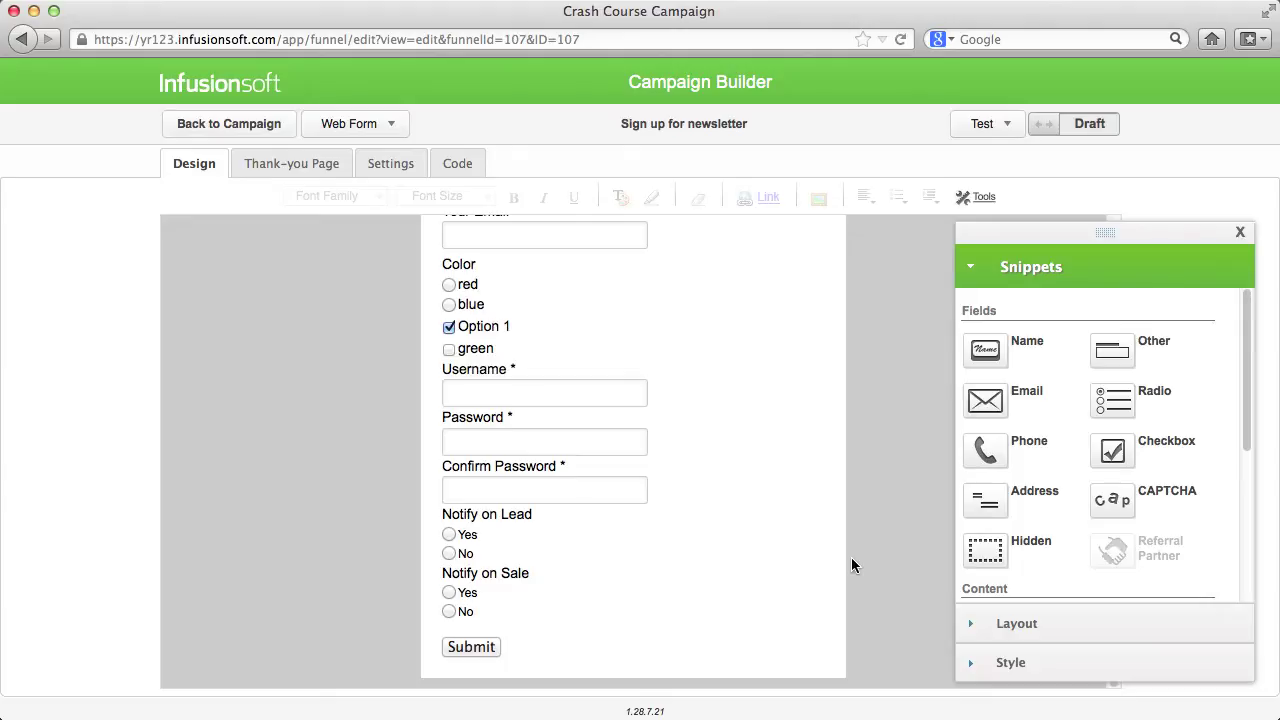
pyautogui.moveTo(1112, 500); pyautogui.dragTo(592, 620)
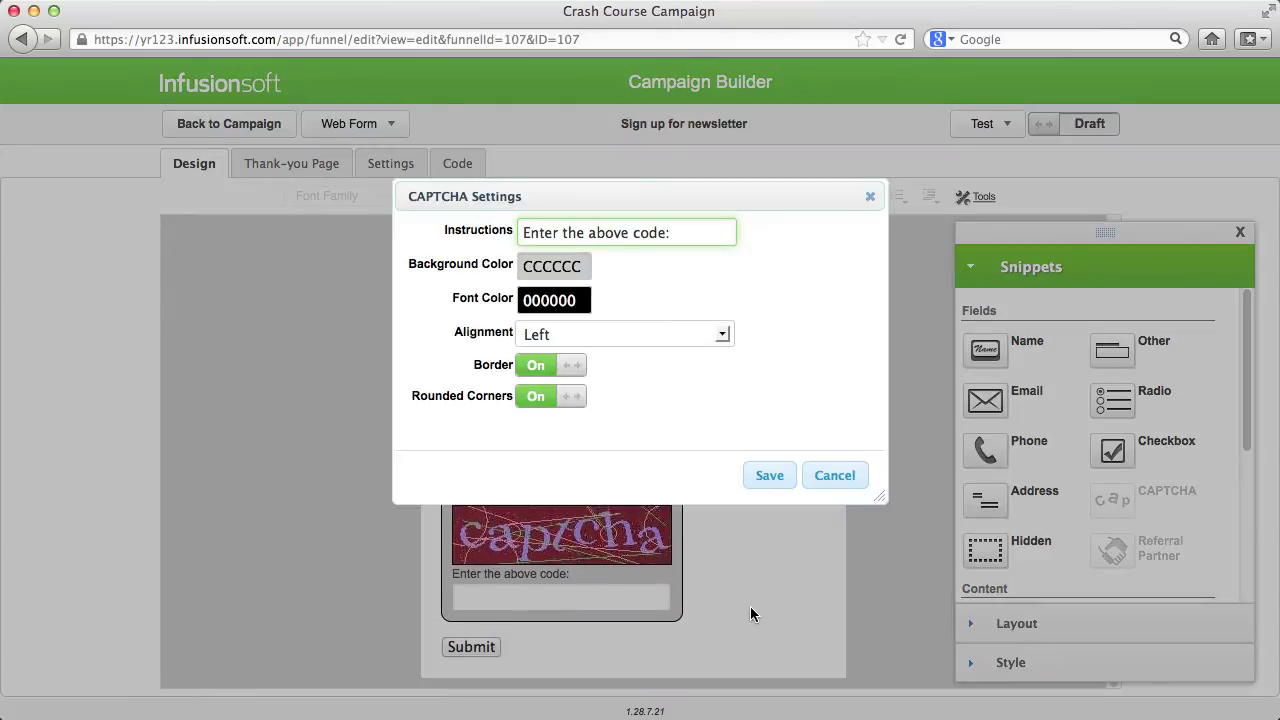
pyautogui.click(772, 476)
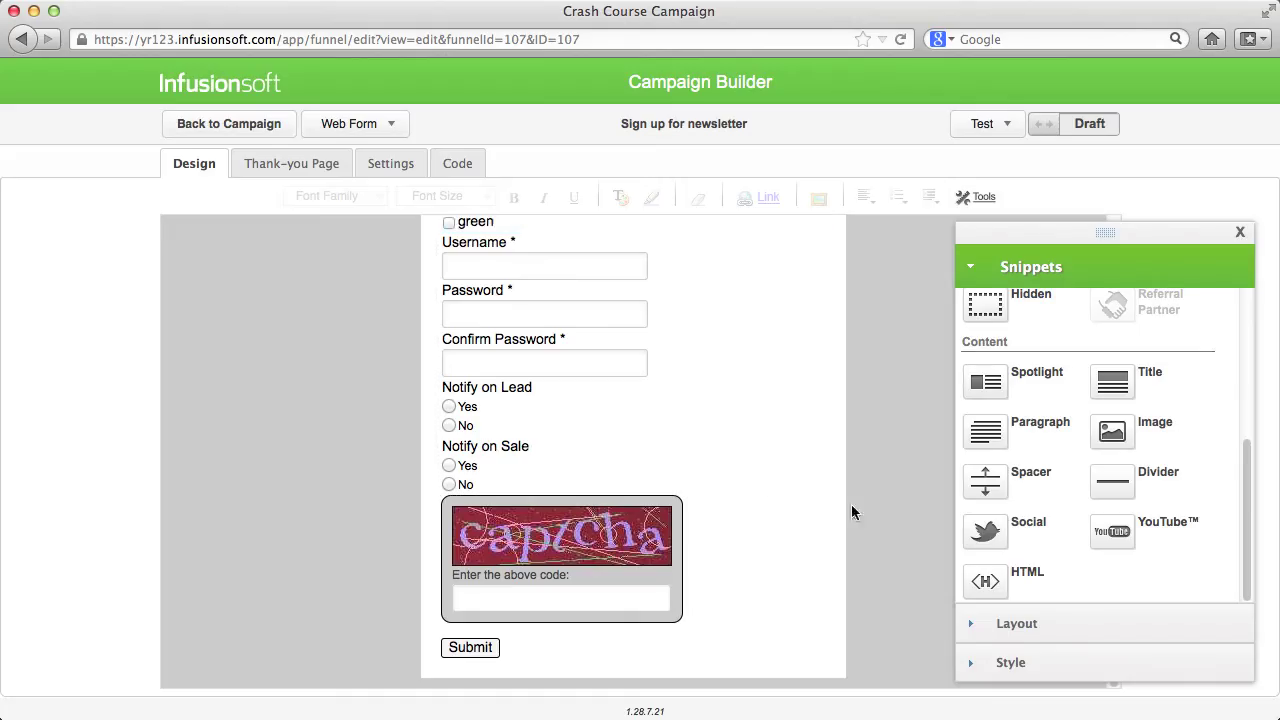
# - Resize the Submit button to width 125 and height 26
pyautogui.moveTo(756, 643)
pyautogui.click(812, 632)
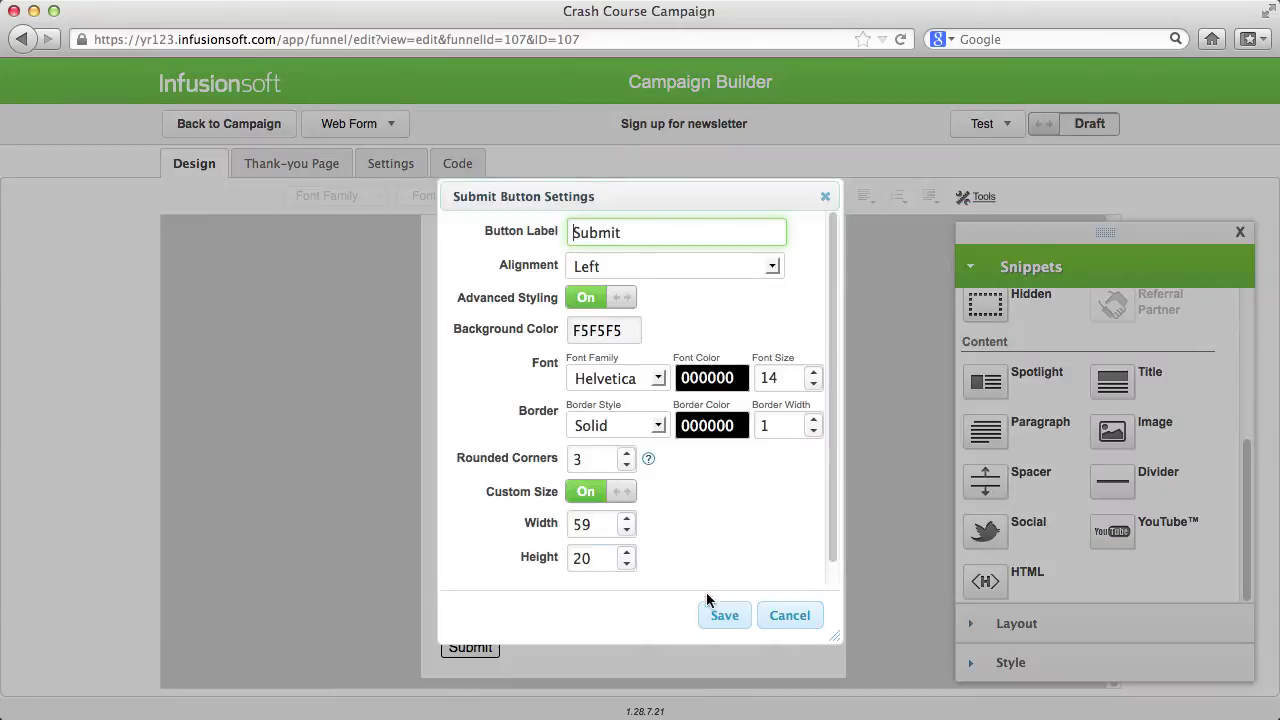
pyautogui.doubleClick(601, 527)
pyautogui.write('125')
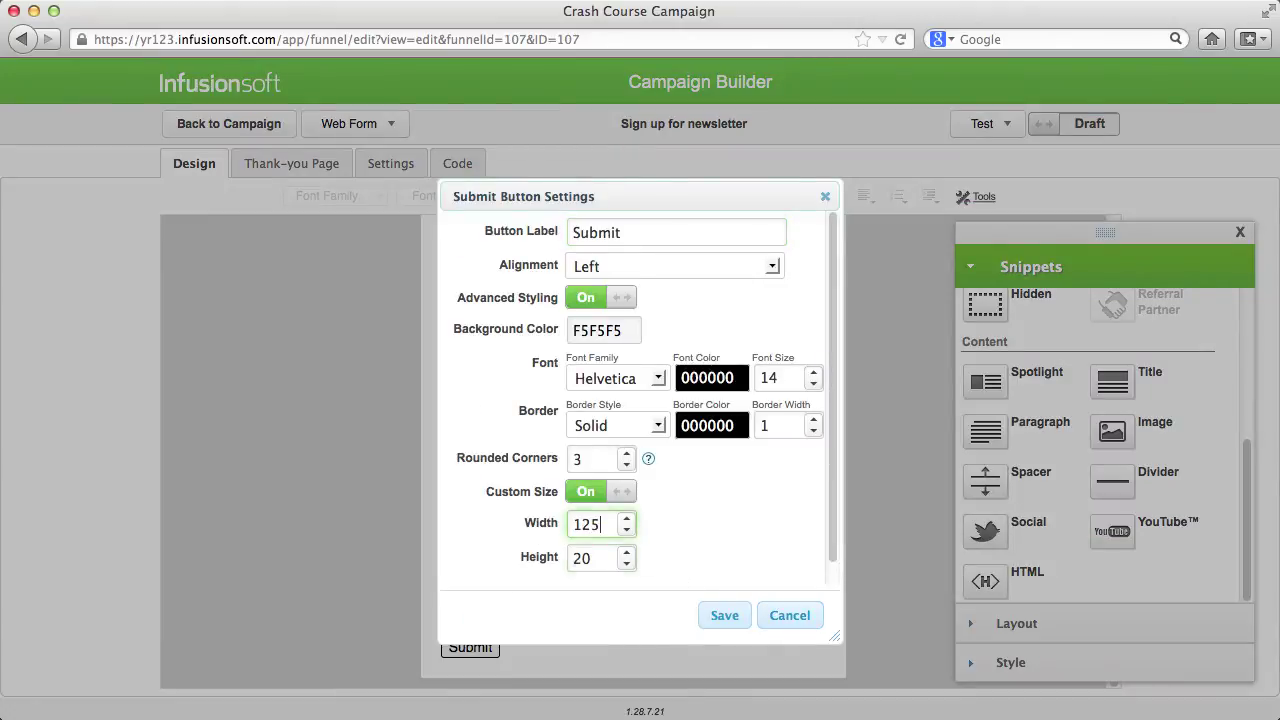
pyautogui.press('Tab')
pyautogui.write('26')
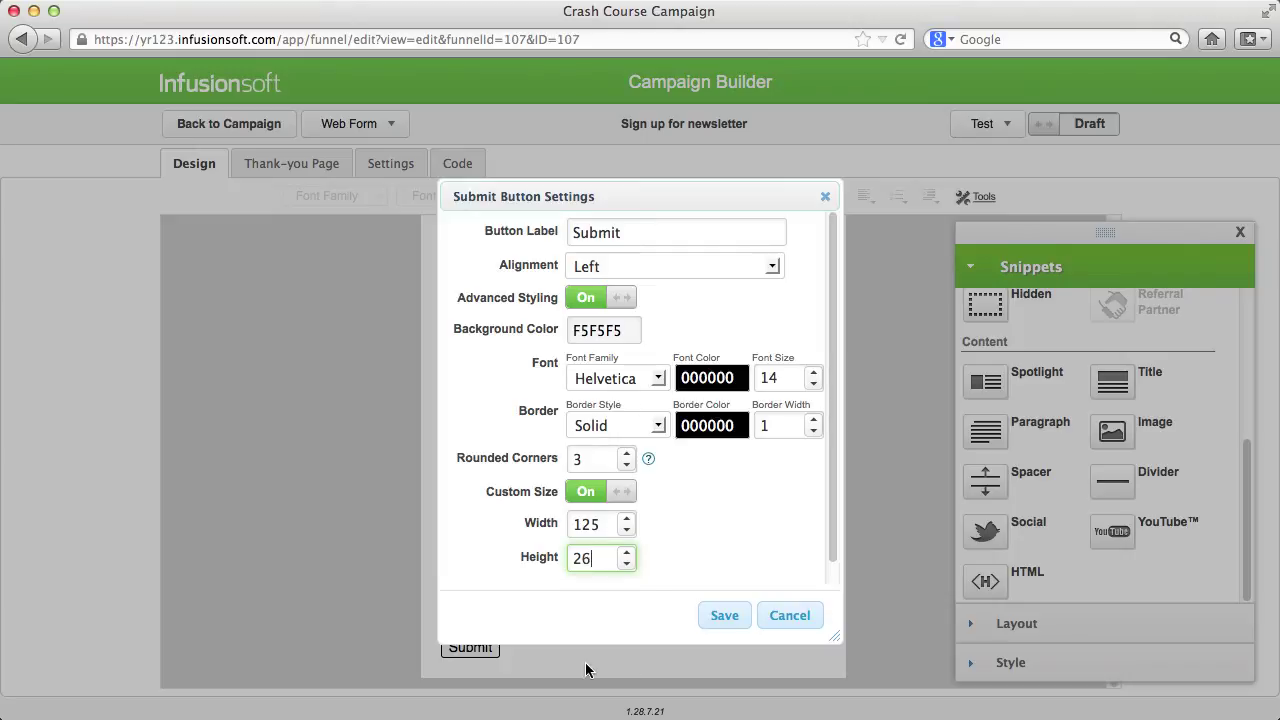
pyautogui.click(724, 616)
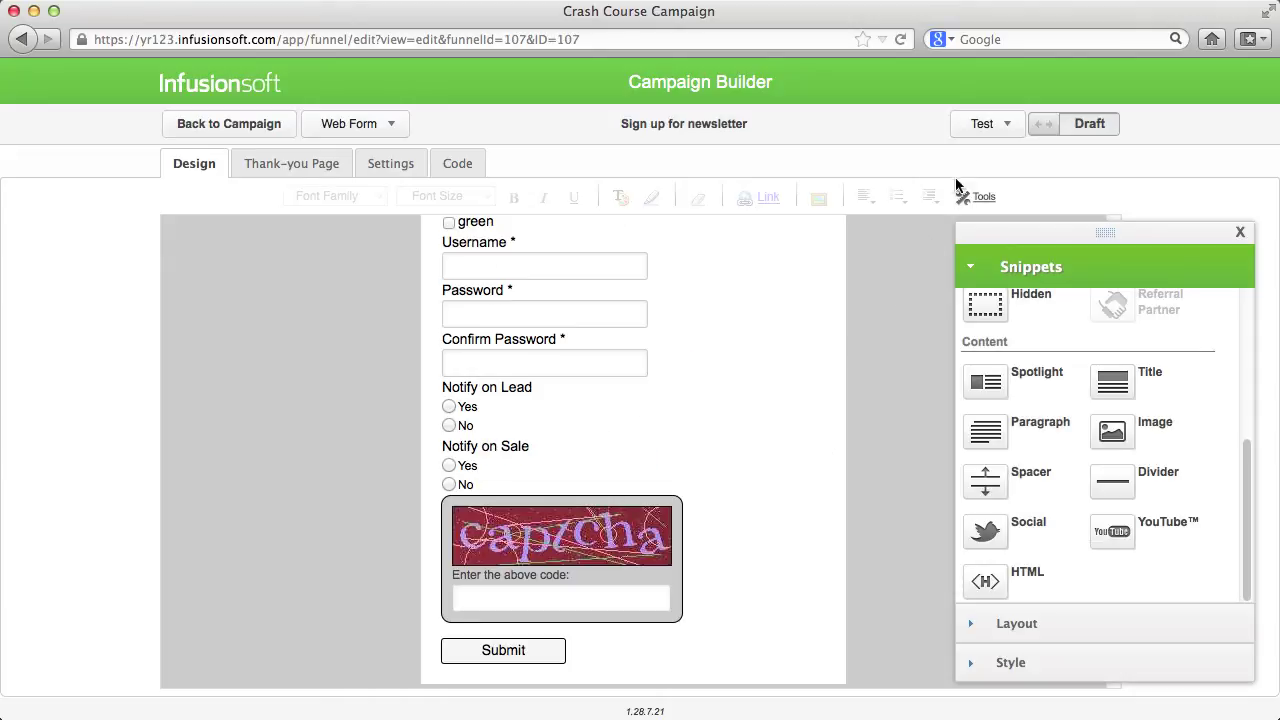
# - Preview the form pre-filled for a test contact, then close the preview
pyautogui.click(985, 126)
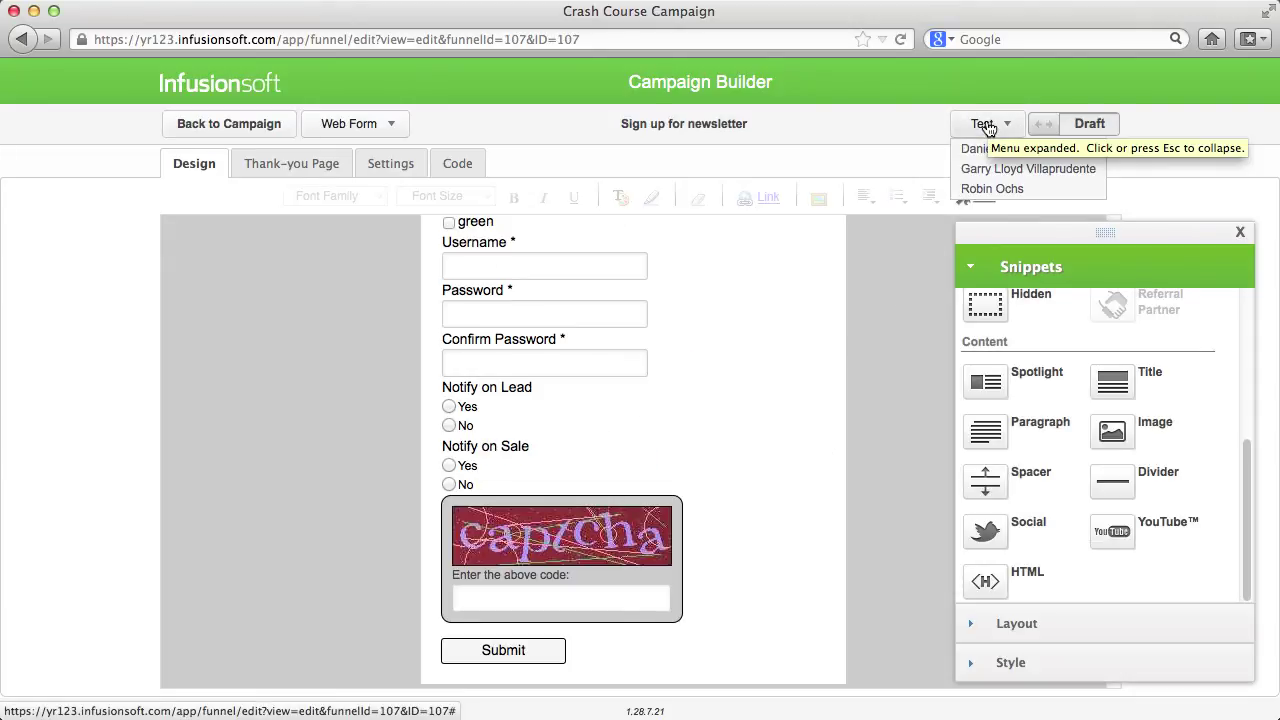
pyautogui.click(993, 188)
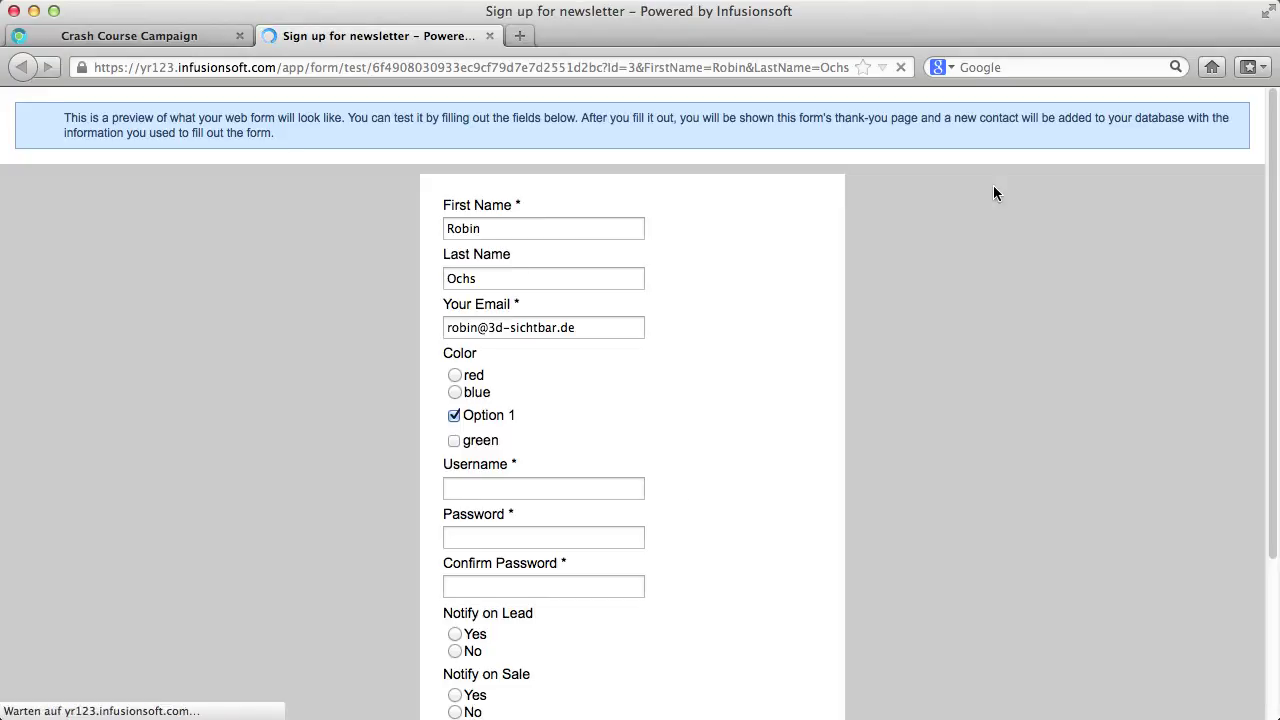
pyautogui.scroll(-3, 764, 291)
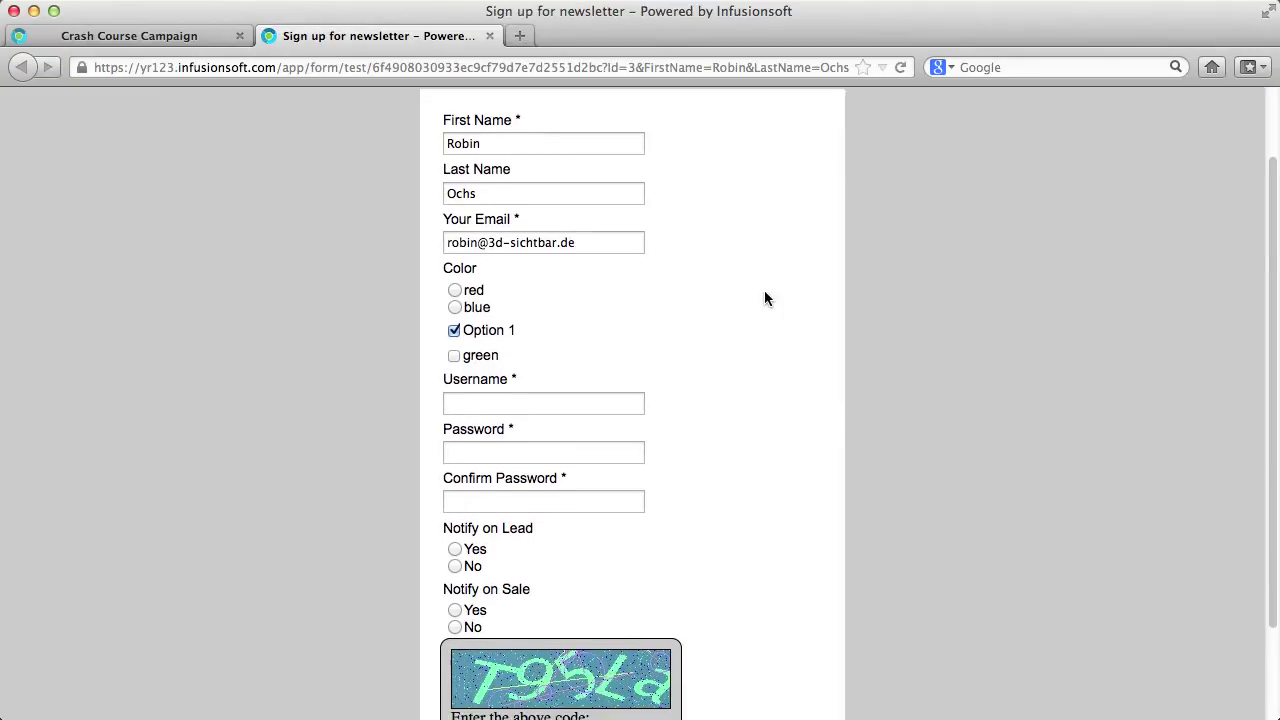
pyautogui.scroll(3, 764, 291)
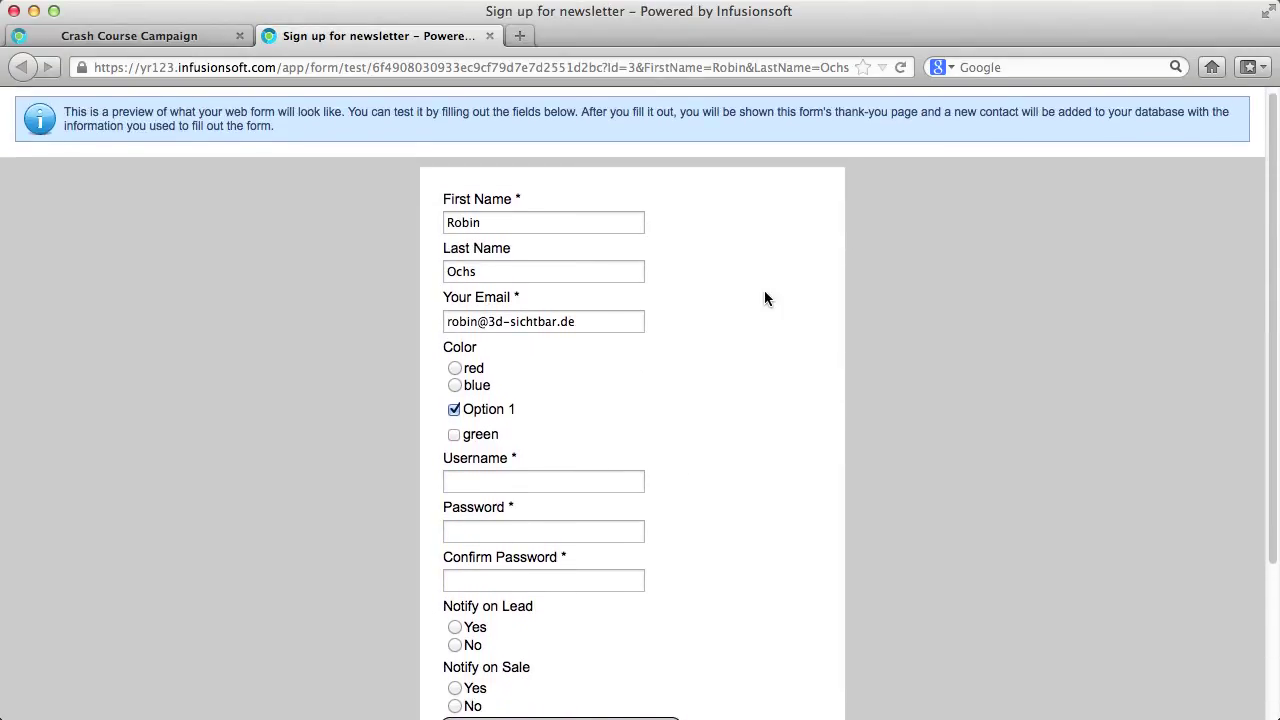
pyautogui.click(489, 37)
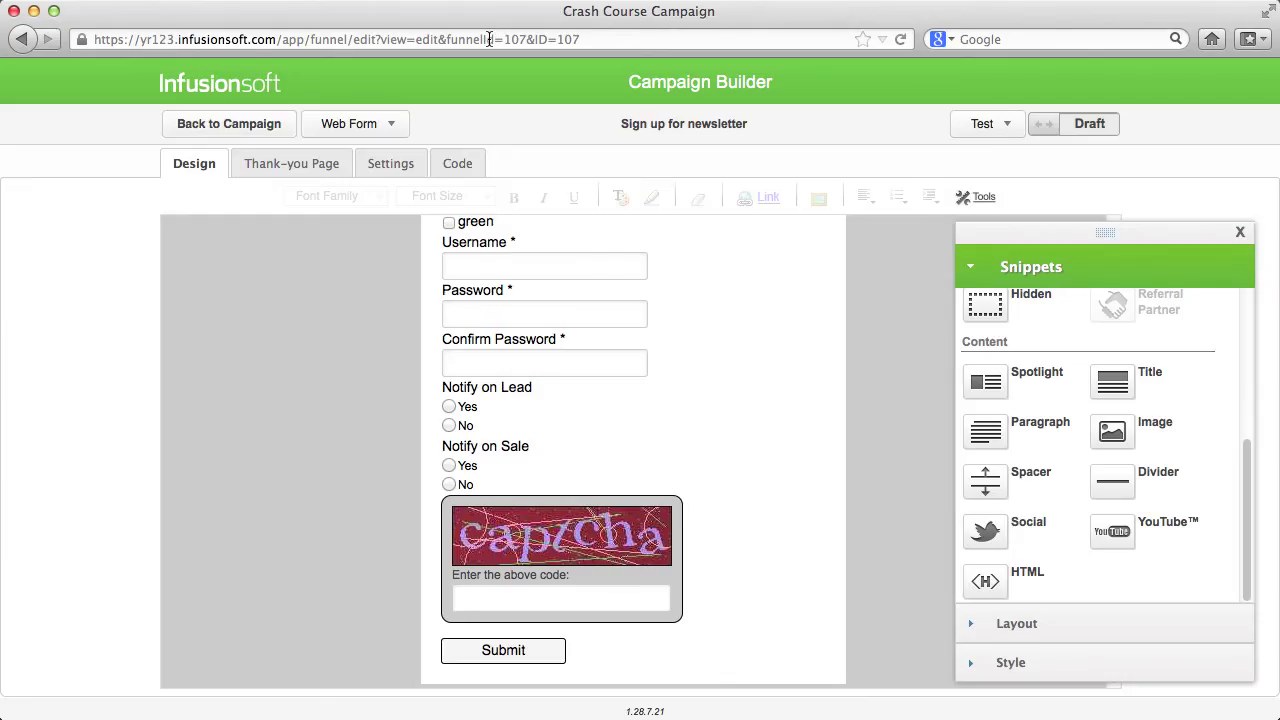
# - Mark the form Ready and keep duplicate checking by email address in its settings
pyautogui.click(1086, 133)
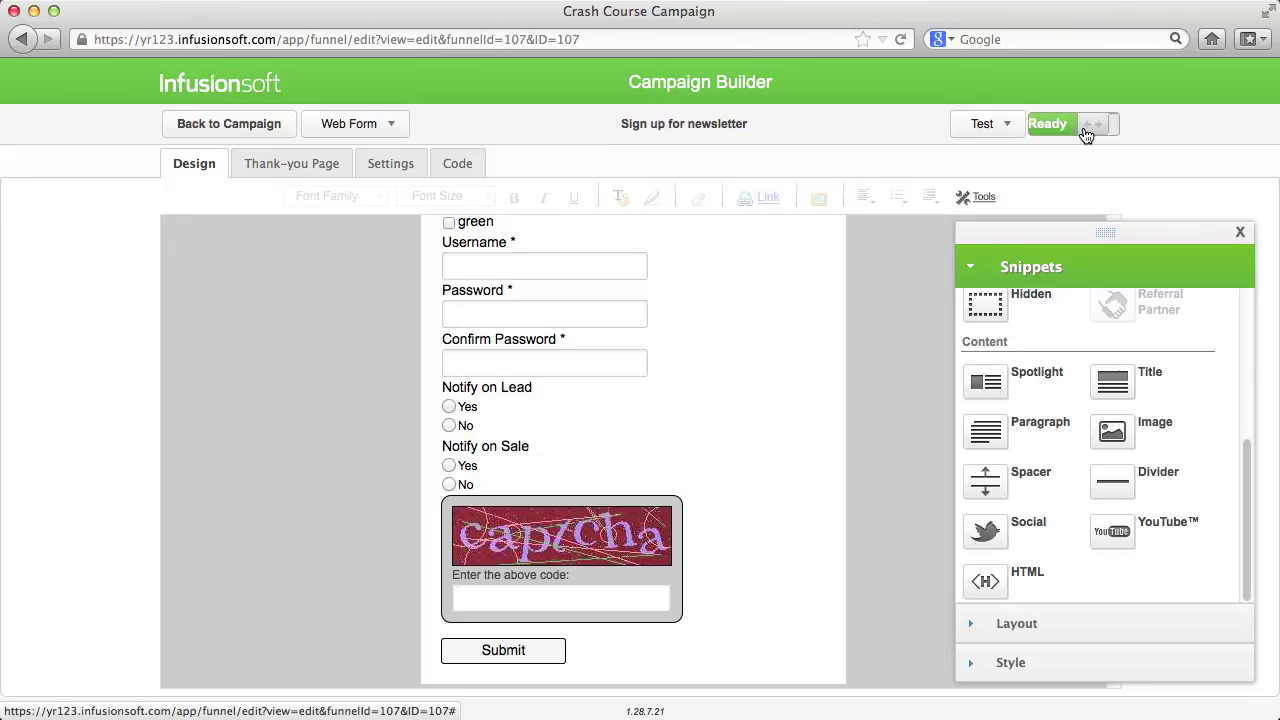
pyautogui.click(407, 167)
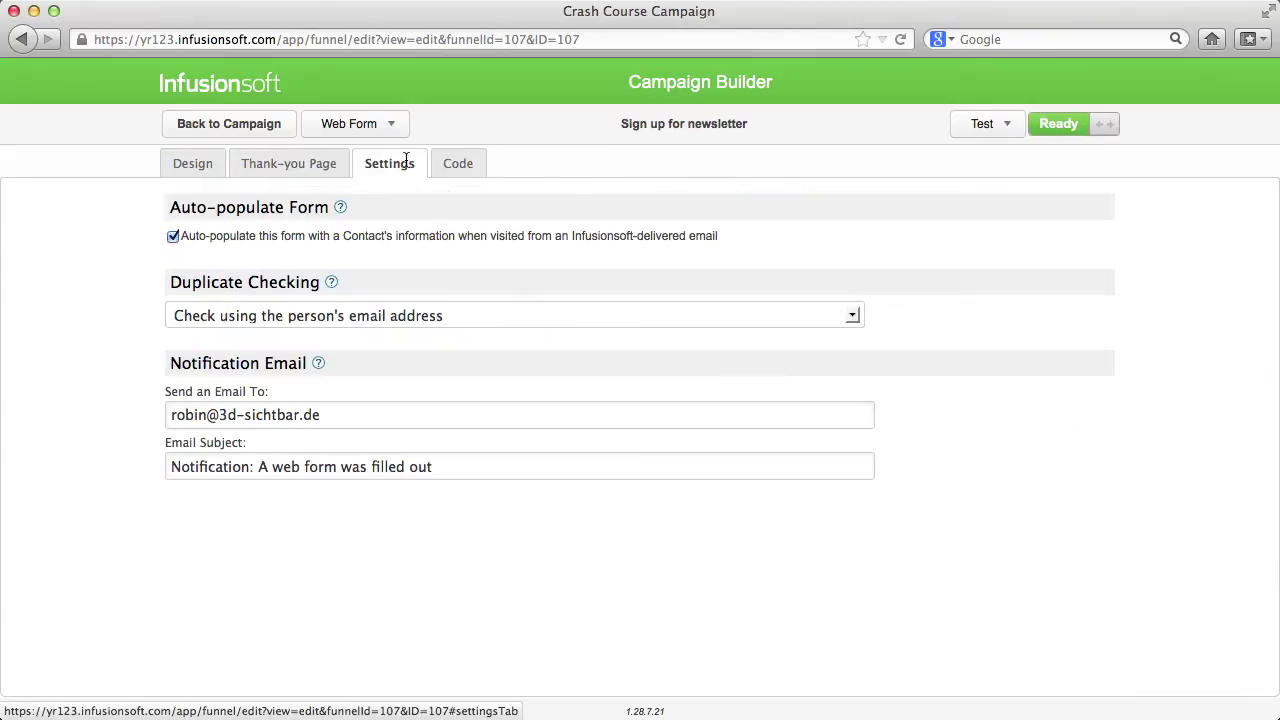
pyautogui.click(850, 316)
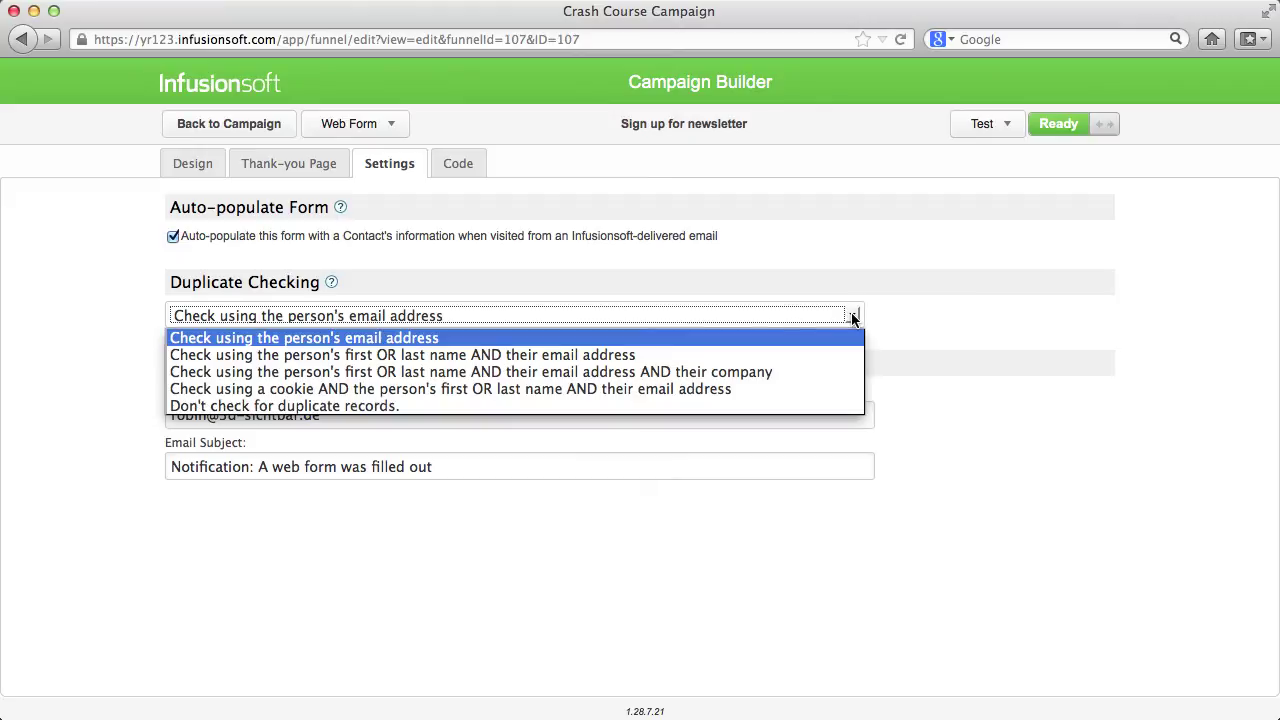
pyautogui.click(852, 318)
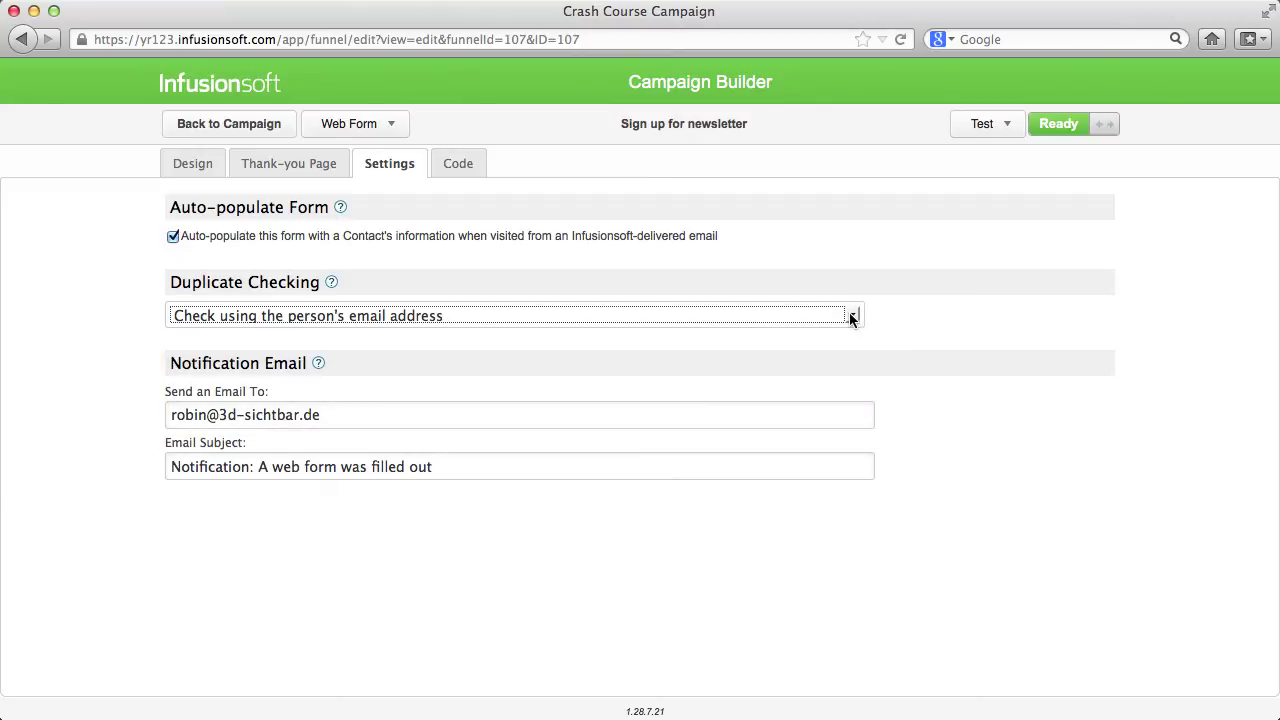
# - Copy the form's Do It Yourself JavaScript snippet into the website HTML file
pyautogui.click(470, 166)
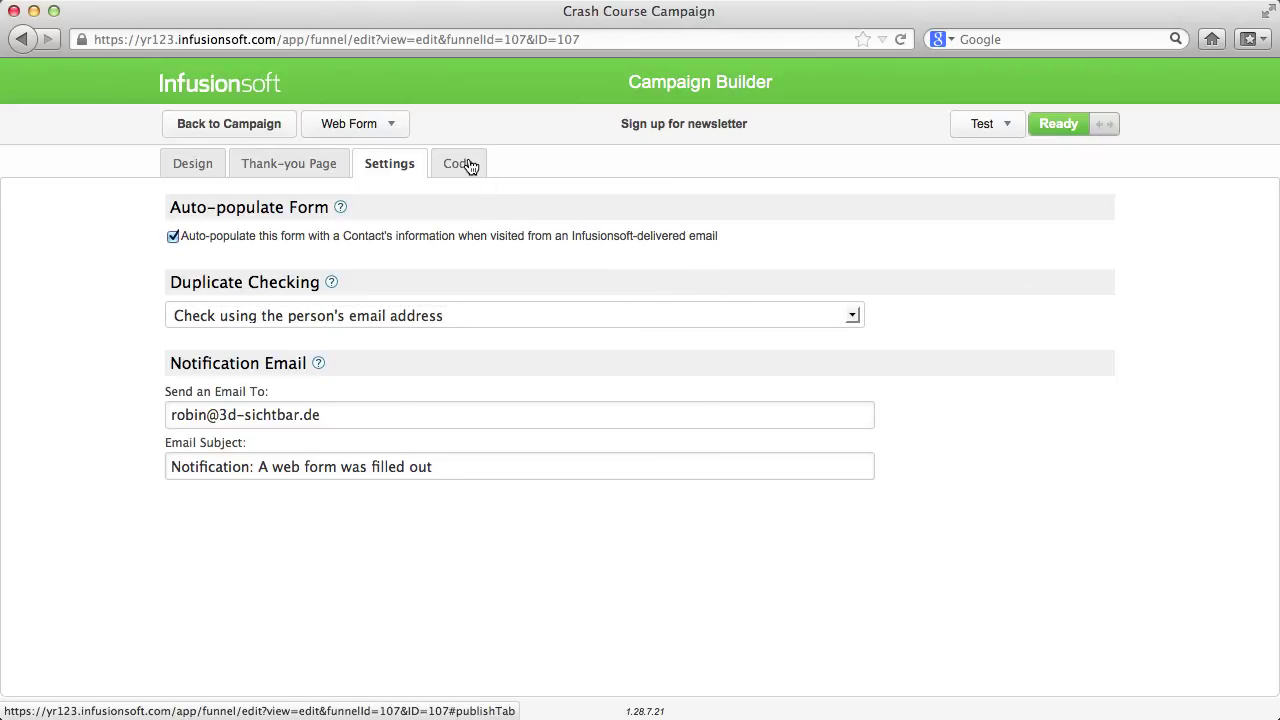
pyautogui.click(468, 166)
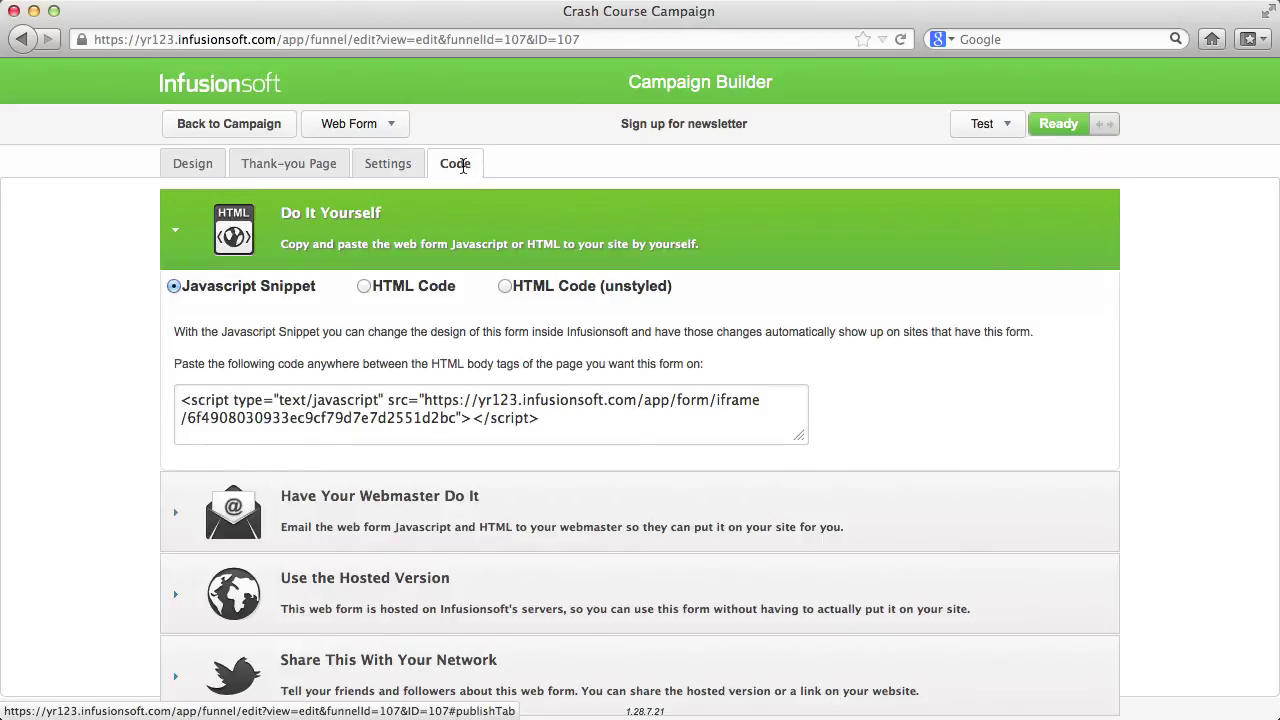
pyautogui.click(432, 590)
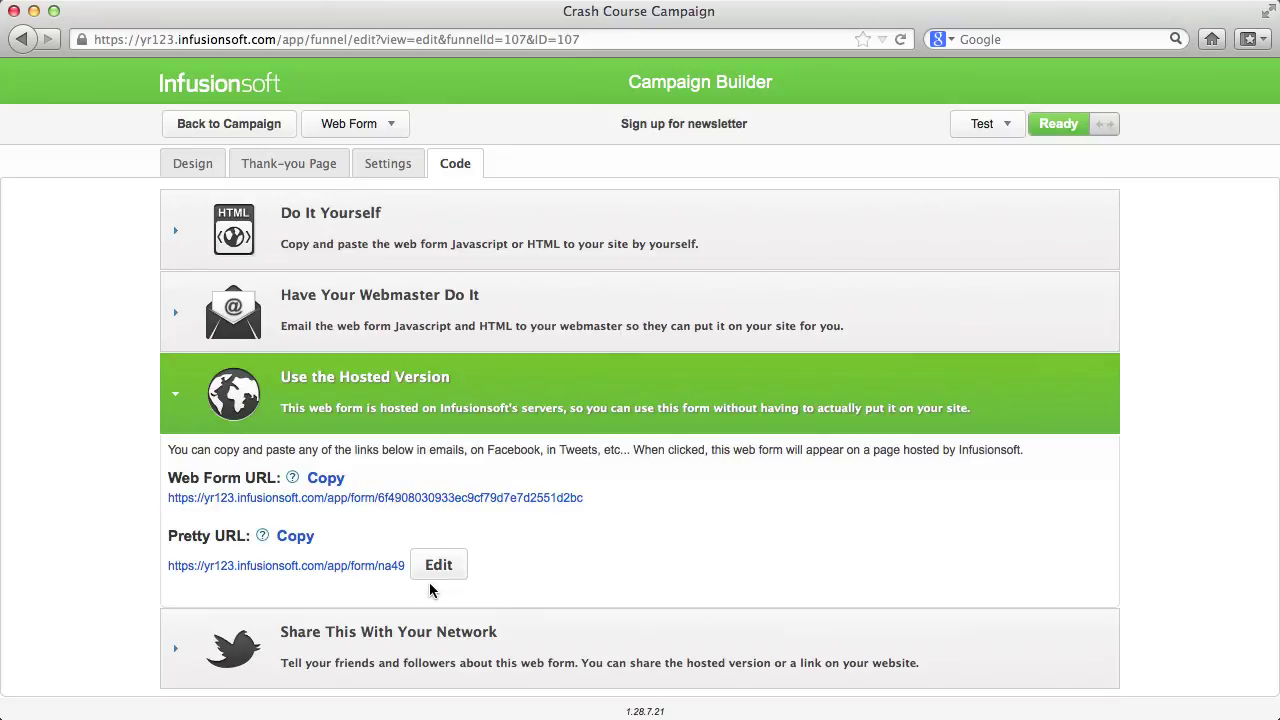
pyautogui.click(446, 223)
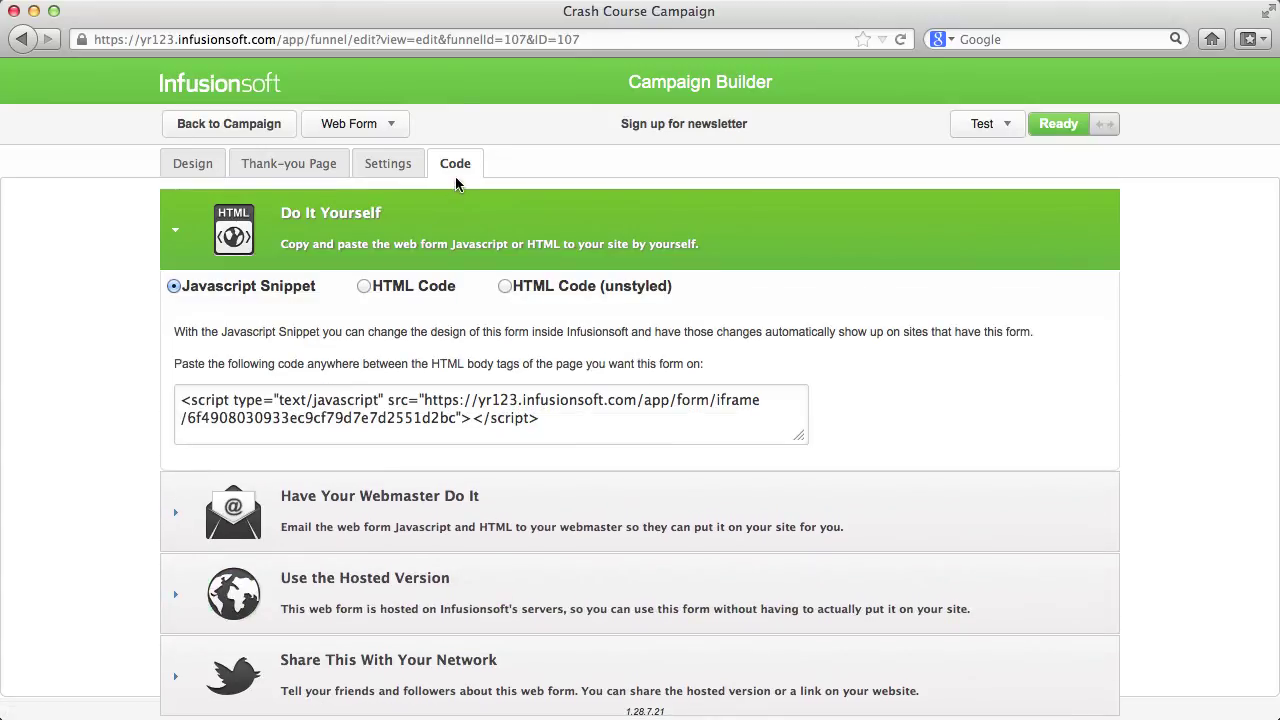
pyautogui.moveTo(560, 418); pyautogui.dragTo(163, 403)
pyautogui.press('super+c')
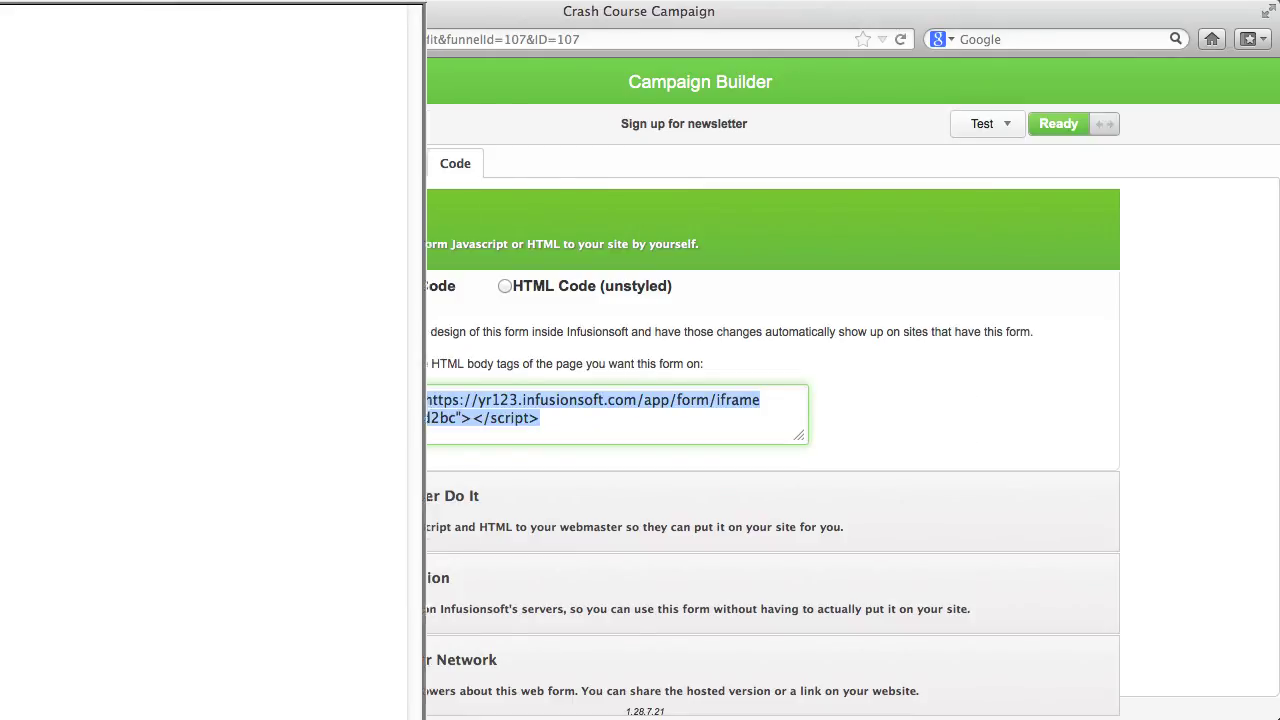
pyautogui.press('super+v')
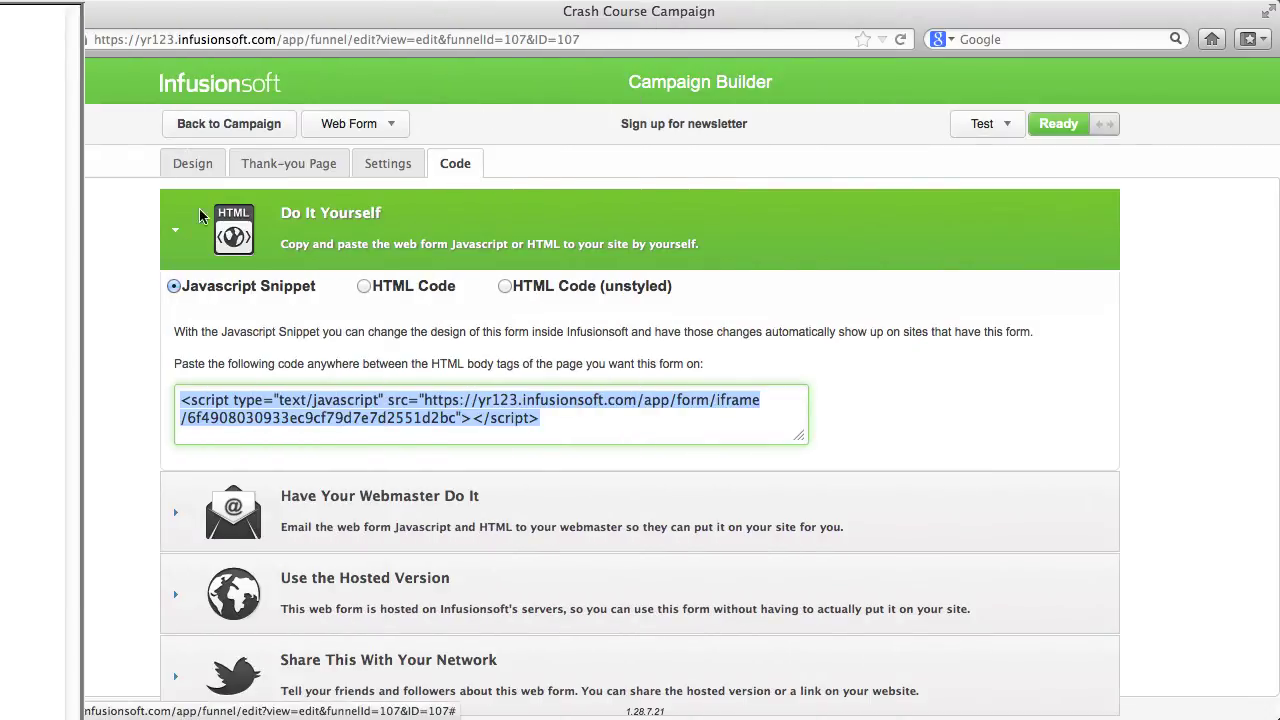
# - Publish the Crash Course Campaign changes from the campaign canvas
pyautogui.click(192, 131)
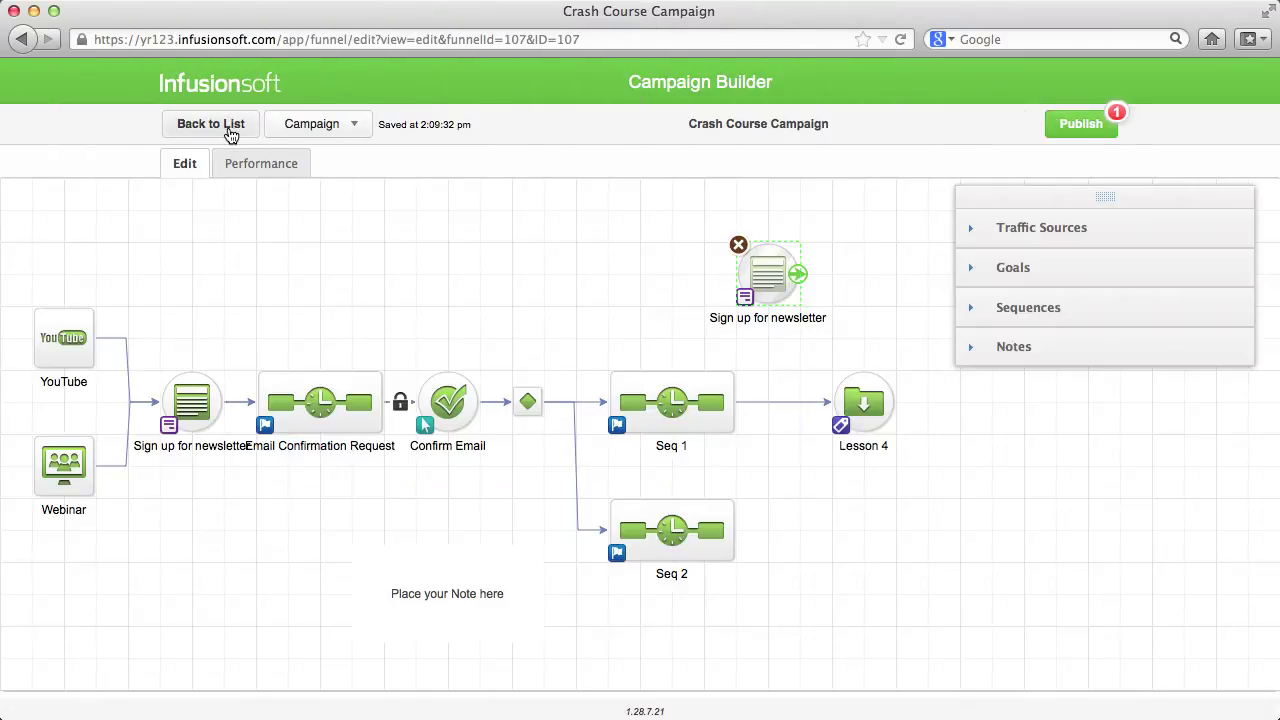
pyautogui.click(1085, 125)
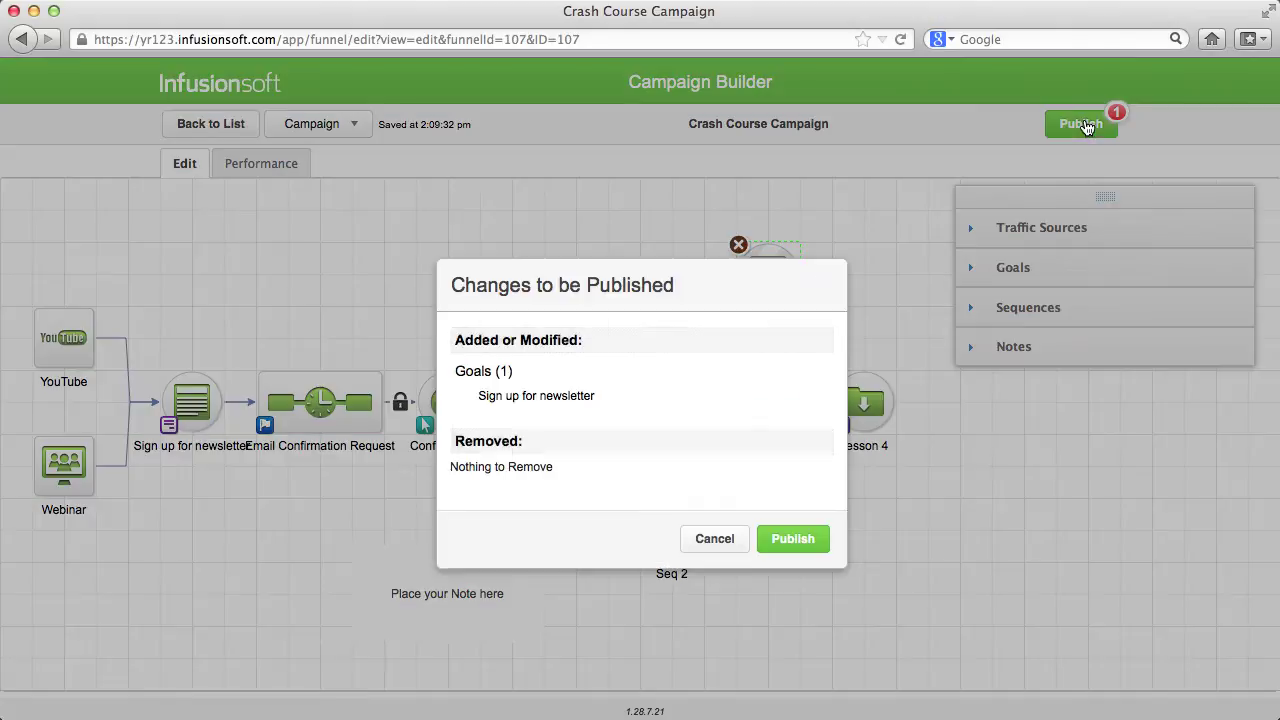
pyautogui.click(798, 541)
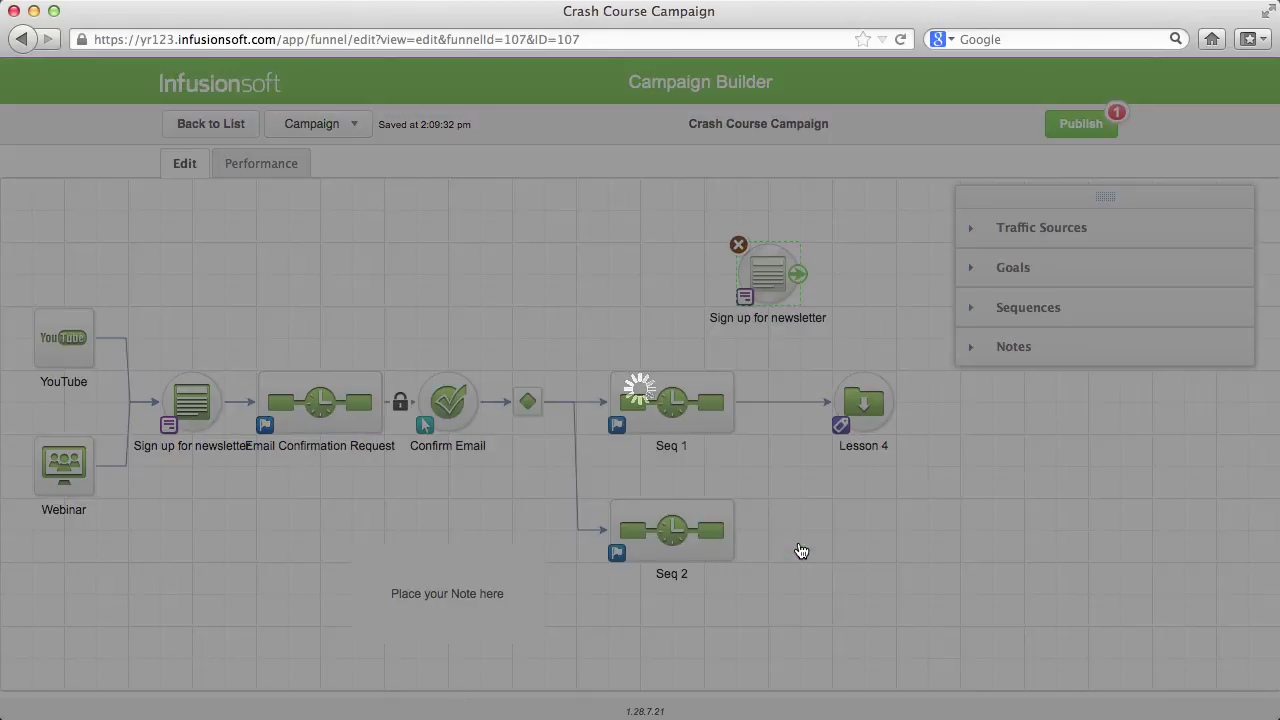
# - Load the your_website.html company page in a new browser tab
pyautogui.press('super+t')
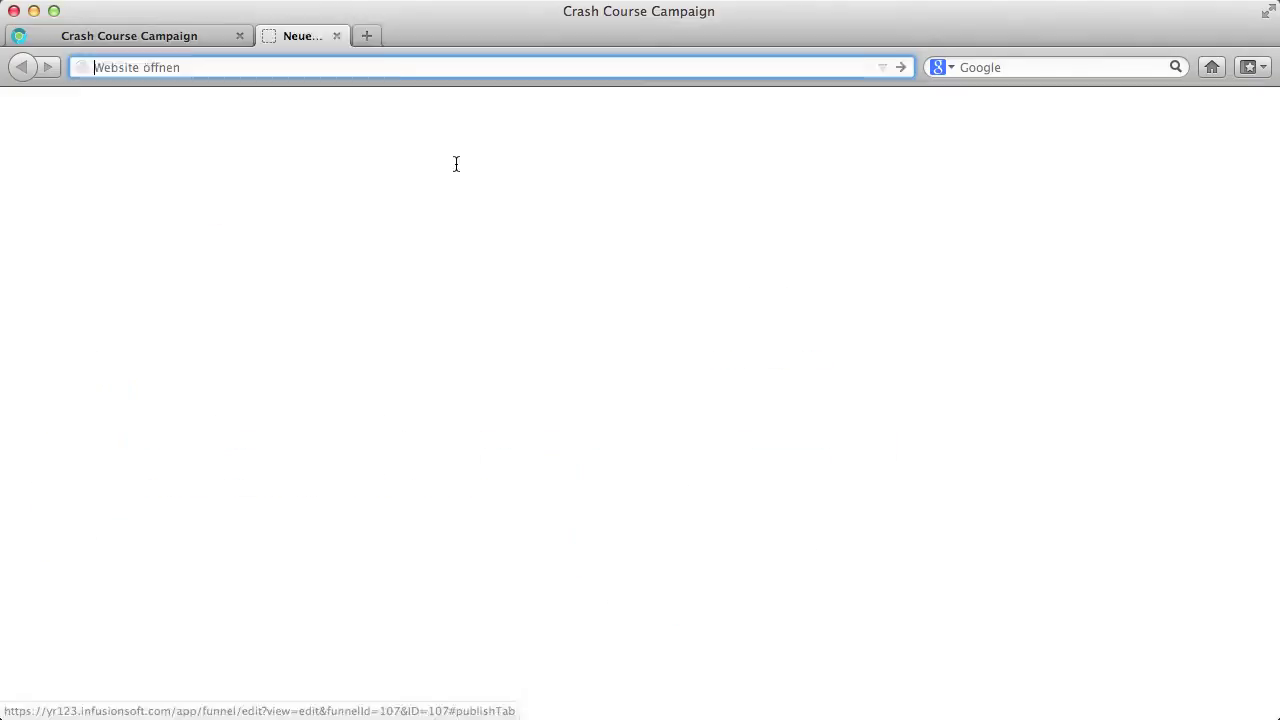
pyautogui.click(398, 69)
pyautogui.press('super+v')
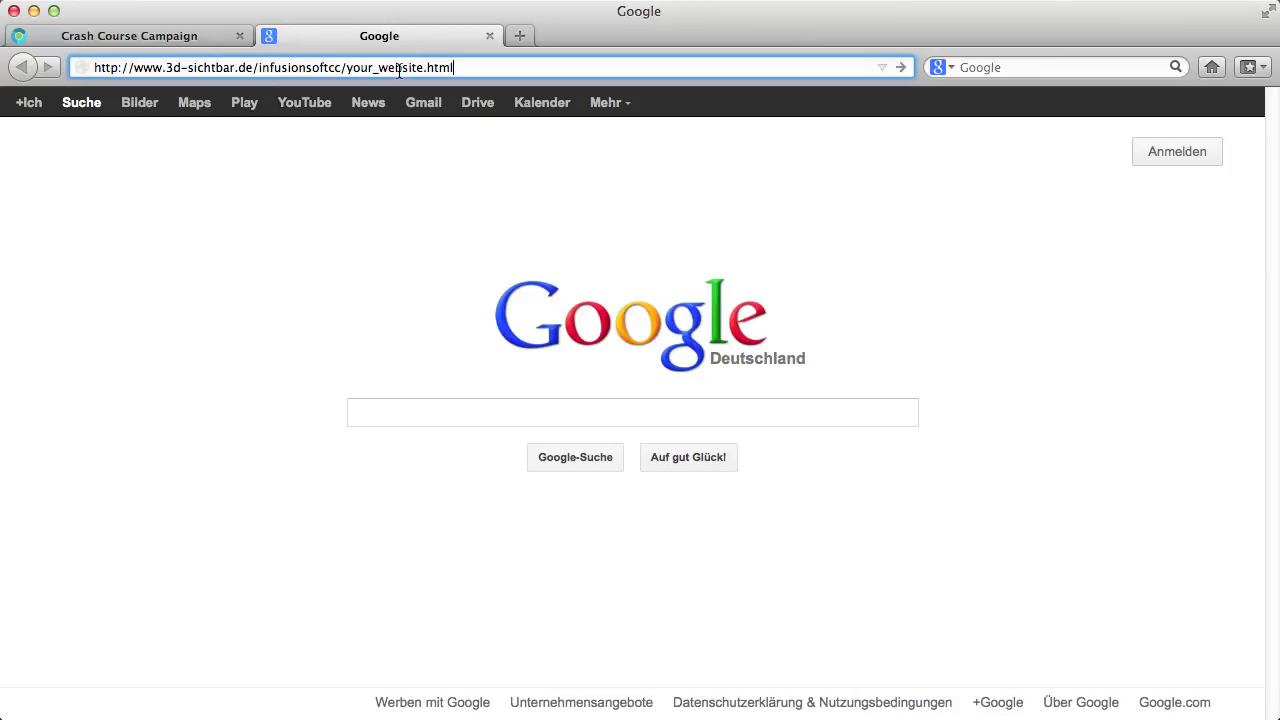
pyautogui.press('Return')
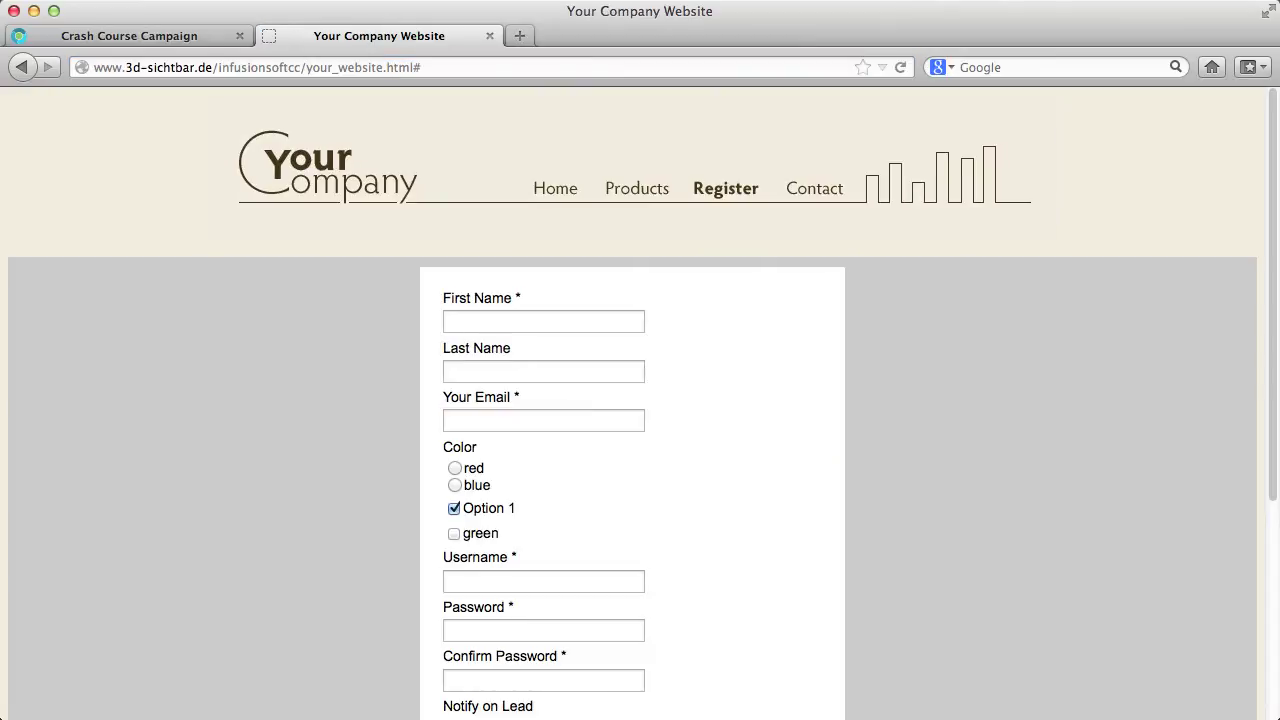
# - Choose red and tick green in the embedded sign-up form
pyautogui.click(455, 468)
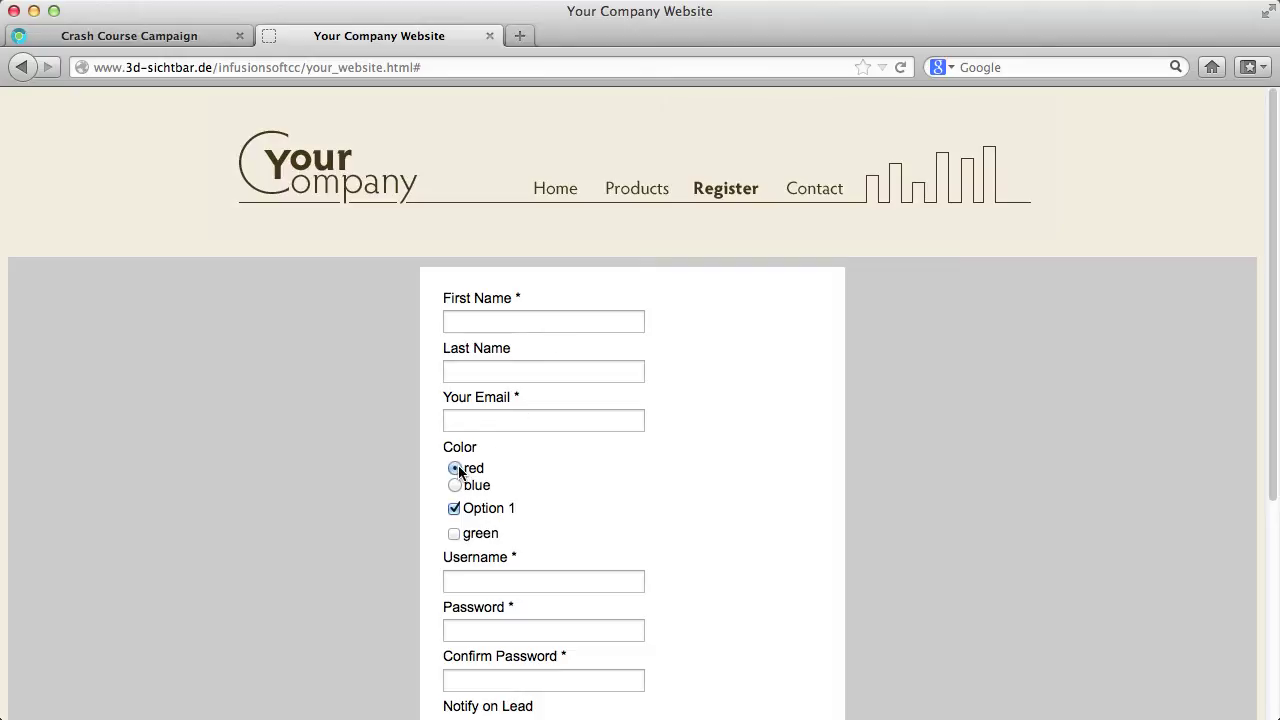
pyautogui.click(455, 534)
pyautogui.scroll(-5, 456, 535)
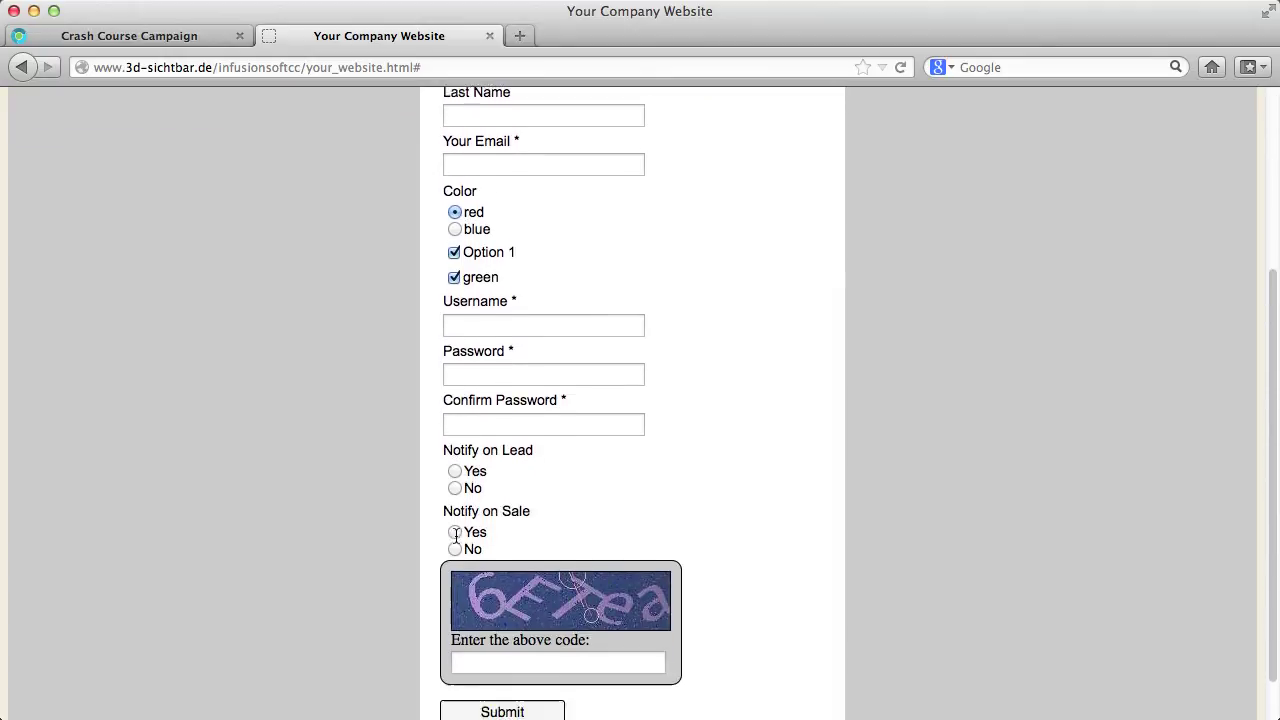
pyautogui.hotkey('ctrl', 'Right')
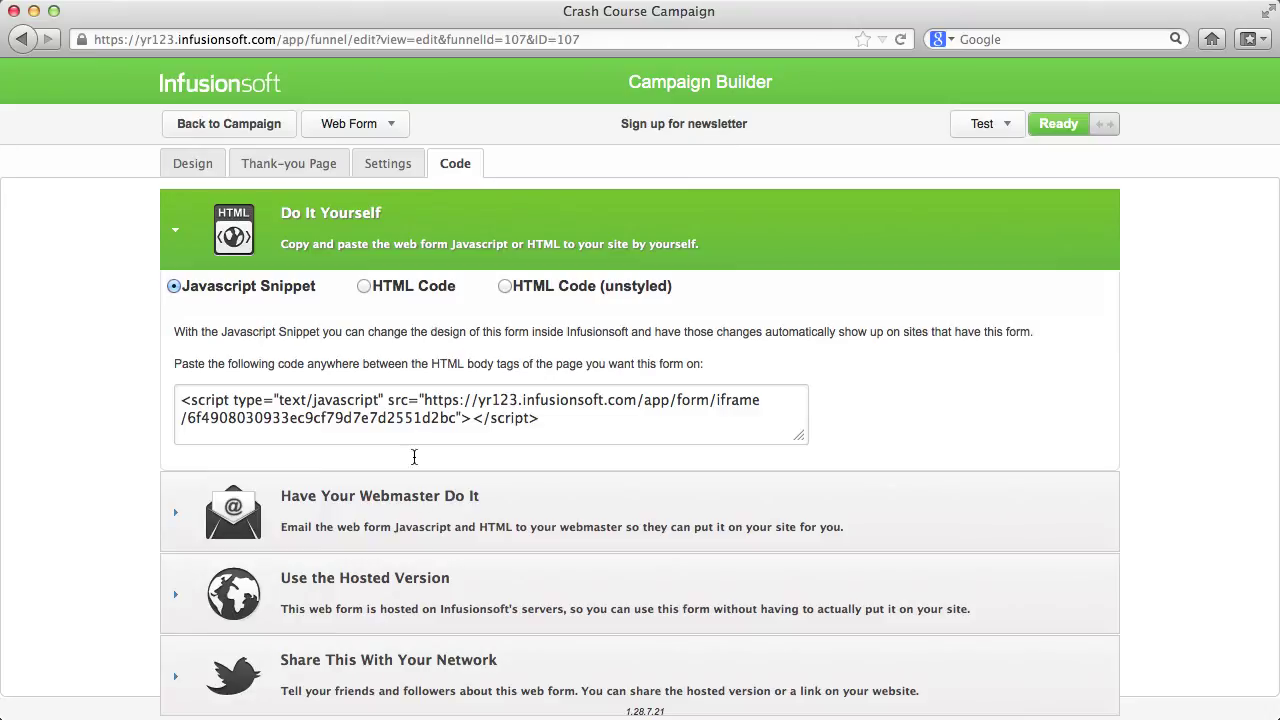
# - Enable sharing the form on Facebook and Twitter
pyautogui.click(425, 660)
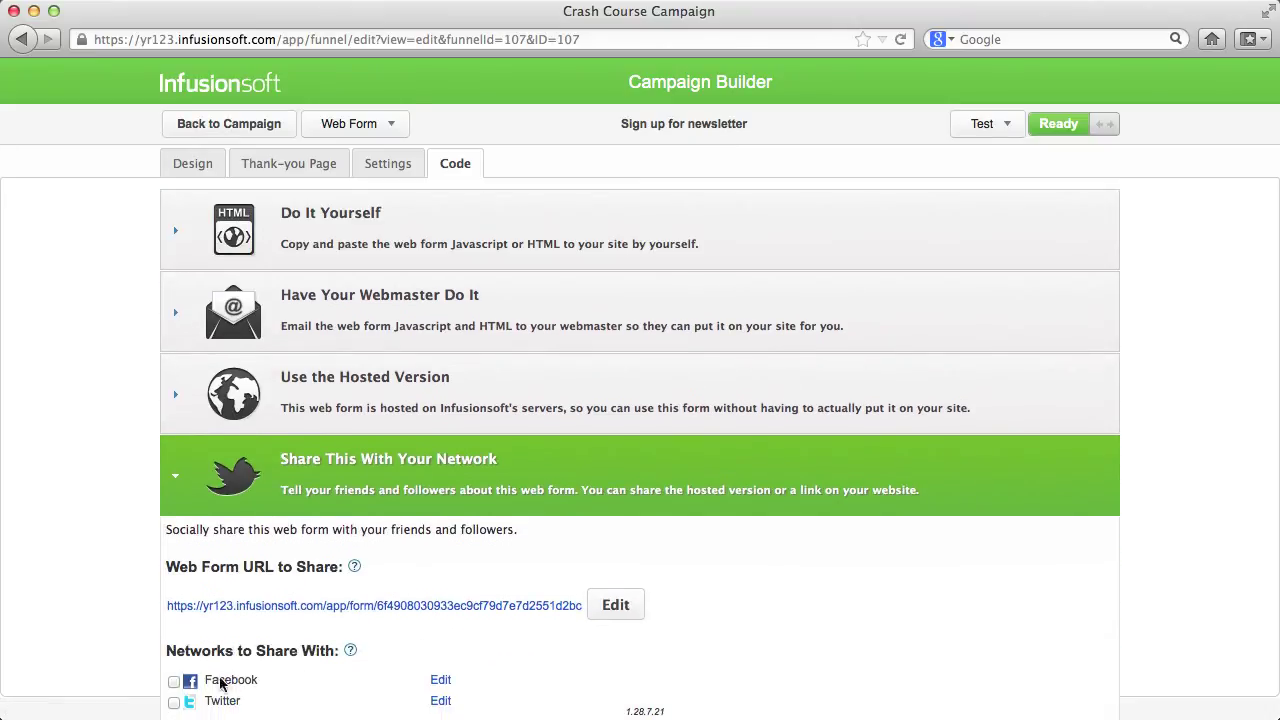
pyautogui.click(174, 681)
pyautogui.click(174, 702)
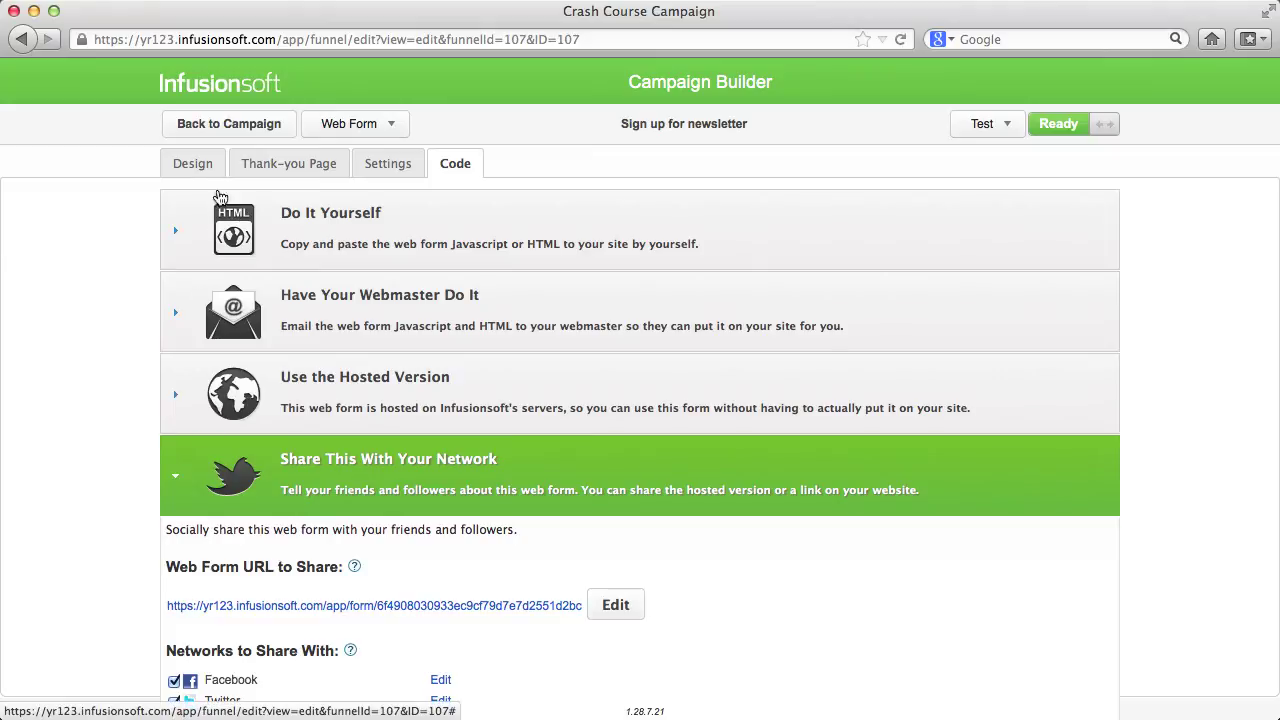
# - Start an Email broadcast from Broadcasts > Send a Broadcast
pyautogui.click(232, 120)
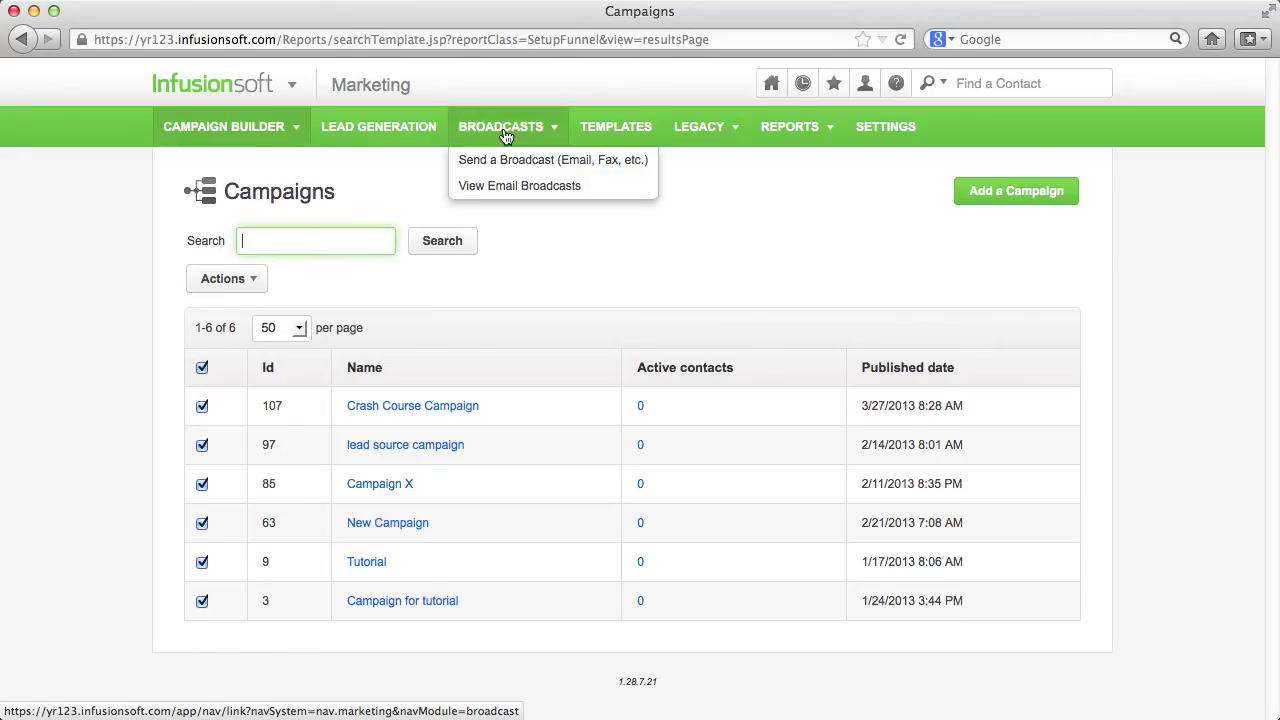
pyautogui.click(505, 135)
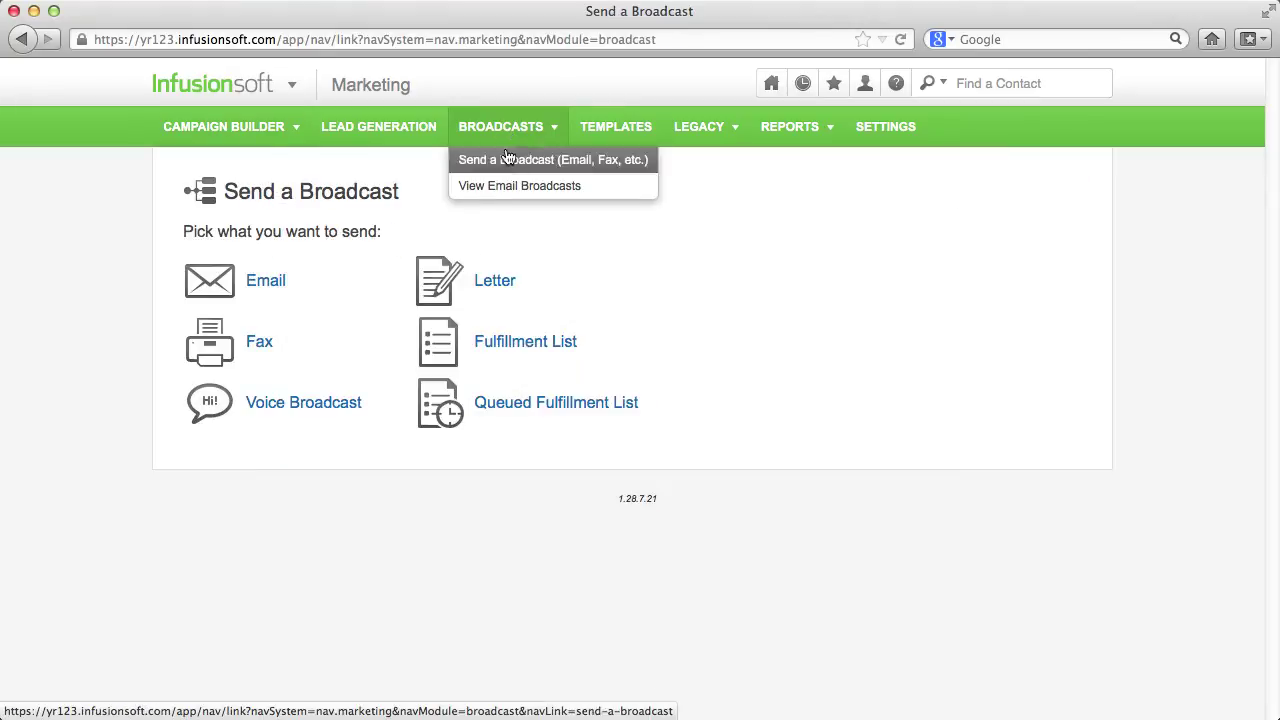
pyautogui.click(276, 283)
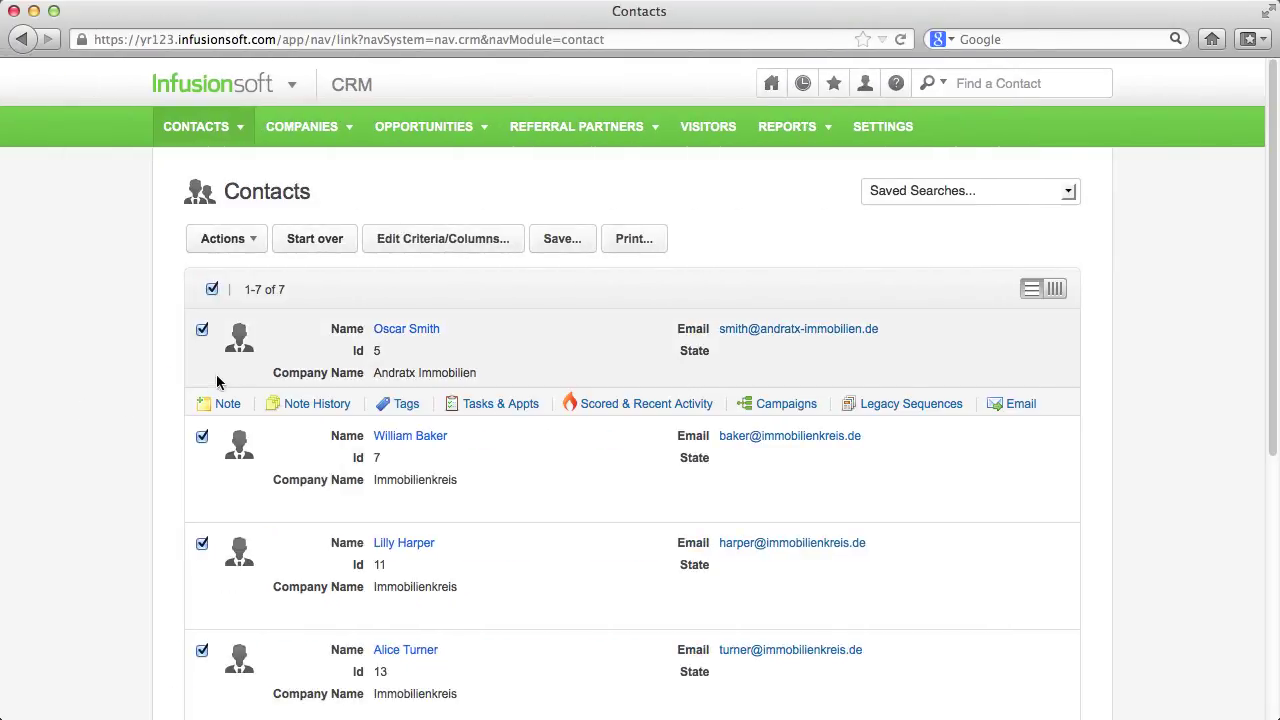
# - Search contacts by the Colors tags likes blue, likes green and likes red, finding IDs 5 and 15
pyautogui.click(314, 247)
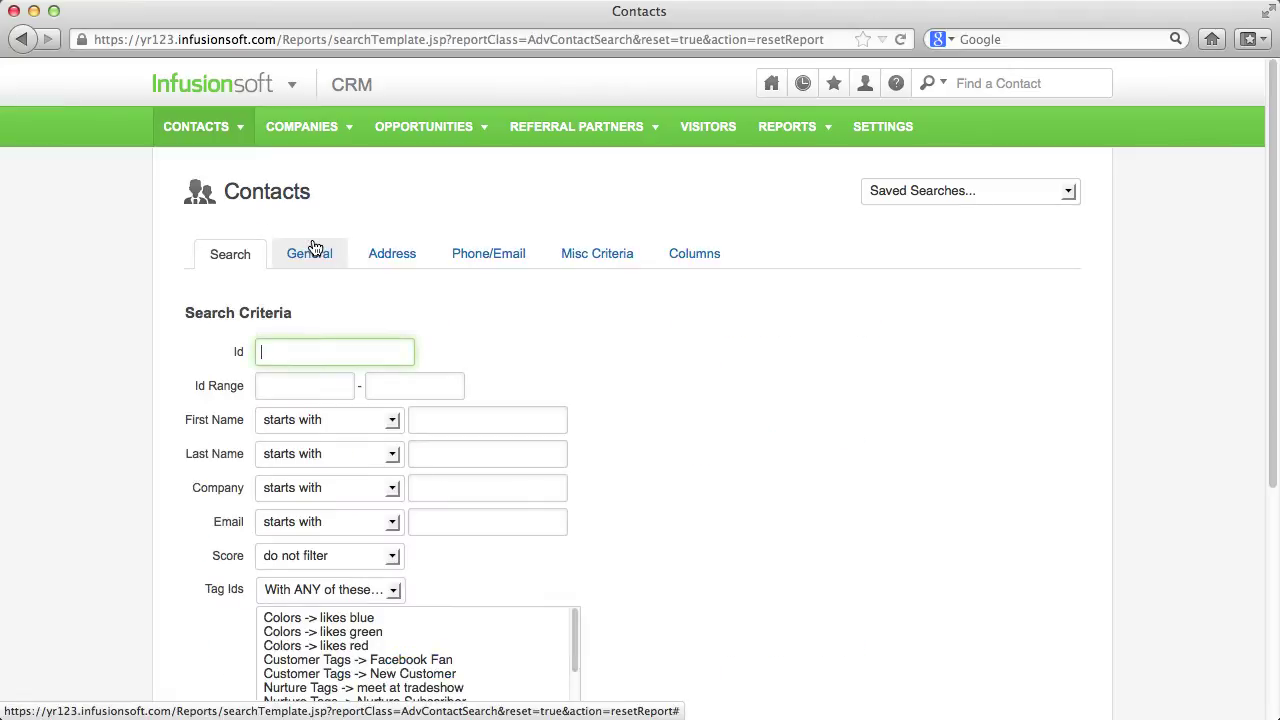
pyautogui.scroll(-3, 757, 323)
pyautogui.scroll(-3, 758, 320)
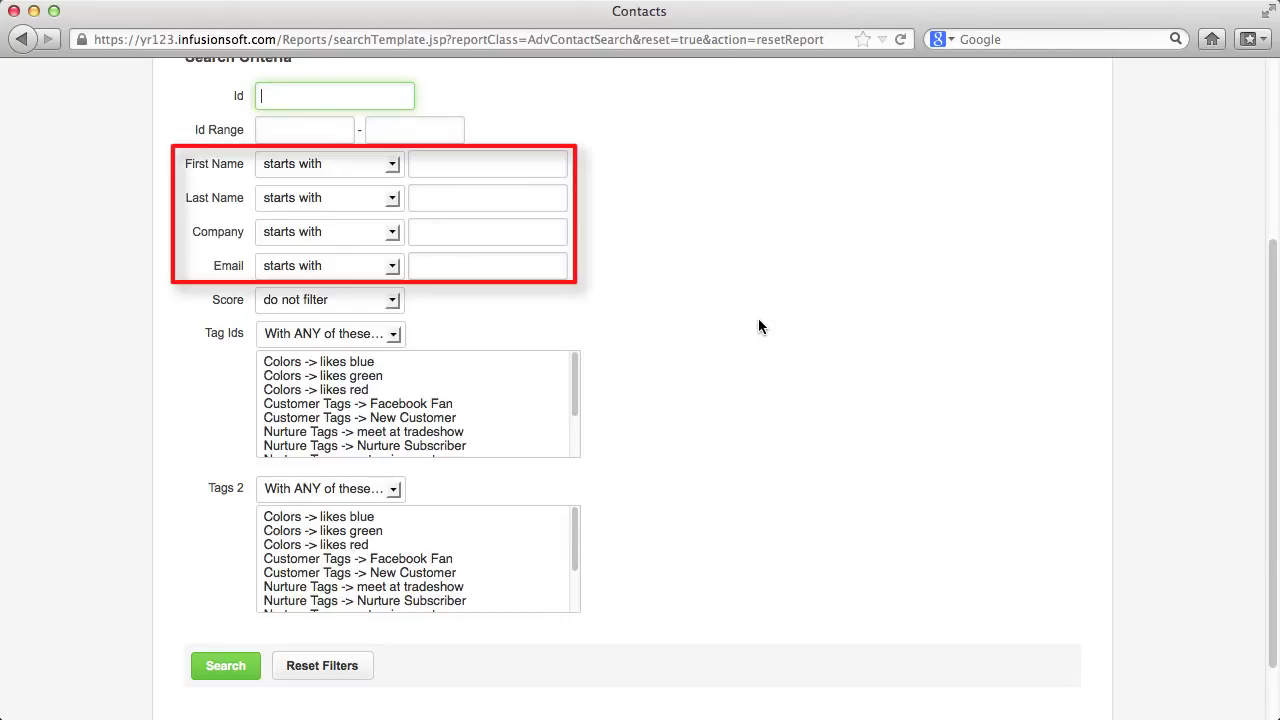
pyautogui.click(366, 363)
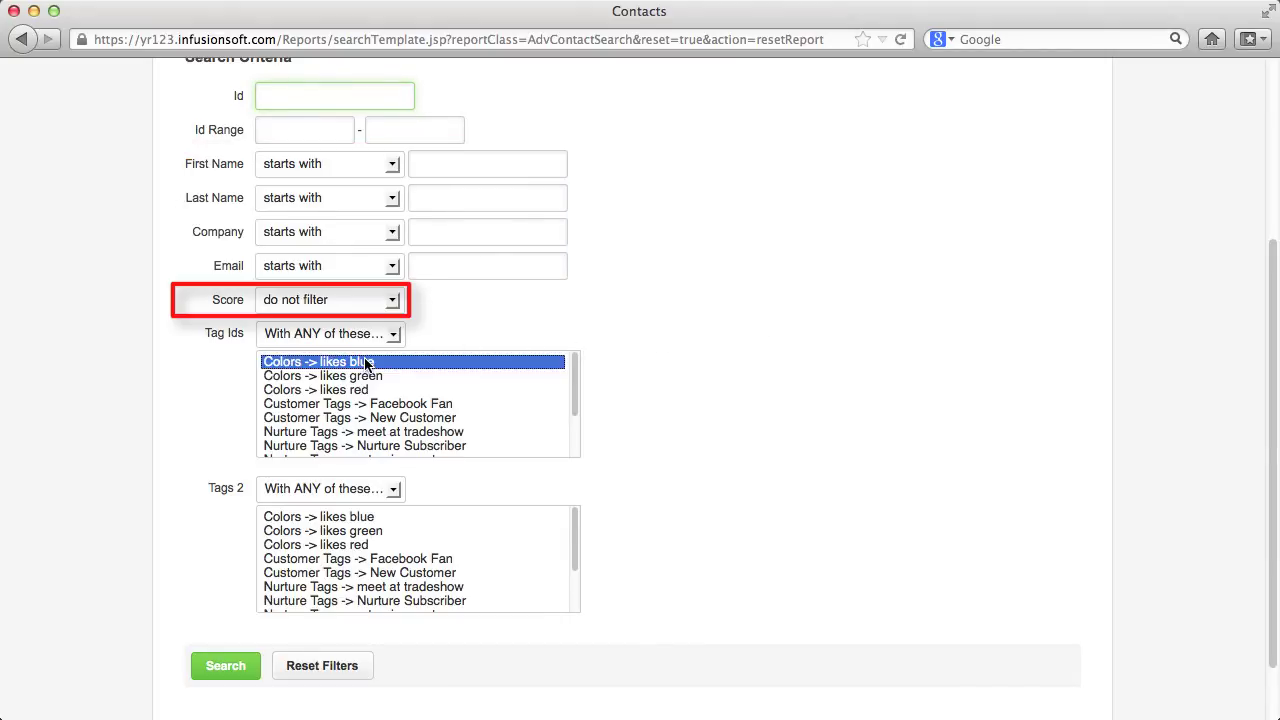
pyautogui.keyDown('shift'); pyautogui.click(366, 392); pyautogui.keyUp('shift')
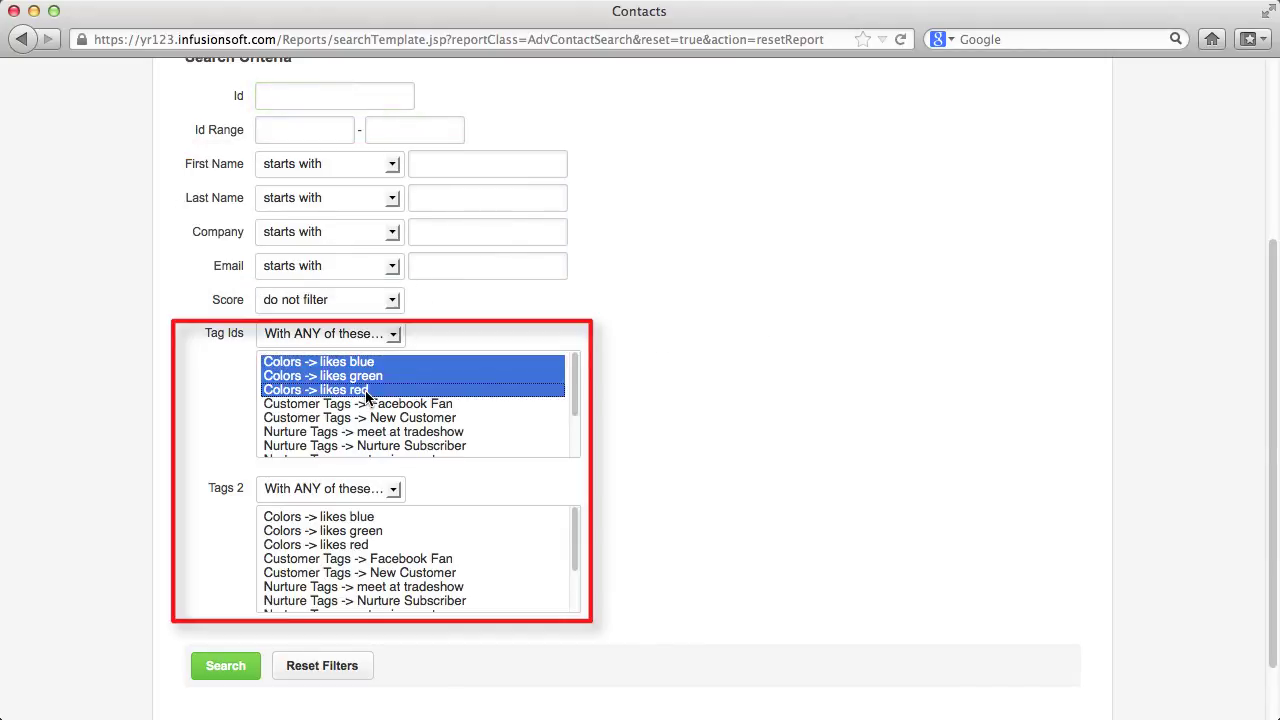
pyautogui.click(233, 668)
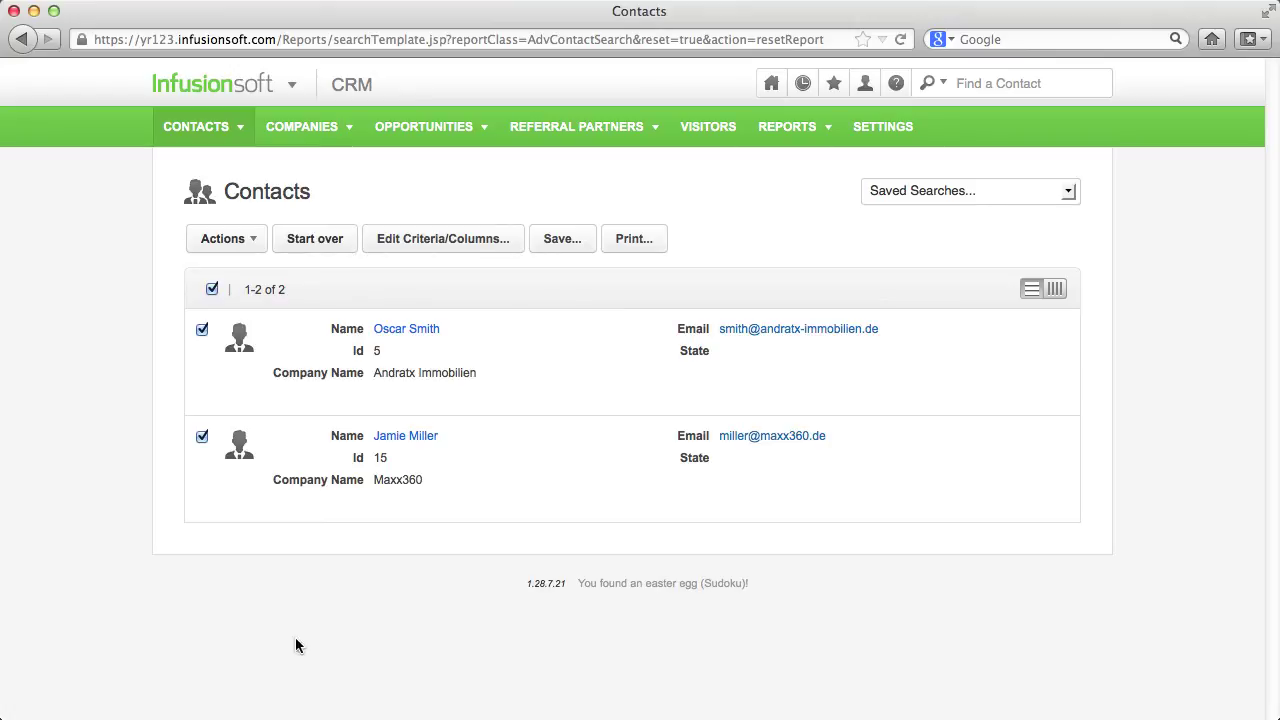
# - Save the current contact search under the name 'Broadcast Search'
pyautogui.moveTo(487, 457)
pyautogui.click(566, 245)
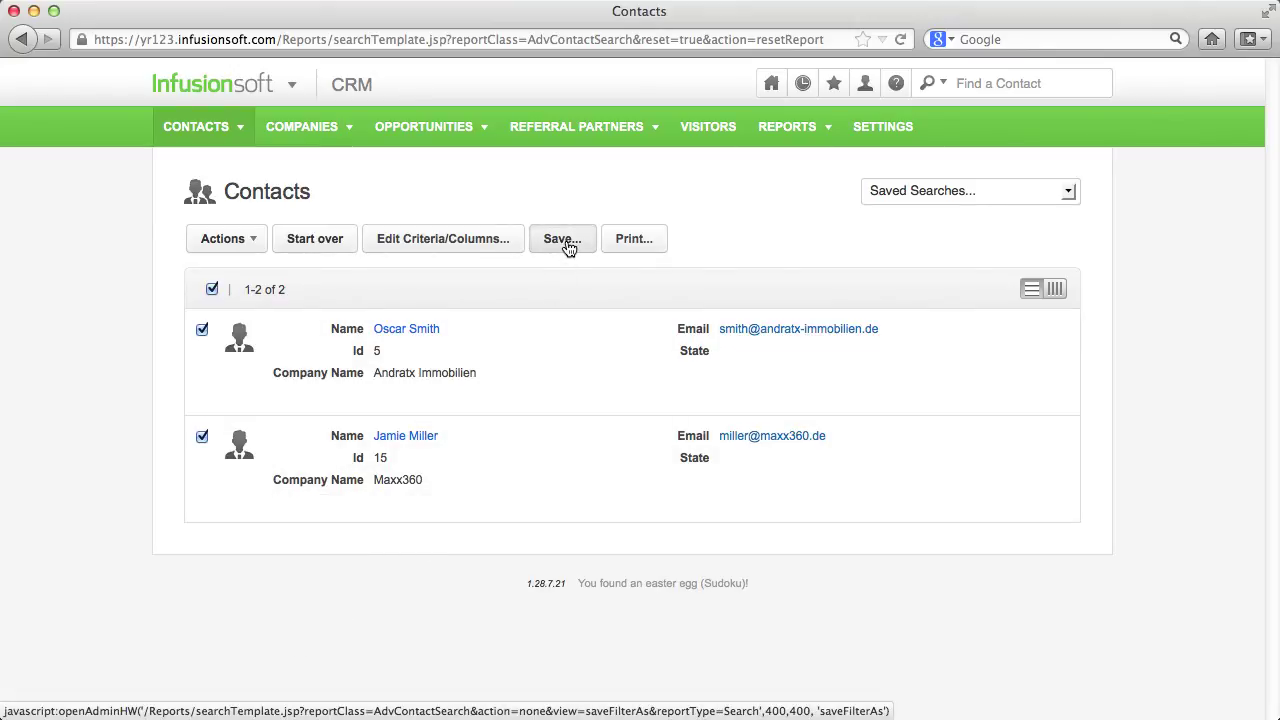
pyautogui.moveTo(621, 358); pyautogui.dragTo(589, 218)
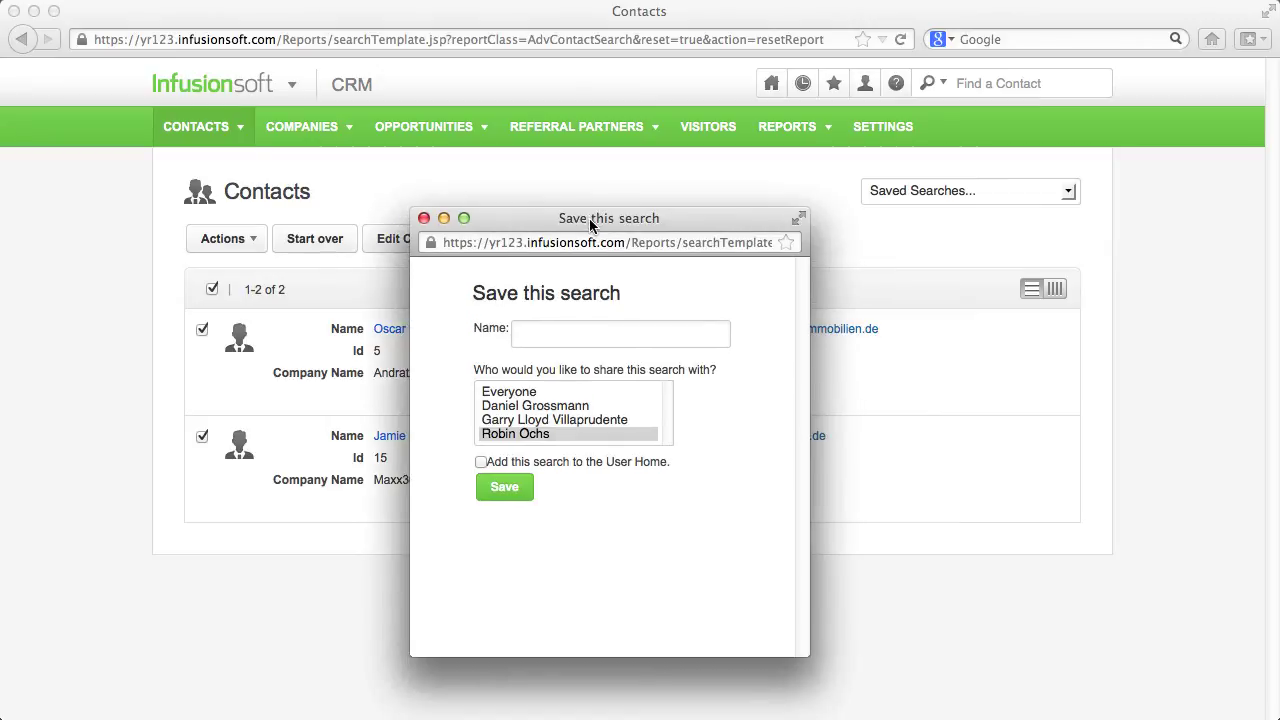
pyautogui.click(593, 340)
pyautogui.write('Broadcast Search')
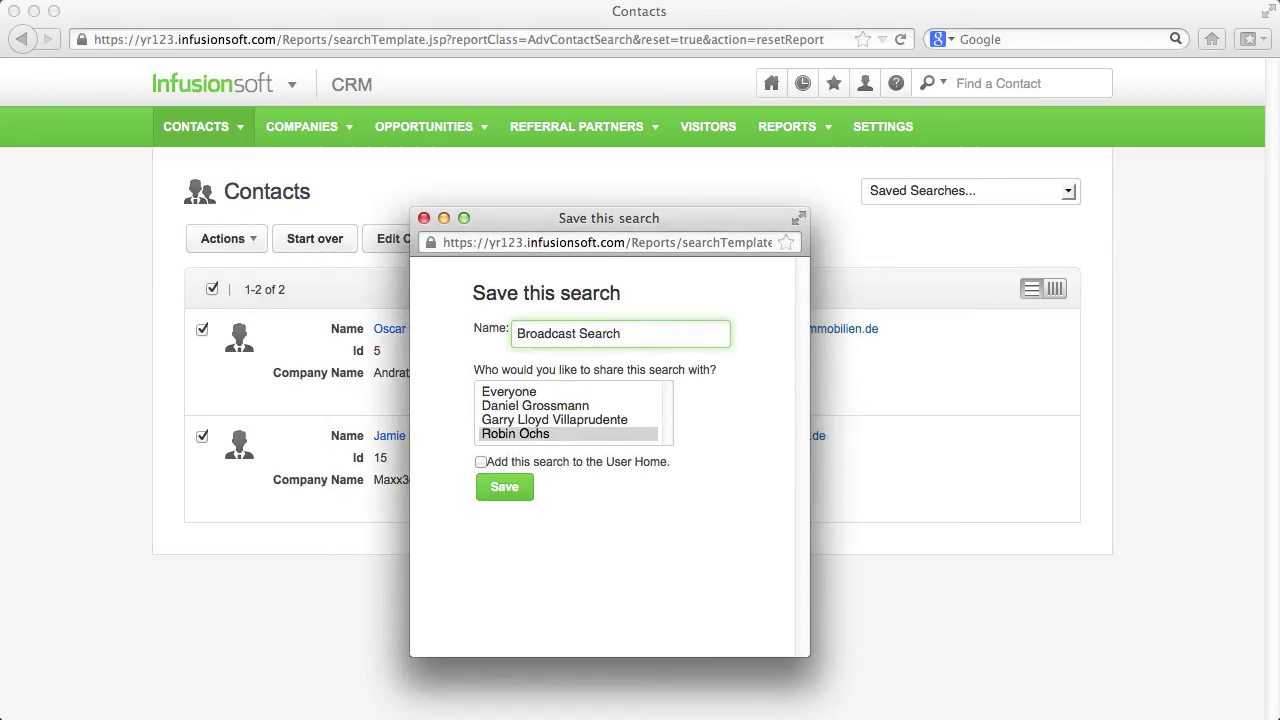
pyautogui.click(506, 487)
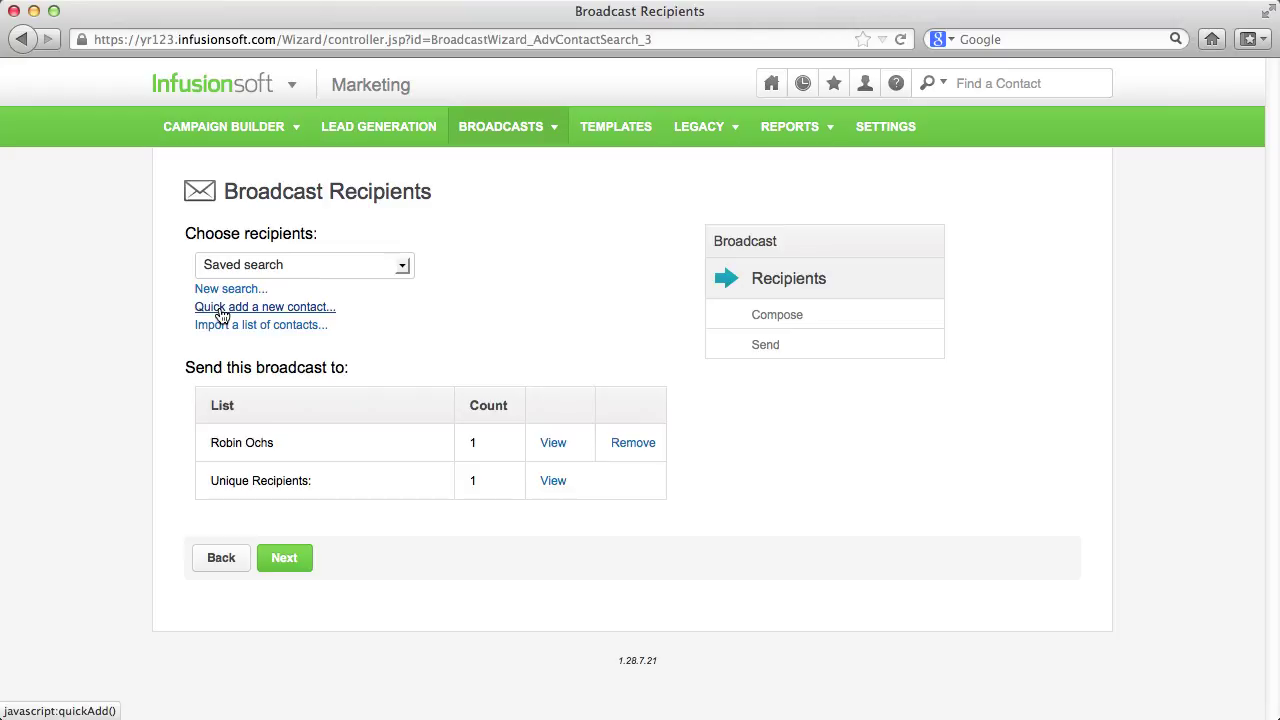
# - Add the saved 'Broadcast Search' to the broadcast recipients, giving 3 unique recipients
pyautogui.click(222, 310)
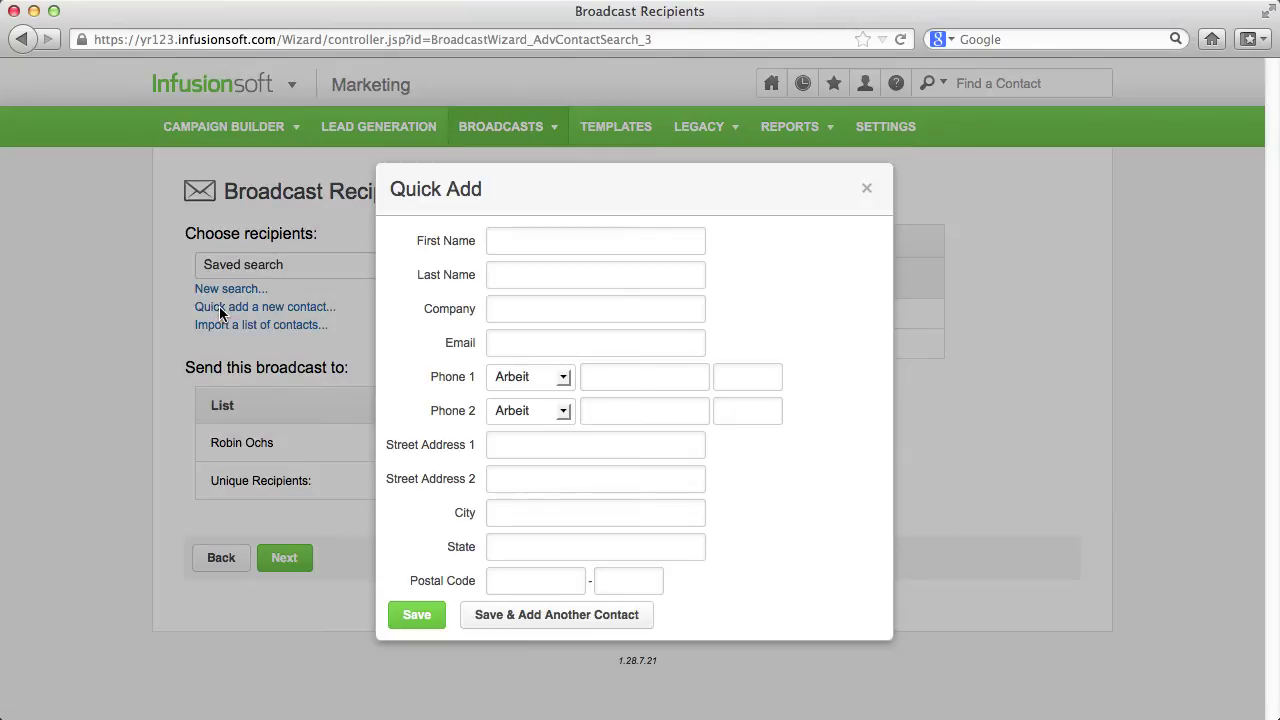
pyautogui.click(868, 190)
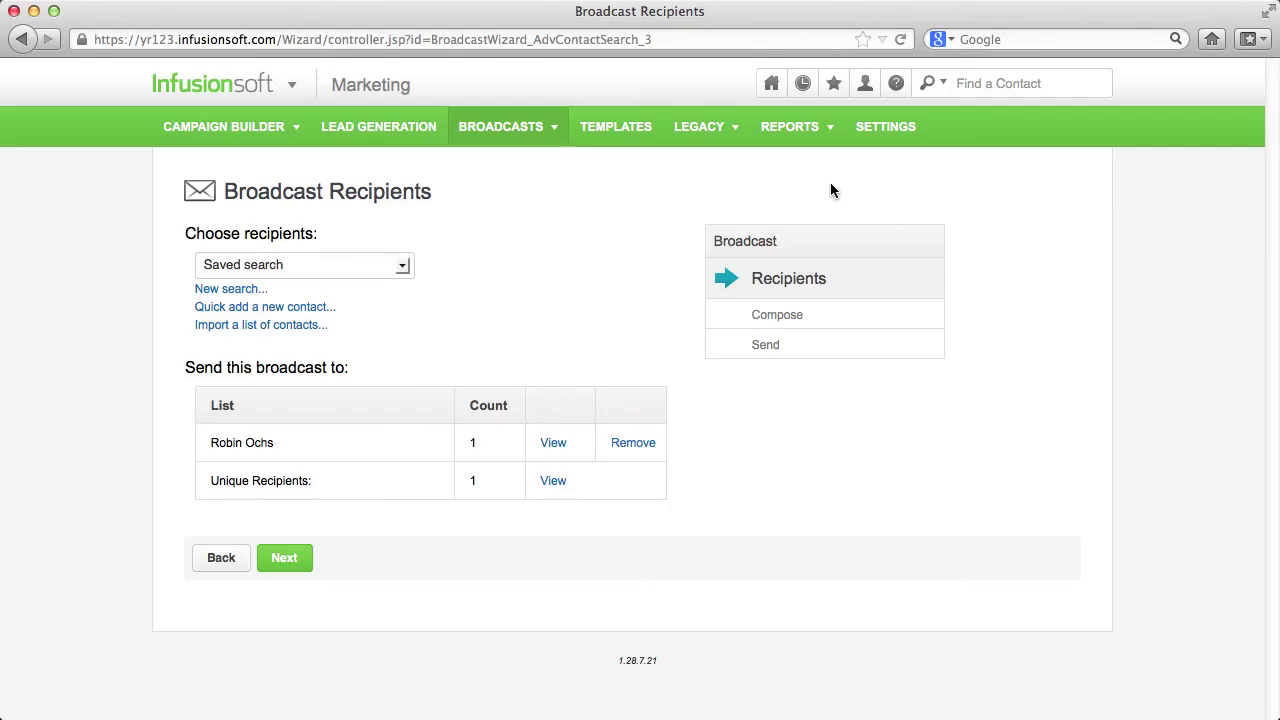
pyautogui.click(403, 265)
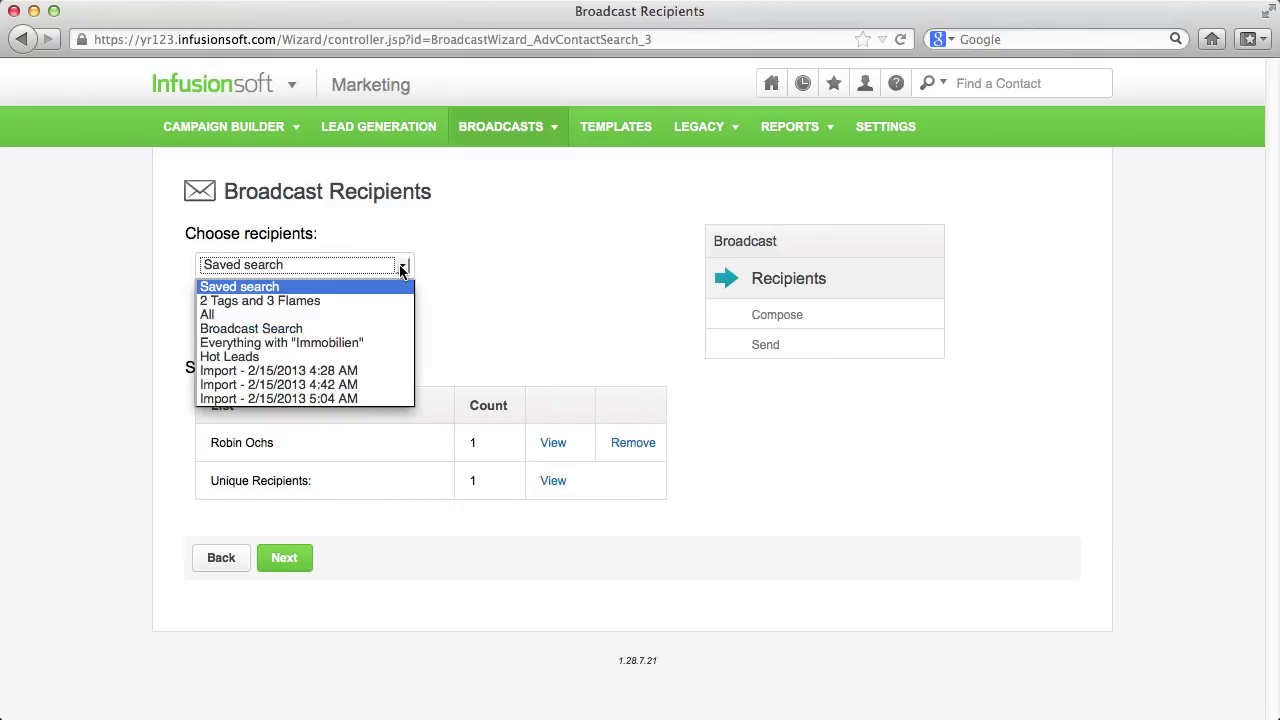
pyautogui.click(397, 329)
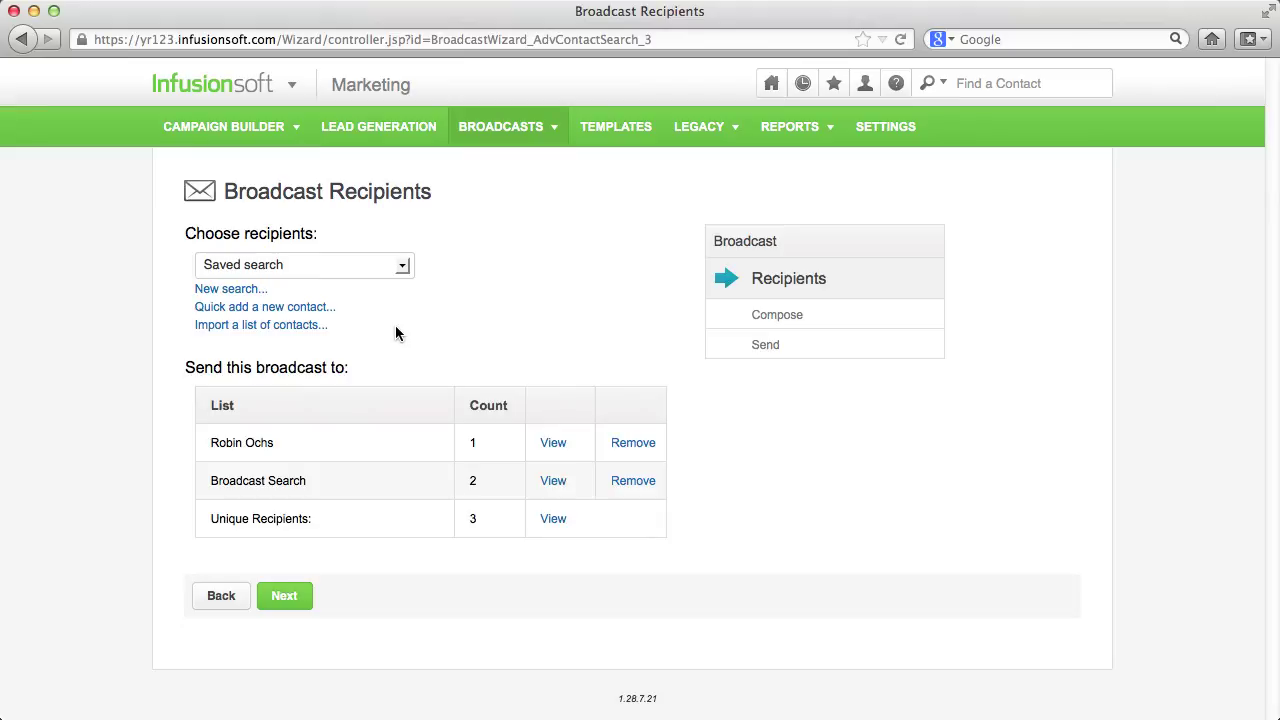
# - Use the existing Newsletter Template as the email broadcast's content
pyautogui.click(297, 603)
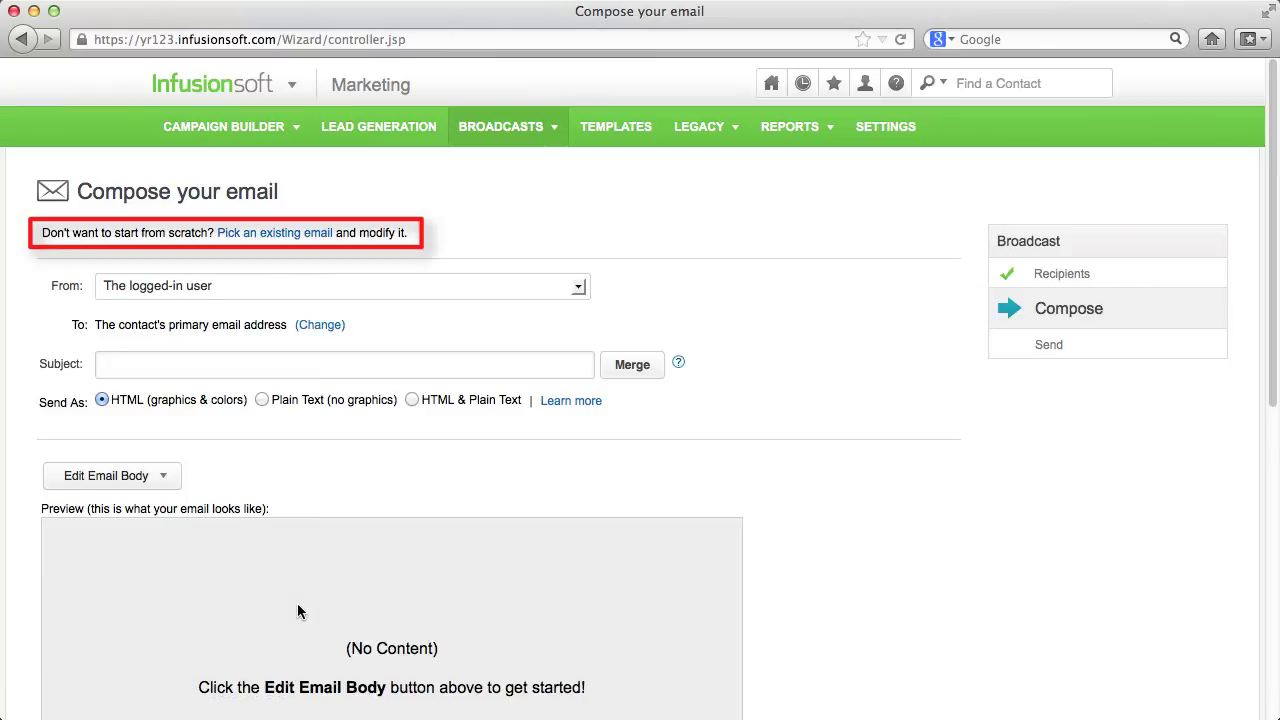
pyautogui.click(305, 236)
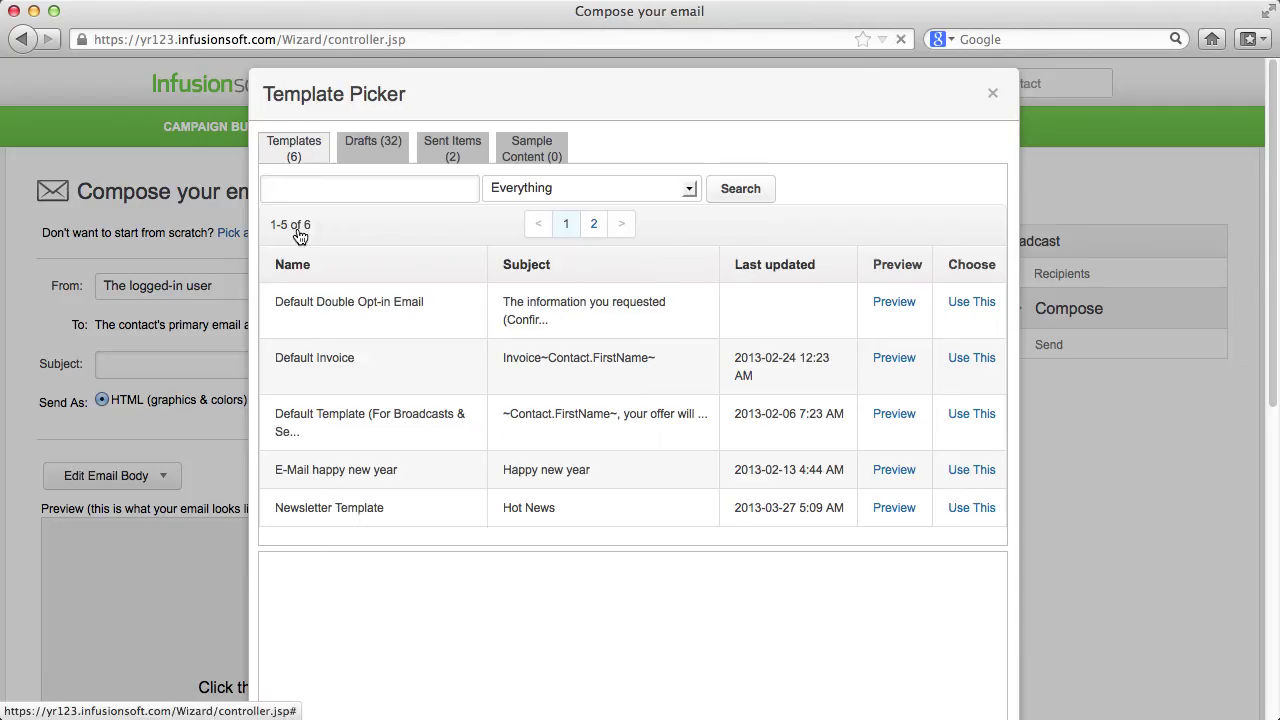
pyautogui.click(956, 512)
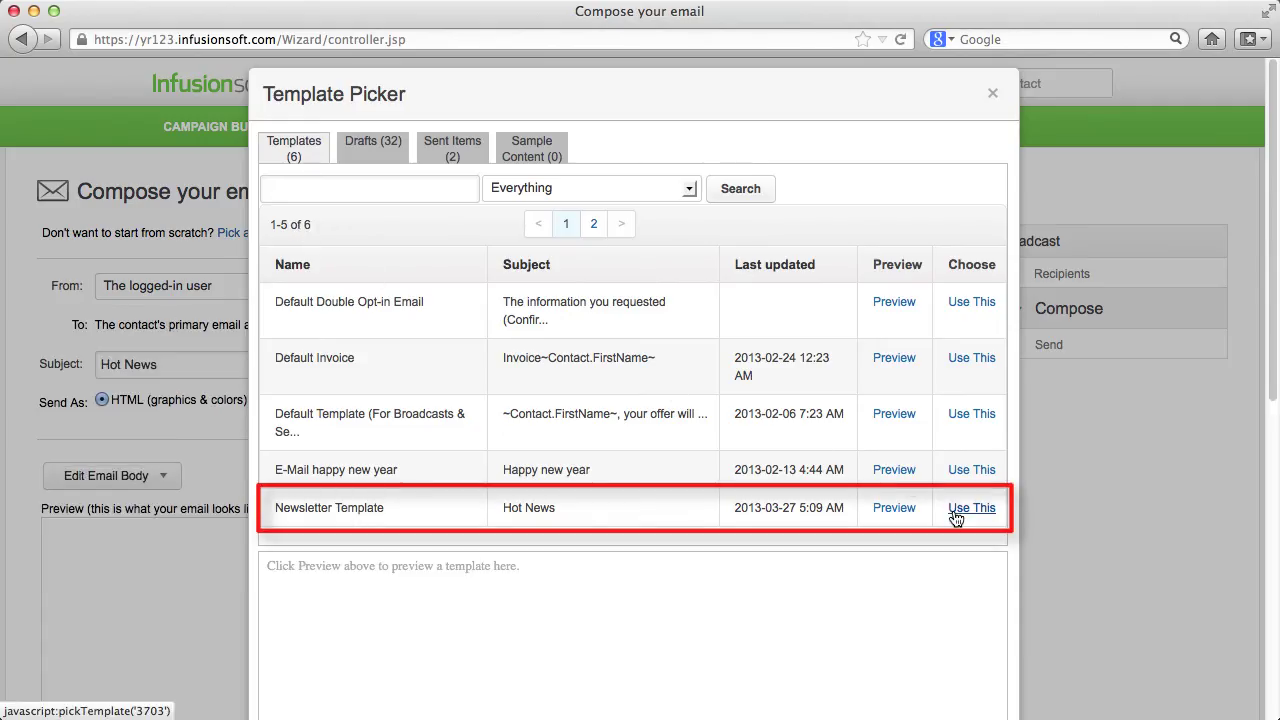
pyautogui.scroll(-10, 890, 494)
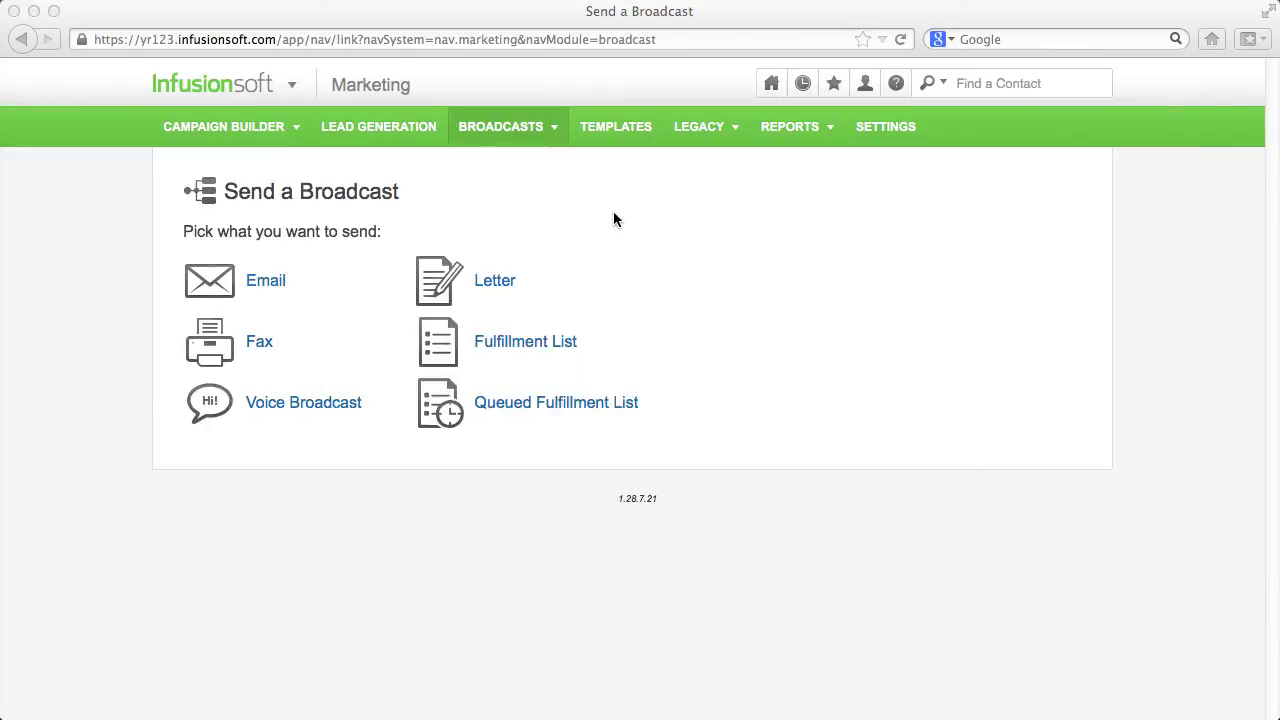
# - Start a fax broadcast addressed to the Broadcast Search contacts
pyautogui.click(259, 345)
pyautogui.click(398, 268)
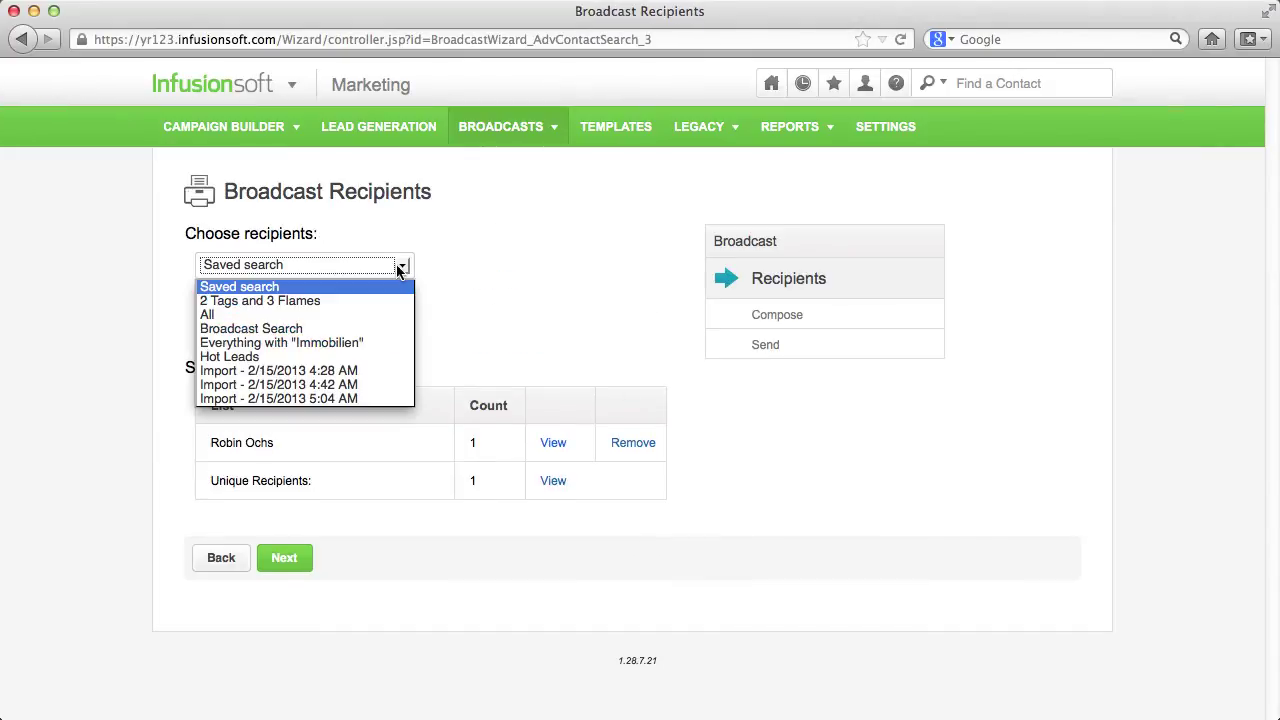
pyautogui.click(377, 330)
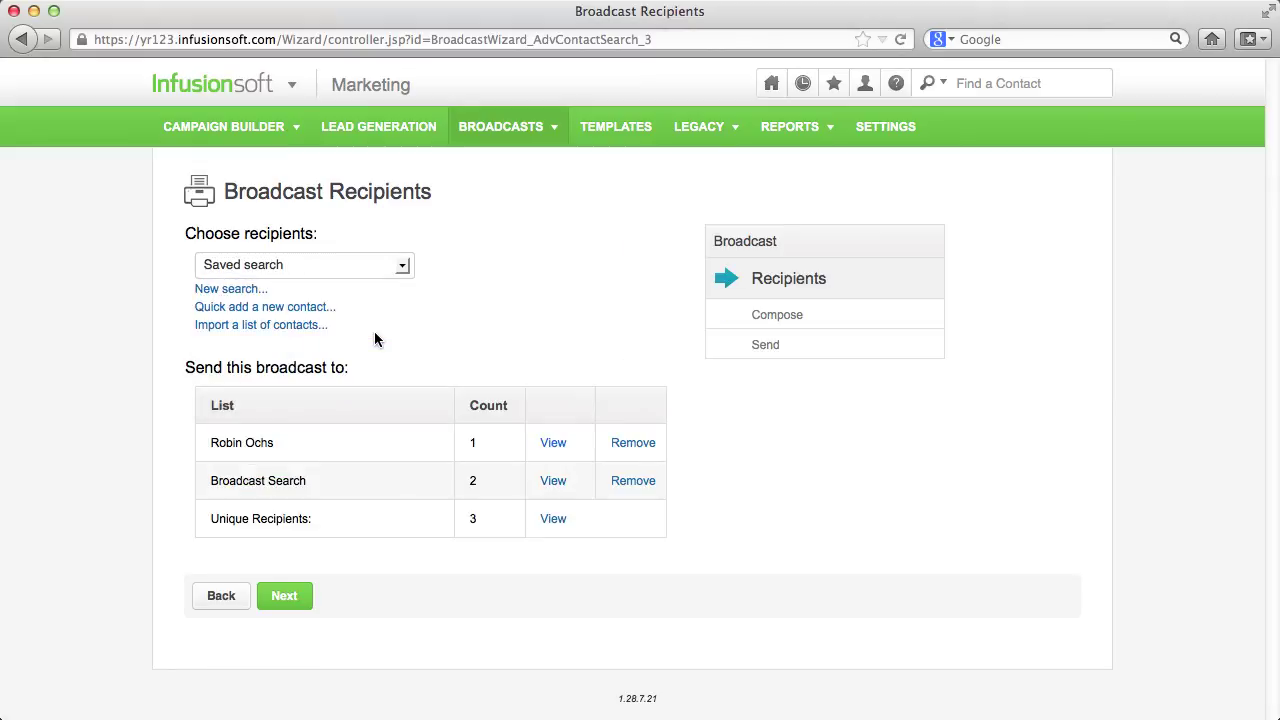
pyautogui.click(283, 597)
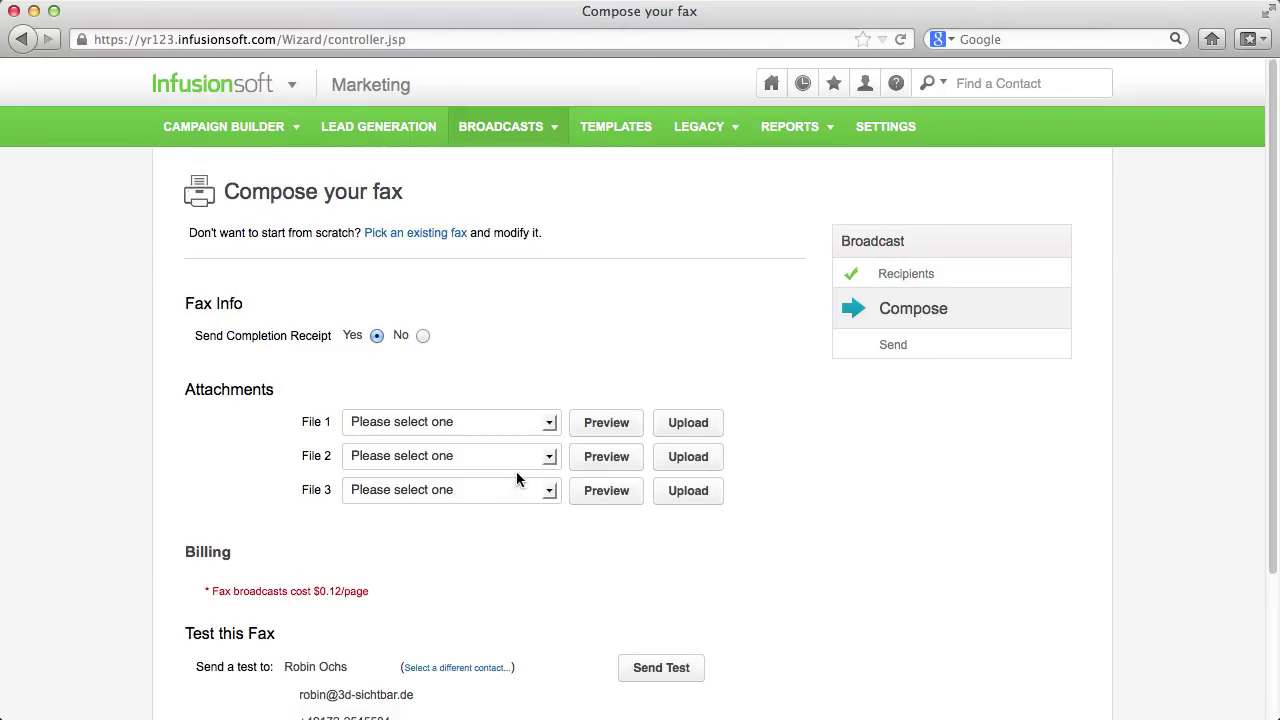
# - Attach Header SAMPLE.jpg, Skript Video4 Campaign Builder.docx and Crash Course Document.pdf, then accept the Acceptable Use Policy
pyautogui.click(551, 421)
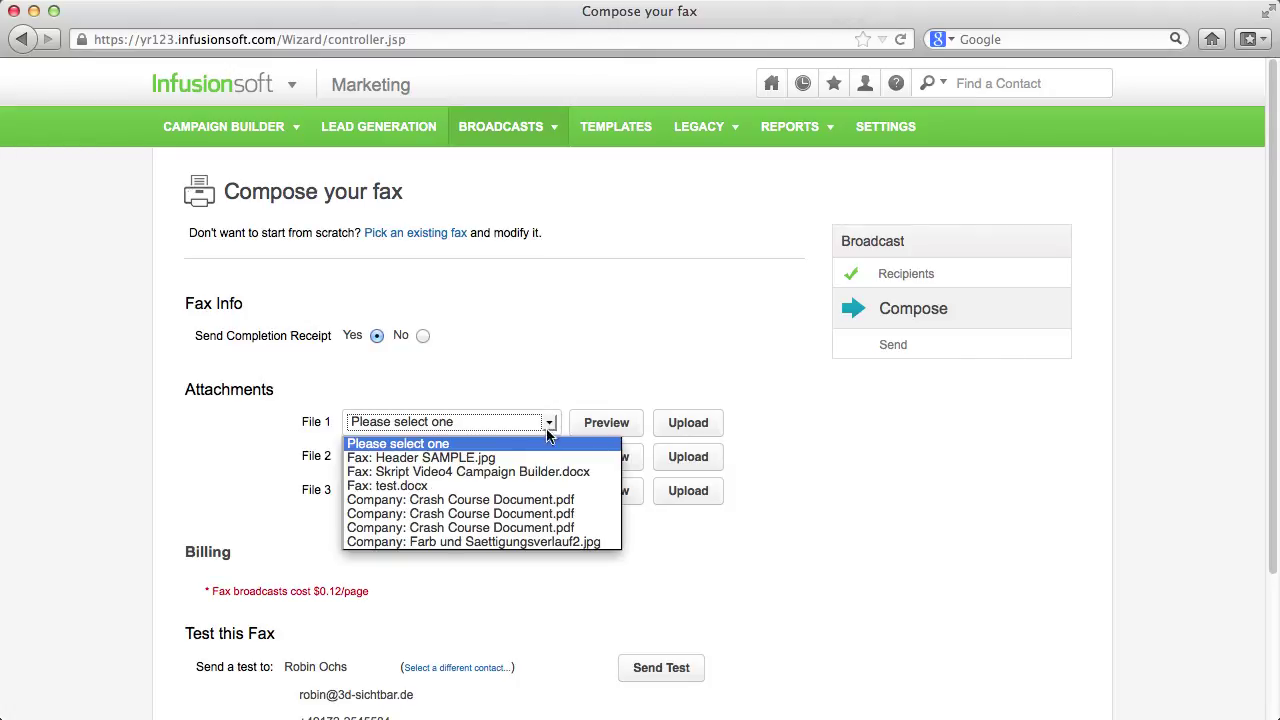
pyautogui.click(538, 462)
pyautogui.click(549, 455)
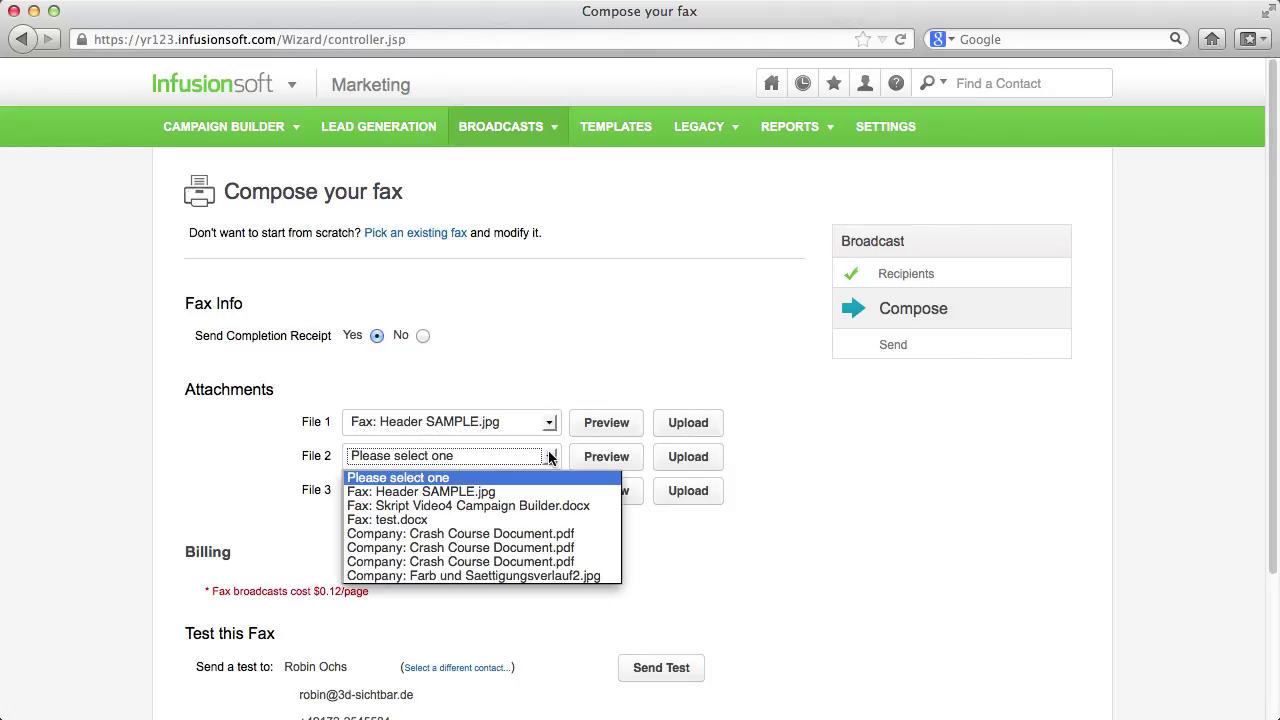
pyautogui.click(548, 505)
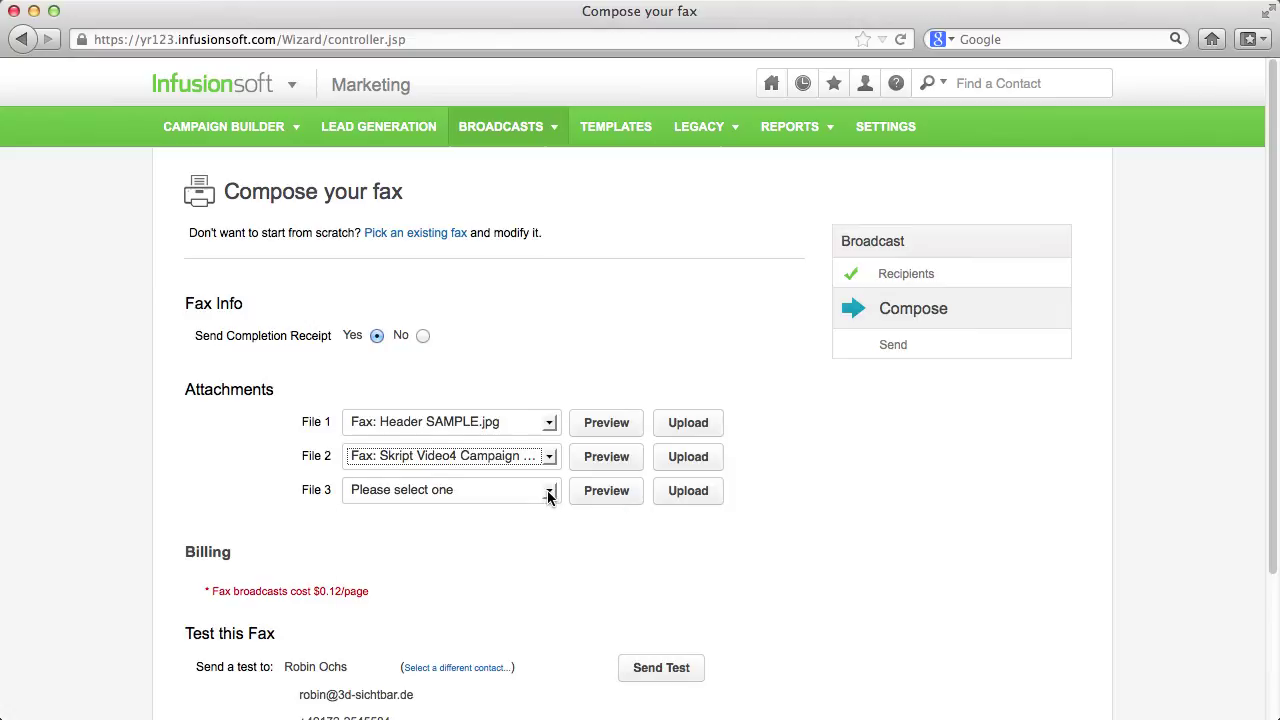
pyautogui.click(549, 492)
pyautogui.click(533, 577)
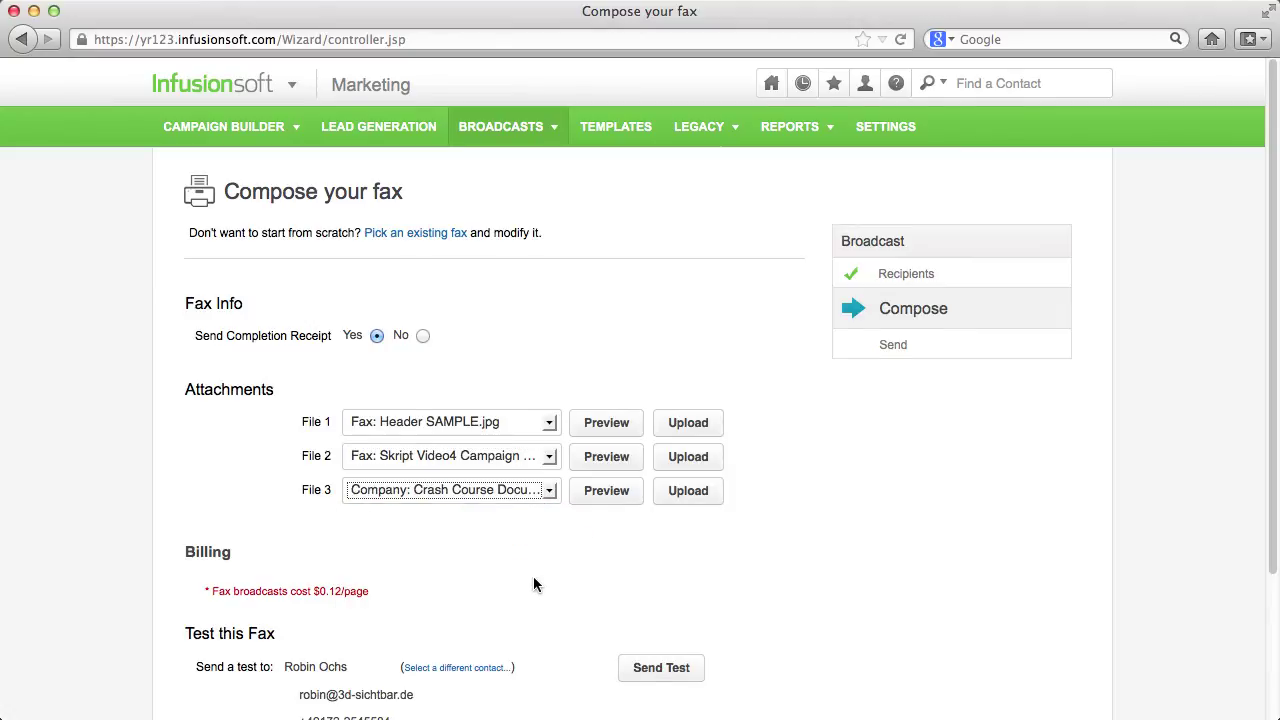
pyautogui.scroll(-3, 533, 580)
pyautogui.click(290, 612)
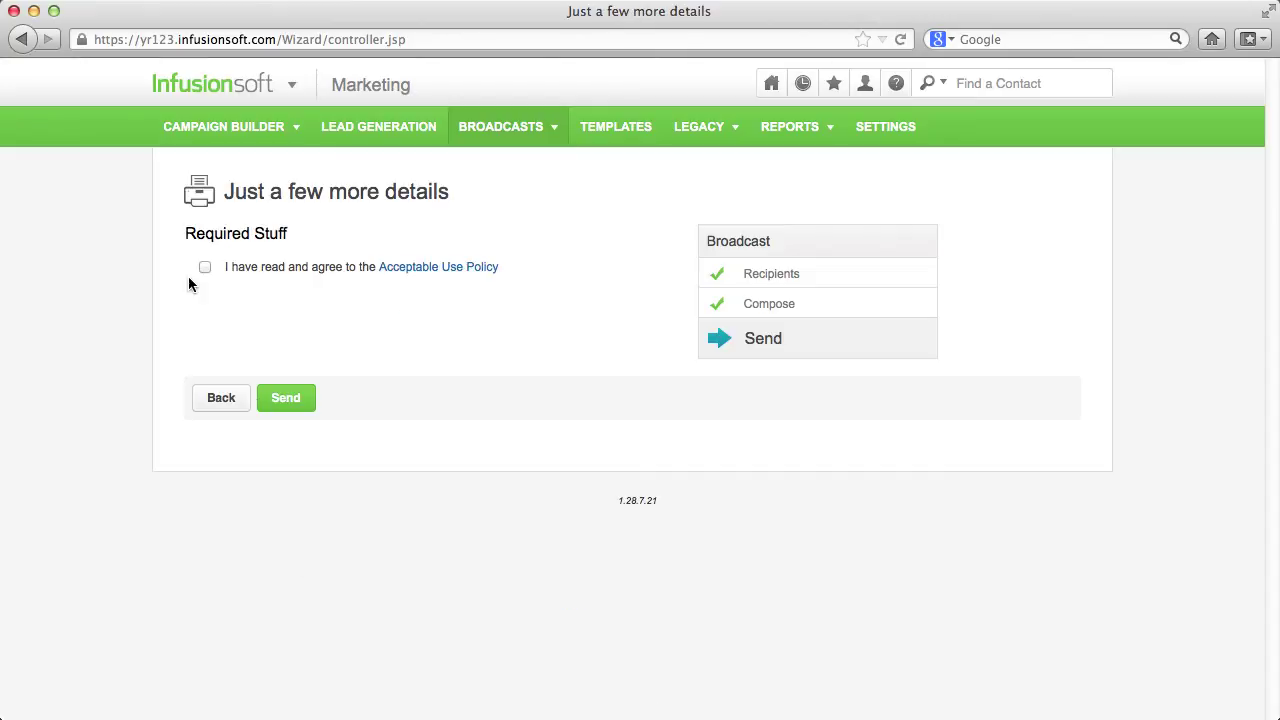
pyautogui.click(203, 269)
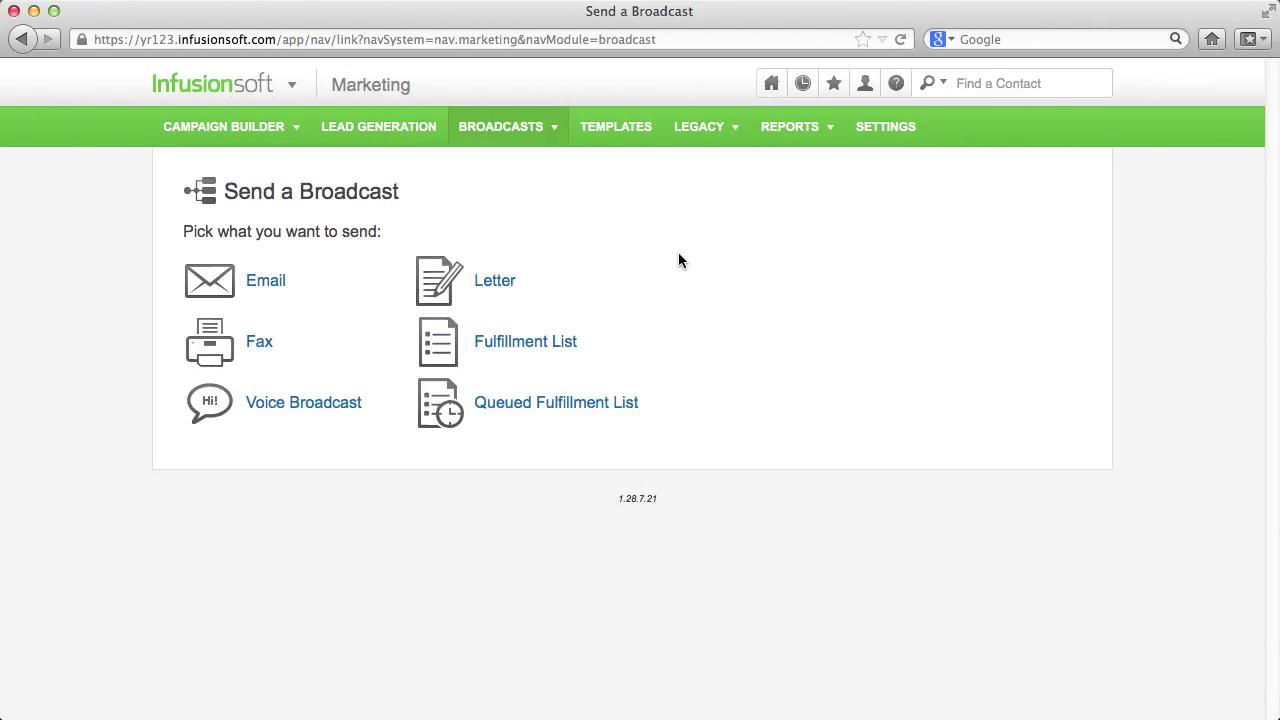
# - Start a voice broadcast addressed to the Broadcast Search contacts
pyautogui.click(314, 405)
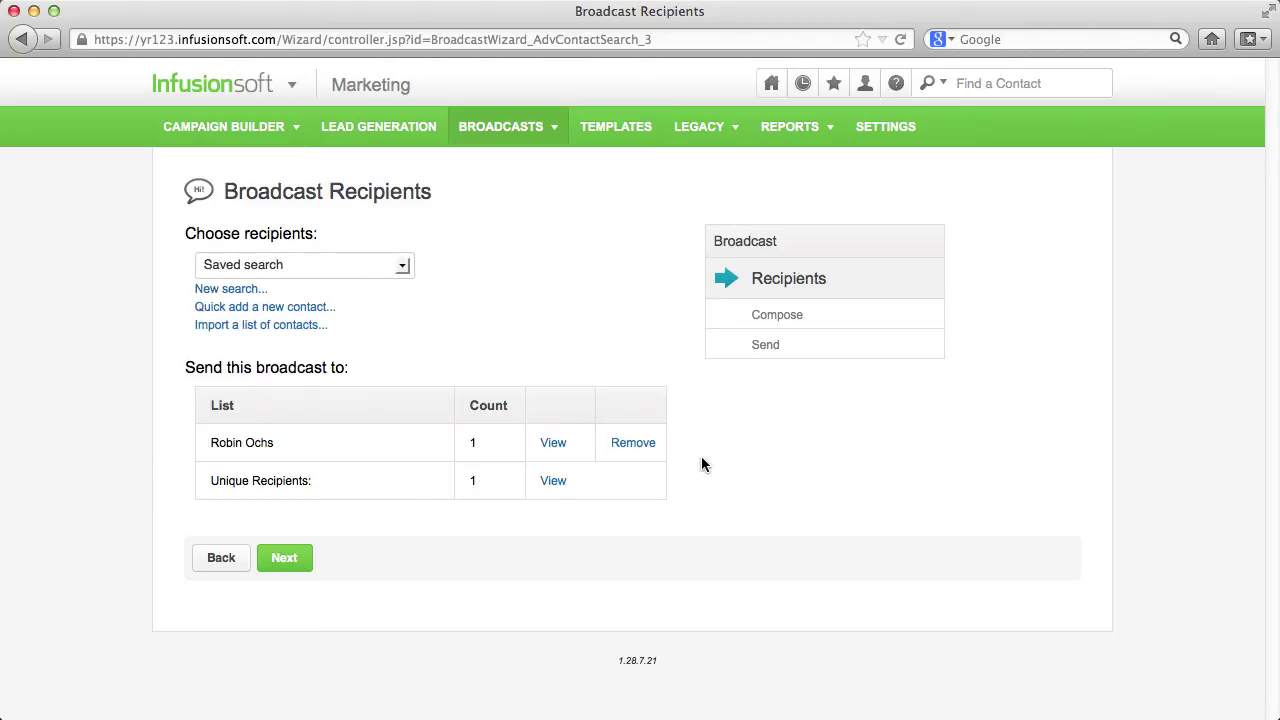
pyautogui.click(390, 265)
pyautogui.click(380, 333)
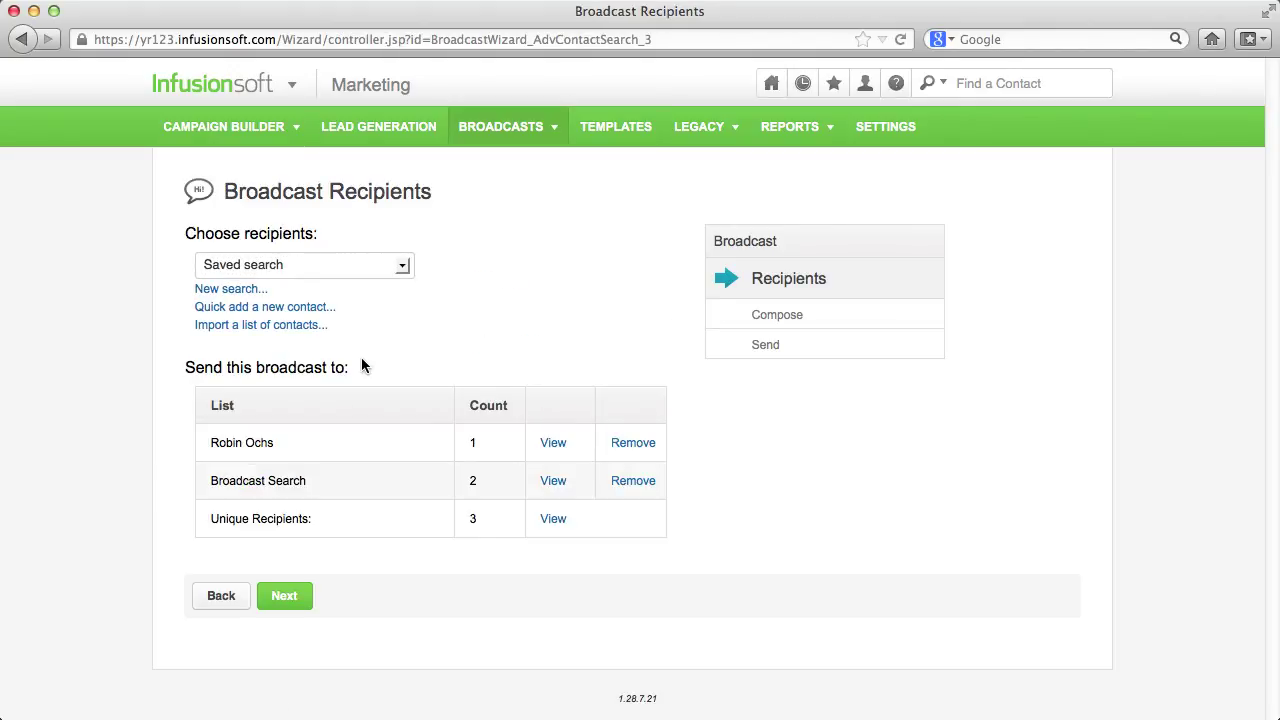
pyautogui.click(275, 597)
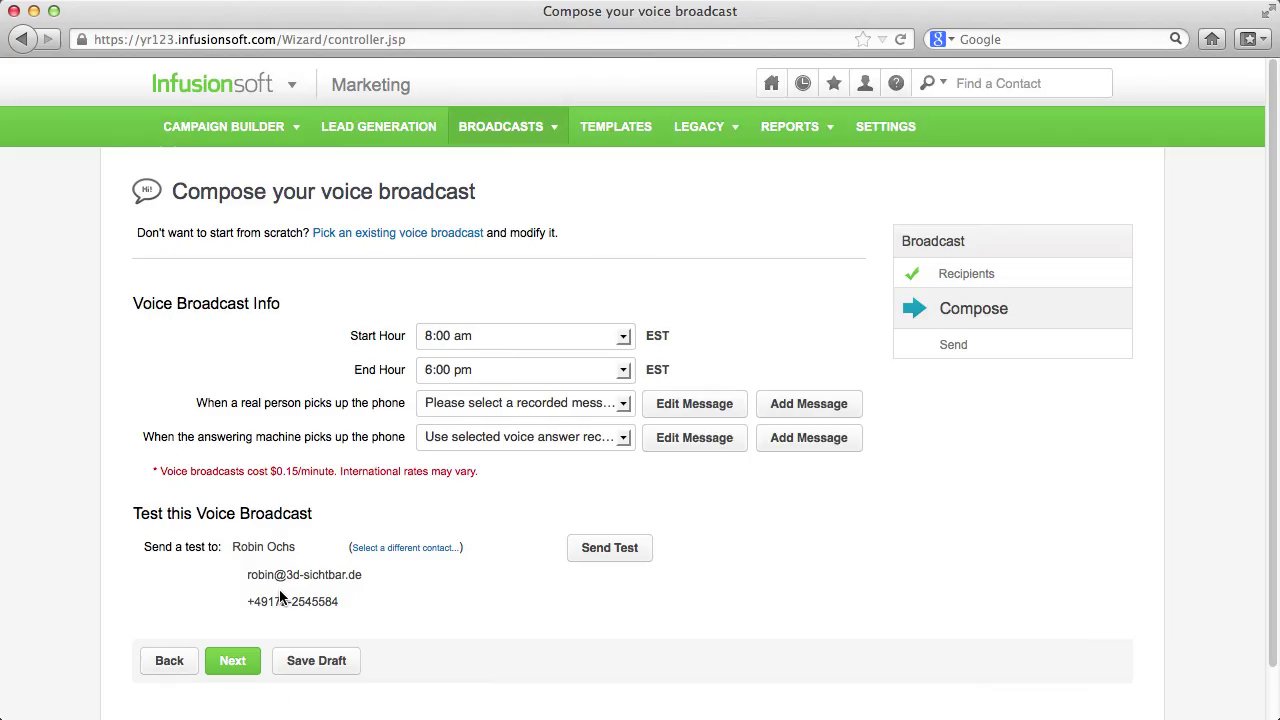
# - Set the calling window from 9:00 am to 5:00 pm
pyautogui.click(627, 341)
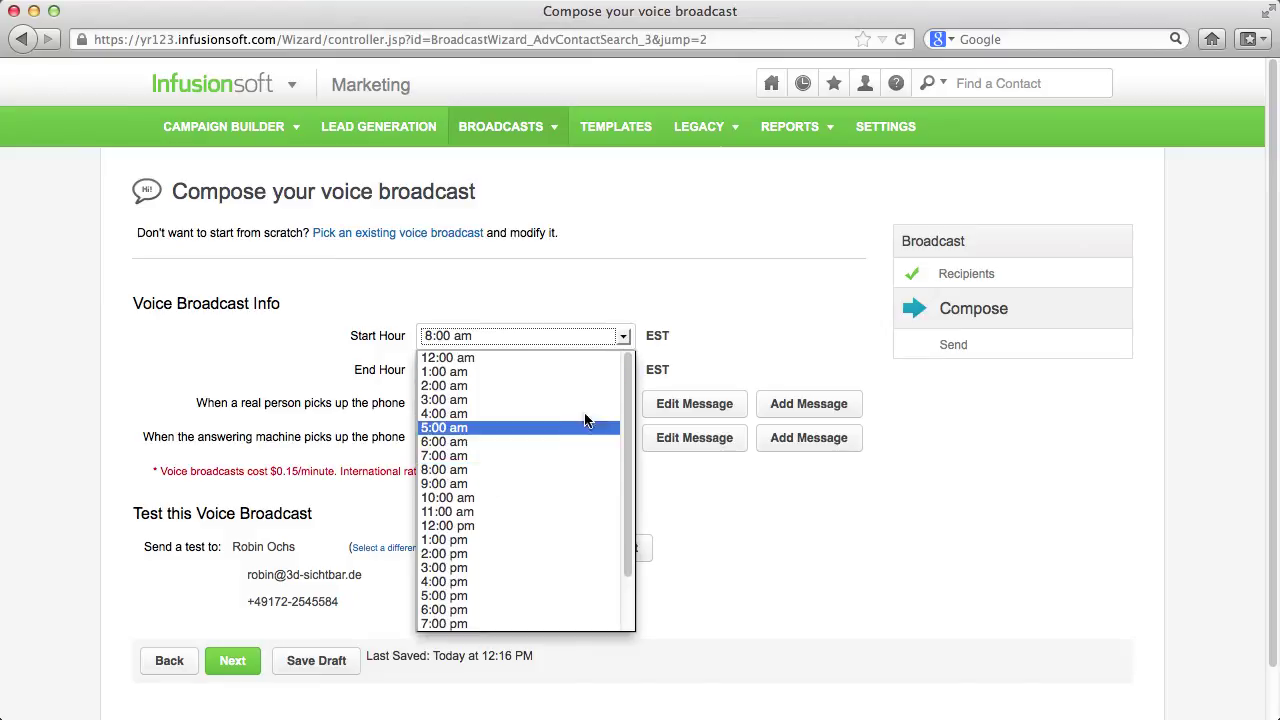
pyautogui.click(557, 488)
pyautogui.click(623, 369)
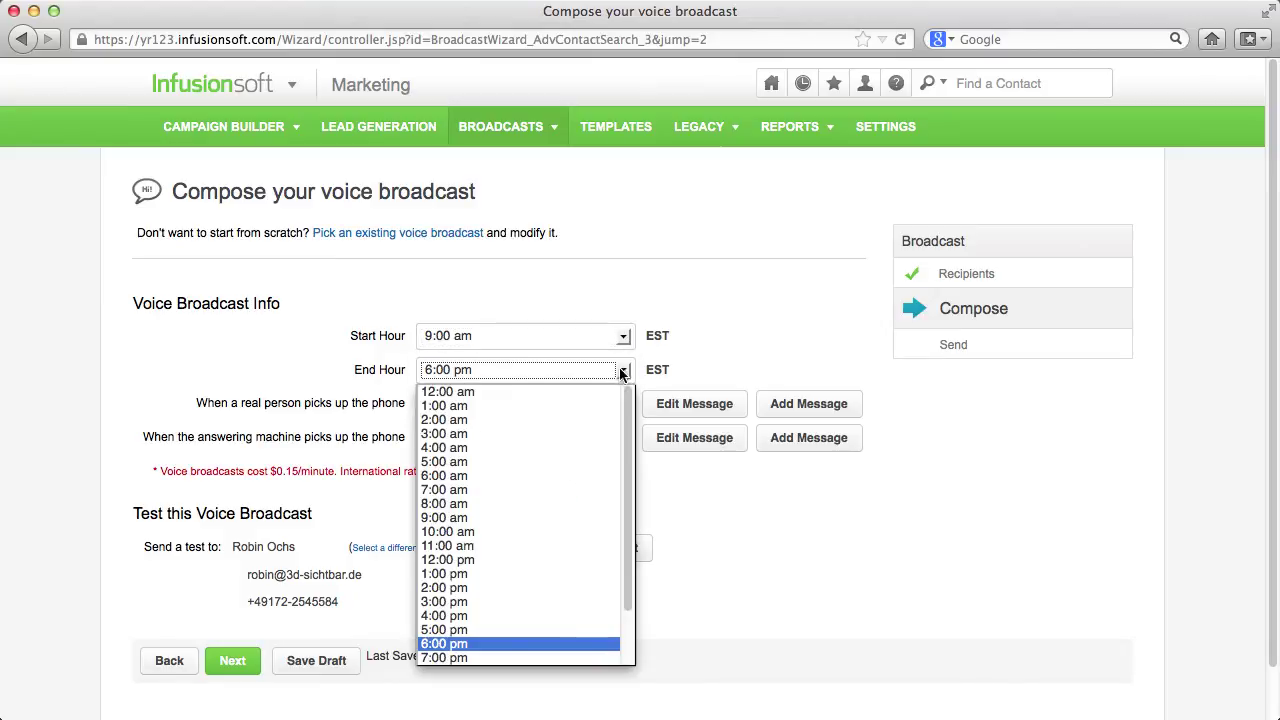
pyautogui.click(525, 630)
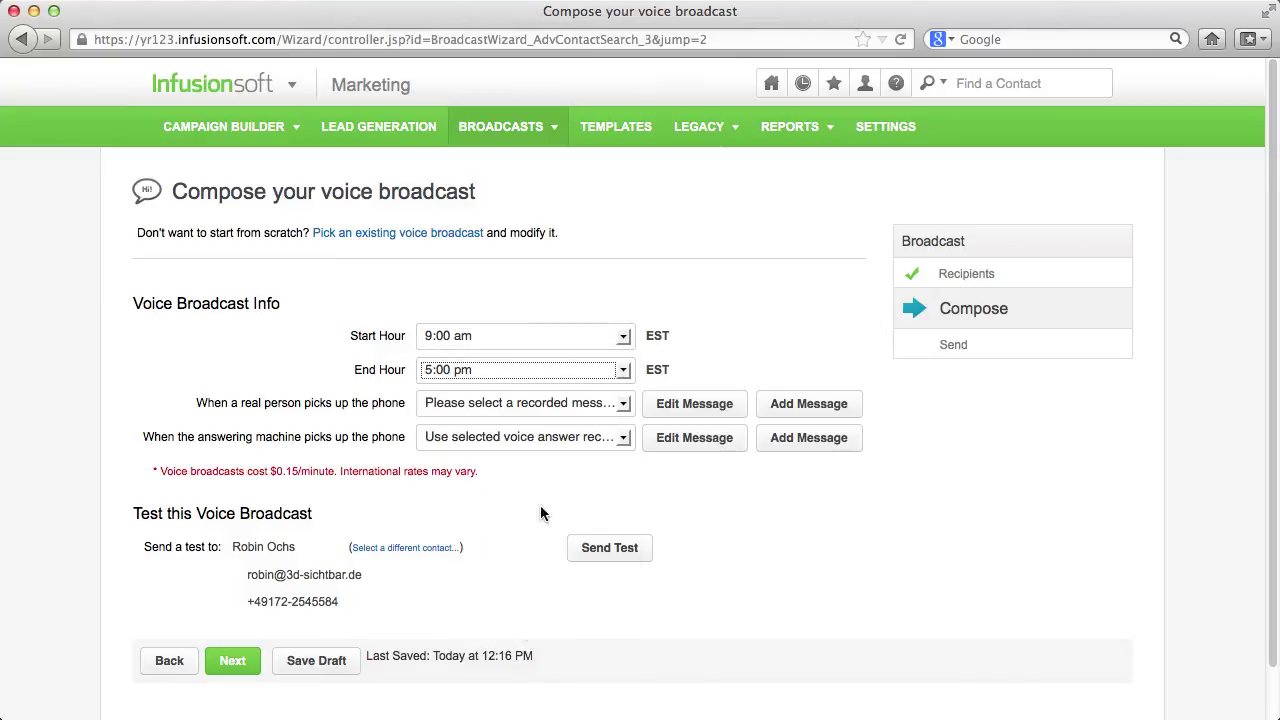
# - Use Lesson4 for both real-person and answering-machine messages, accept the policy, and send
pyautogui.click(620, 405)
pyautogui.click(604, 453)
pyautogui.click(623, 437)
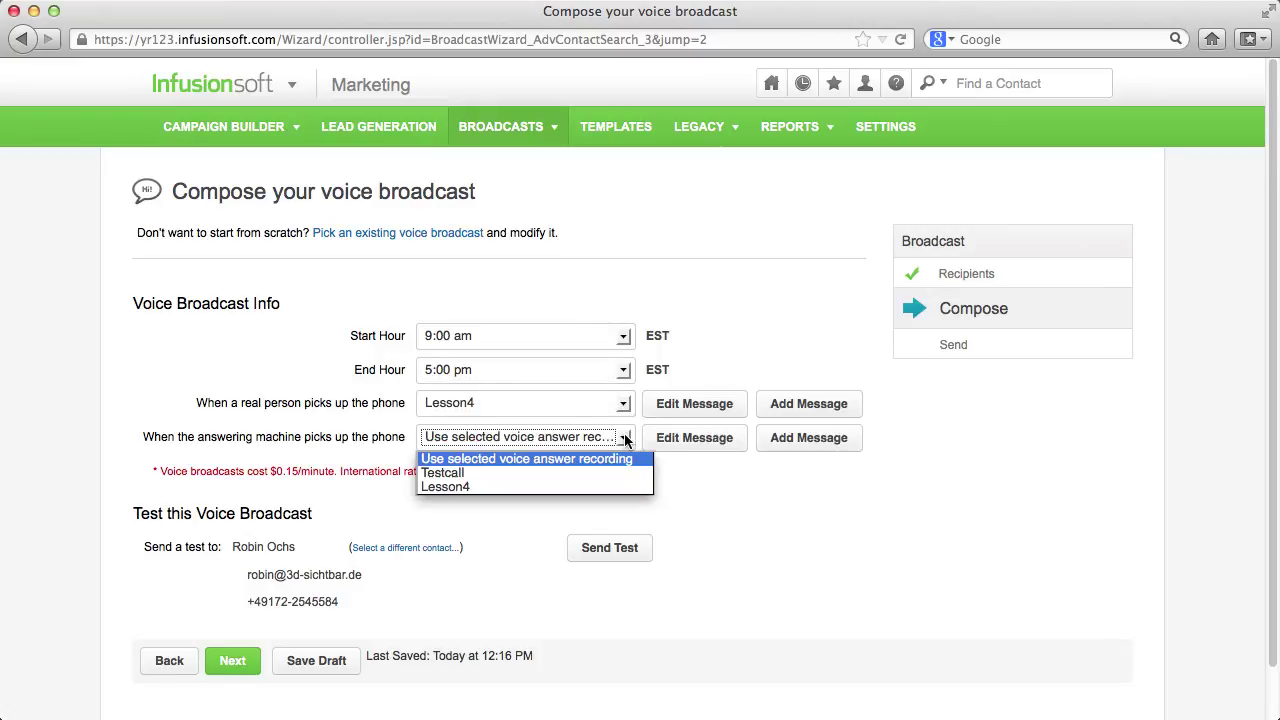
pyautogui.click(608, 487)
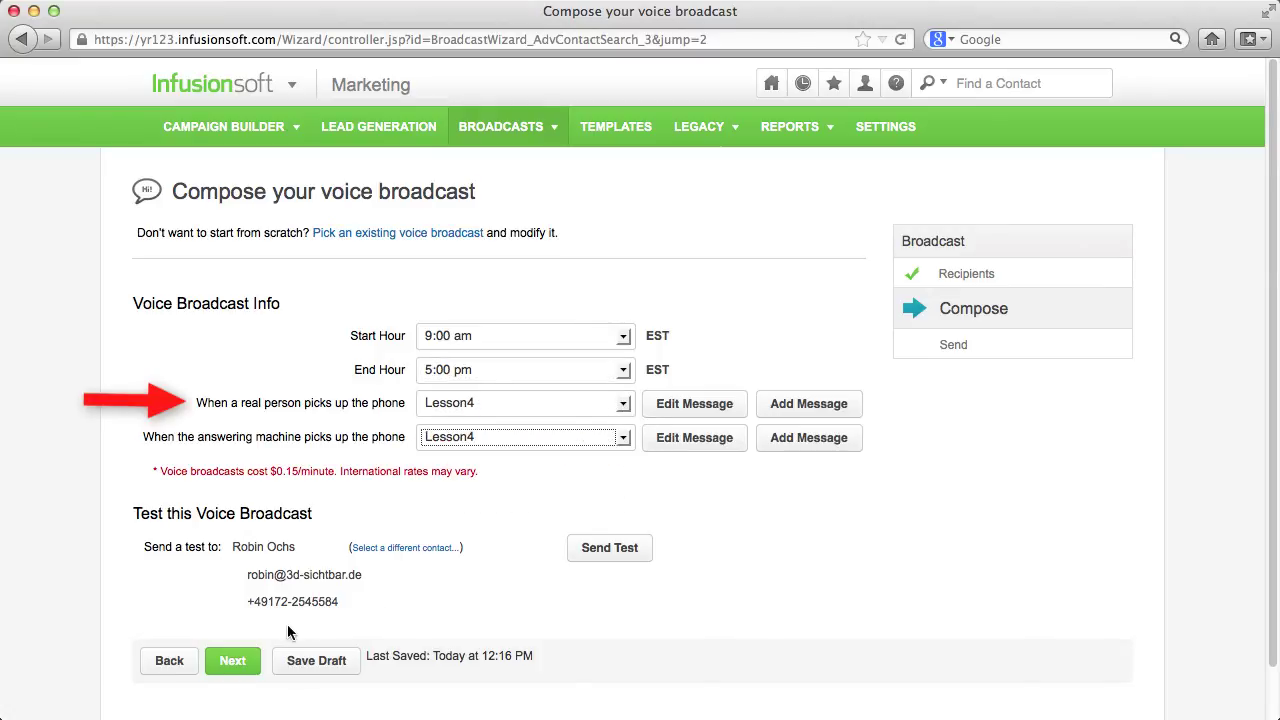
pyautogui.click(237, 664)
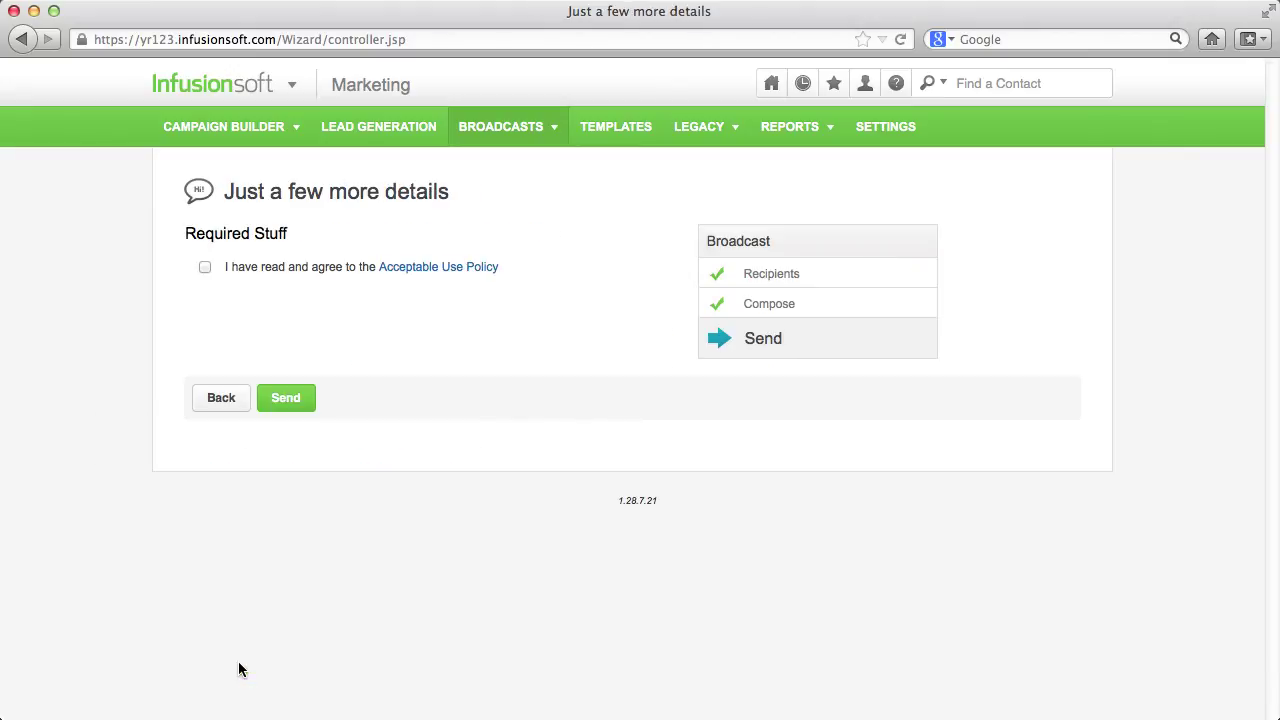
pyautogui.click(205, 267)
pyautogui.click(286, 400)
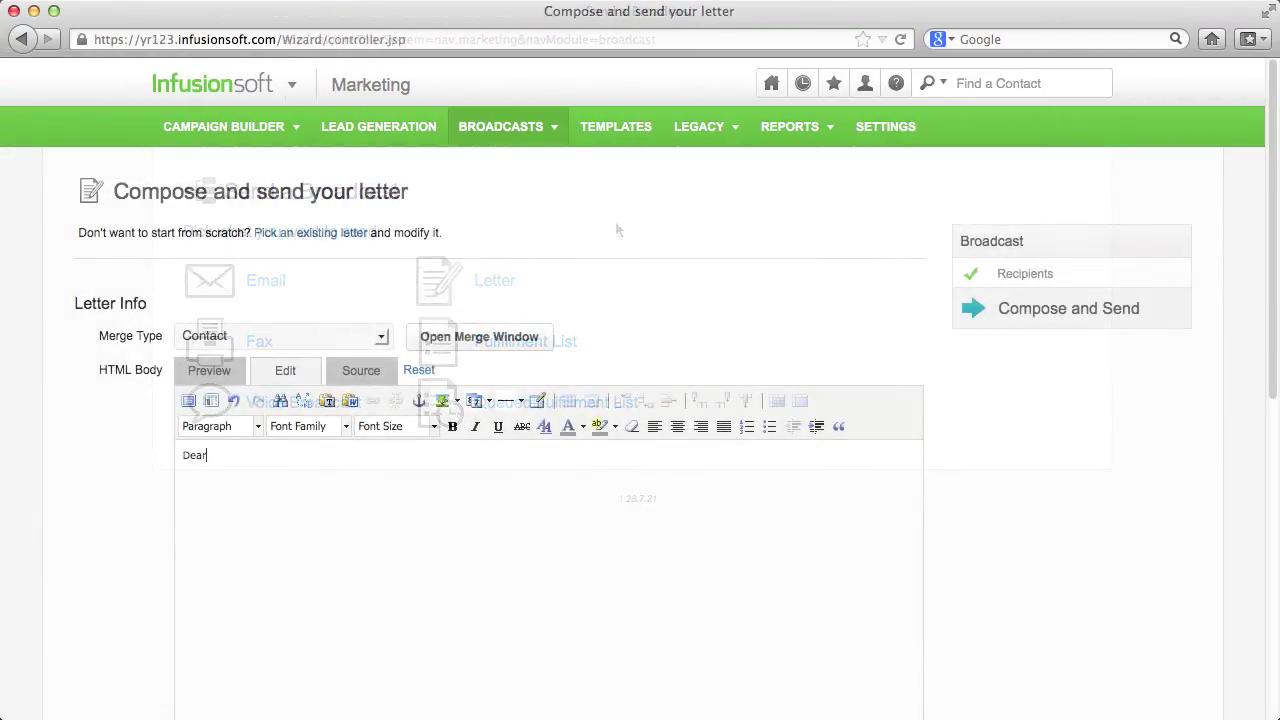
# - Begin the pending letter job and save the merged letter A letter draft.doc to Downloads
pyautogui.write('C')
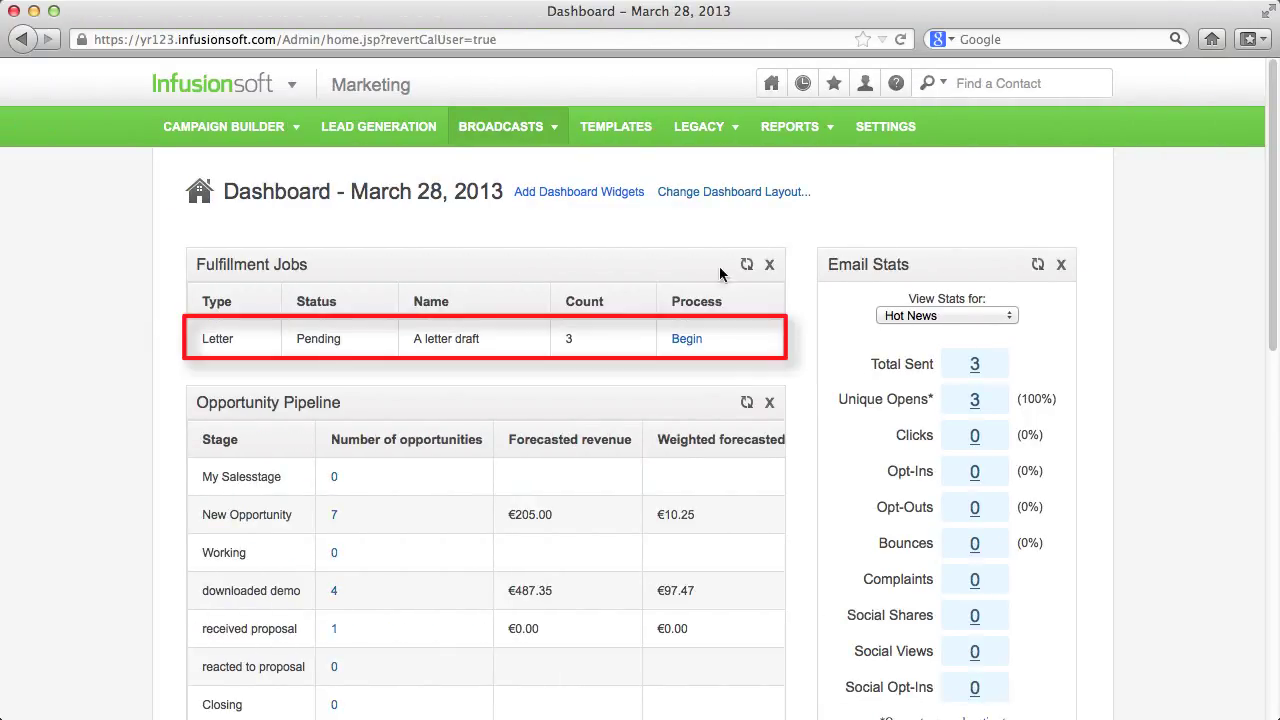
pyautogui.click(687, 340)
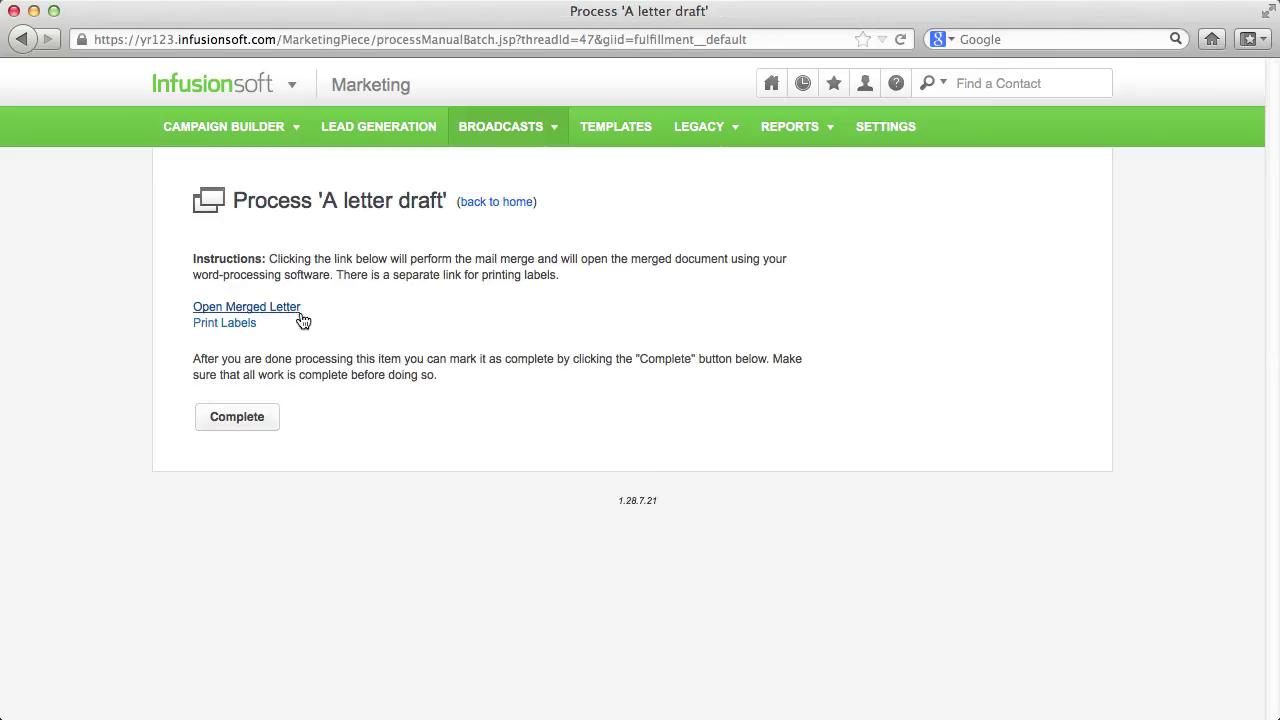
pyautogui.click(281, 307)
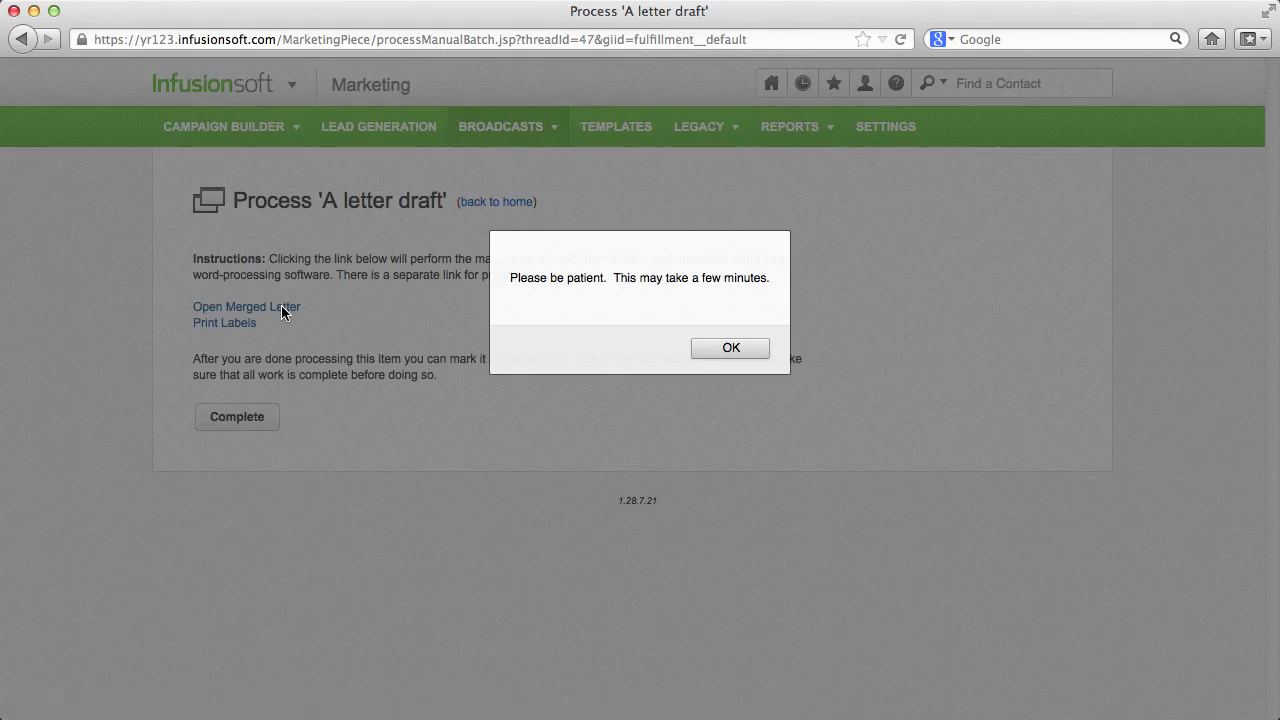
pyautogui.click(736, 347)
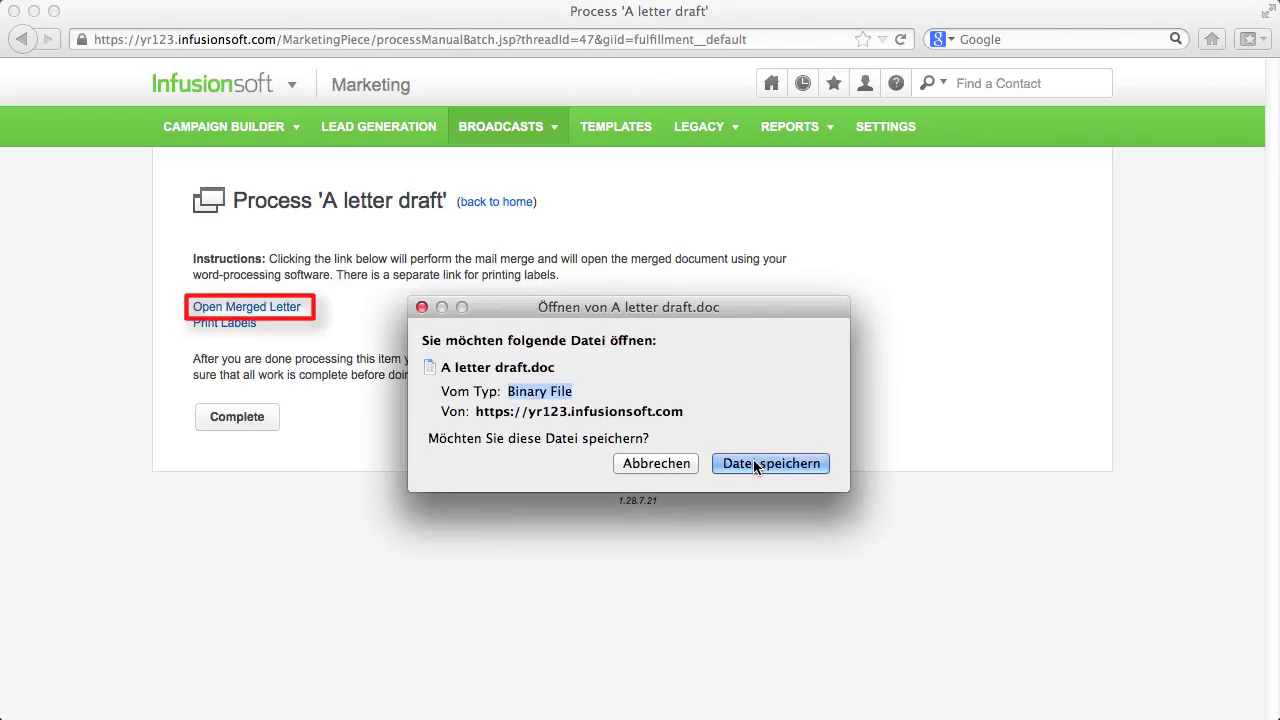
pyautogui.click(754, 462)
pyautogui.press('Return')
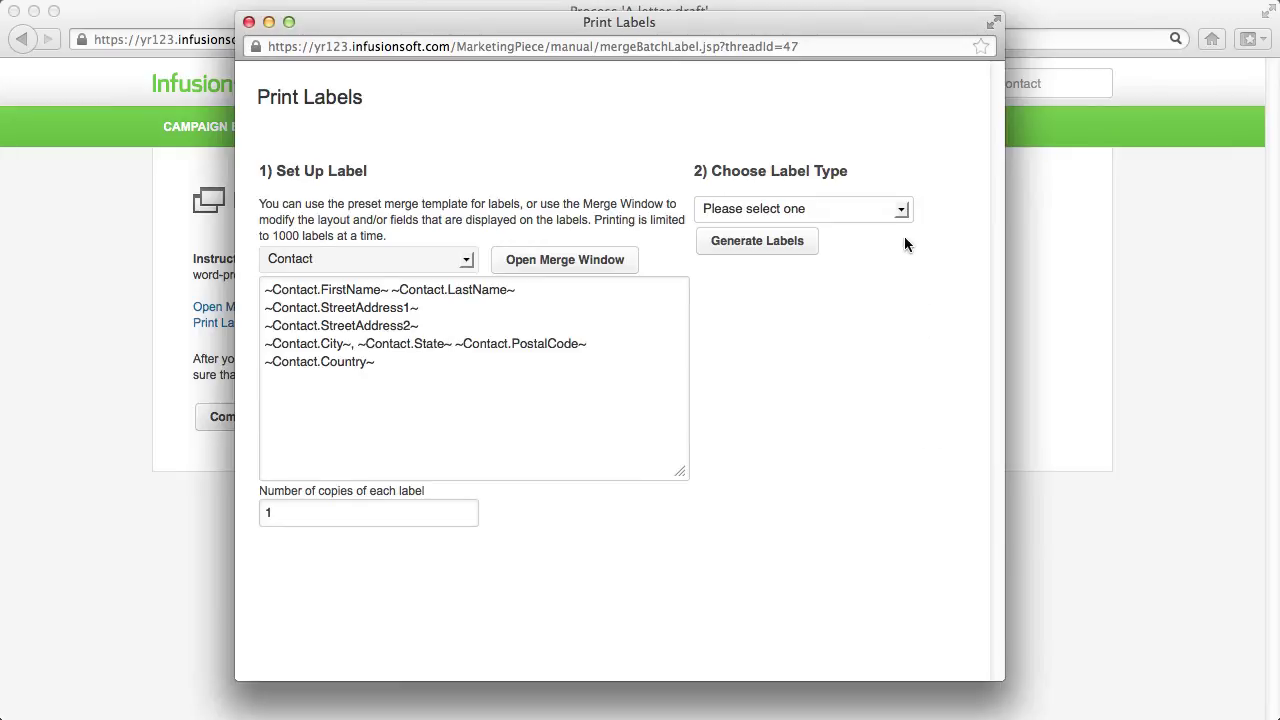
# - Generate address labels using the Avery 5267 label type
pyautogui.click(902, 208)
pyautogui.click(821, 330)
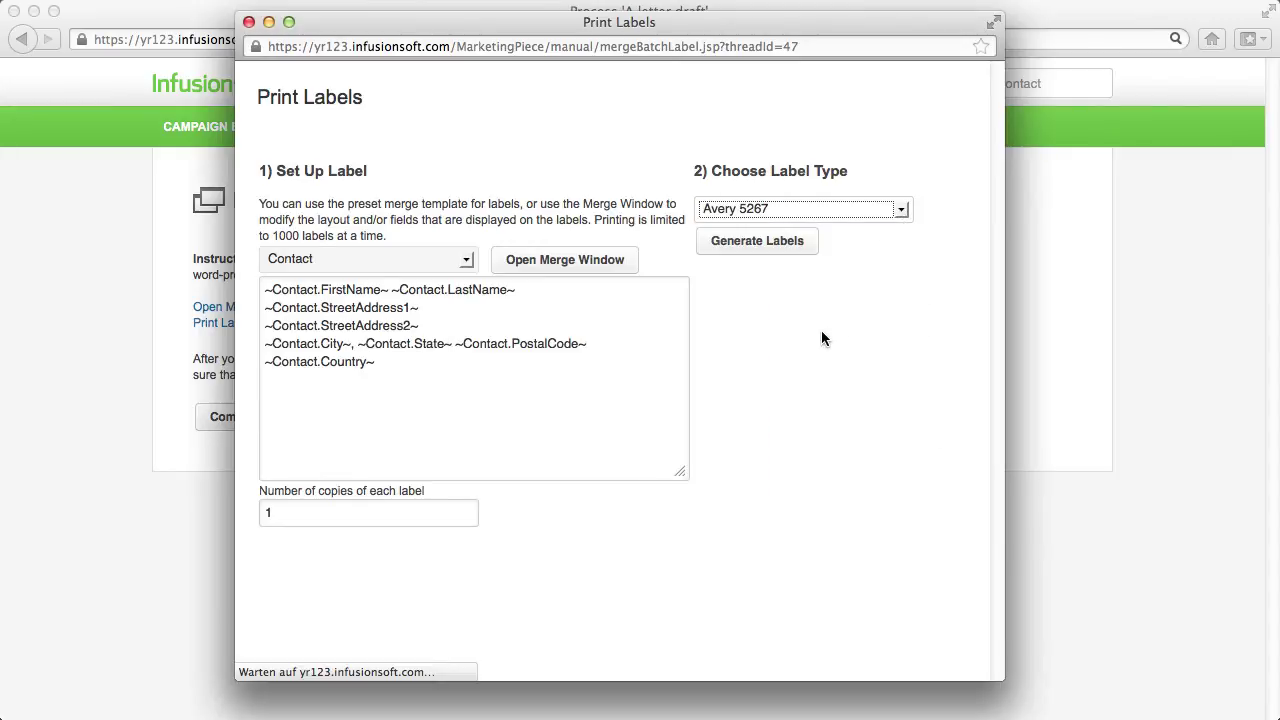
pyautogui.scroll(-5, 823, 337)
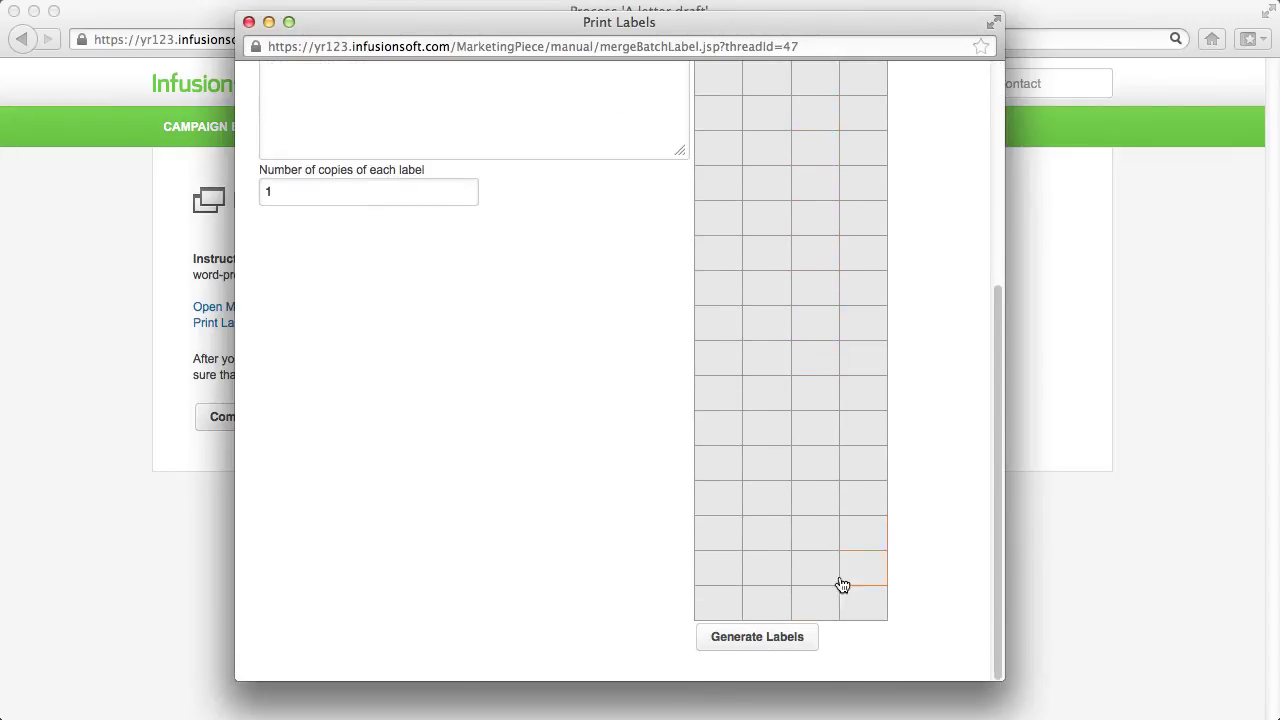
pyautogui.click(790, 642)
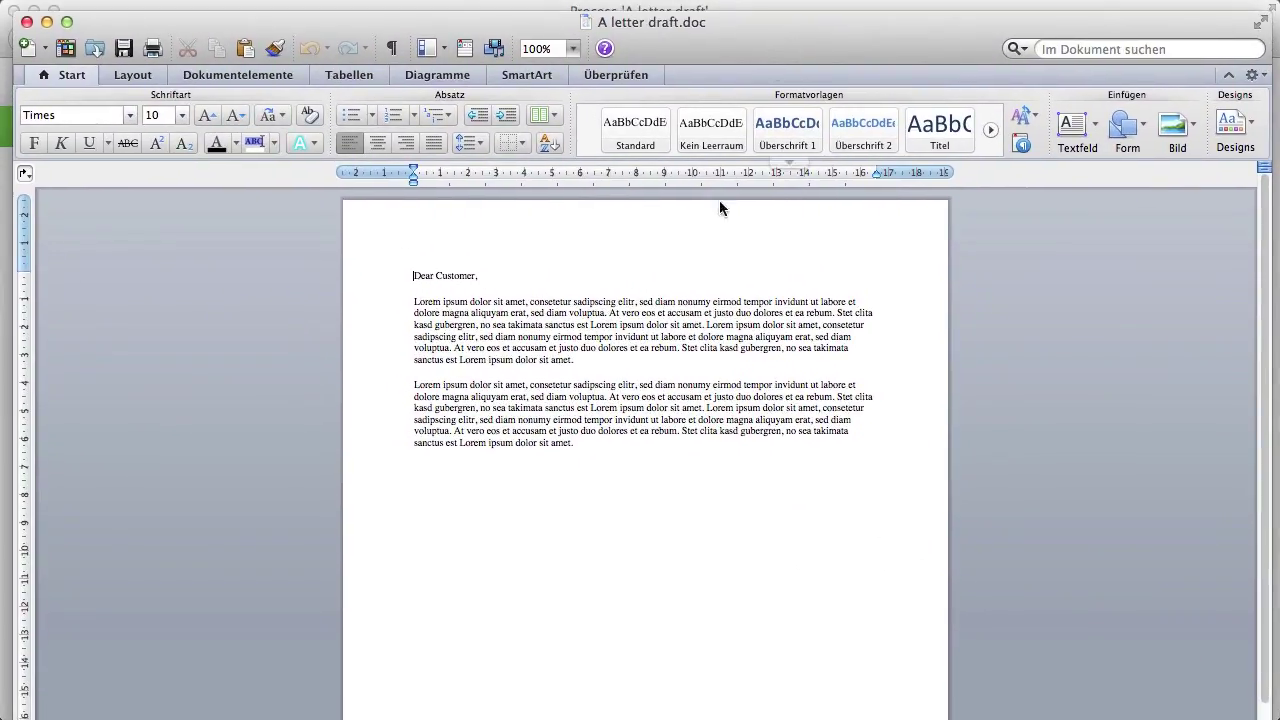
# - Scroll through the 'Dear Customer' letter in A letter draft.doc, then close it
pyautogui.scroll(4, 666, 463)
pyautogui.scroll(-5, 666, 463)
pyautogui.scroll(5, 668, 463)
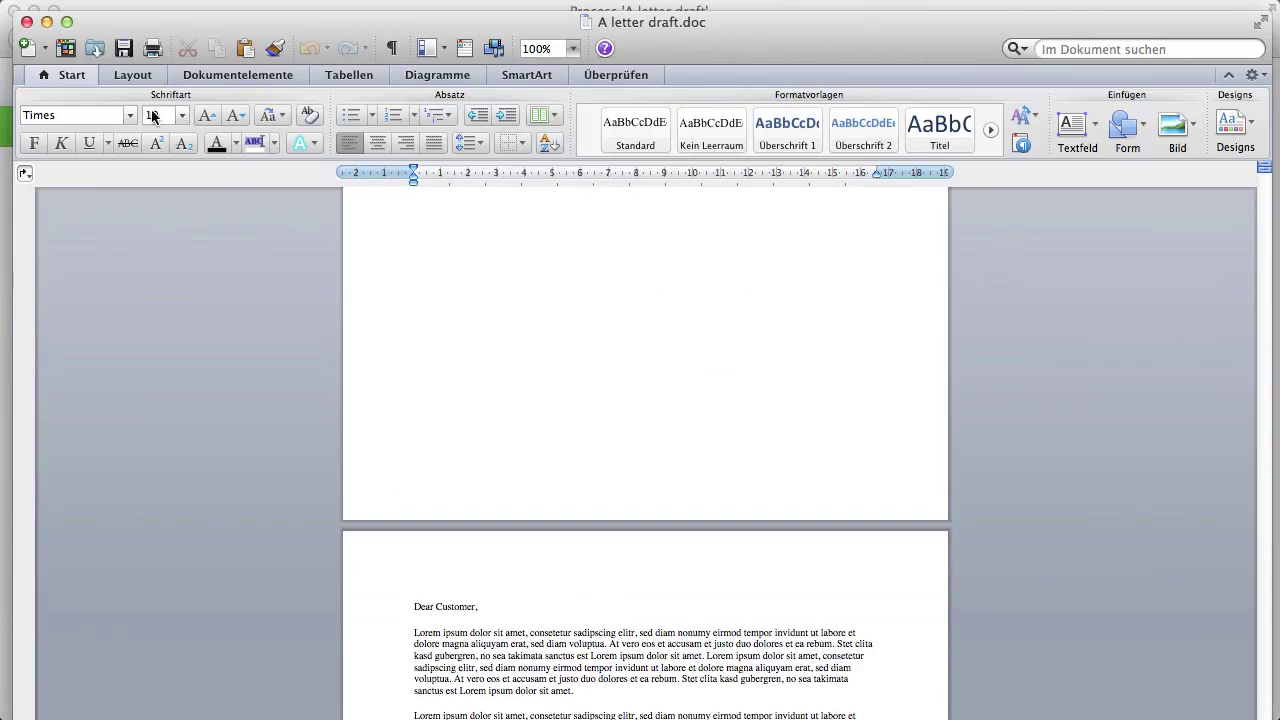
pyautogui.click(27, 21)
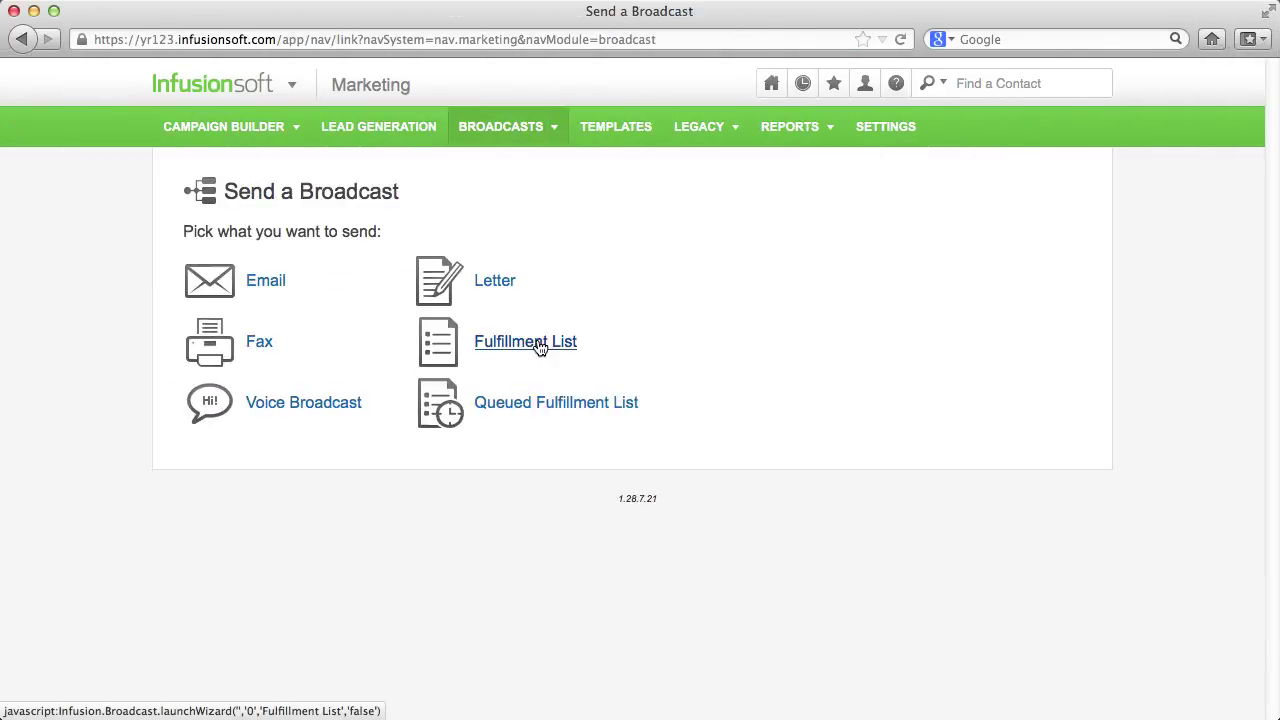
# - Start a fulfillment list sent to the contact's owner, with sender, subject 'Fulfillmen' and body 'Please send a DVD to all people in the list.'
pyautogui.click(538, 346)
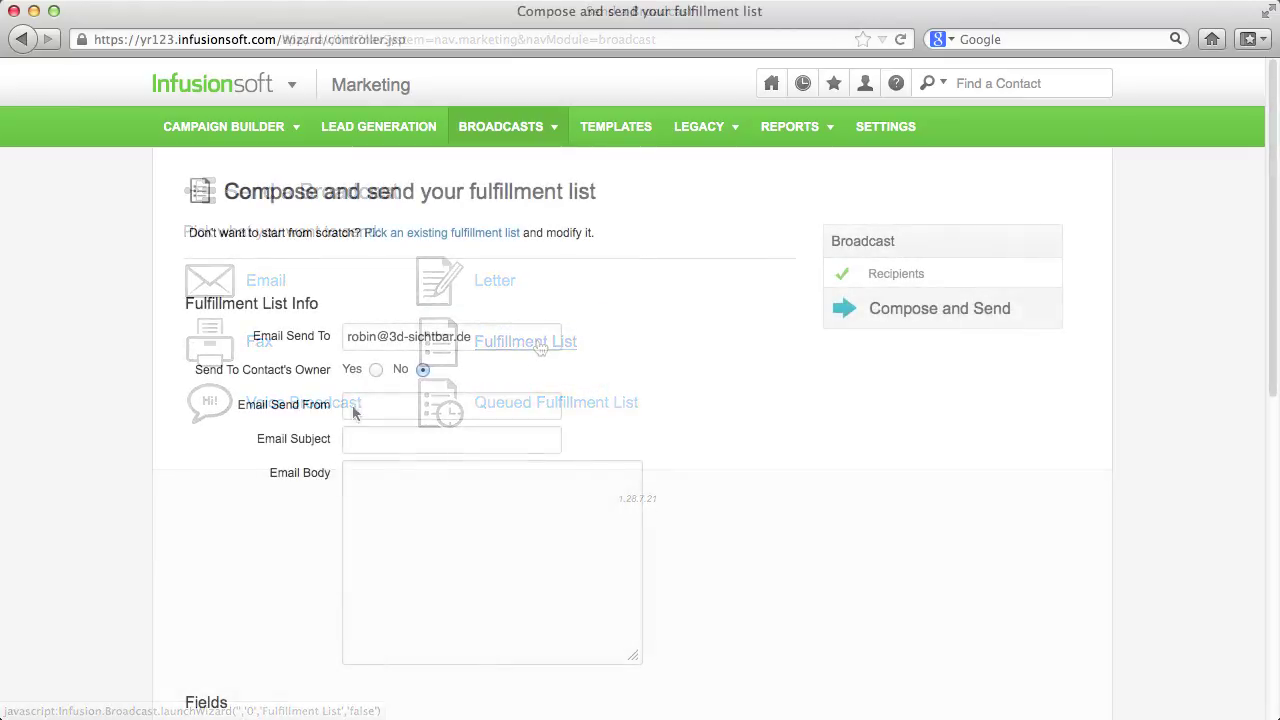
pyautogui.click(375, 369)
pyautogui.click(366, 406)
pyautogui.write('mail')
pyautogui.press('Down')
pyautogui.press('Return')
pyautogui.press('Tab')
pyautogui.write('Fulfillmen')
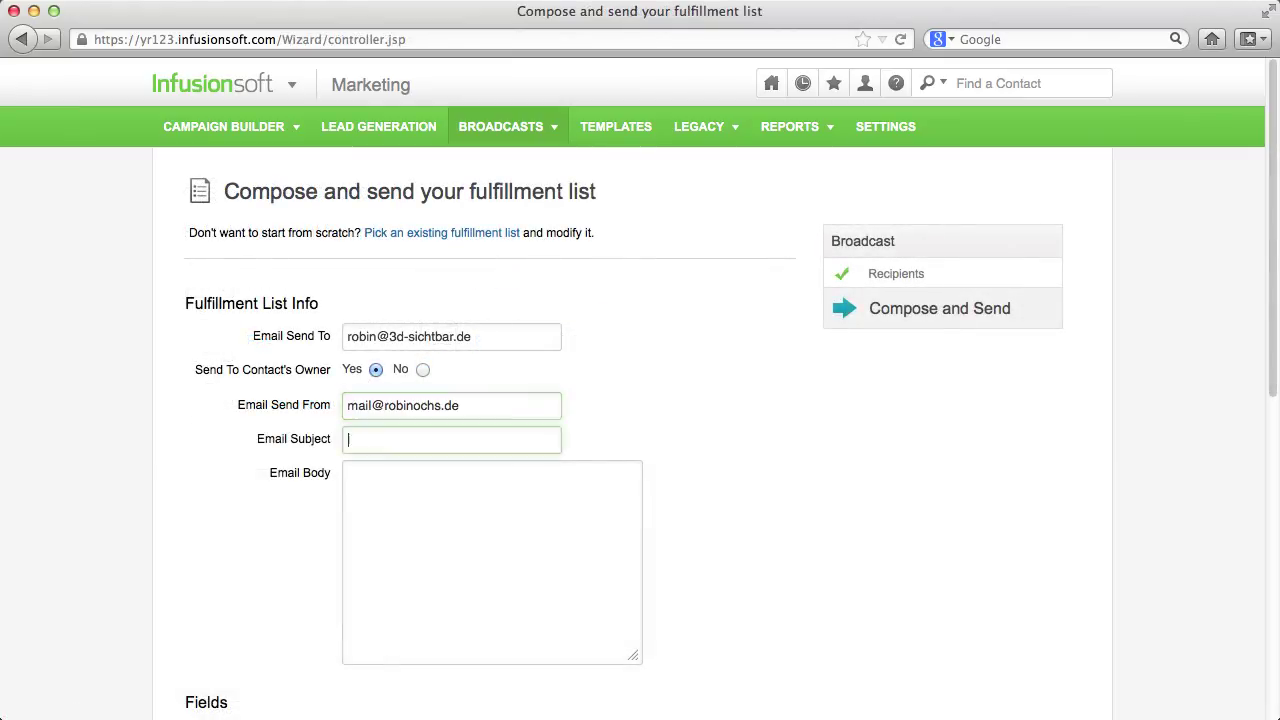
pyautogui.press('Tab')
pyautogui.write('Ple')
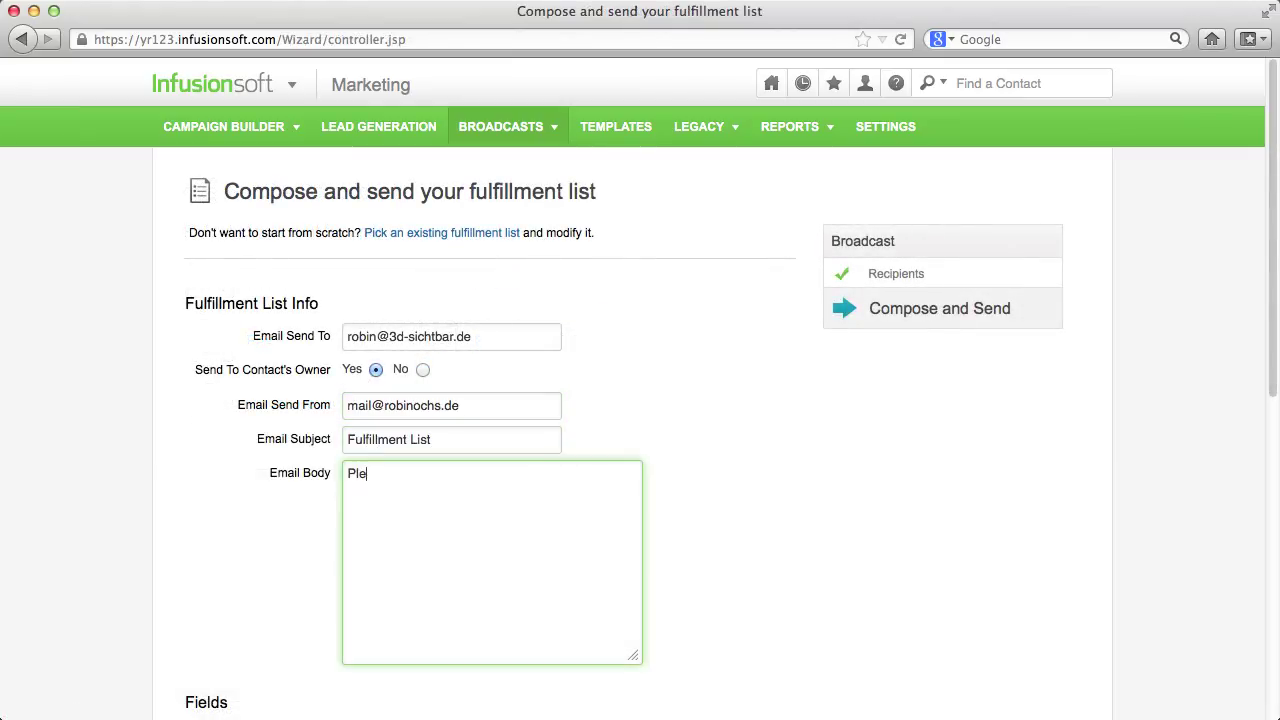
pyautogui.write('ase send a DVD to all people in the list.')
# - Remove Contact.Fax1 from the fulfillment list's chosen fields
pyautogui.scroll(-5, 479, 415)
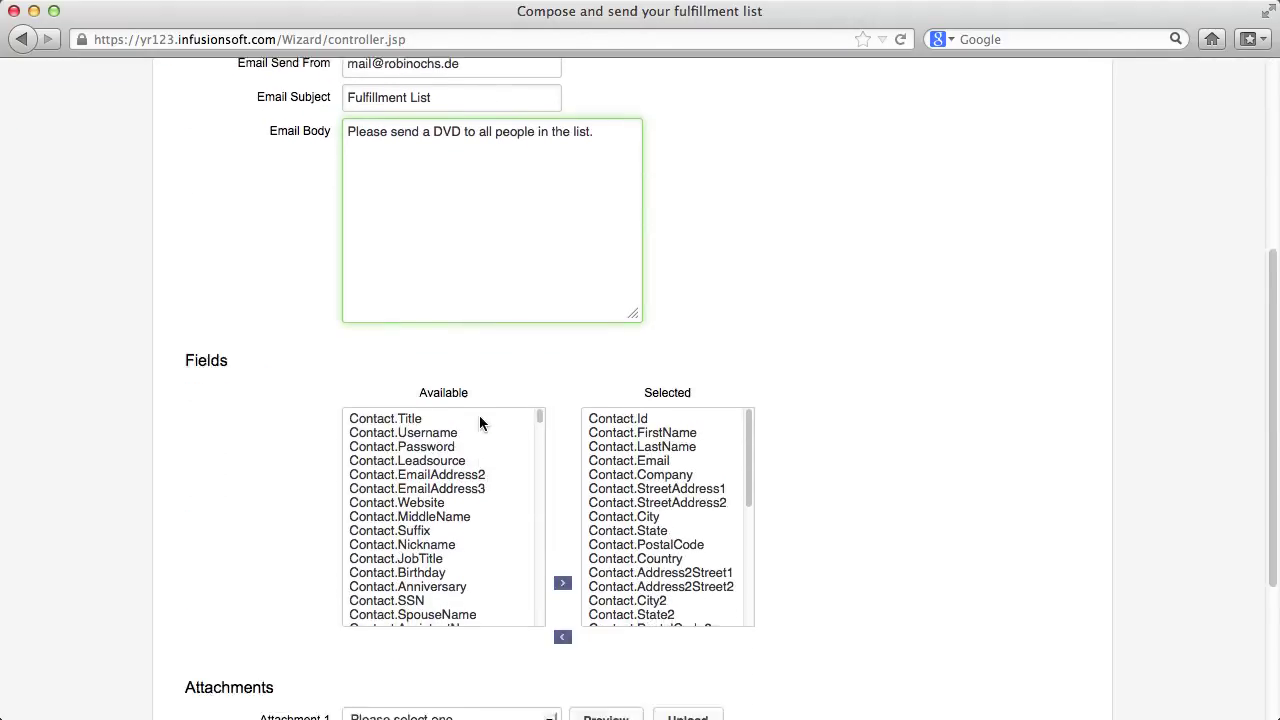
pyautogui.scroll(-5, 479, 420)
pyautogui.click(430, 196)
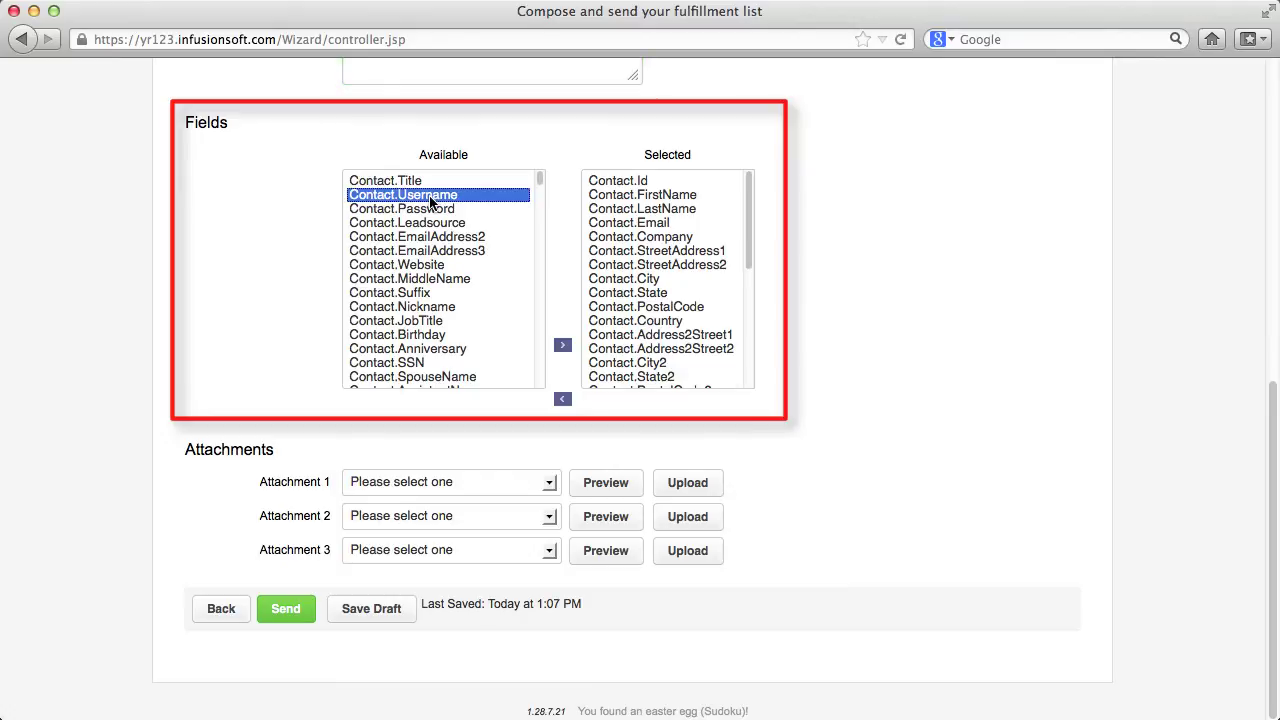
pyautogui.click(555, 345)
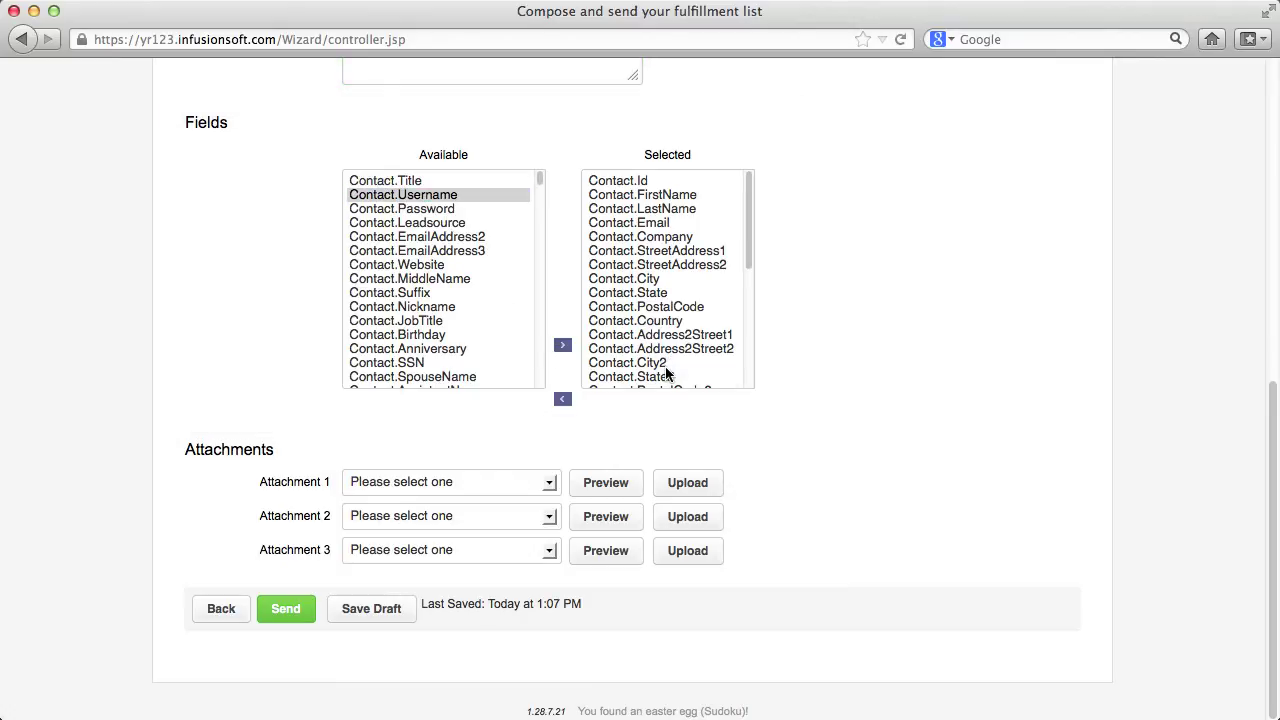
pyautogui.scroll(-3, 667, 372)
pyautogui.click(662, 321)
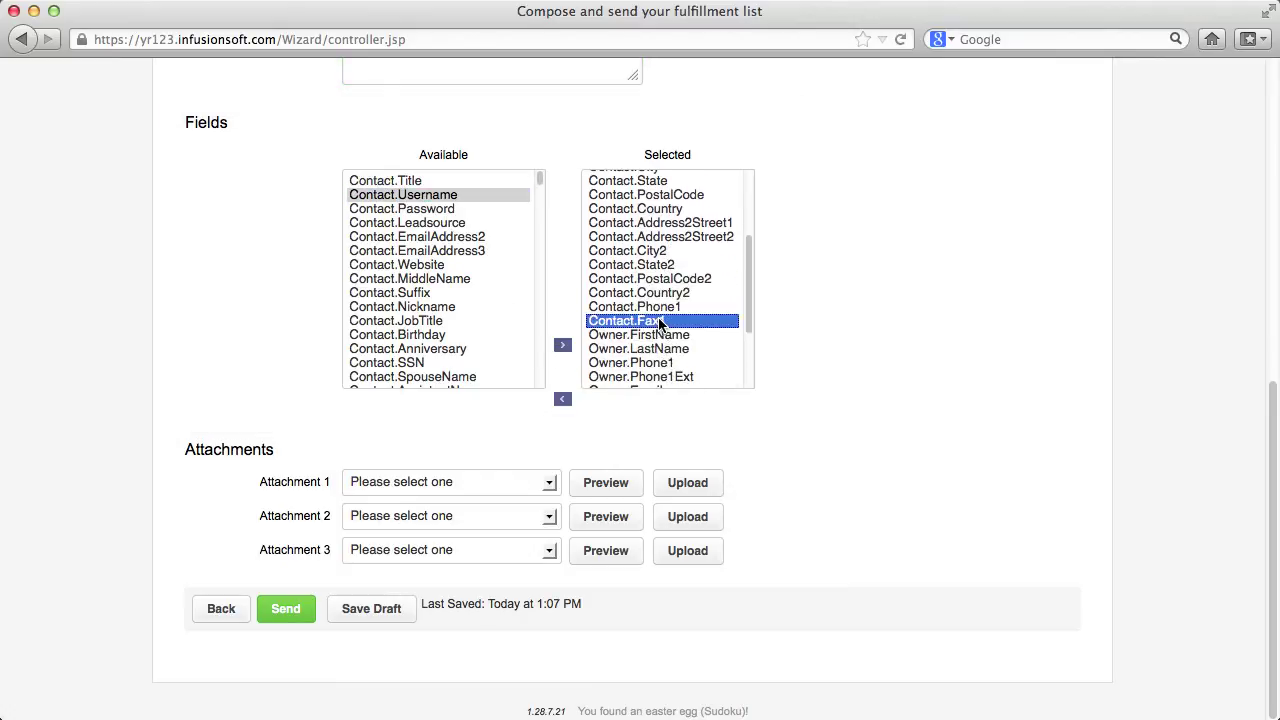
pyautogui.click(563, 399)
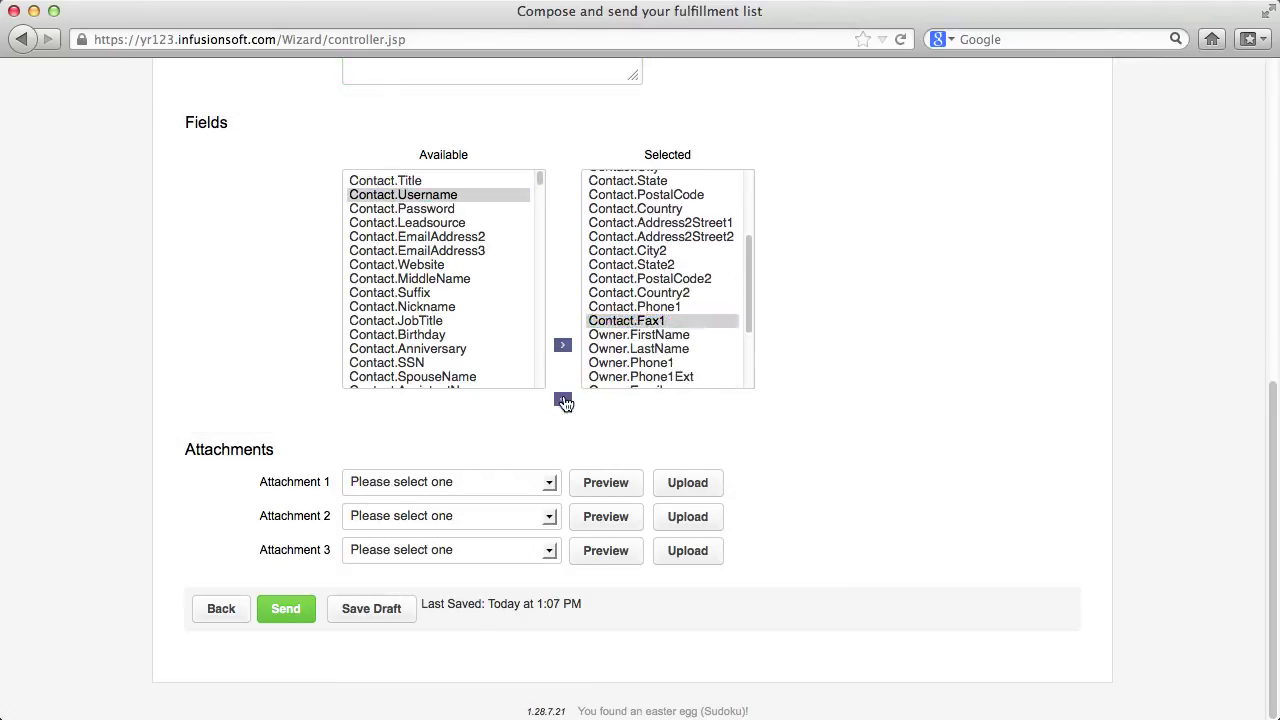
# - Attach the Crash Course company file as Attachment 1 and send the broadcast
pyautogui.click(552, 484)
pyautogui.click(542, 518)
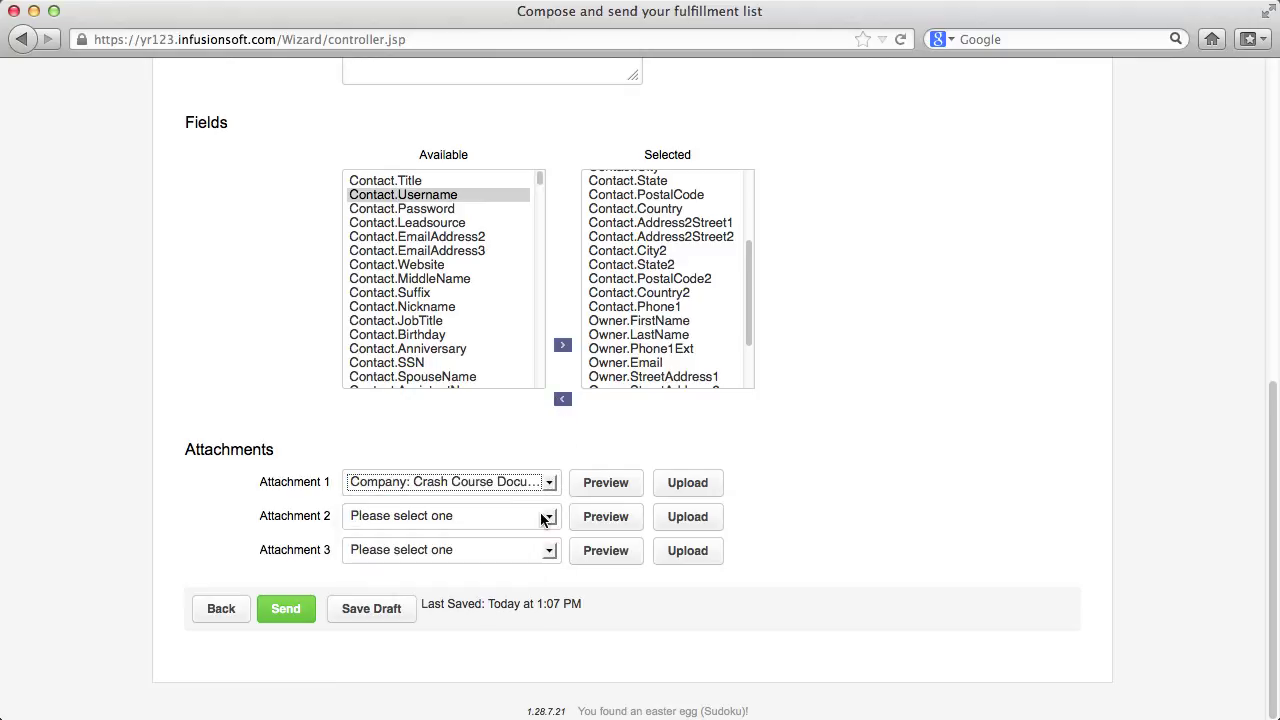
pyautogui.click(285, 612)
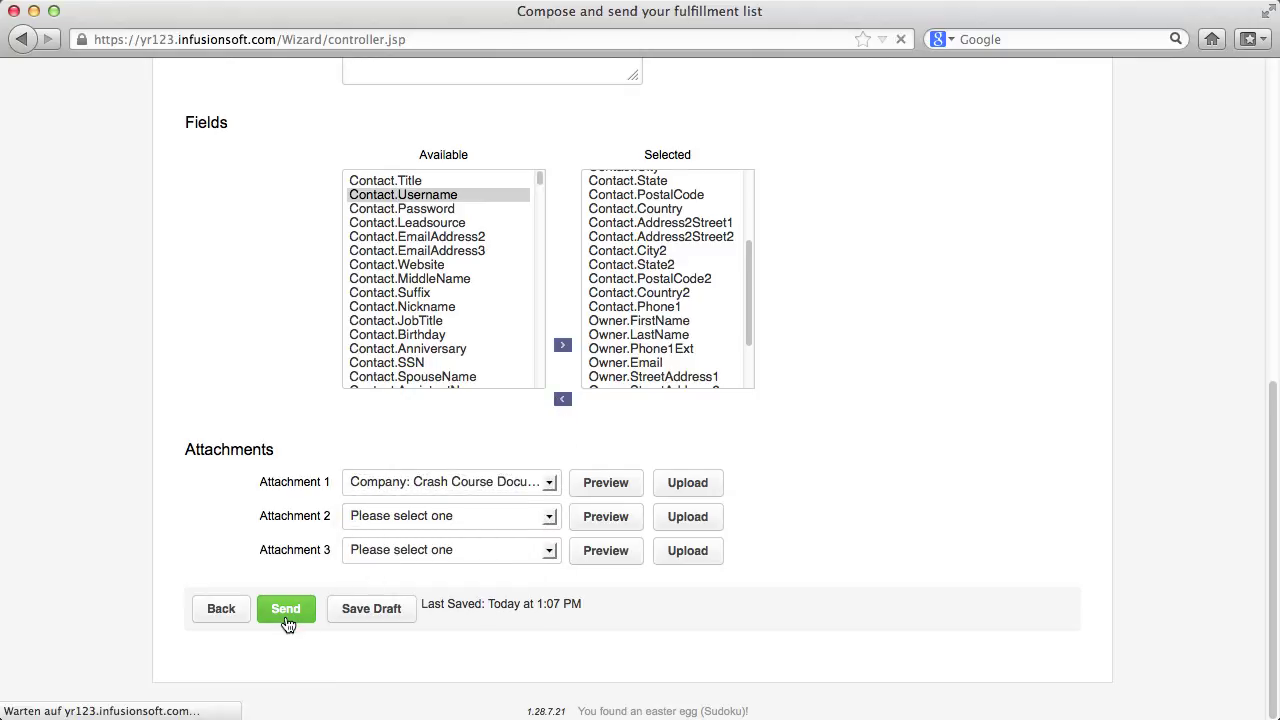